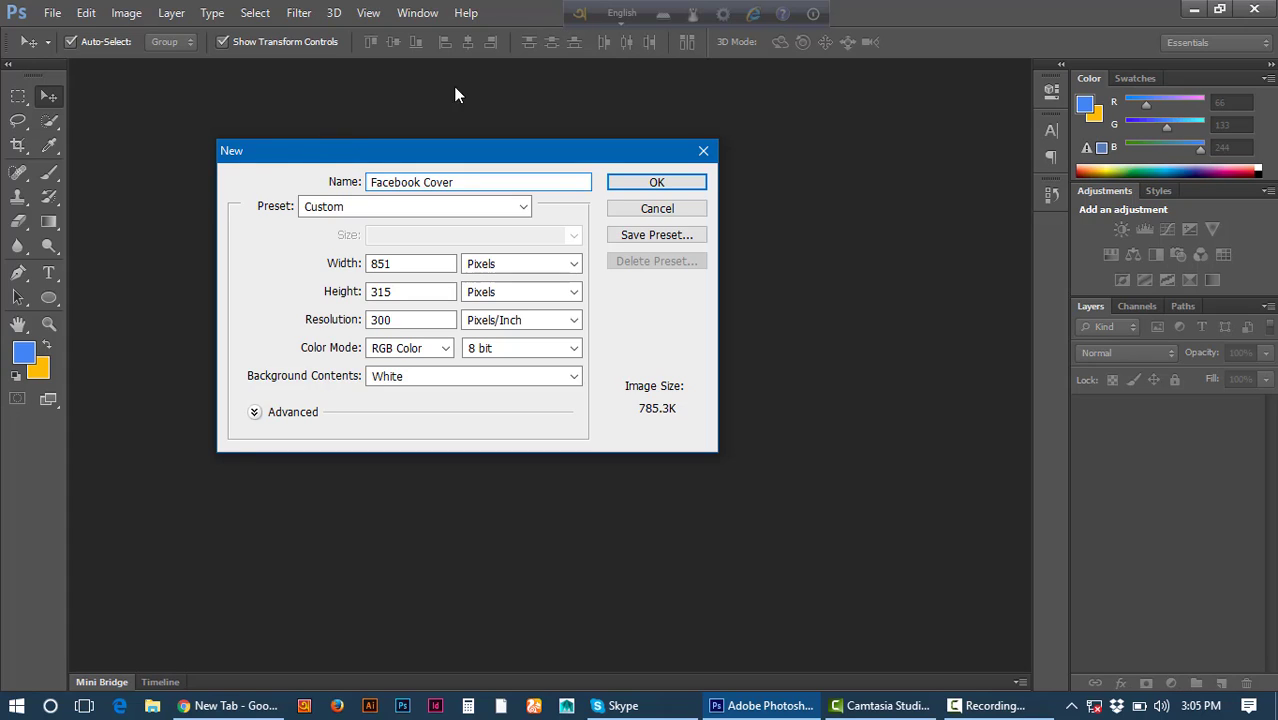
Create the Facebook Cover document at 851 × 315 pixels, 300 pixels/inch, RGB colour with a white background.
{"action": "left_click", "coordinate": [654, 182]}
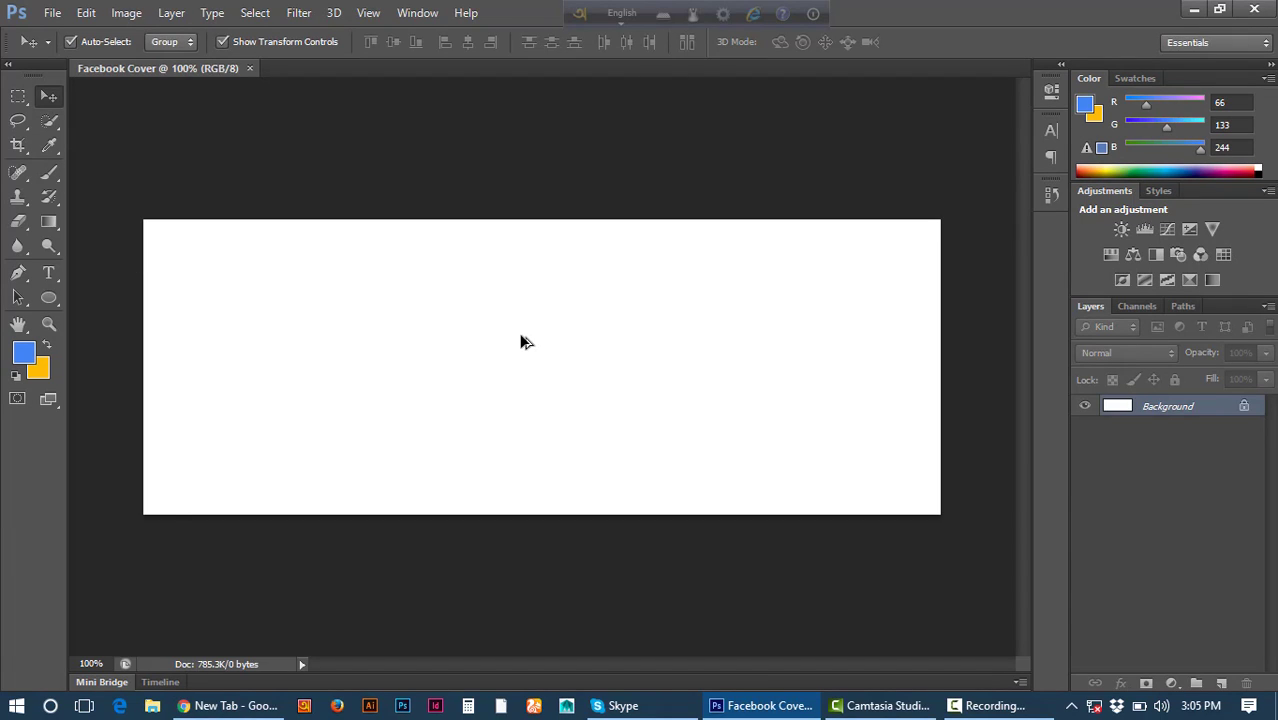
{"action": "scroll", "coordinate": [521, 335], "scroll_direction": "down", "scroll_amount": 1}
{"action": "scroll", "coordinate": [521, 335], "scroll_direction": "up", "scroll_amount": 2}
{"action": "scroll", "coordinate": [521, 335], "scroll_direction": "down", "scroll_amount": 2}
{"action": "scroll", "coordinate": [189, 329], "scroll_direction": "up", "scroll_amount": 2}
{"action": "left_click", "coordinate": [49, 304]}
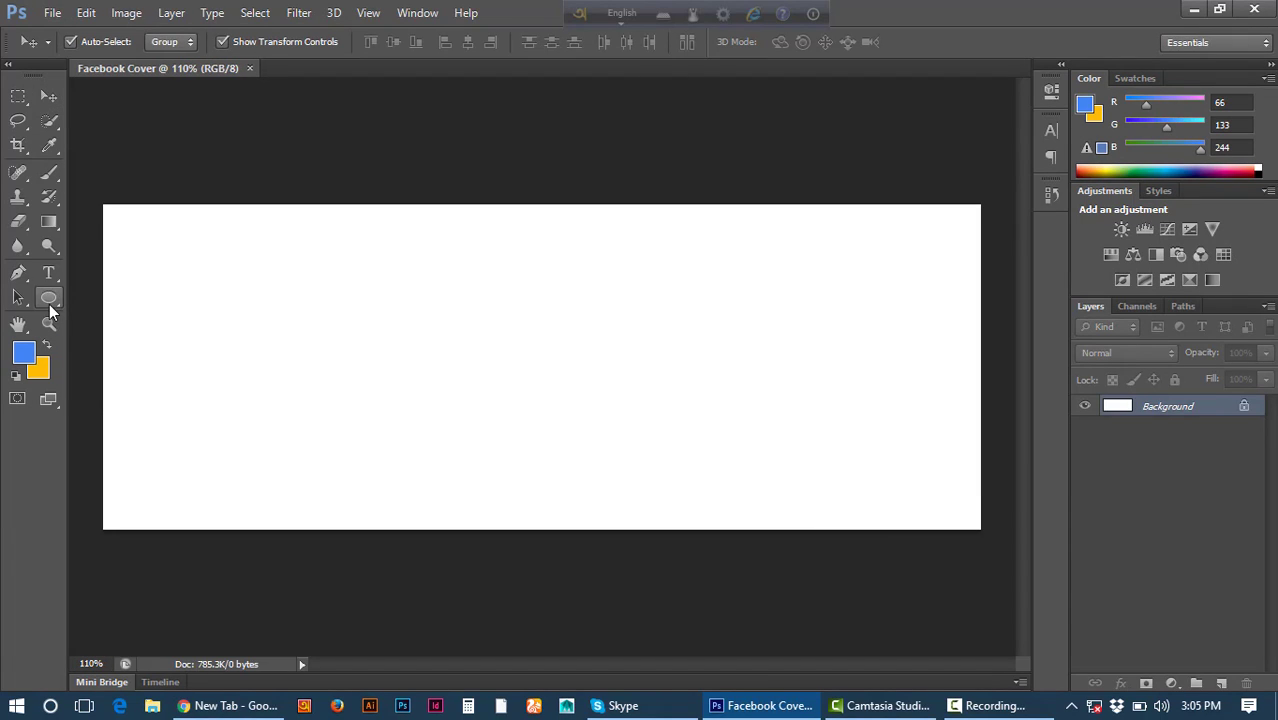
{"action": "left_click", "coordinate": [153, 329]}
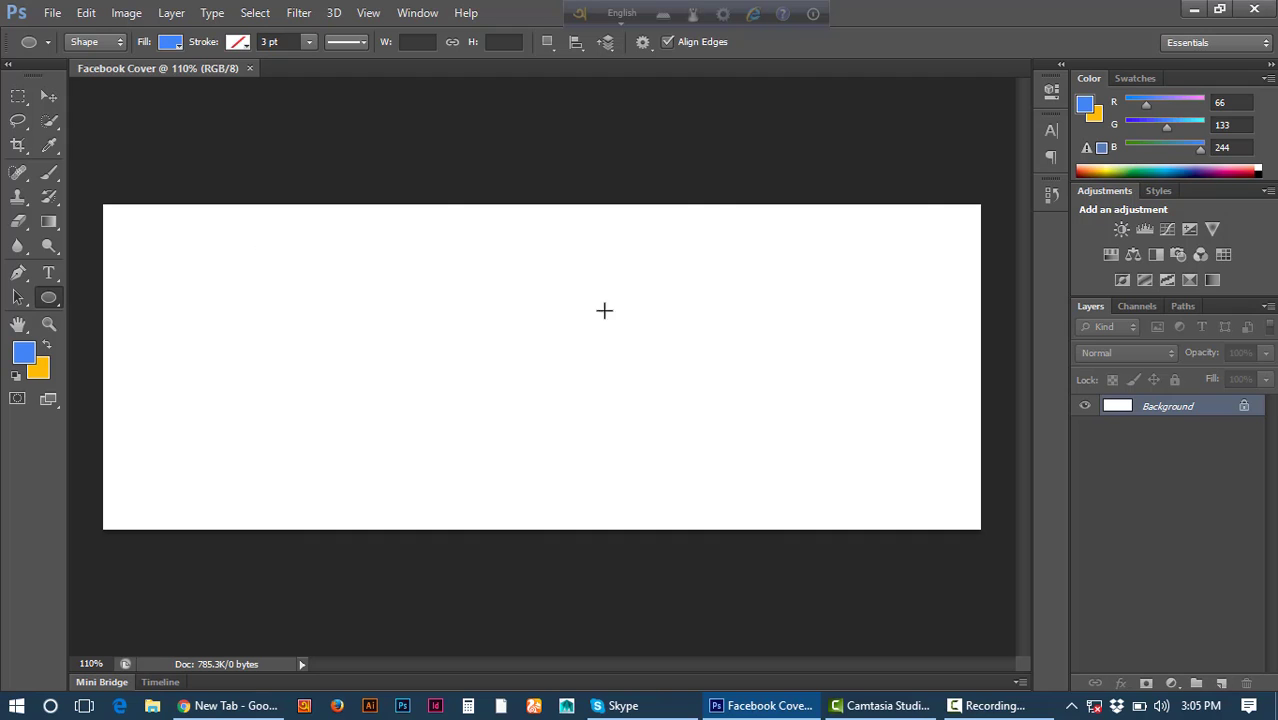
{"action": "scroll", "coordinate": [271, 250], "scroll_direction": "down", "scroll_amount": 3}
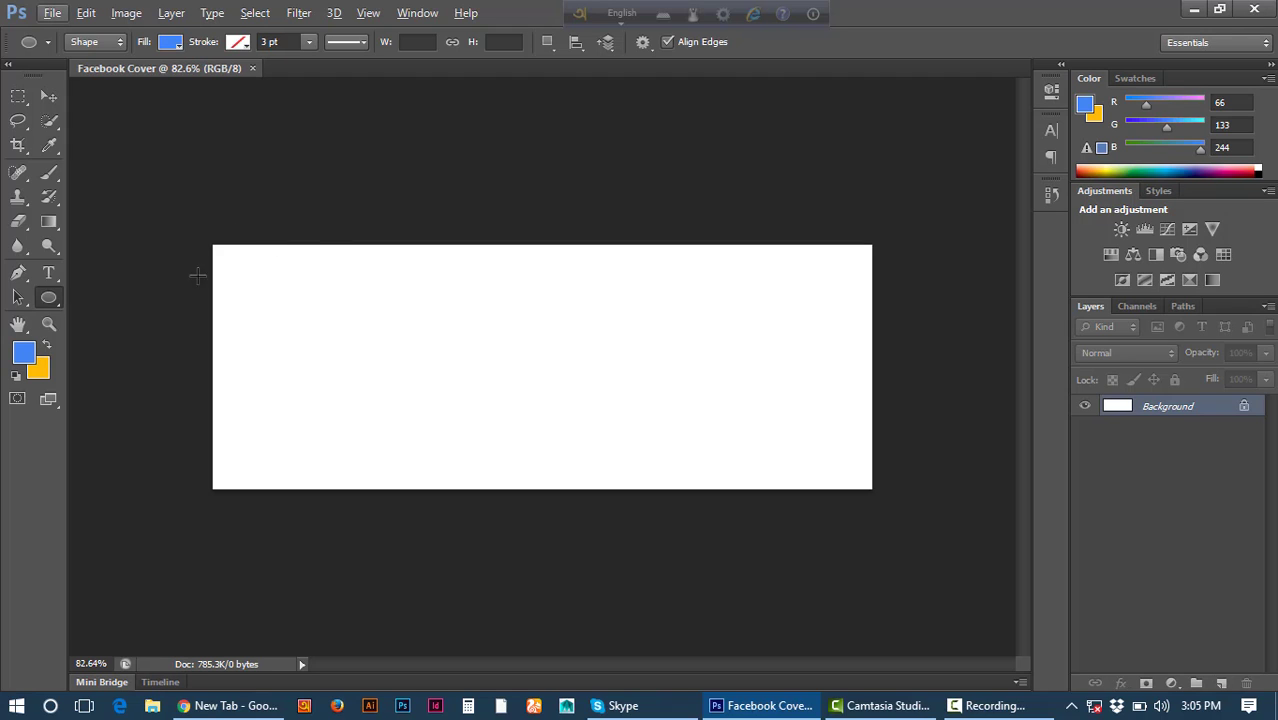
{"action": "left_click_drag", "start_coordinate": [158, 180], "coordinate": [487, 536]}
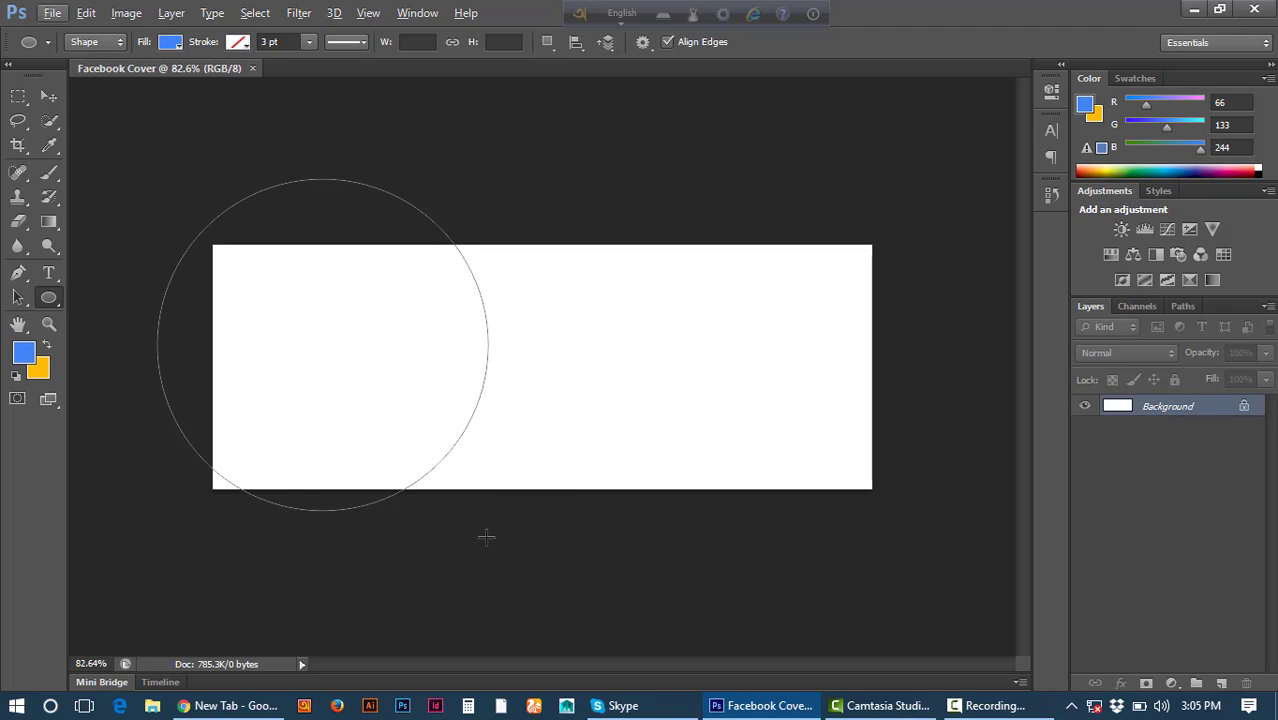
{"action": "left_click", "coordinate": [49, 96]}
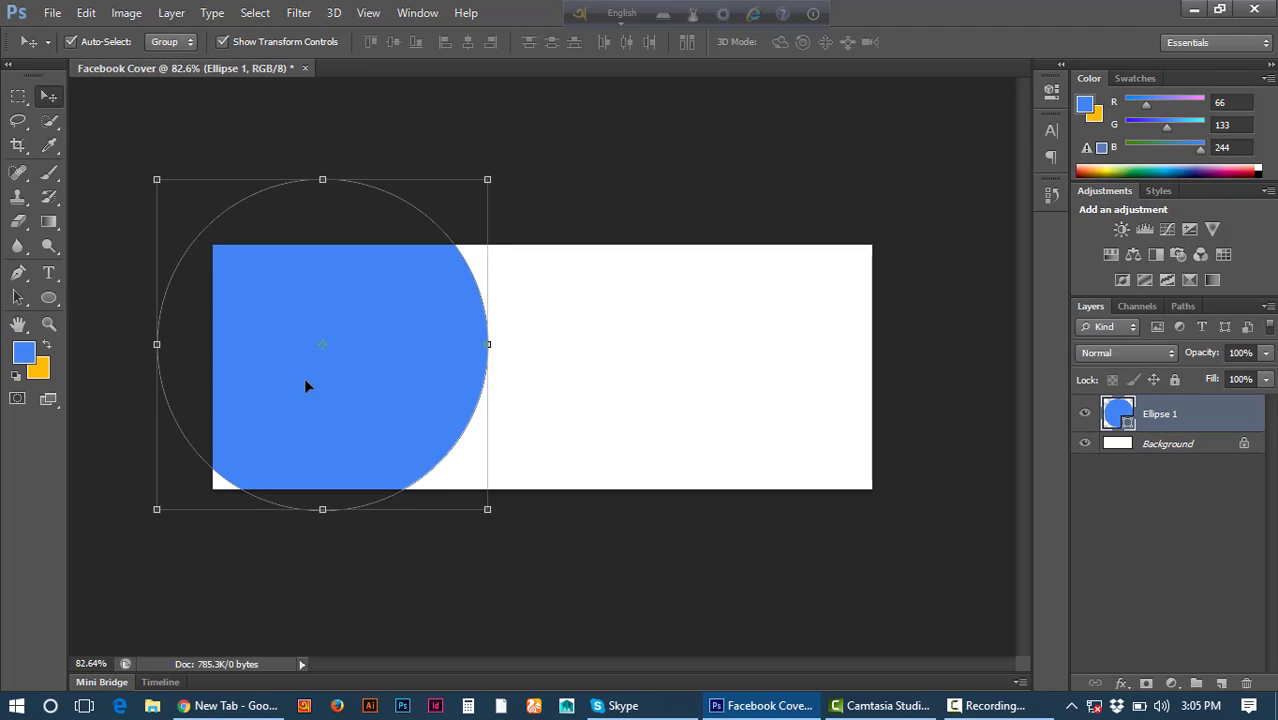
{"action": "mouse_move", "coordinate": [306, 386]}
{"action": "left_mouse_down"}
{"action": "mouse_move", "coordinate": [300, 406]}
{"action": "mouse_move", "coordinate": [308, 349]}
{"action": "mouse_move", "coordinate": [304, 389]}
{"action": "left_mouse_up"}
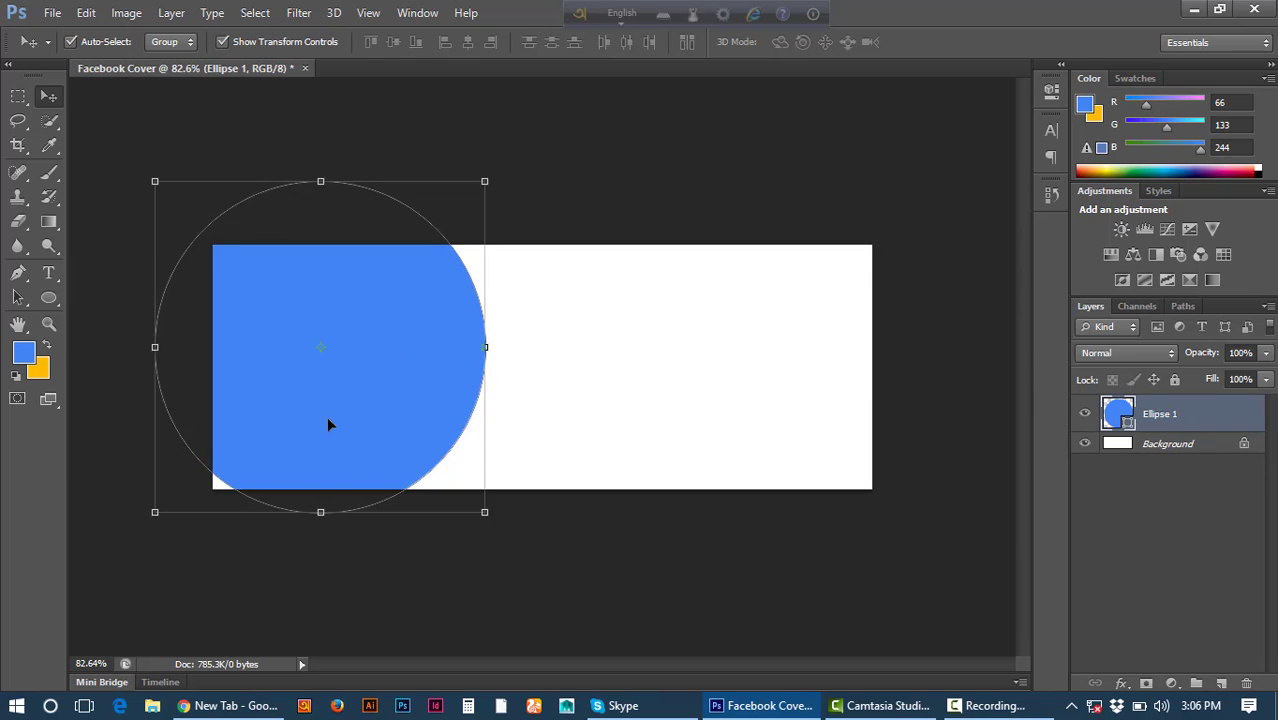
{"action": "left_click_drag", "start_coordinate": [488, 516], "coordinate": [510, 537]}
{"action": "mouse_move", "coordinate": [422, 436]}
{"action": "left_mouse_down"}
{"action": "mouse_move", "coordinate": [399, 414]}
{"action": "mouse_move", "coordinate": [405, 428]}
{"action": "left_mouse_up"}
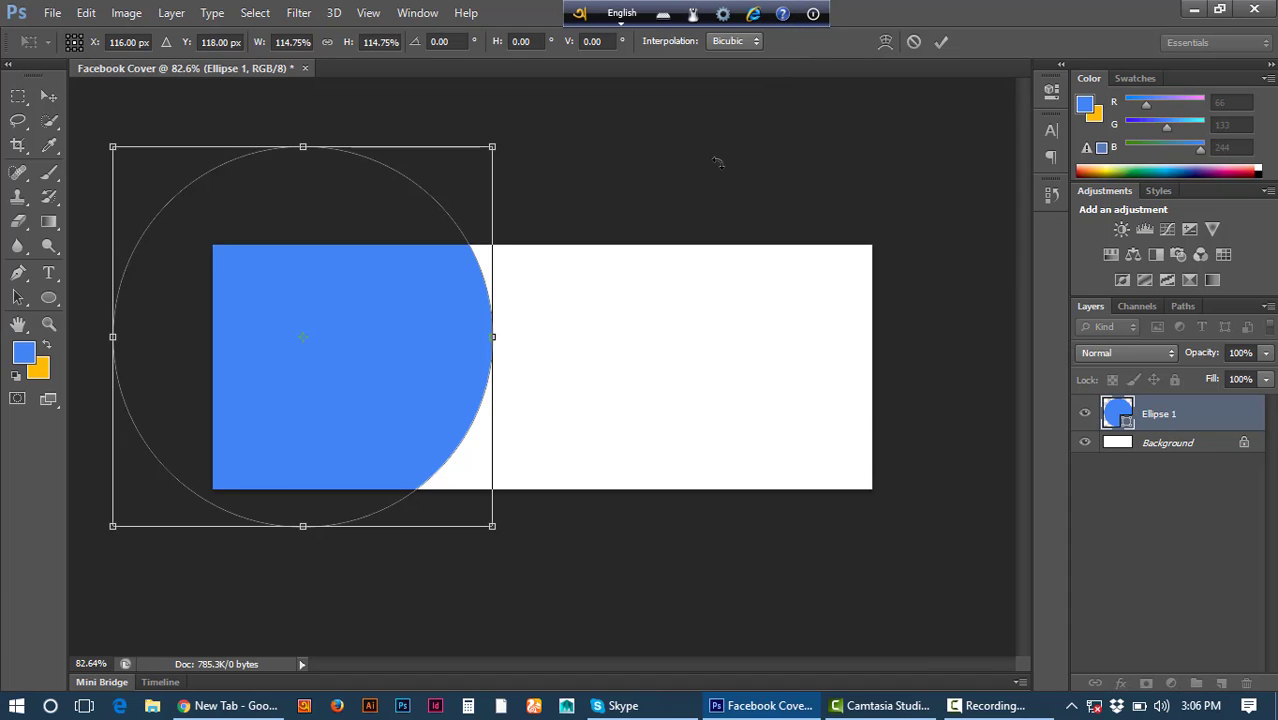
{"action": "left_click", "coordinate": [941, 42]}
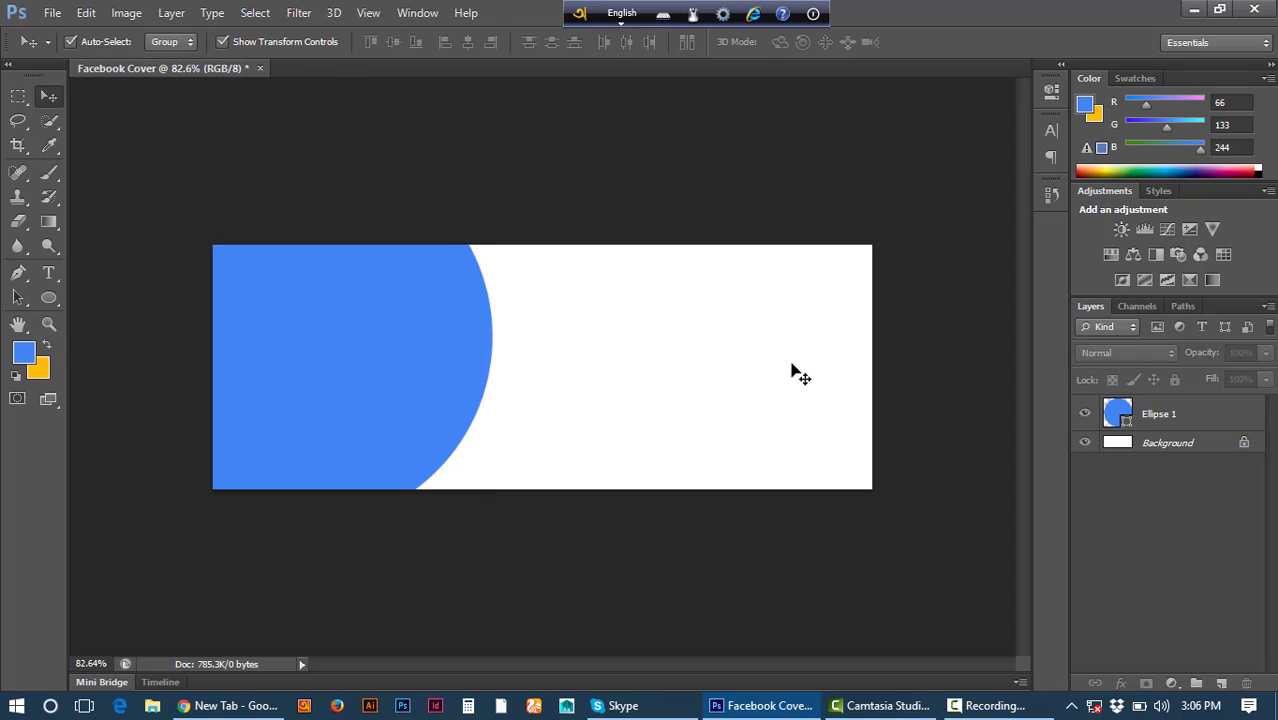
{"action": "left_click", "coordinate": [436, 360]}
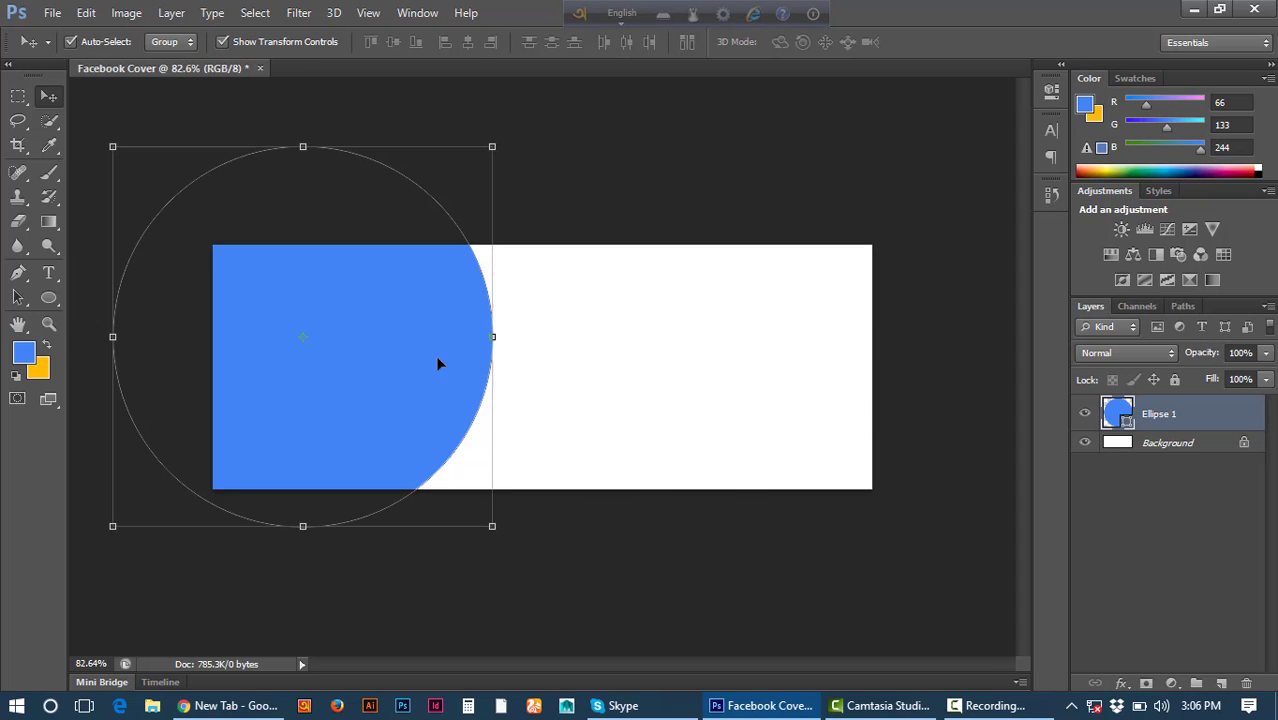
{"action": "key", "text": "Delete"}
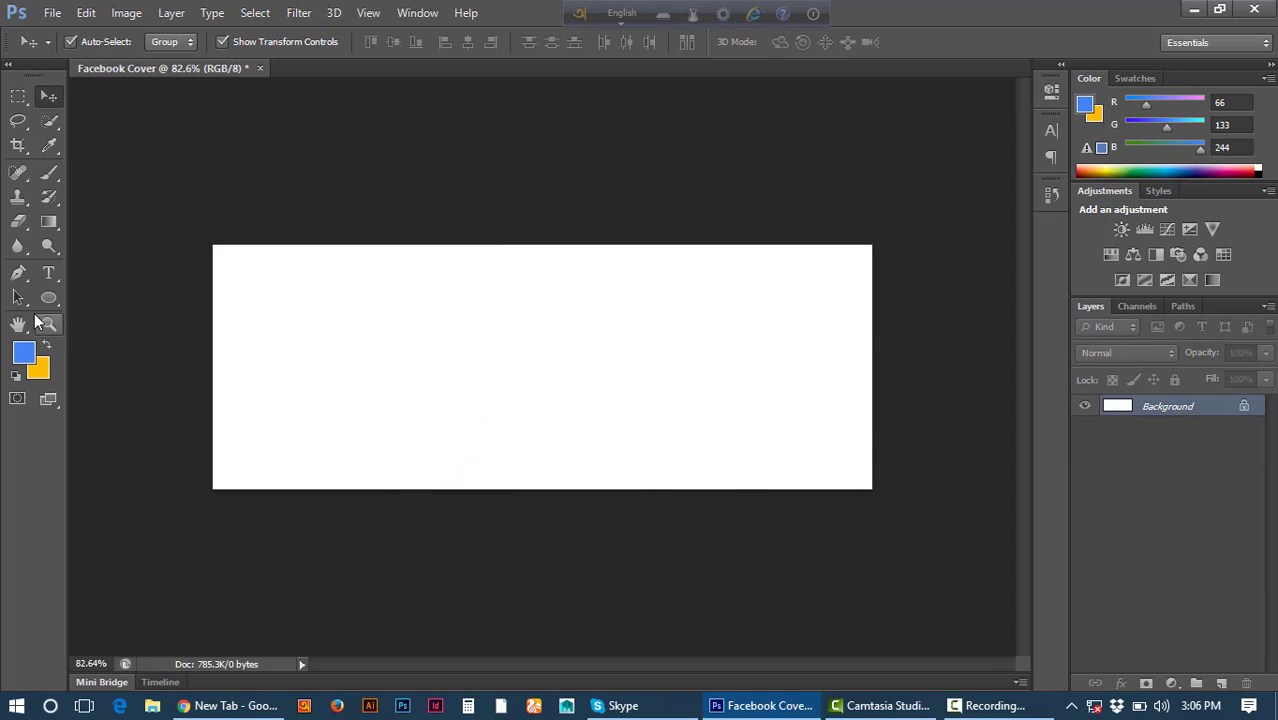
Draw a blue rectangle over the left part of the canvas, extending beyond its left, upper and lower edges.
{"action": "left_click_drag", "start_coordinate": [48, 297], "coordinate": [115, 292]}
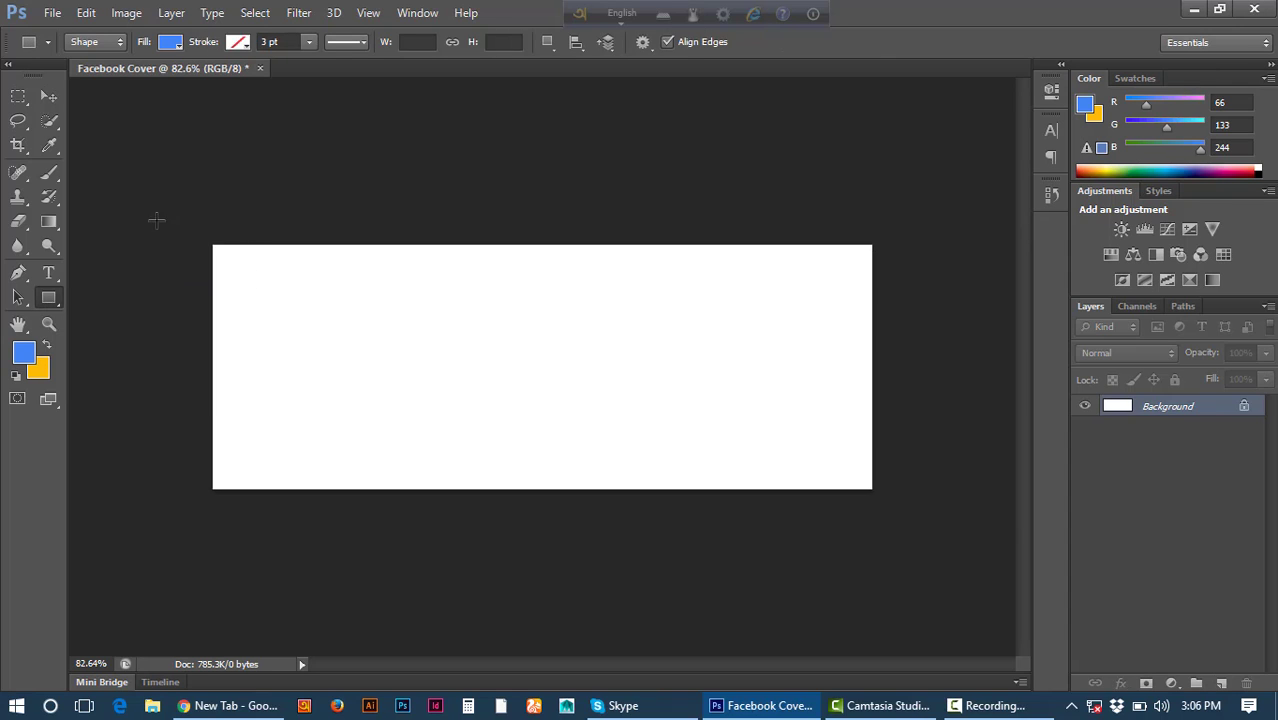
{"action": "left_click_drag", "start_coordinate": [191, 223], "coordinate": [456, 488]}
{"action": "left_click", "coordinate": [49, 96]}
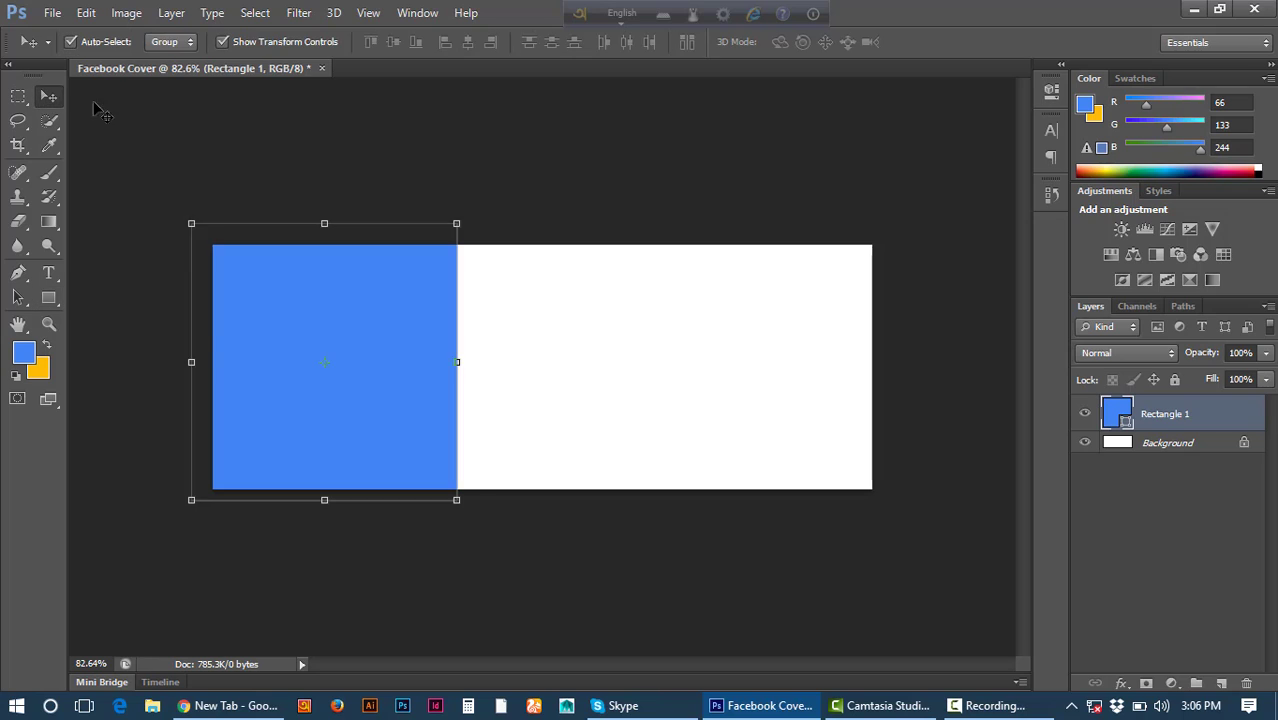
Skew the blue rectangle horizontally by about 7.5° by pulling its upper-right corner inward, and apply the transformation.
{"action": "left_click", "coordinate": [400, 360]}
{"action": "key", "text": "ctrl+t"}
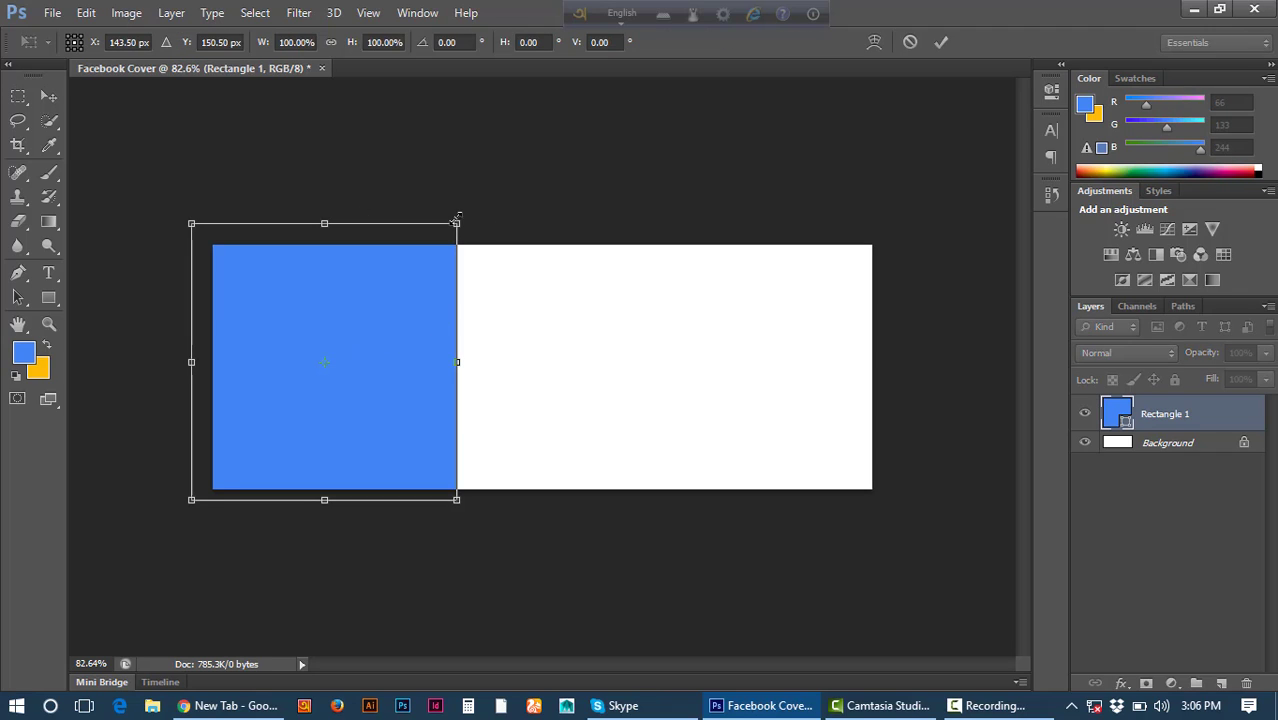
{"action": "left_click_drag", "start_coordinate": [457, 228], "coordinate": [426, 231]}
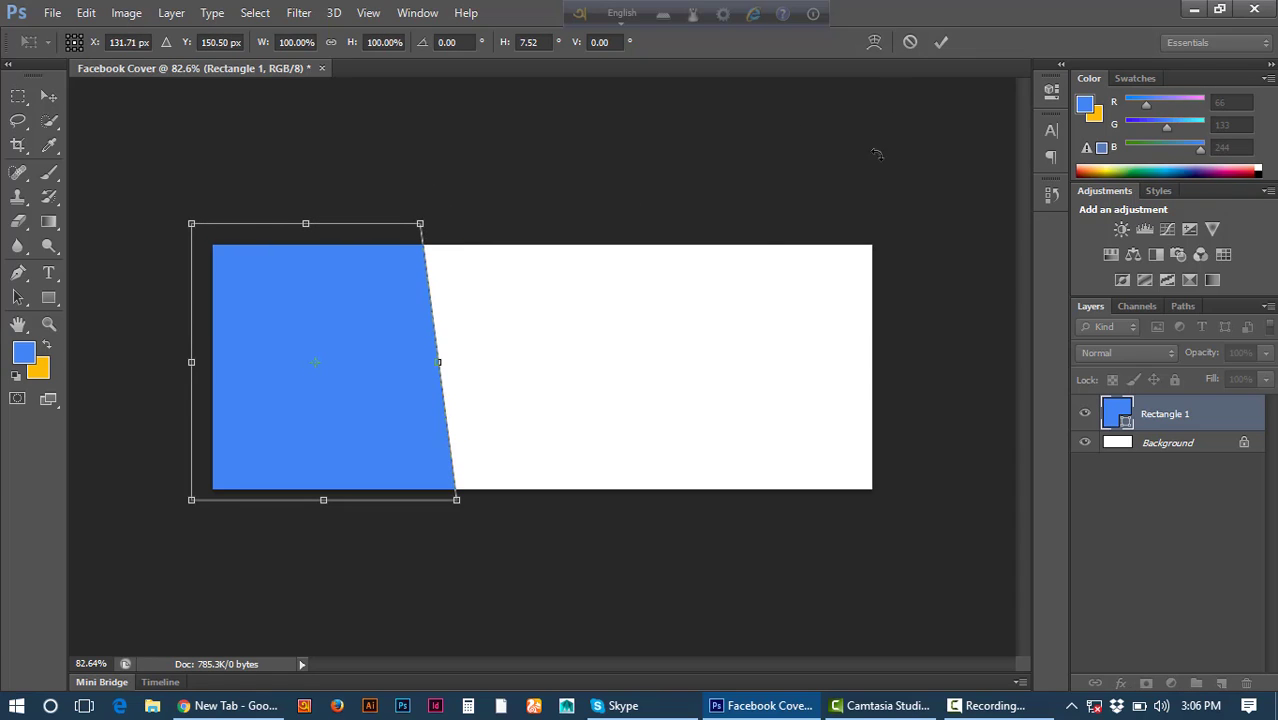
{"action": "left_click", "coordinate": [941, 42]}
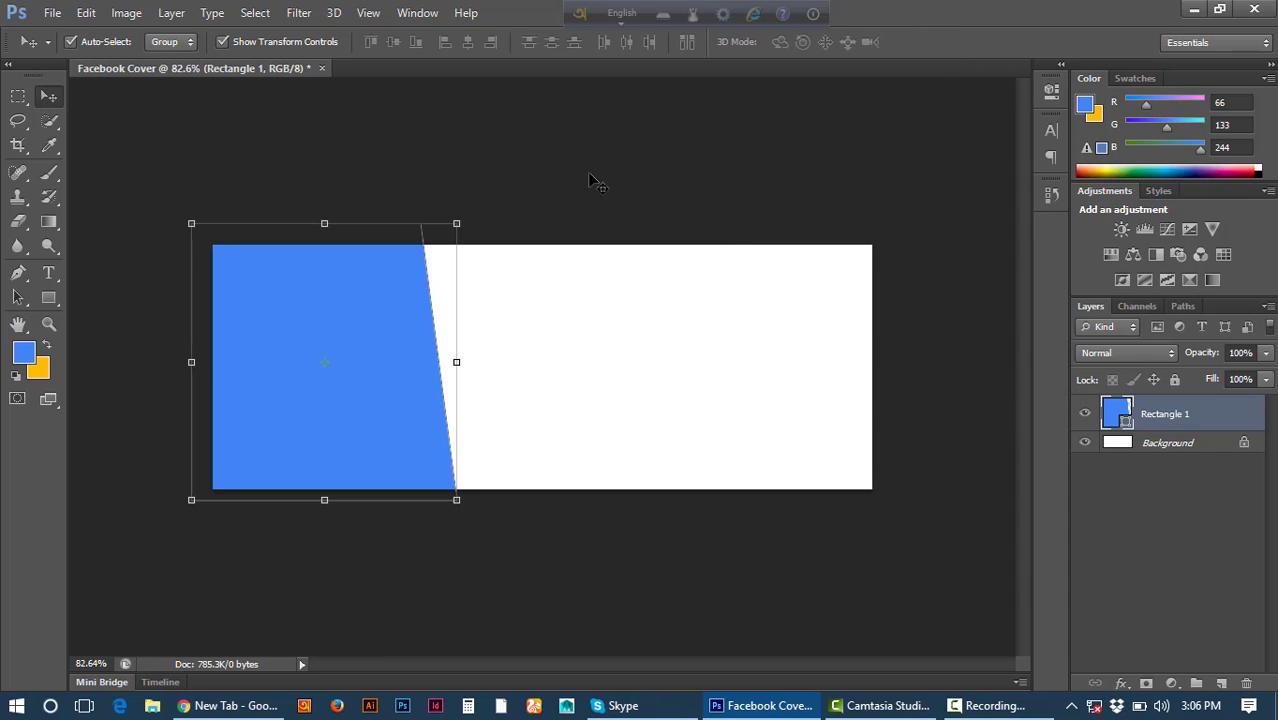
Skew the blue shape's upper-right corner inward by about another 4.3°, and shift the shape right to meet the canvas's left edge.
{"action": "left_click", "coordinate": [590, 180]}
{"action": "left_click", "coordinate": [413, 394]}
{"action": "left_click_drag", "start_coordinate": [458, 226], "coordinate": [440, 232]}
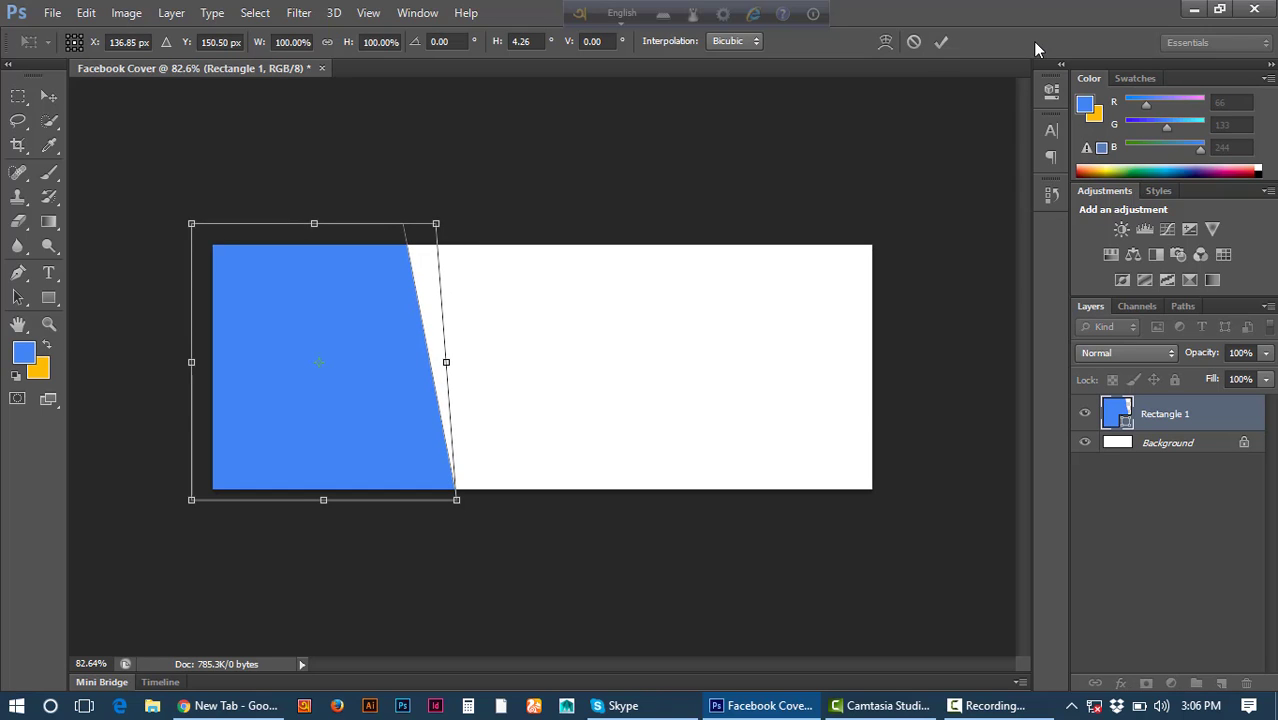
{"action": "left_click", "coordinate": [946, 44]}
{"action": "key", "text": "ctrl+t"}
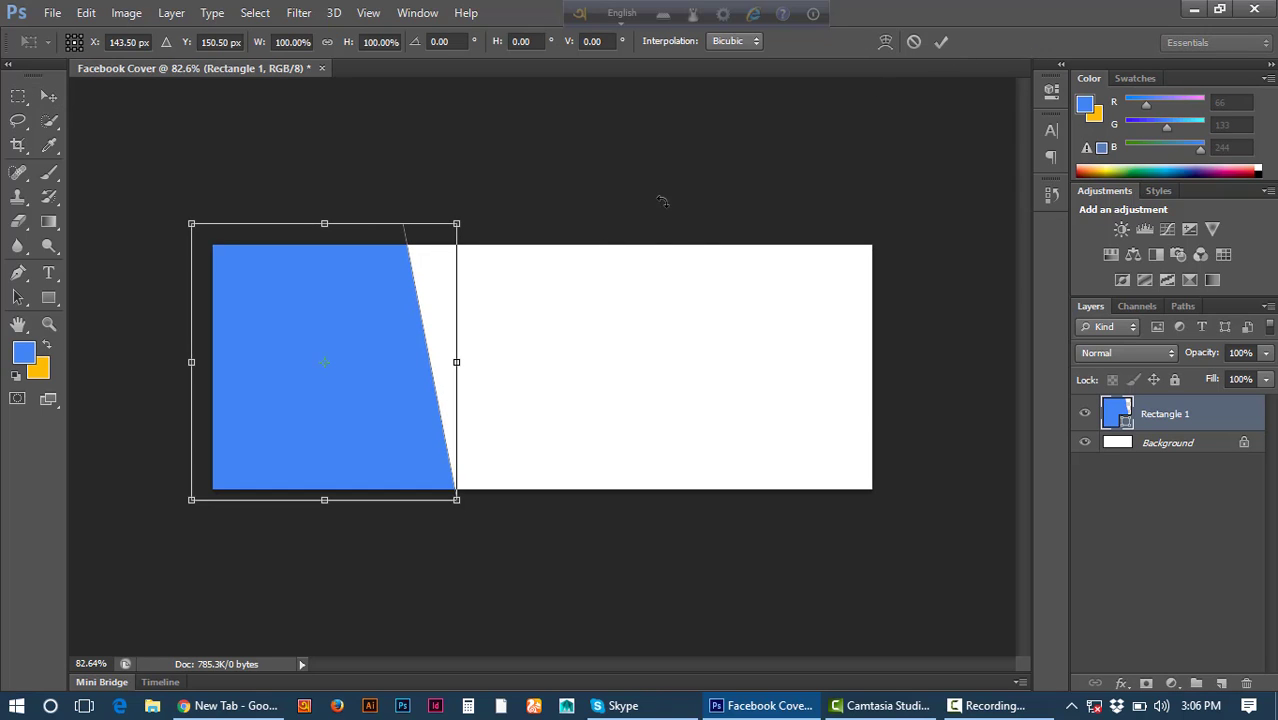
{"action": "left_click", "coordinate": [942, 43]}
{"action": "left_click_drag", "start_coordinate": [399, 328], "coordinate": [428, 332]}
{"action": "left_click", "coordinate": [576, 214]}
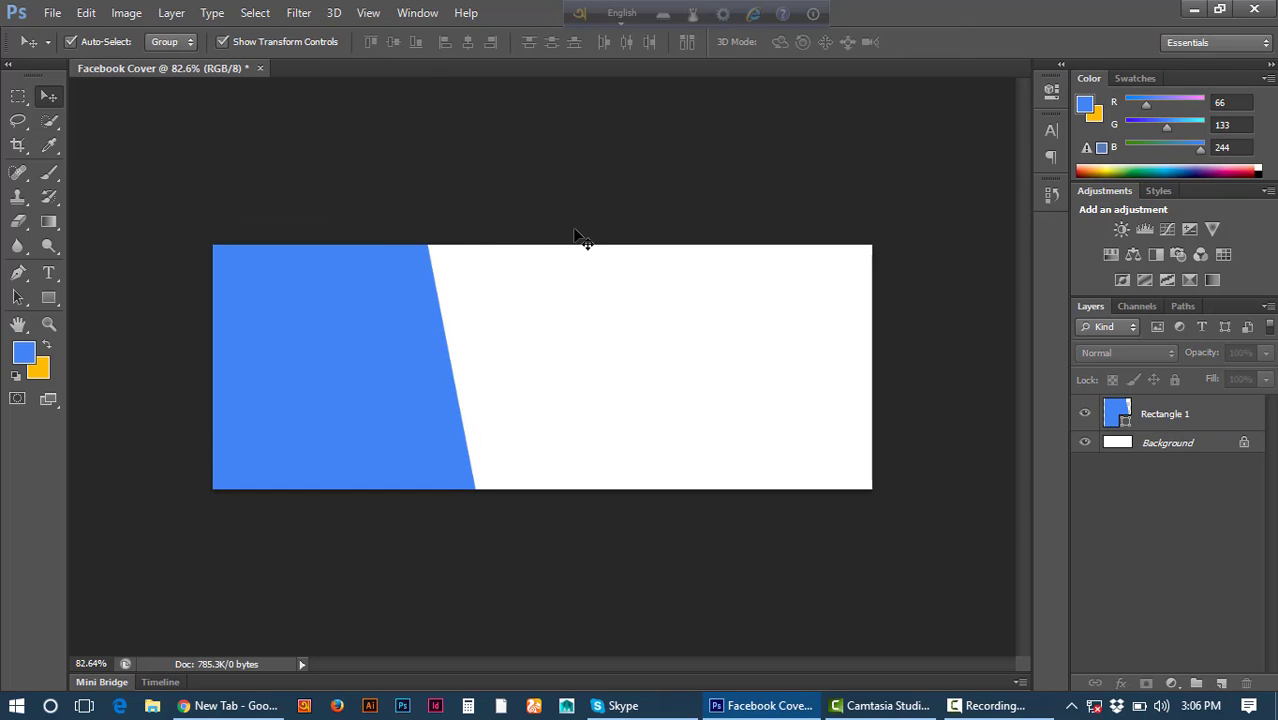
Widen the slanted shape to about 123% by pulling both left corners outward, and shift it right to cover more of the canvas.
{"action": "left_click", "coordinate": [438, 368]}
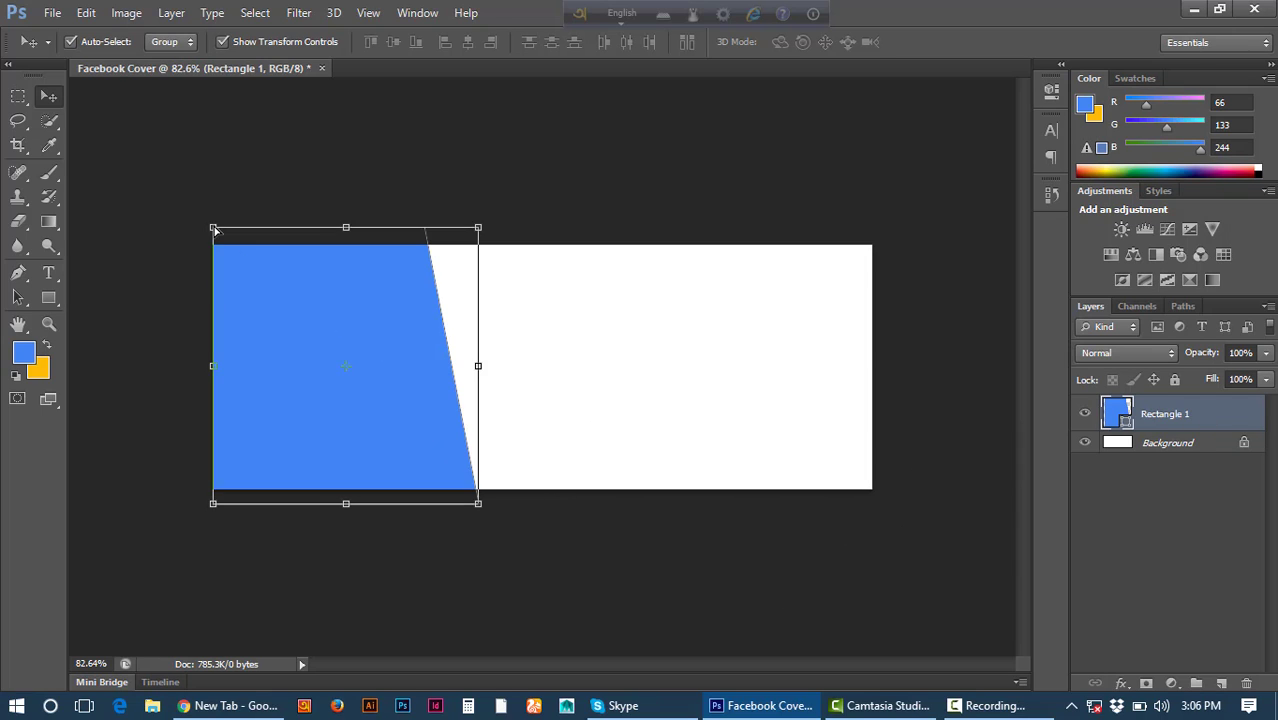
{"action": "left_click_drag", "start_coordinate": [207, 229], "coordinate": [153, 228]}
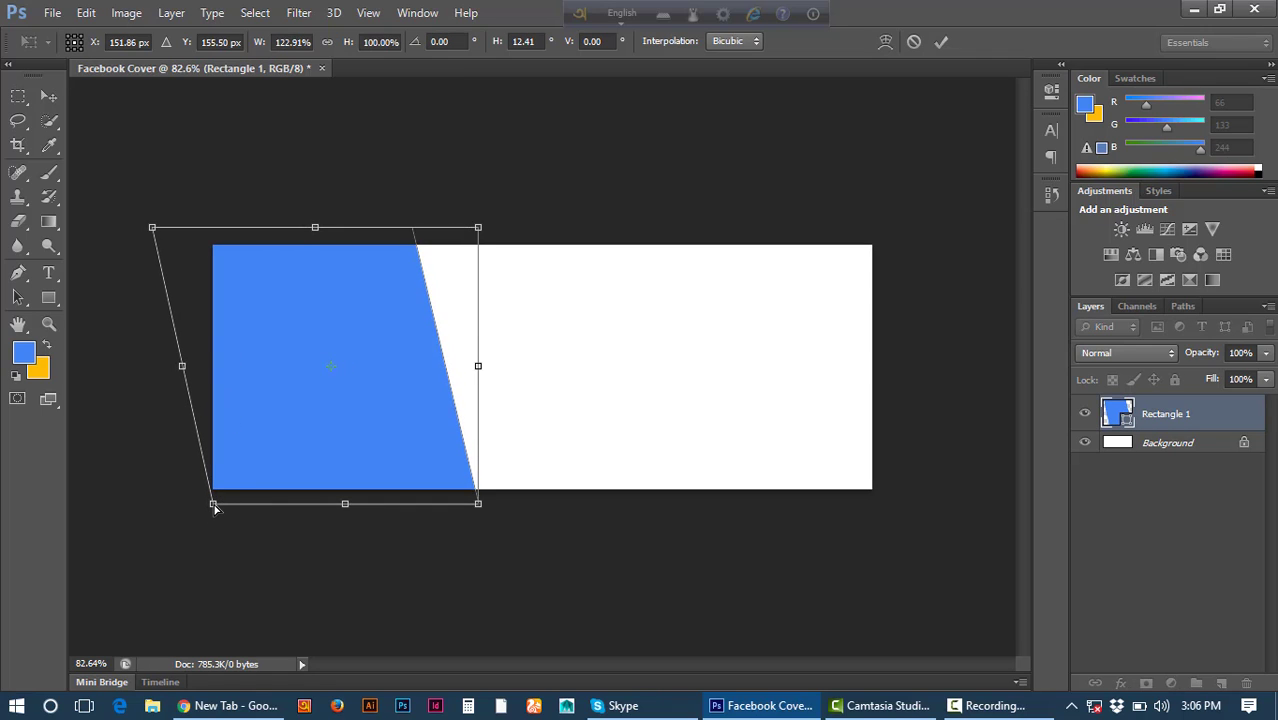
{"action": "left_click_drag", "start_coordinate": [214, 506], "coordinate": [153, 508]}
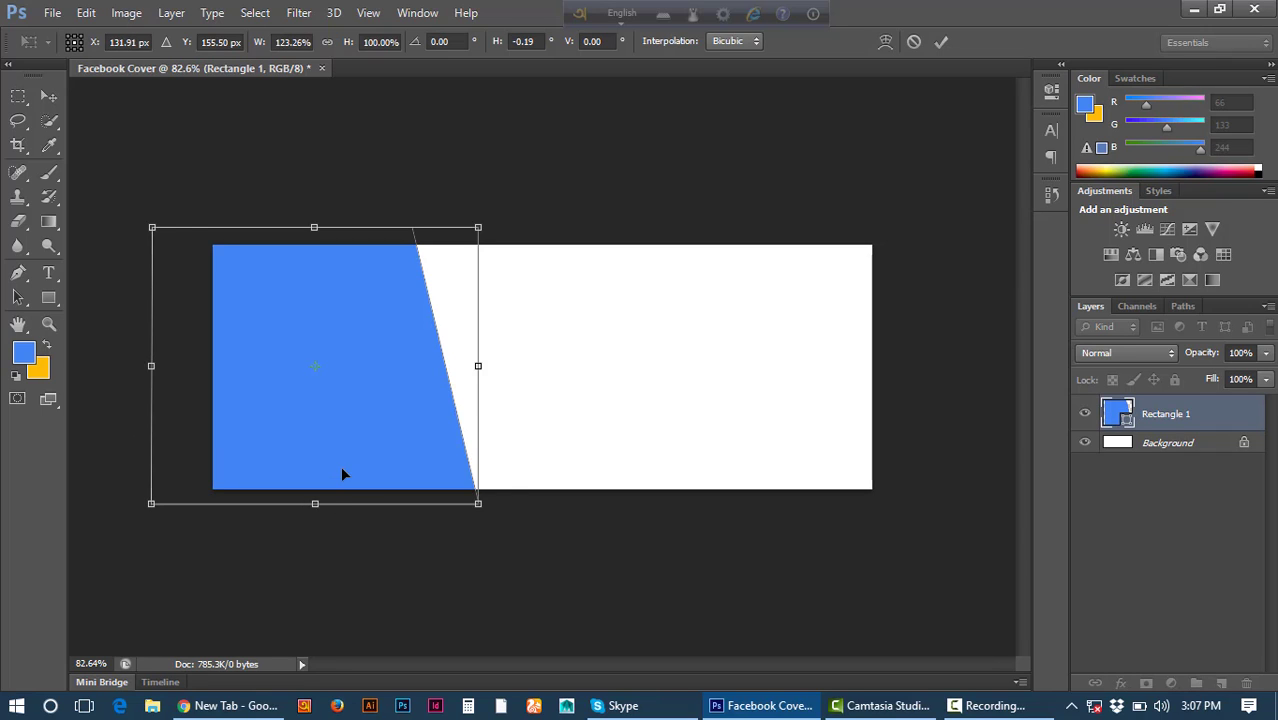
{"action": "left_click_drag", "start_coordinate": [342, 474], "coordinate": [393, 476]}
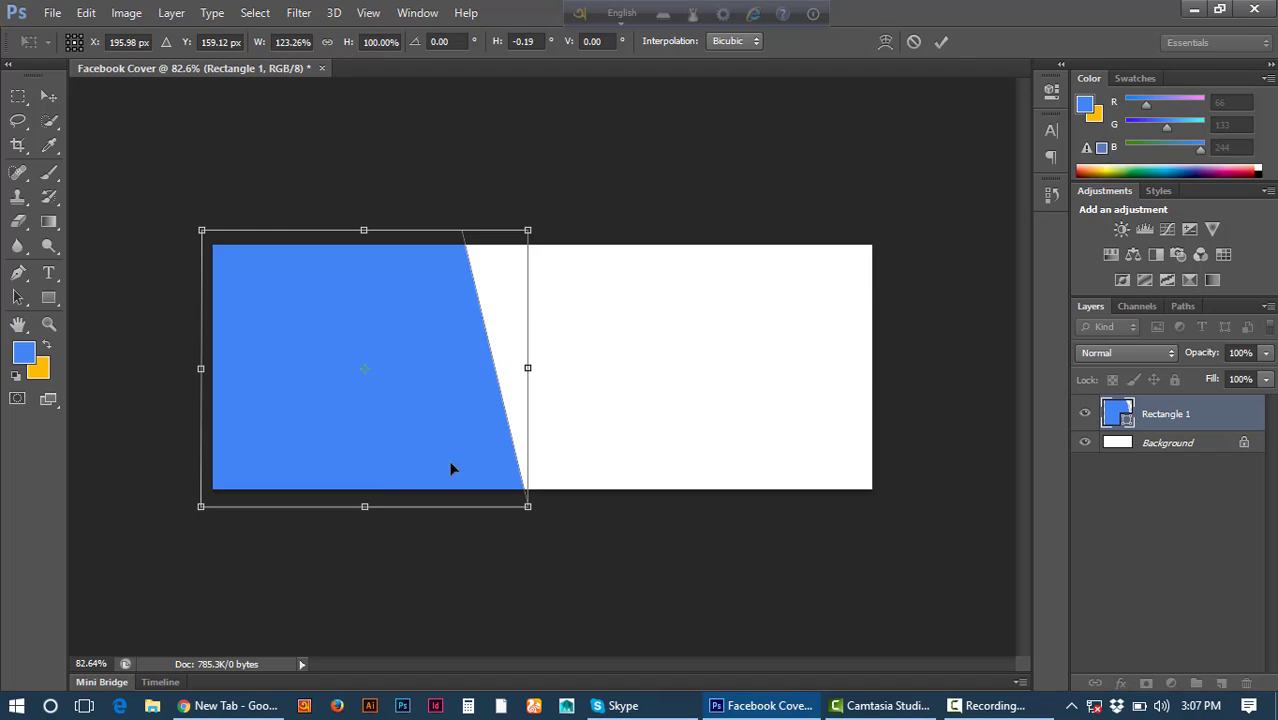
{"action": "left_click", "coordinate": [941, 41]}
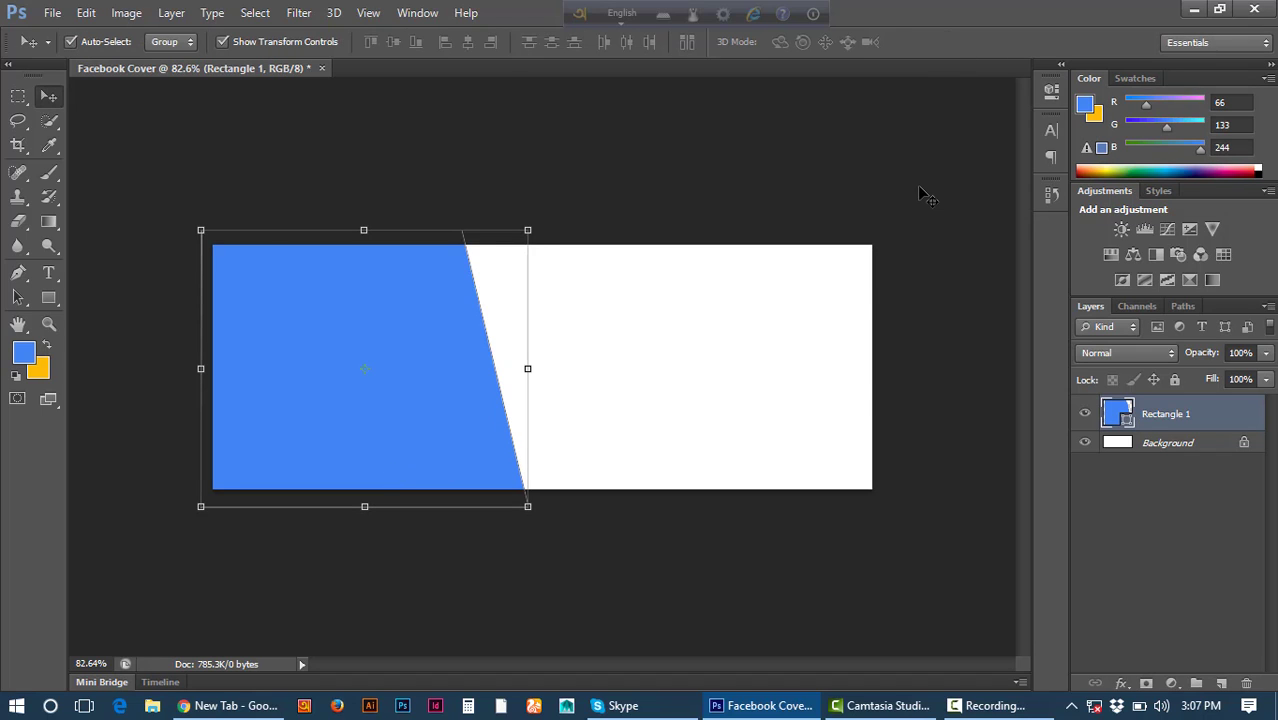
Duplicate the slanted blue shape and move the copy about 0.067 in to the left.
{"action": "left_click", "coordinate": [650, 394]}
{"action": "left_click", "coordinate": [401, 396]}
{"action": "key", "text": "ctrl+j"}
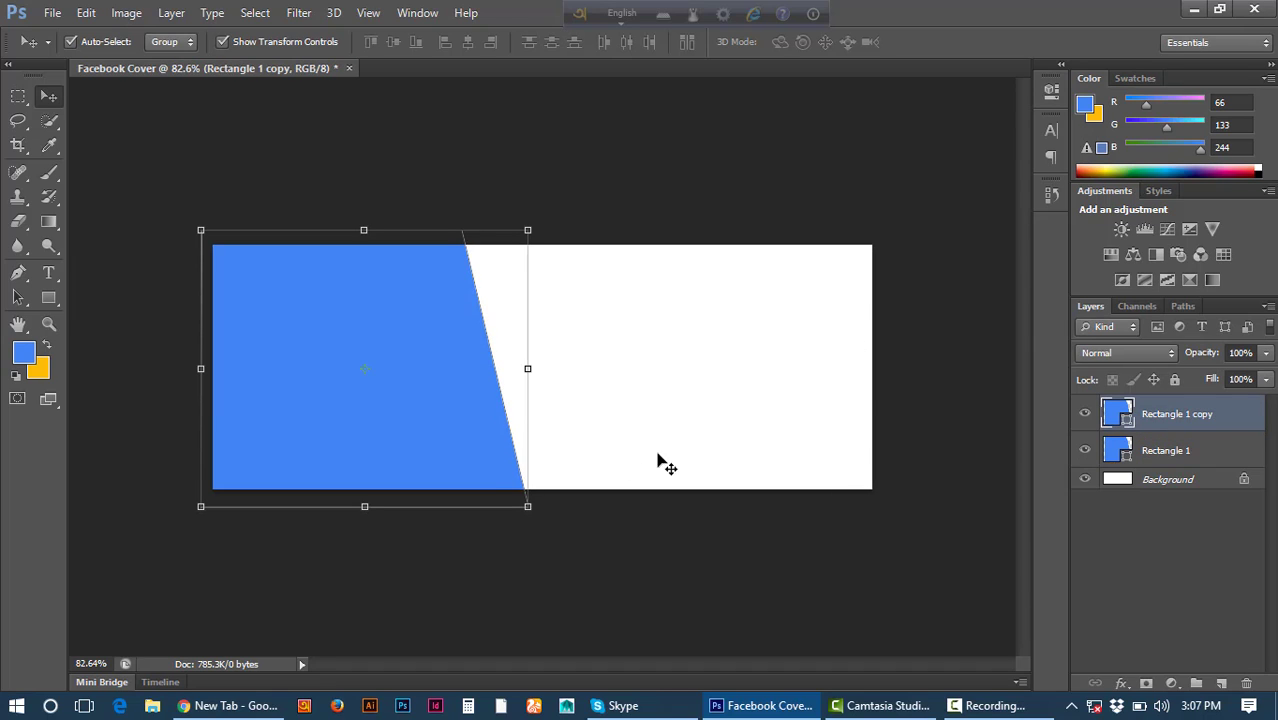
{"action": "left_click", "coordinate": [545, 447]}
{"action": "left_click", "coordinate": [472, 442]}
{"action": "left_click_drag", "start_coordinate": [478, 434], "coordinate": [463, 436]}
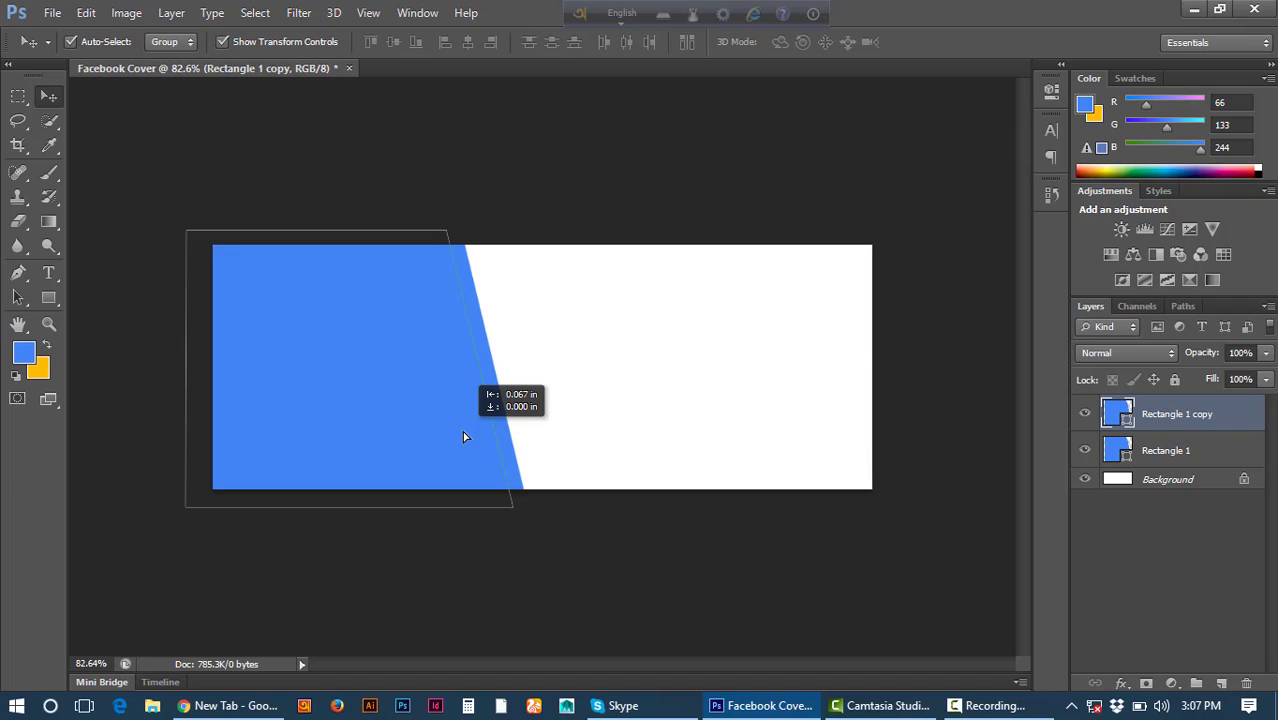
{"action": "left_click_drag", "start_coordinate": [463, 436], "coordinate": [463, 436]}
{"action": "left_click", "coordinate": [605, 420]}
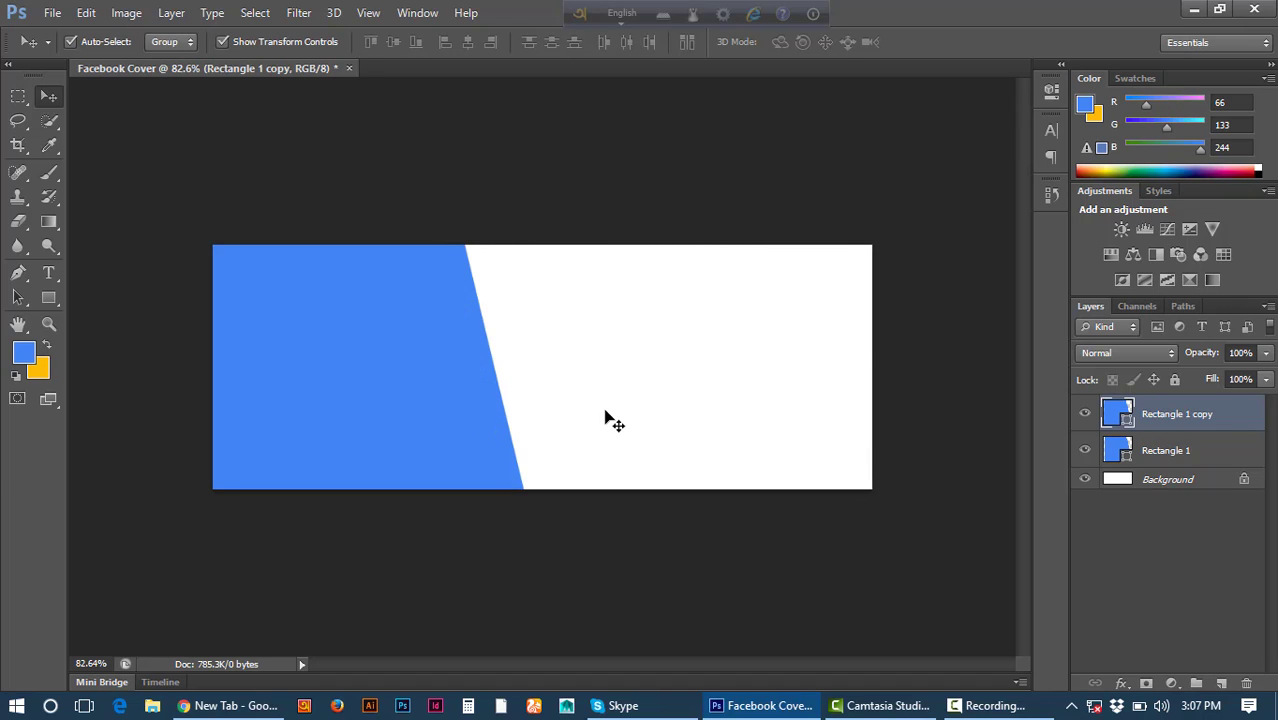
Rename the original rectangle layer as Shape and its copy as shape 1.
{"action": "left_click", "coordinate": [428, 400]}
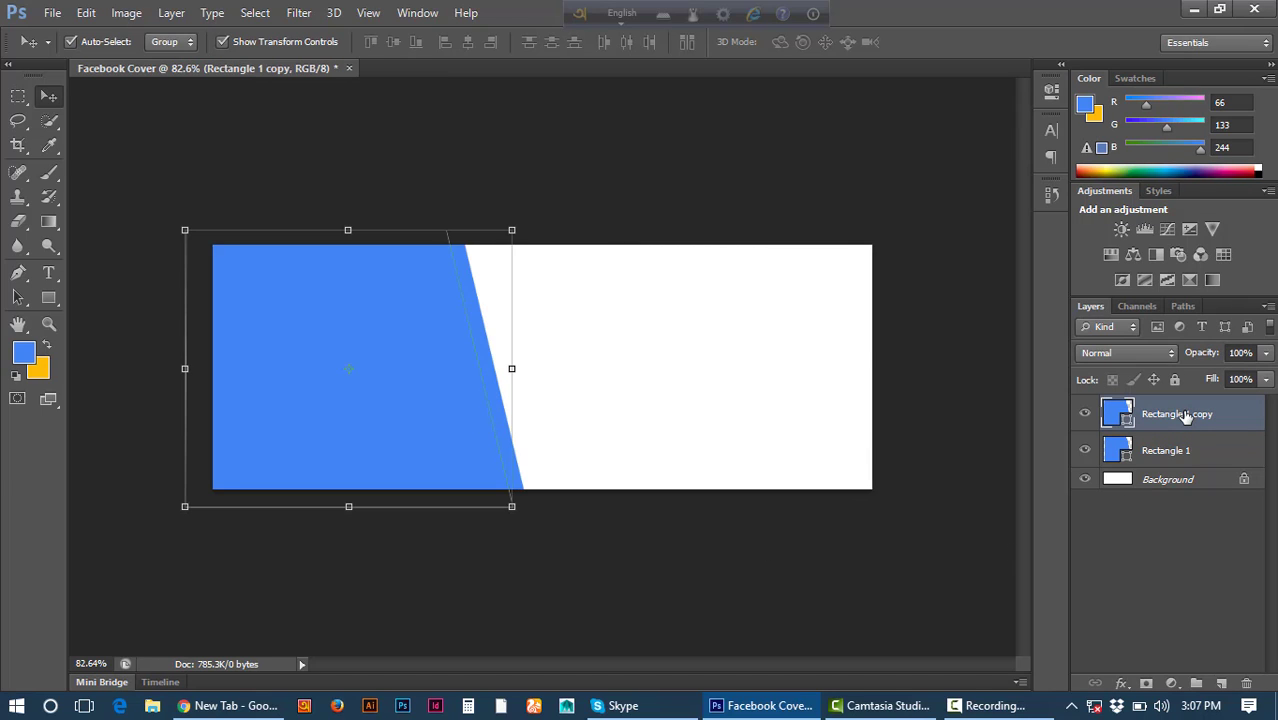
{"action": "left_click", "coordinate": [1177, 450]}
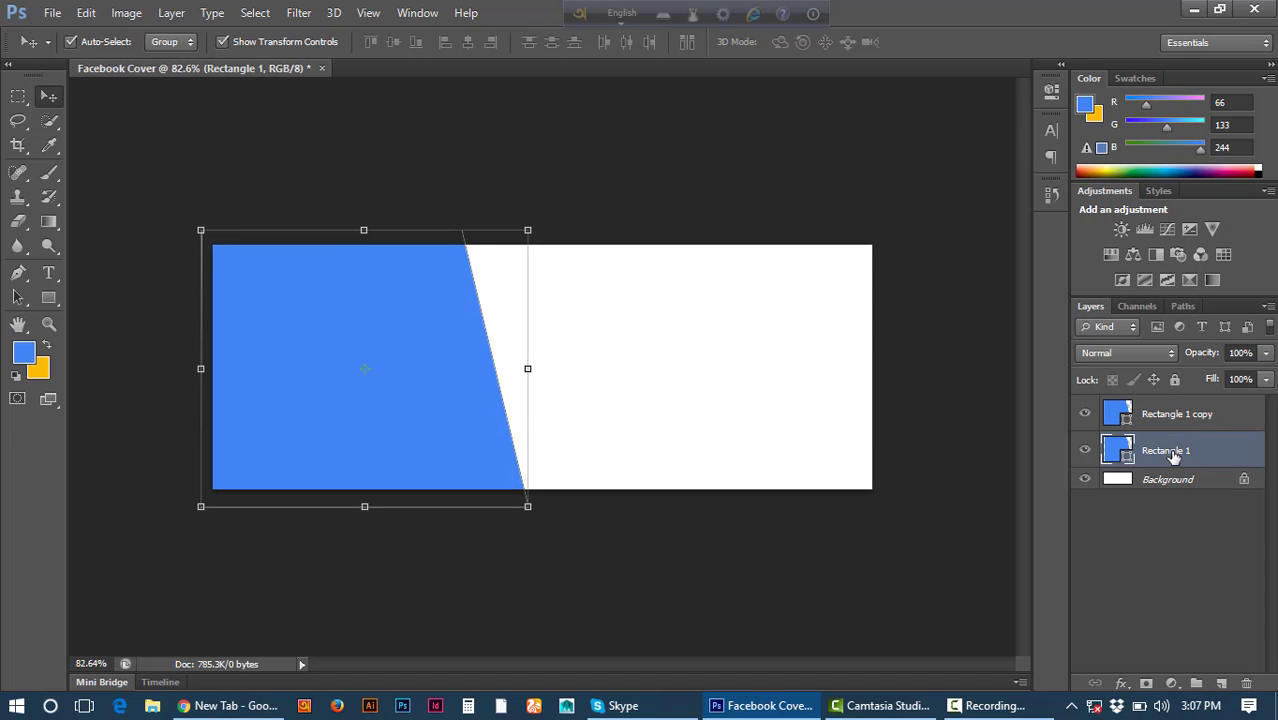
{"action": "double_click", "coordinate": [1174, 455]}
{"action": "type", "text": "Sha"}
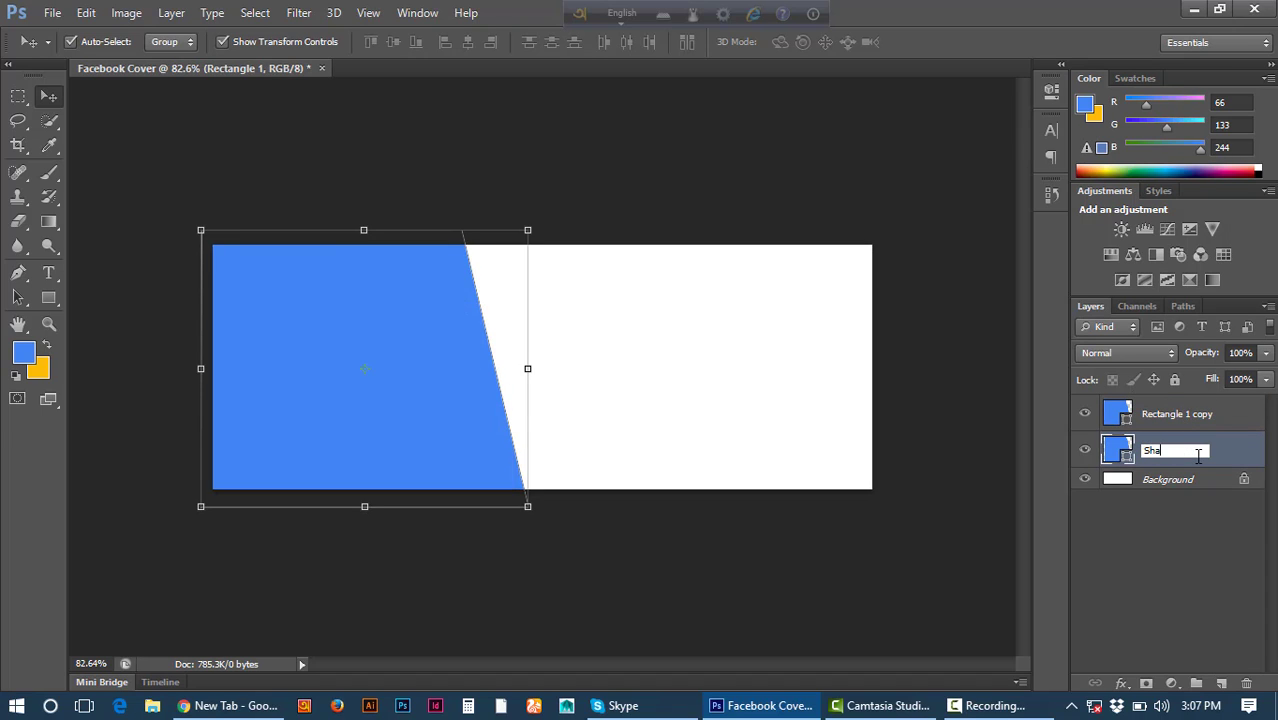
{"action": "type", "text": "pe"}
{"action": "key", "text": "Return"}
{"action": "double_click", "coordinate": [1177, 414]}
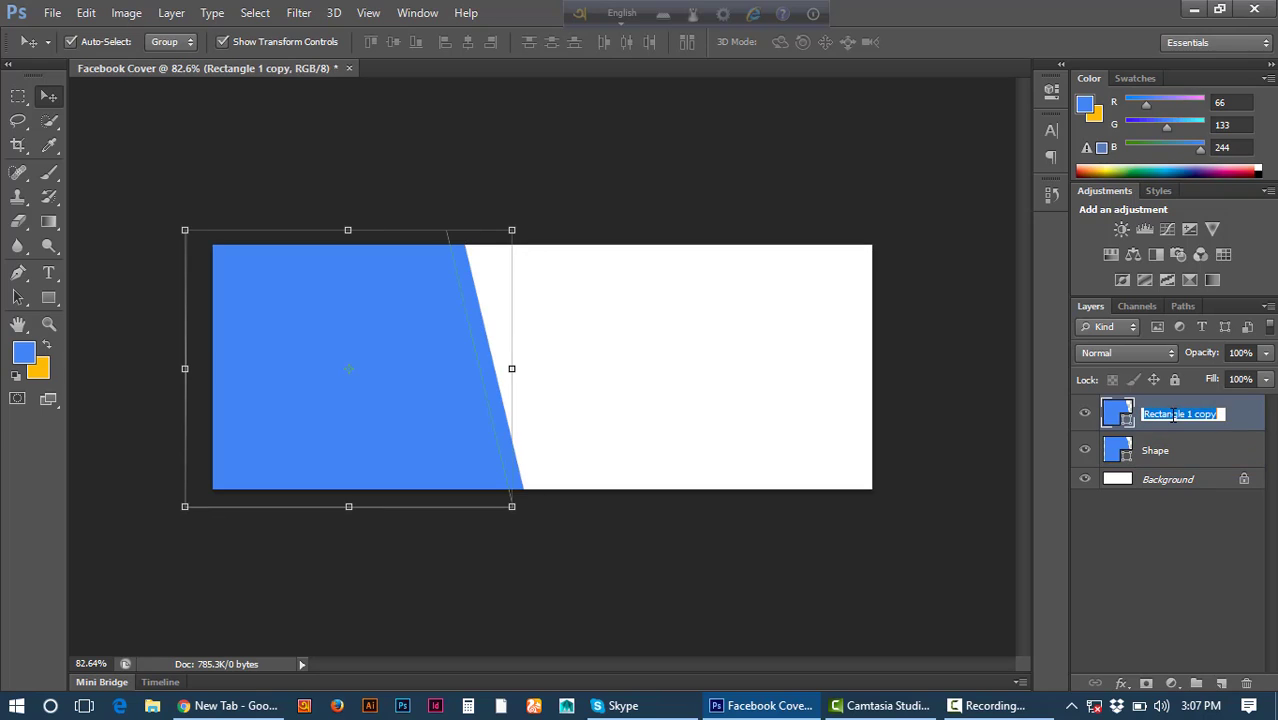
{"action": "type", "text": "sh"}
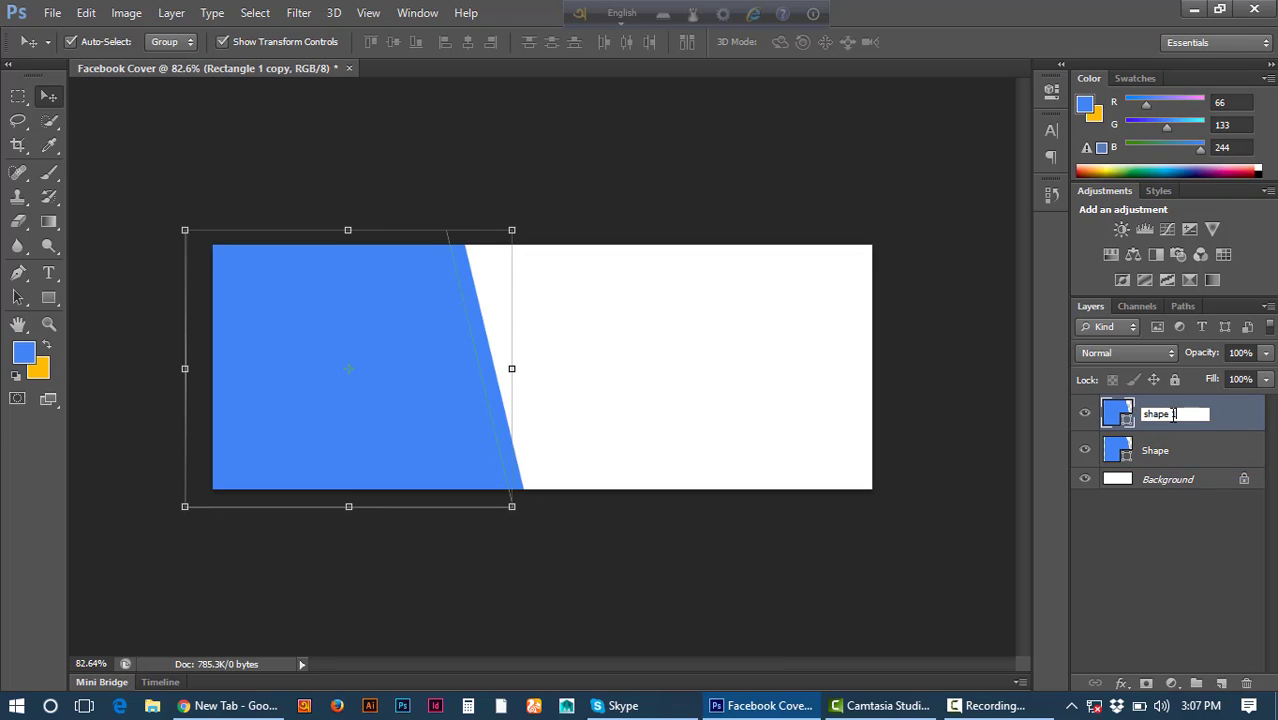
{"action": "type", "text": "ape 1"}
{"action": "key", "text": "Return"}
Recolor the shape 1 layer to the darker blue #1159d1.
{"action": "left_click", "coordinate": [1155, 450]}
{"action": "left_click", "coordinate": [1160, 414]}
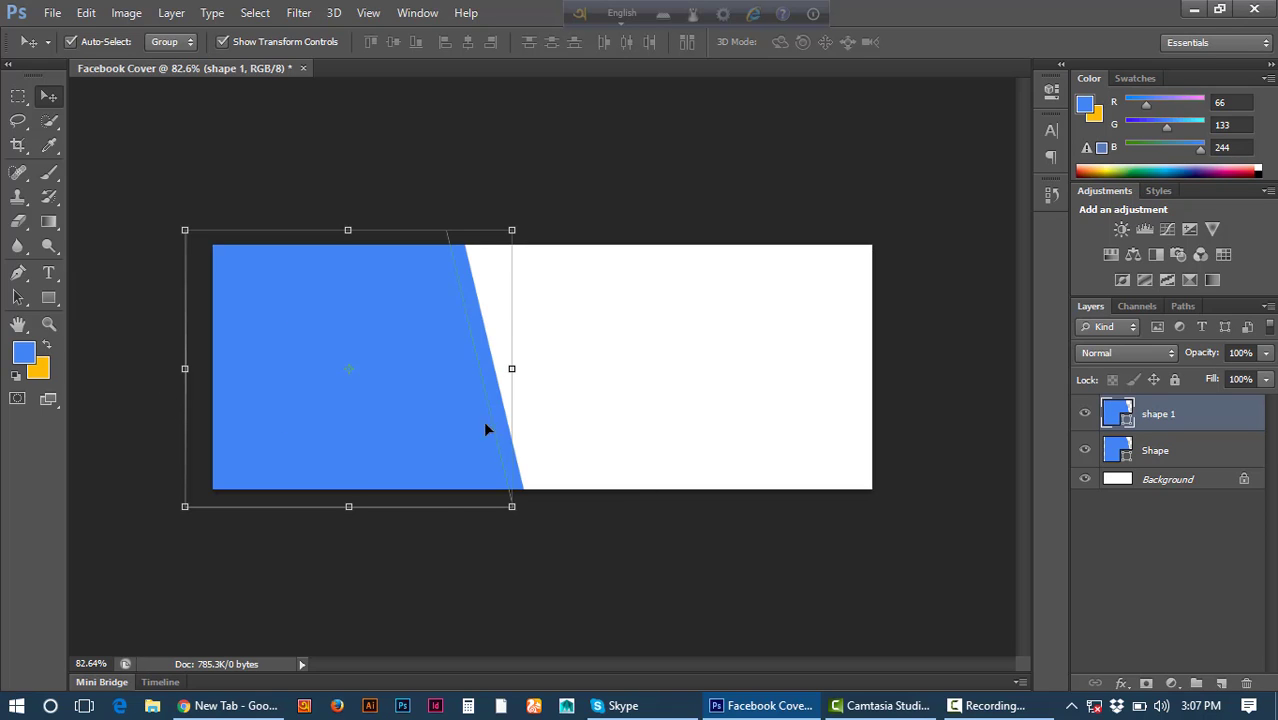
{"action": "double_click", "coordinate": [1130, 421]}
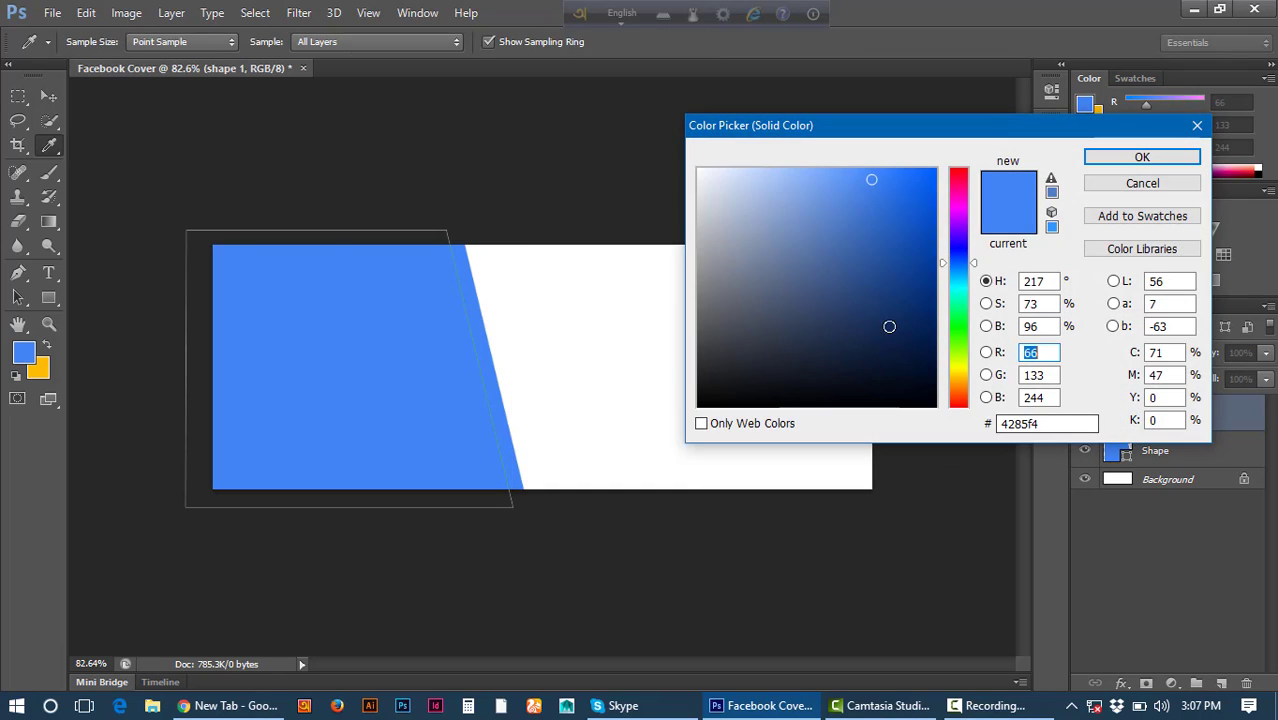
{"action": "left_click", "coordinate": [895, 197]}
{"action": "left_click_drag", "start_coordinate": [895, 197], "coordinate": [917, 219]}
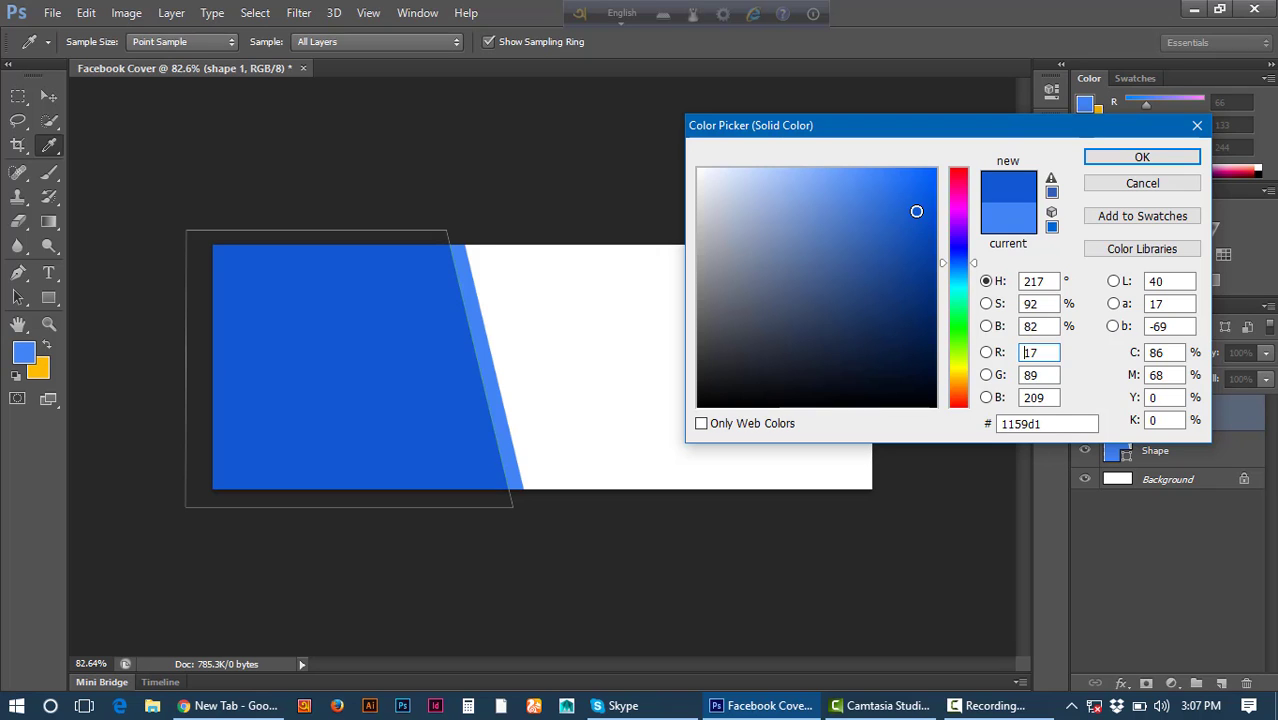
{"action": "left_click", "coordinate": [1125, 157]}
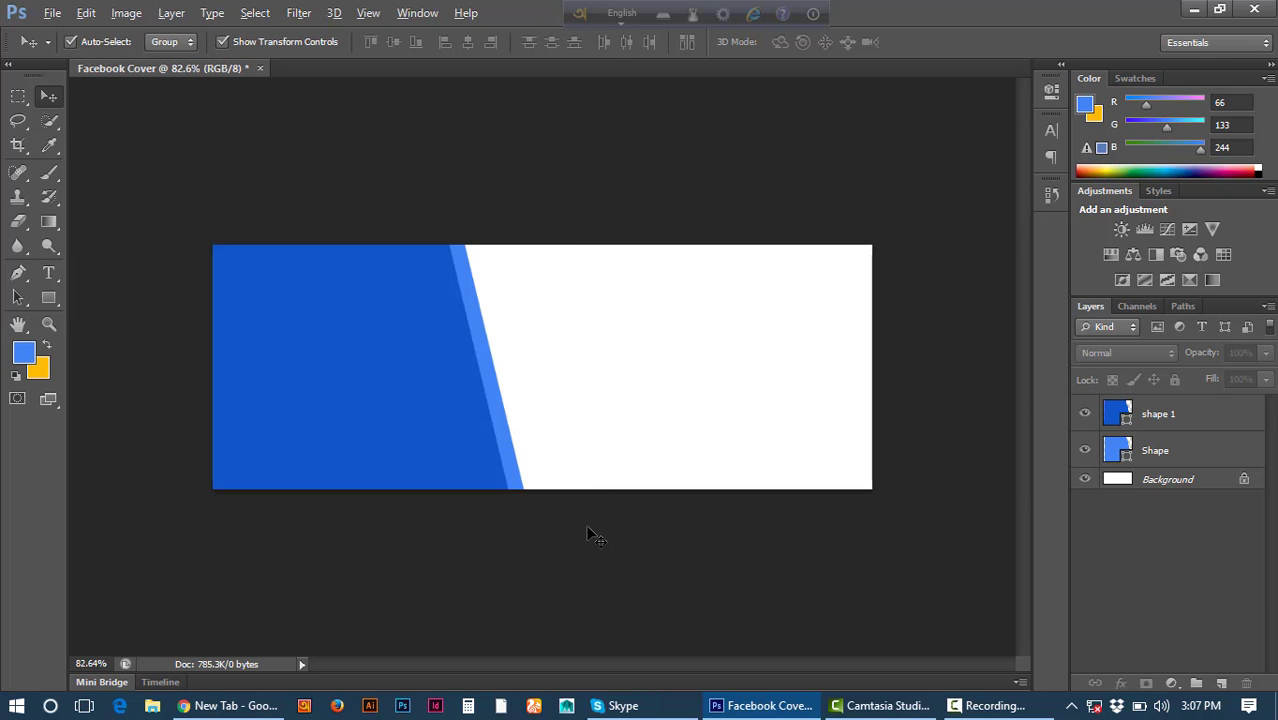
Switch to Chrome and browse the corporate image search results for a suitable cover photo.
{"action": "left_click", "coordinate": [208, 707]}
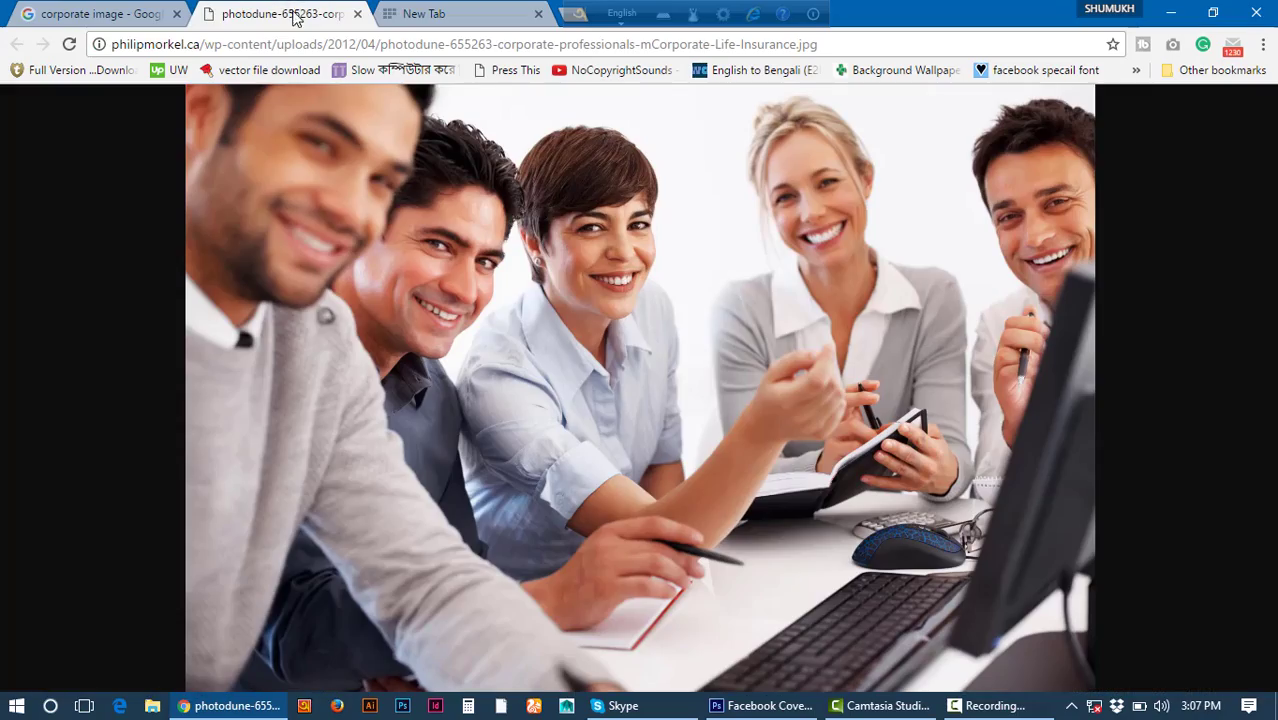
{"action": "left_click", "coordinate": [300, 14]}
{"action": "left_click", "coordinate": [100, 14]}
{"action": "scroll", "coordinate": [547, 313], "scroll_direction": "up", "scroll_amount": 4}
{"action": "scroll", "coordinate": [550, 322], "scroll_direction": "down", "scroll_amount": 1}
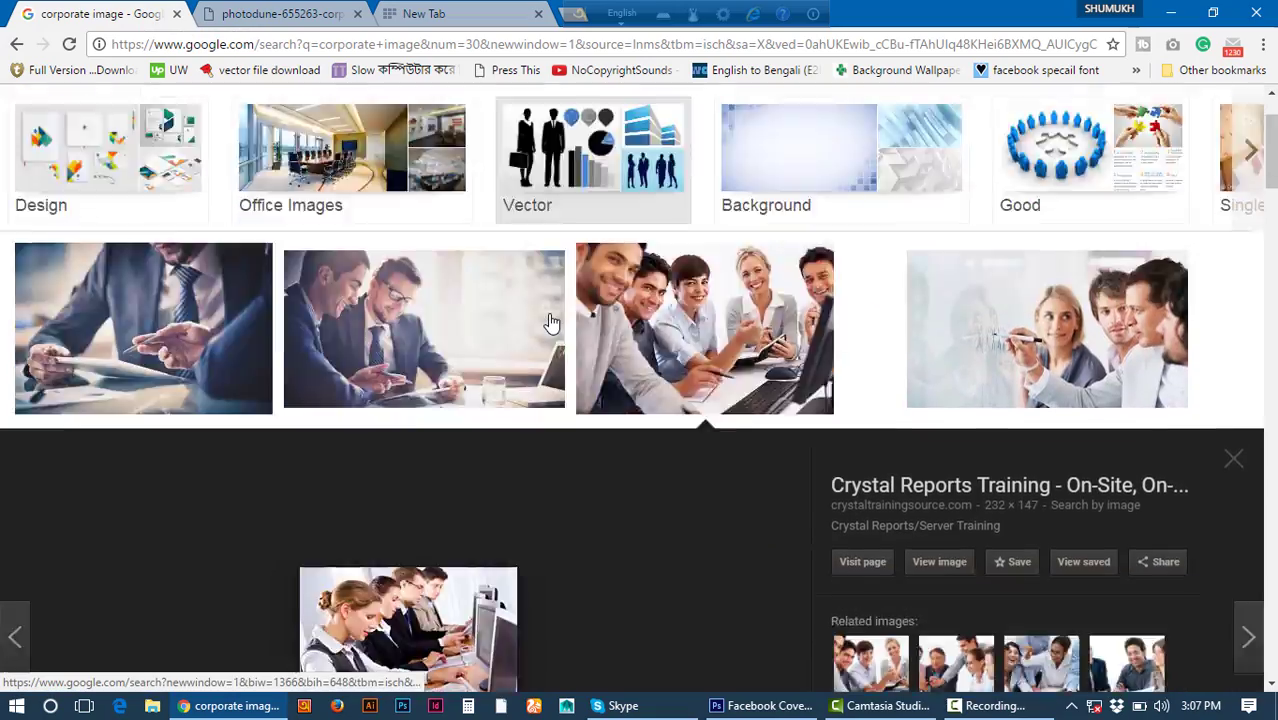
{"action": "scroll", "coordinate": [550, 322], "scroll_direction": "down", "scroll_amount": 10}
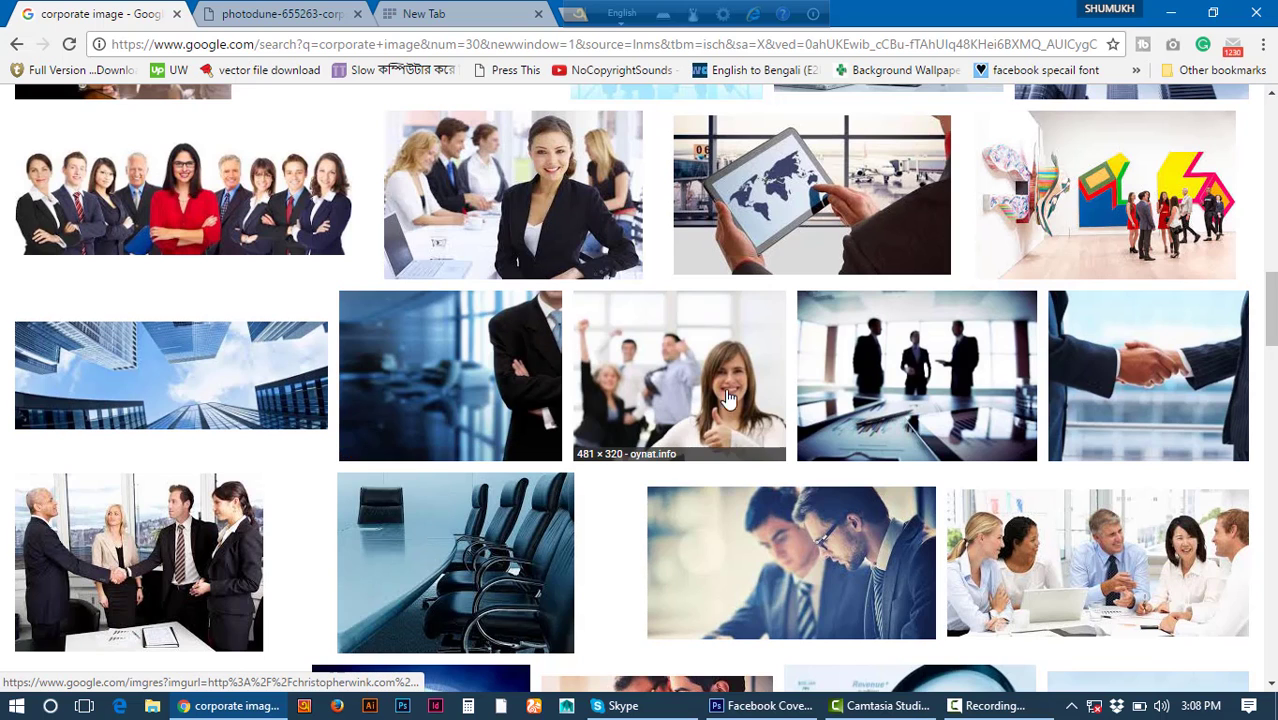
{"action": "left_click", "coordinate": [710, 398]}
{"action": "scroll", "coordinate": [640, 395], "scroll_direction": "up", "scroll_amount": 3}
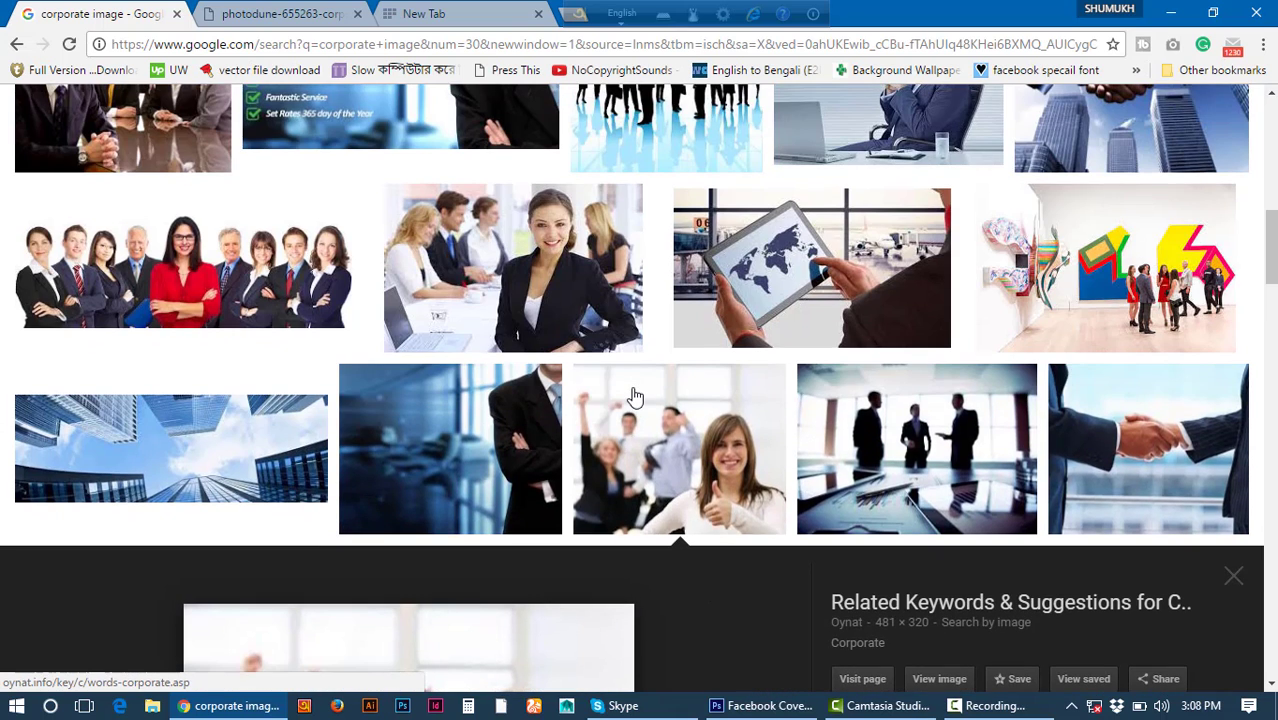
Open the full-size version of the photo with a smiling woman in a black blazer before a meeting table, reloading its page.
{"action": "left_click", "coordinate": [586, 322]}
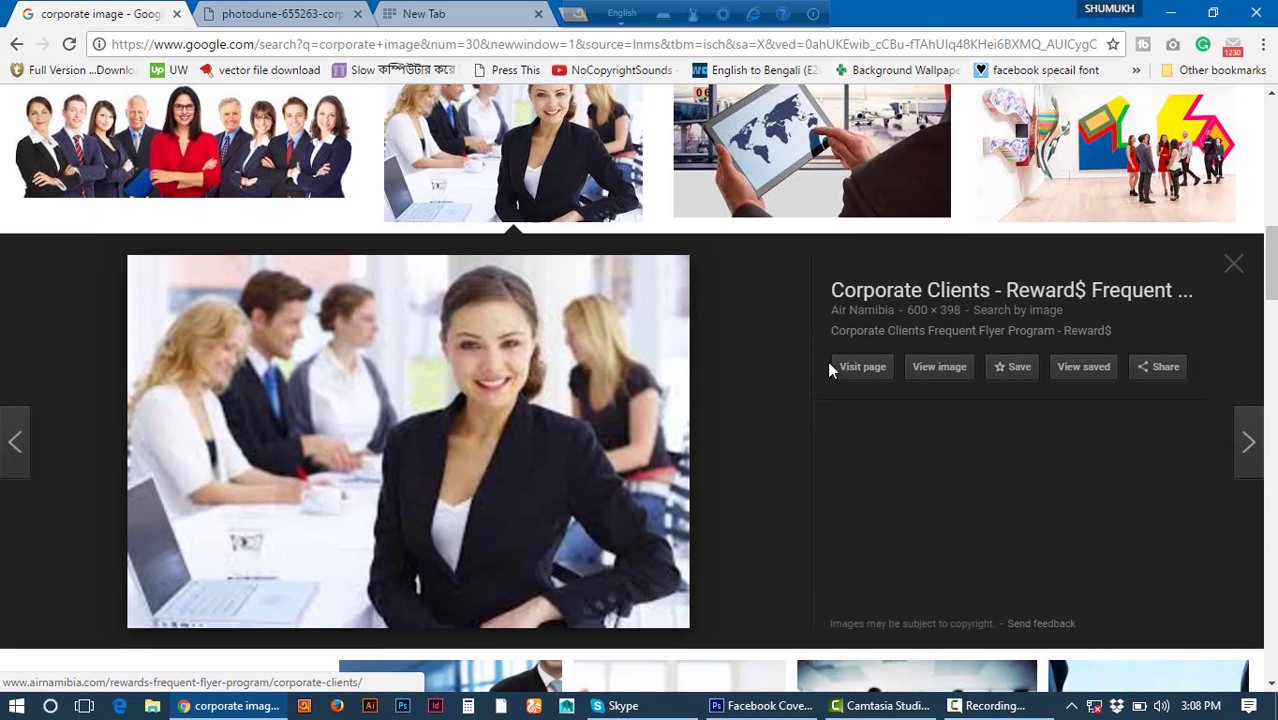
{"action": "left_click", "coordinate": [940, 368]}
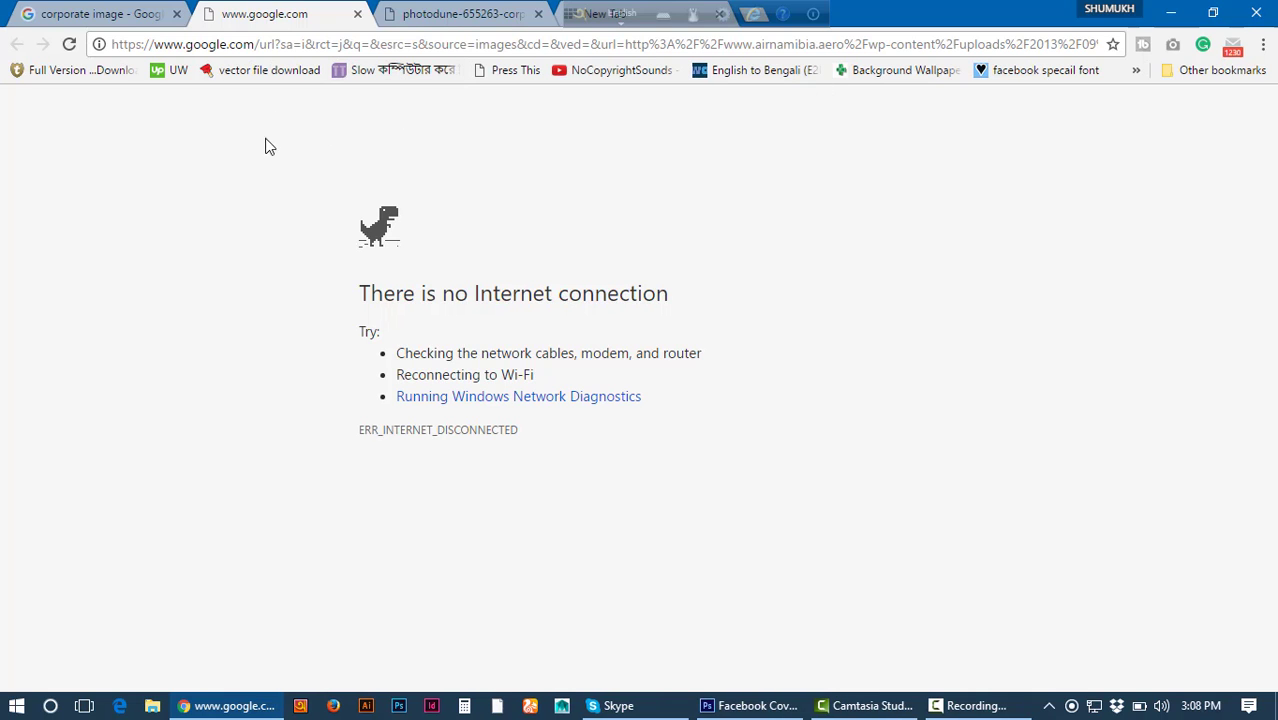
{"action": "right_click", "coordinate": [290, 168]}
{"action": "left_click", "coordinate": [340, 223]}
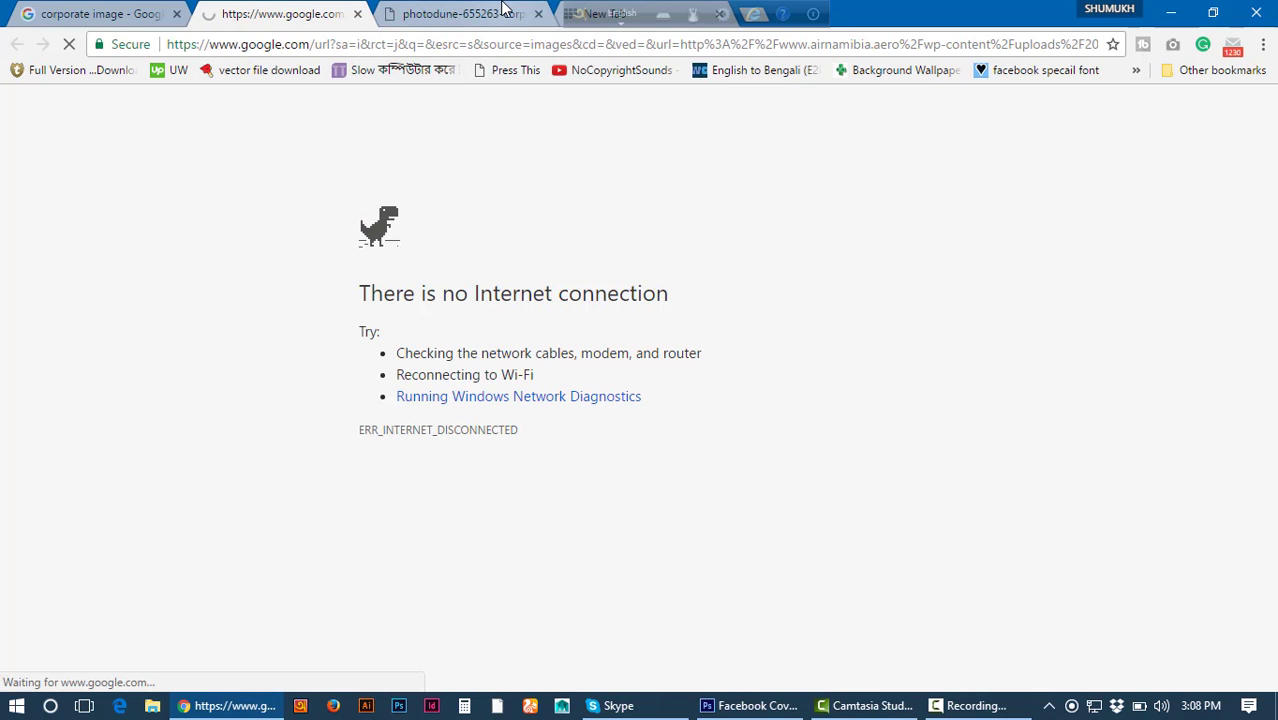
{"action": "left_click", "coordinate": [460, 13]}
{"action": "left_click", "coordinate": [248, 10]}
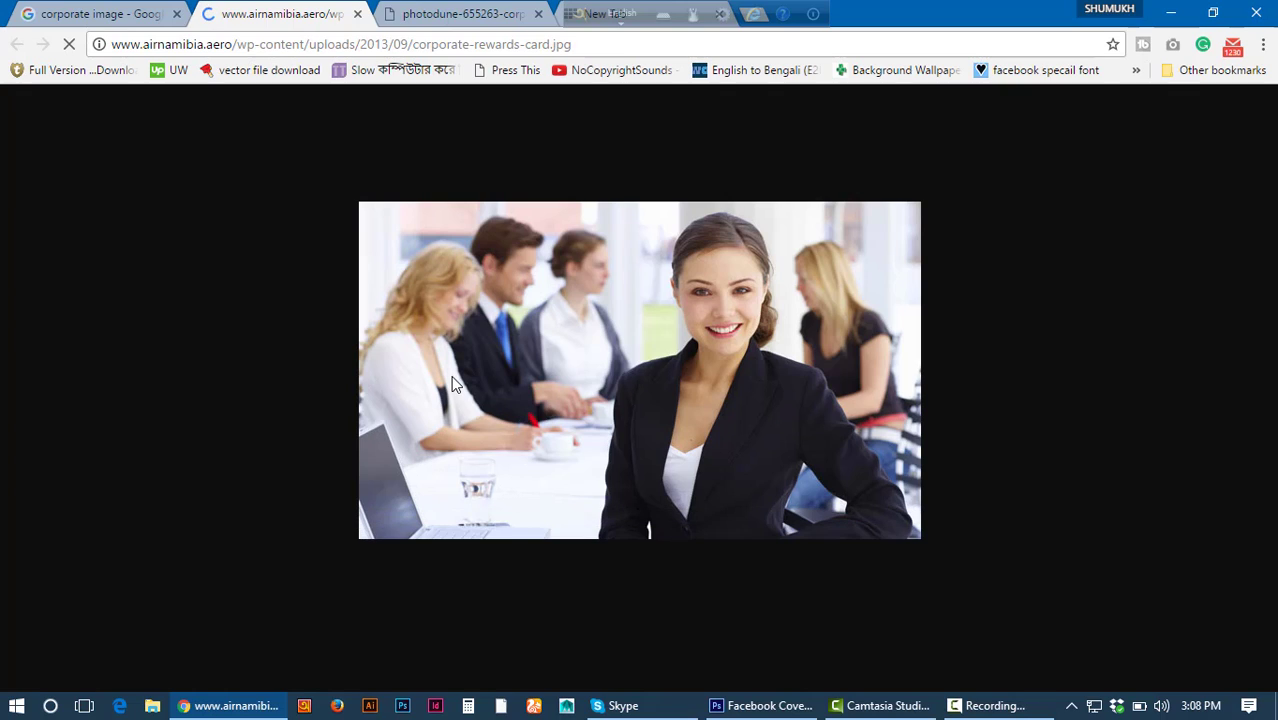
Copy the businesswoman photo, switch to Photoshop, and paste it into the cover, positioned over the canvas's right side.
{"action": "right_click", "coordinate": [585, 368]}
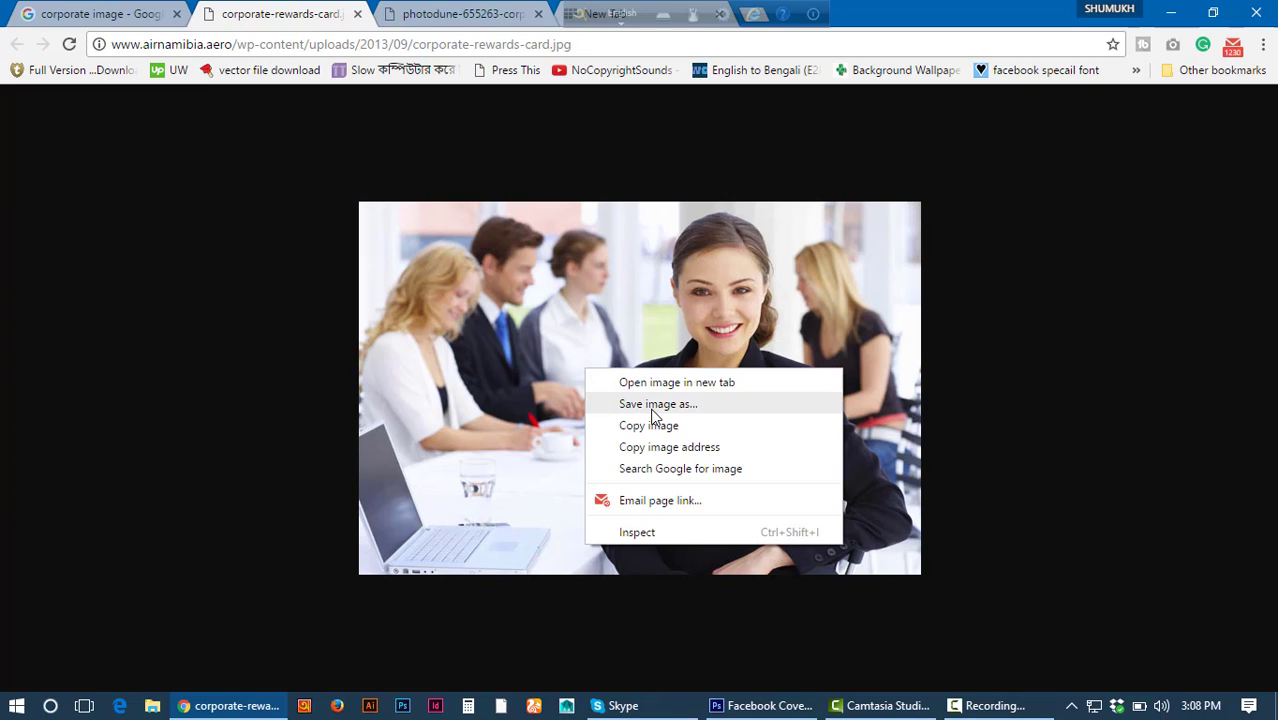
{"action": "left_click", "coordinate": [645, 426]}
{"action": "left_click", "coordinate": [767, 705]}
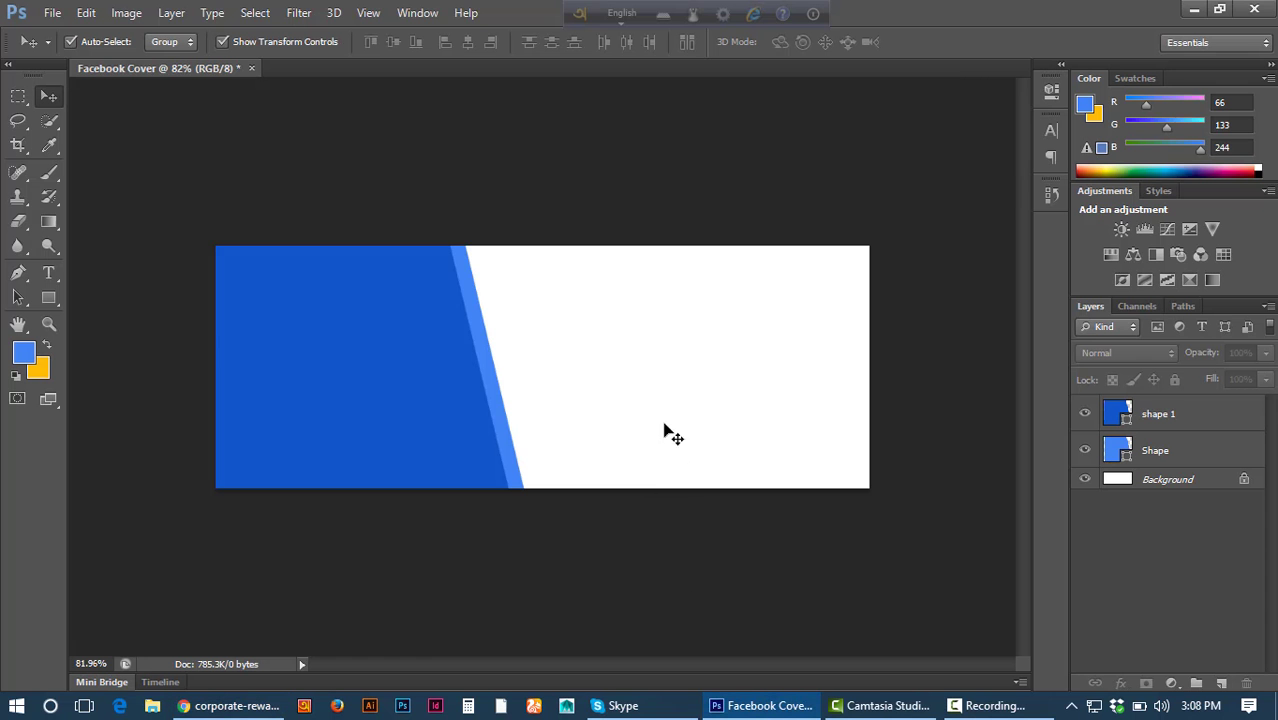
{"action": "key", "text": "ctrl+v"}
{"action": "left_click_drag", "start_coordinate": [632, 408], "coordinate": [738, 410]}
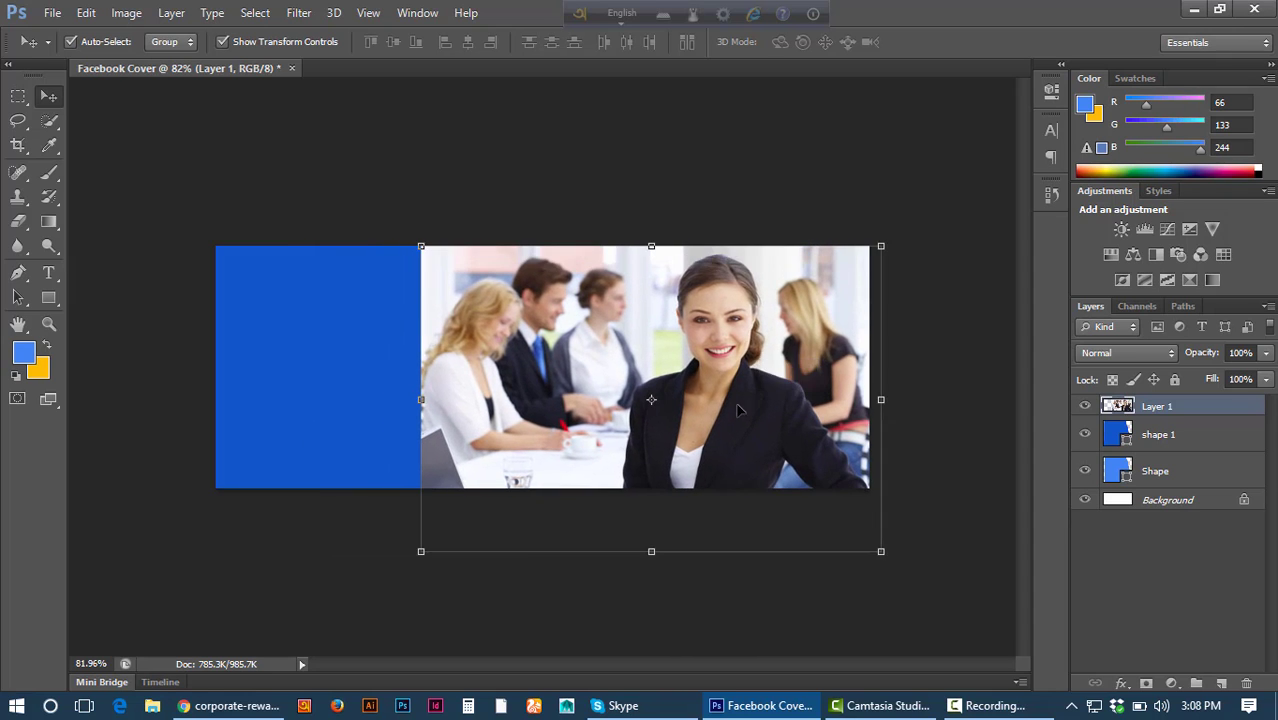
Reorder the pasted photo layer so it sits beneath both blue shapes and just above the Background.
{"action": "left_click", "coordinate": [1175, 432]}
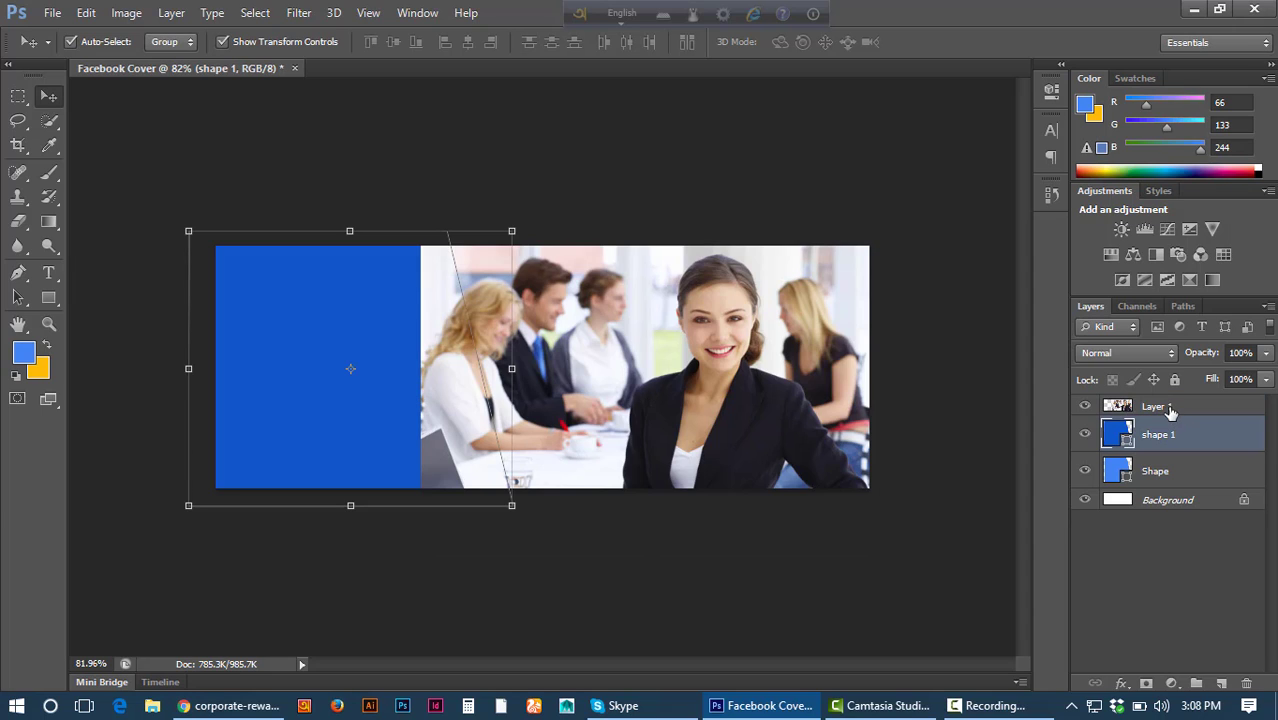
{"action": "left_click", "coordinate": [1178, 407]}
{"action": "left_click_drag", "start_coordinate": [1180, 408], "coordinate": [1183, 455]}
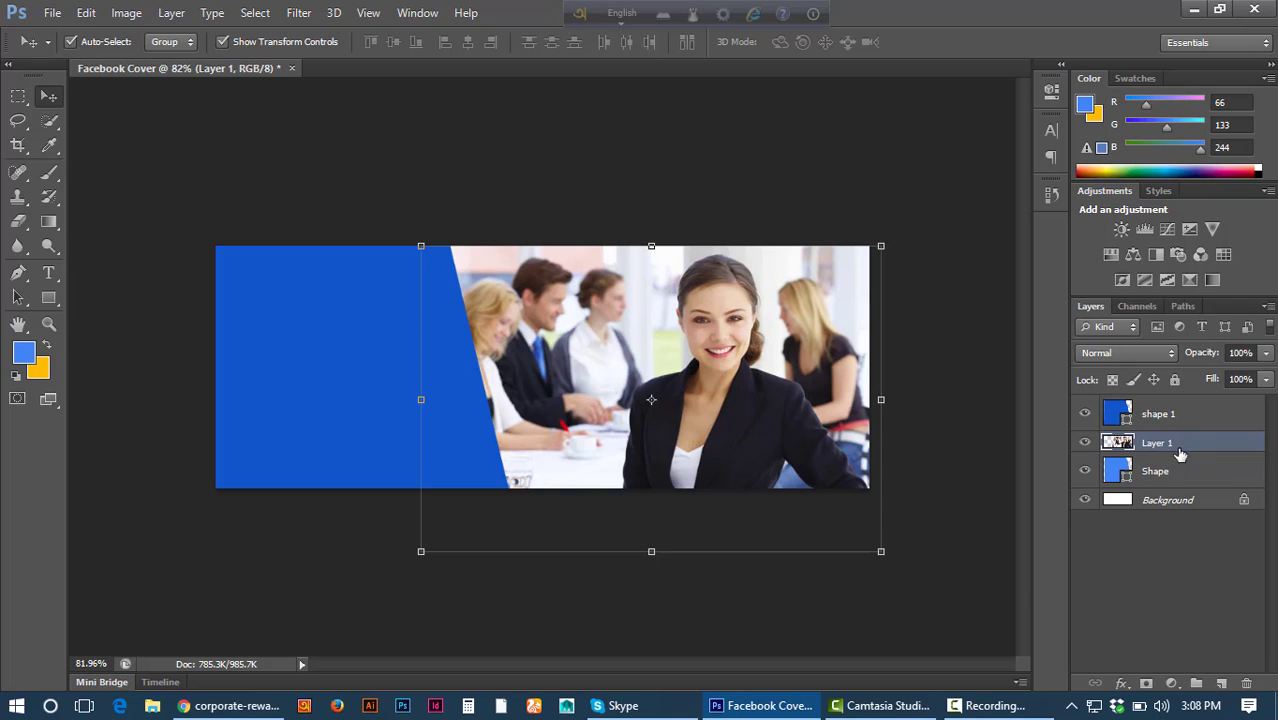
{"action": "left_click_drag", "start_coordinate": [1180, 455], "coordinate": [1178, 484]}
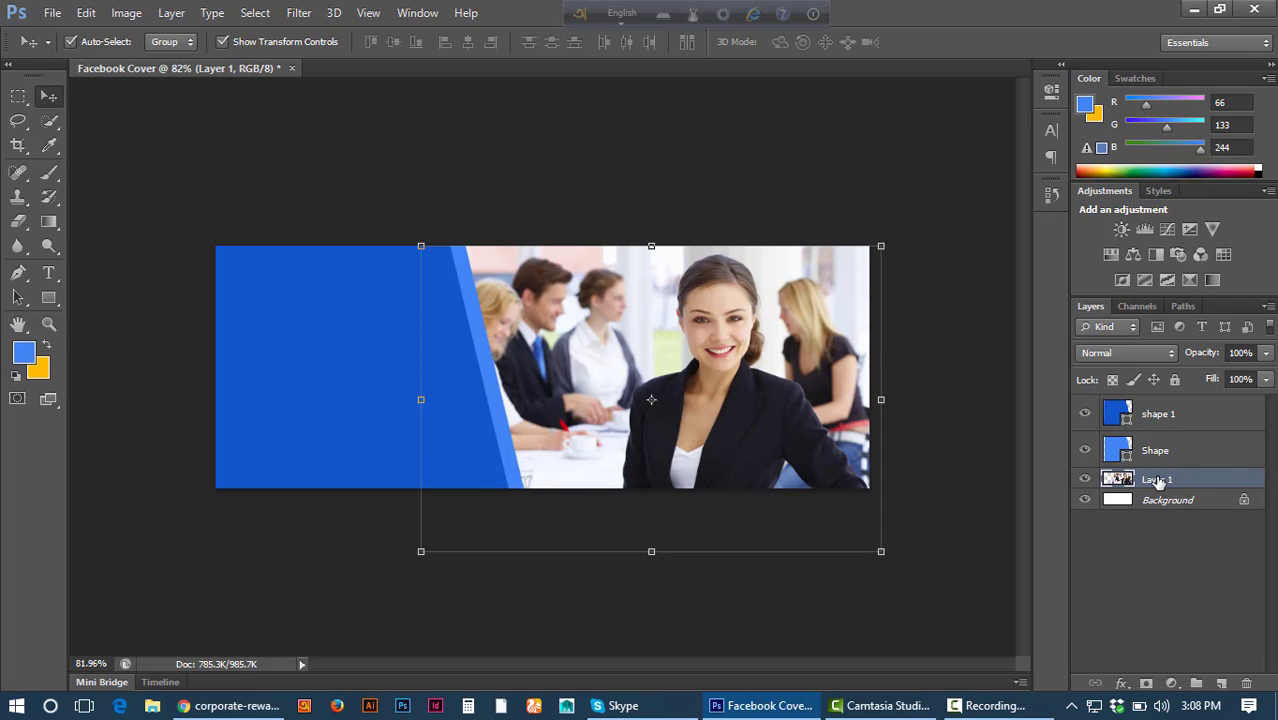
Rename the photo layer as Image and deselect it.
{"action": "double_click", "coordinate": [1157, 480]}
{"action": "type", "text": "Image"}
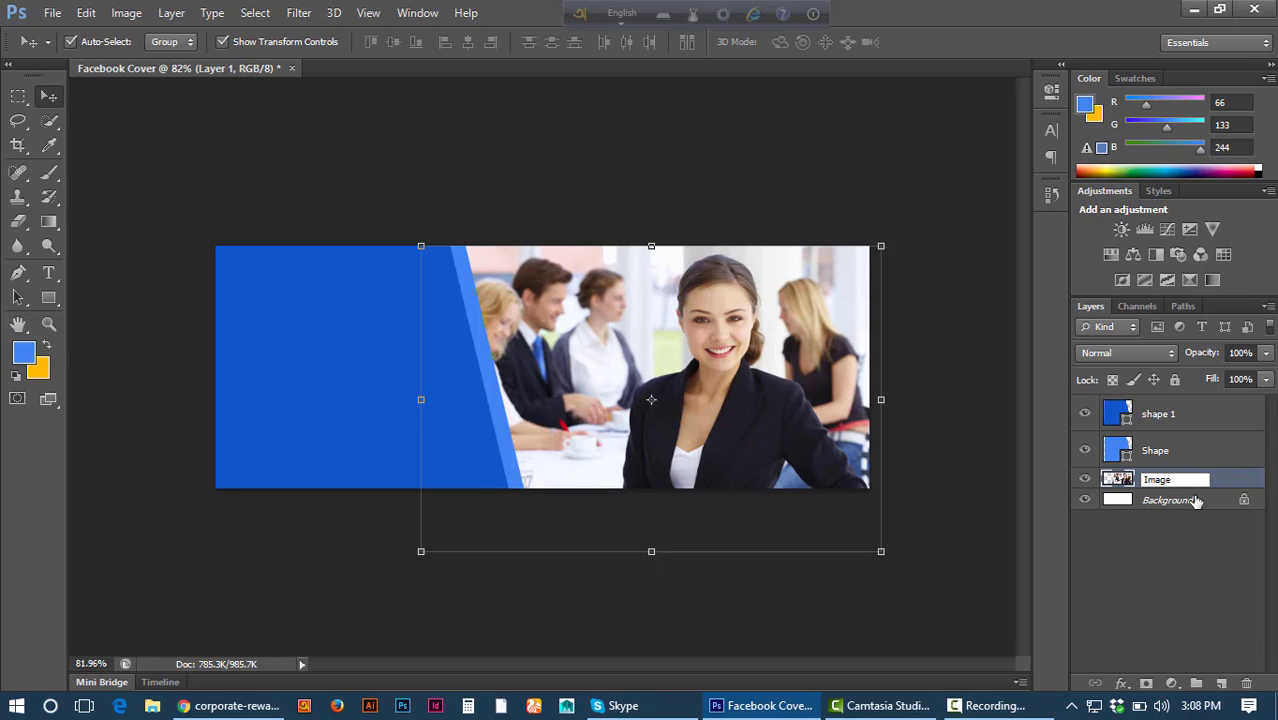
{"action": "key", "text": "Return"}
{"action": "left_click", "coordinate": [546, 175]}
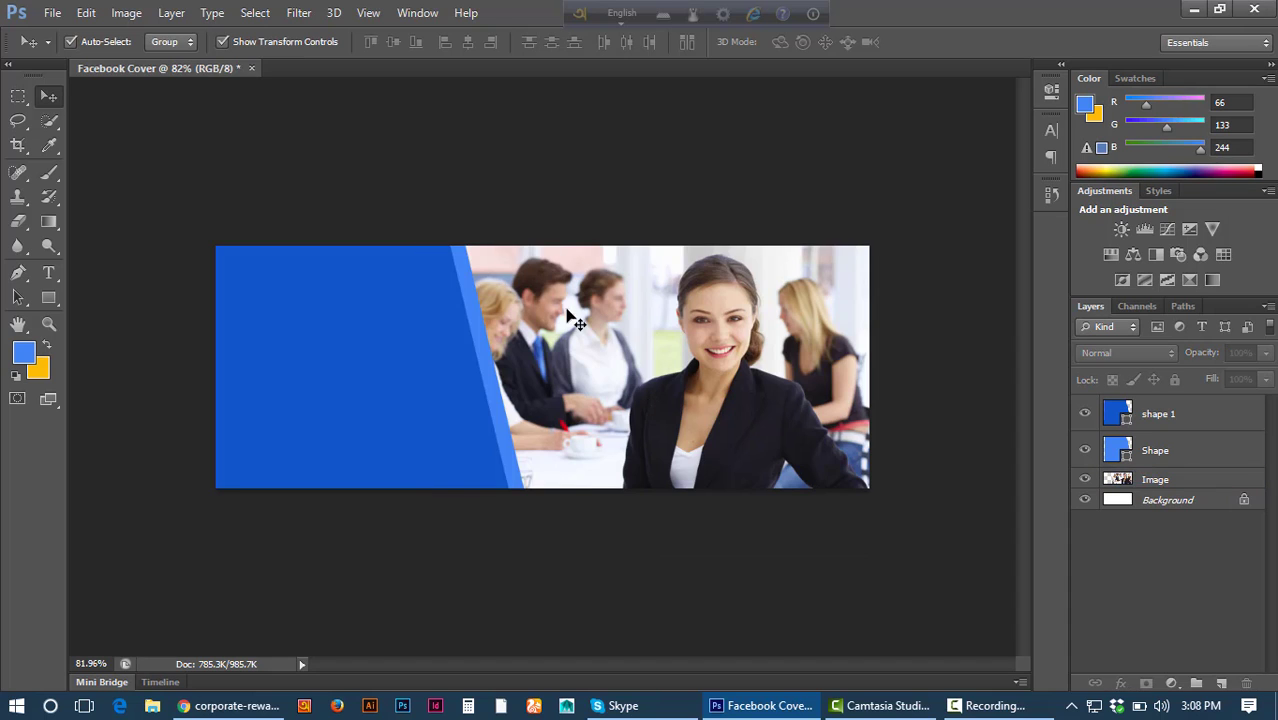
Skew the dark blue shape by about 3.8°, moving its upper-right corner inward and its lower-right corner slightly outward.
{"action": "scroll", "coordinate": [405, 352], "scroll_direction": "down", "scroll_amount": 1}
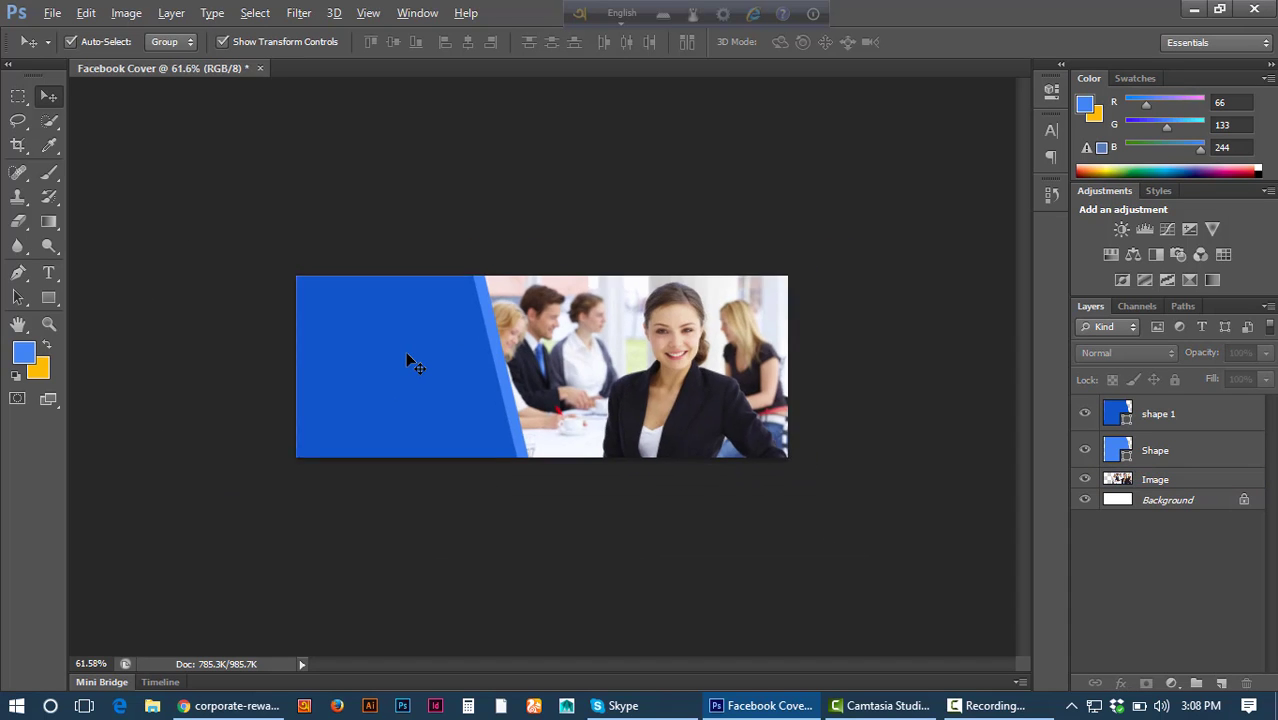
{"action": "scroll", "coordinate": [405, 352], "scroll_direction": "up", "scroll_amount": 3}
{"action": "scroll", "coordinate": [432, 311], "scroll_direction": "down", "scroll_amount": 1}
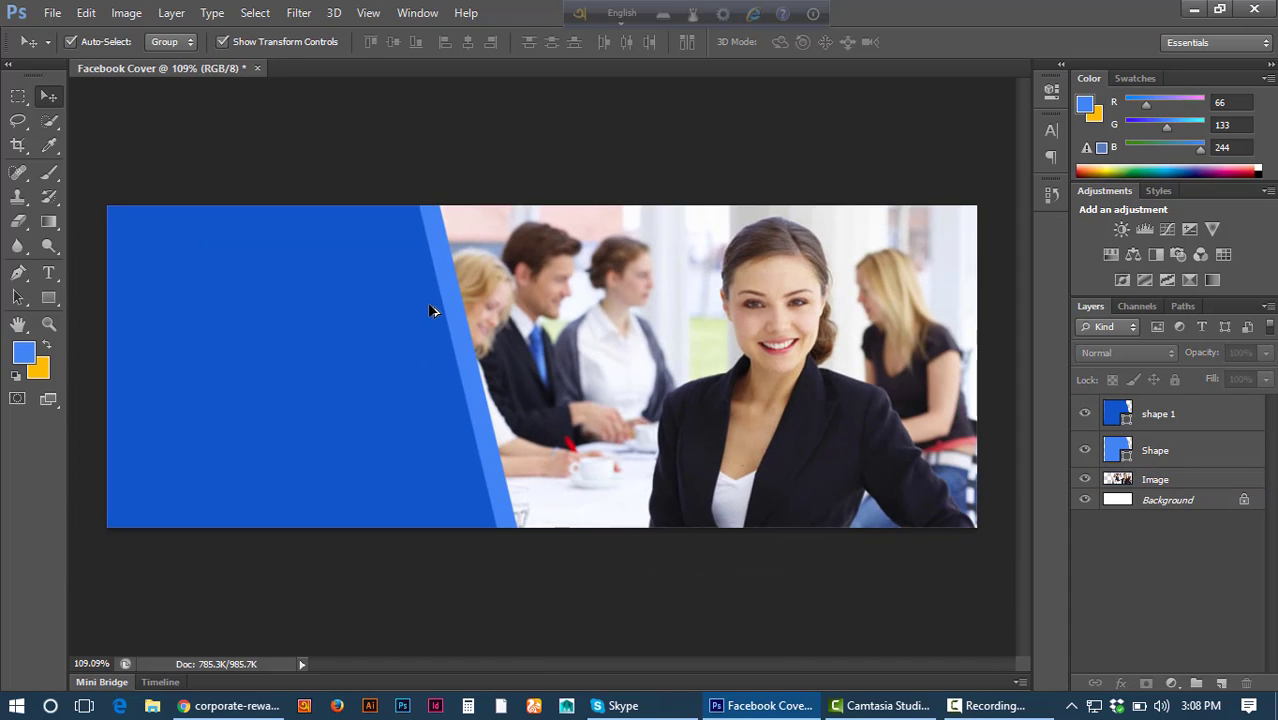
{"action": "left_click", "coordinate": [379, 317]}
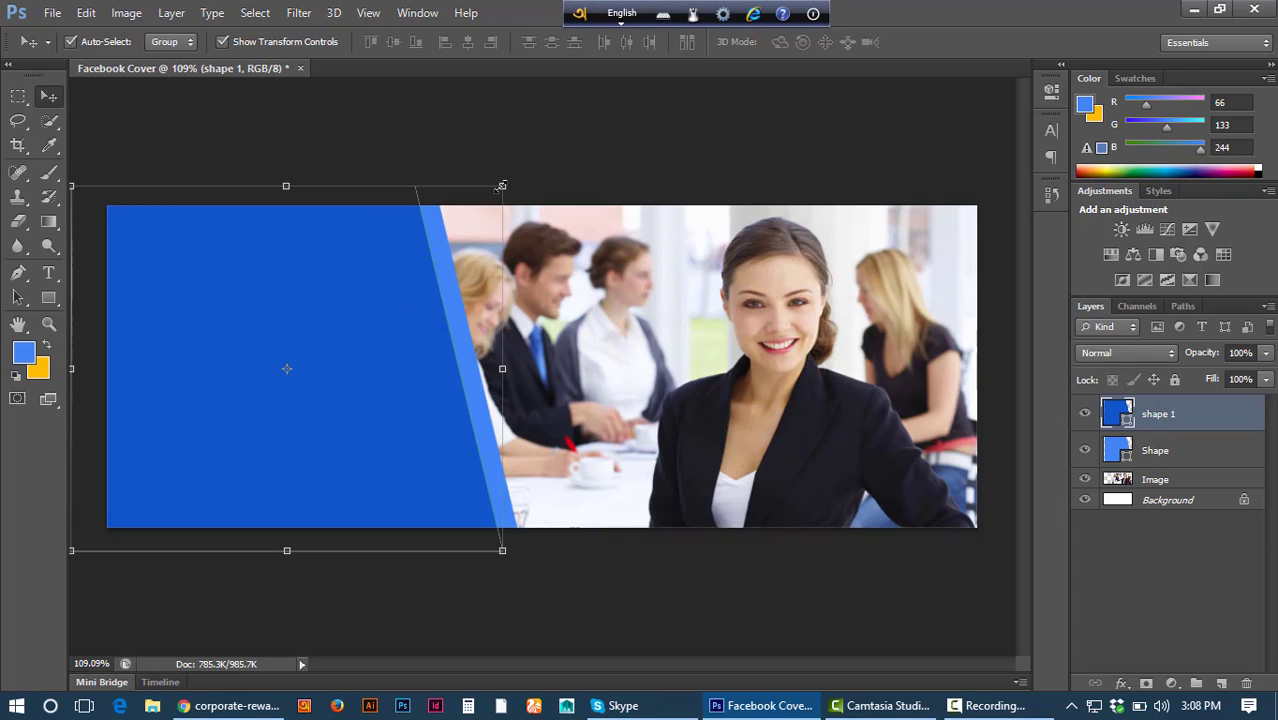
{"action": "left_click_drag", "start_coordinate": [502, 188], "coordinate": [484, 187]}
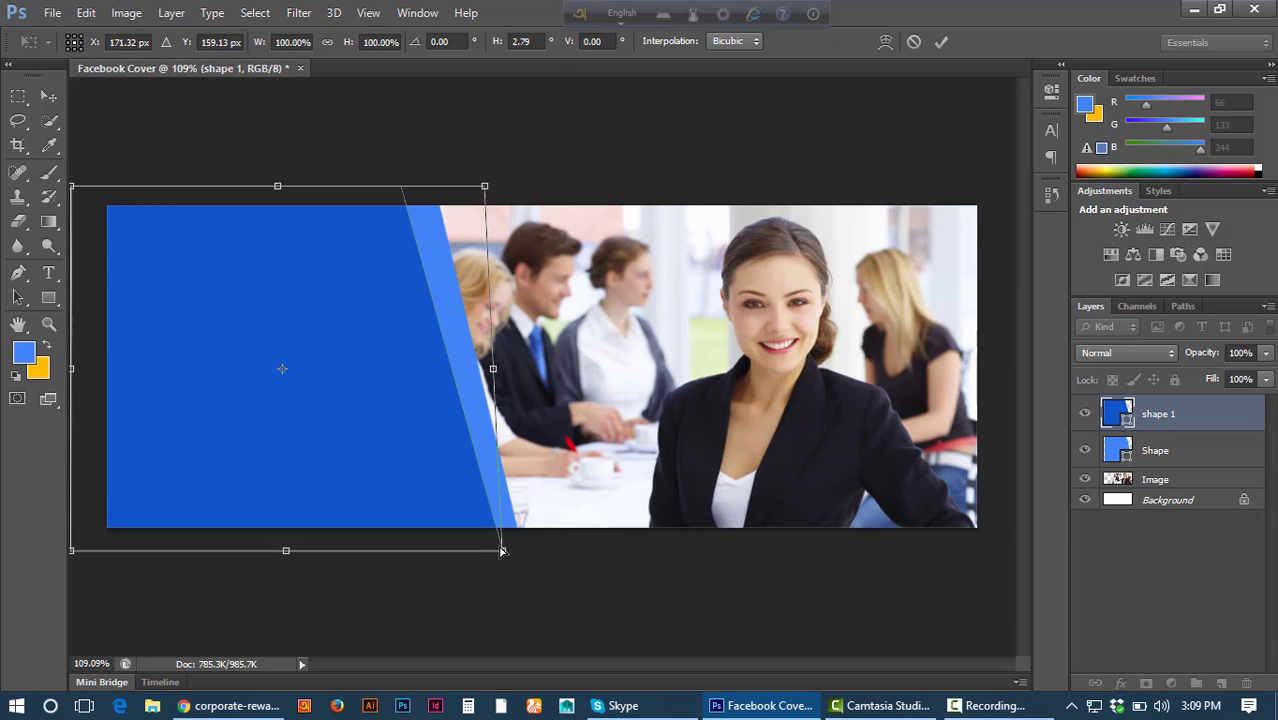
{"action": "left_click_drag", "start_coordinate": [503, 560], "coordinate": [509, 561]}
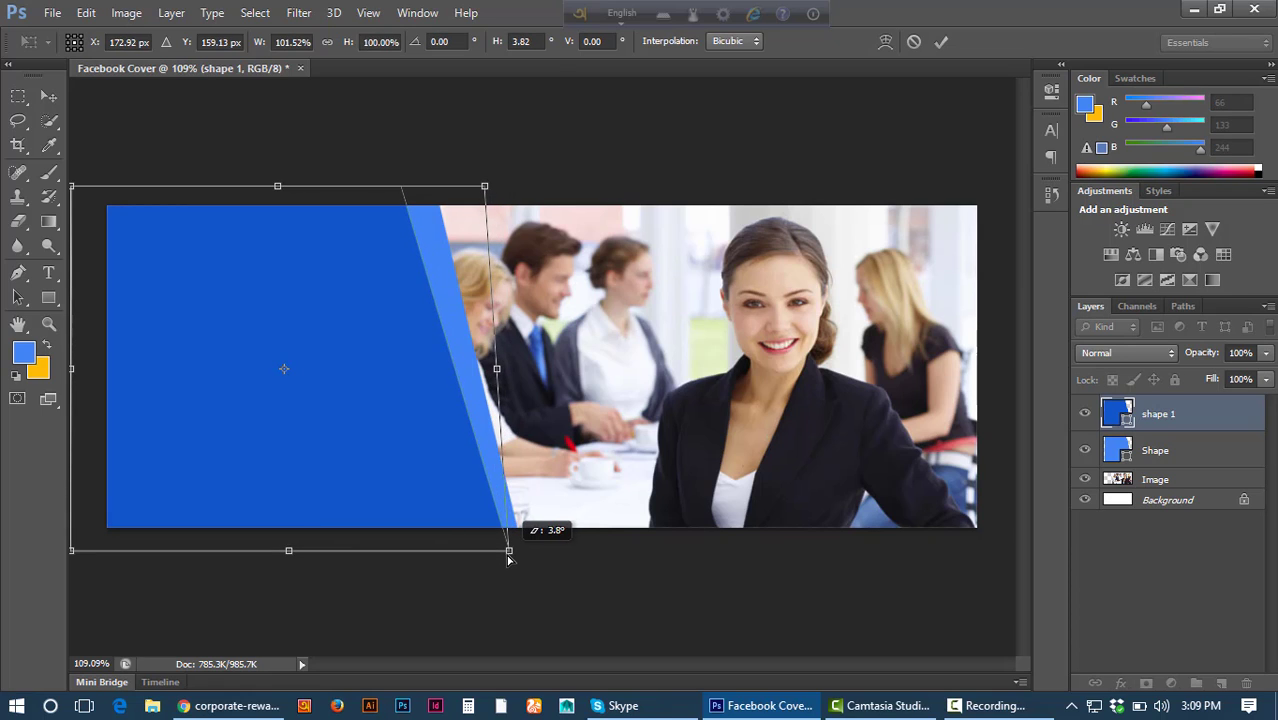
{"action": "left_click", "coordinate": [941, 41]}
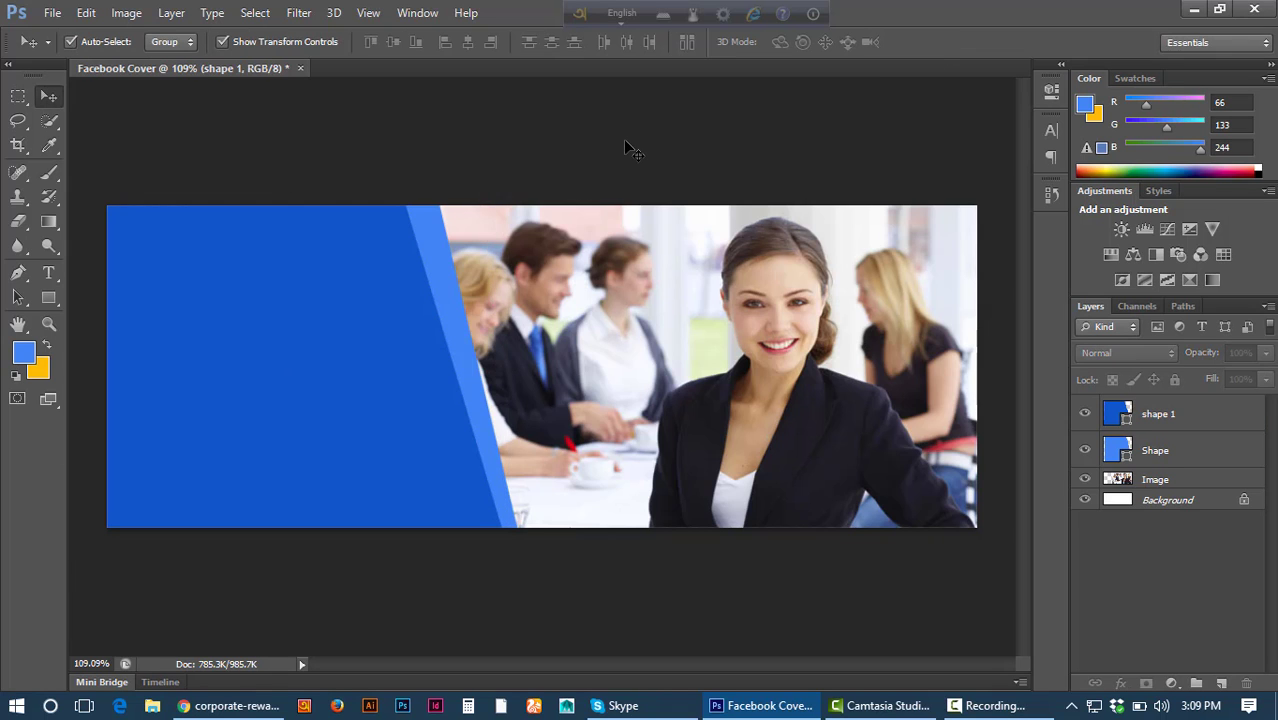
{"action": "key", "text": "ctrl+0"}
{"action": "key", "text": "ctrl+plus"}
{"action": "key", "text": "ctrl+plus"}
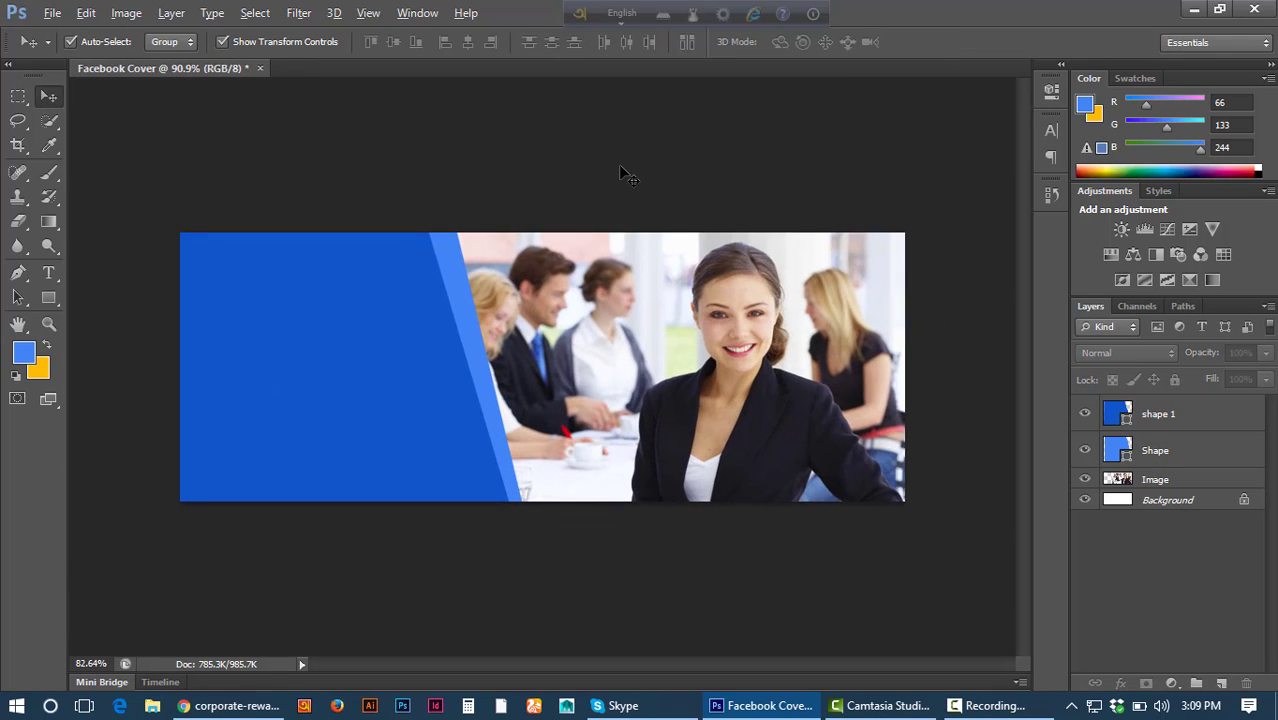
{"action": "key", "text": "ctrl+minus"}
{"action": "key", "text": "ctrl+plus"}
{"action": "key", "text": "ctrl+plus"}
{"action": "key", "text": "ctrl+minus"}
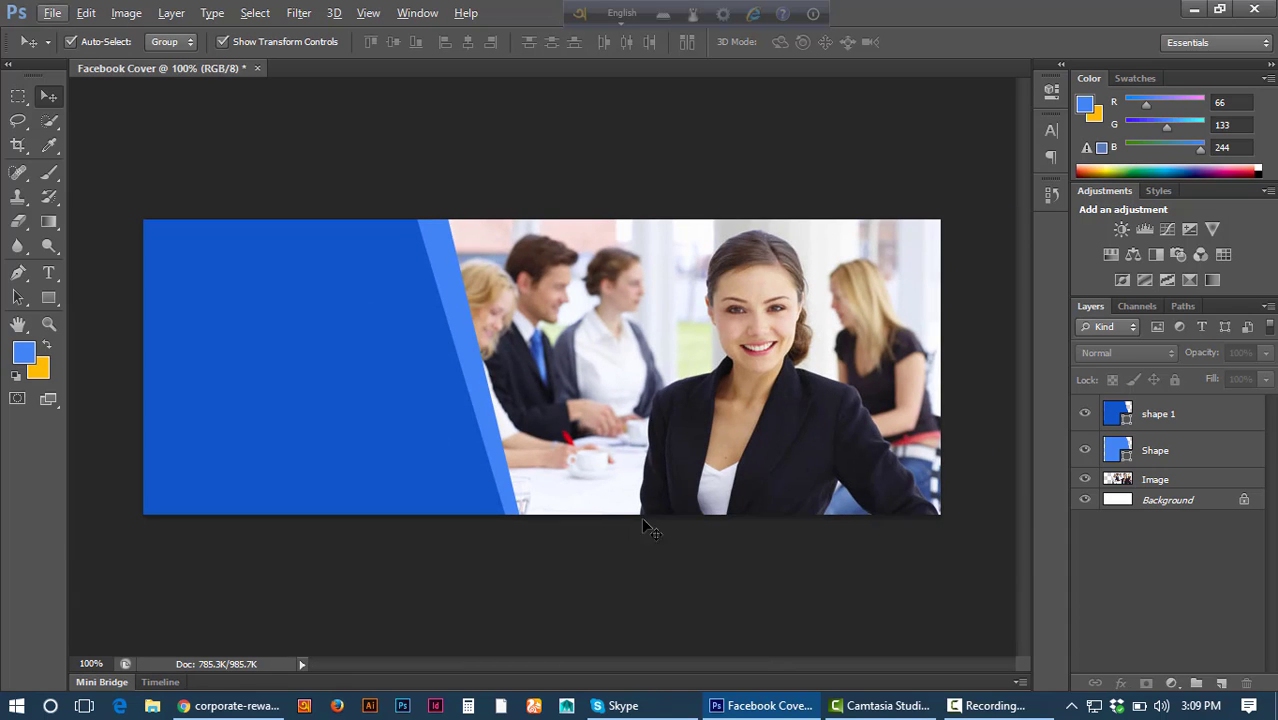
{"action": "key", "text": "ctrl+minus"}
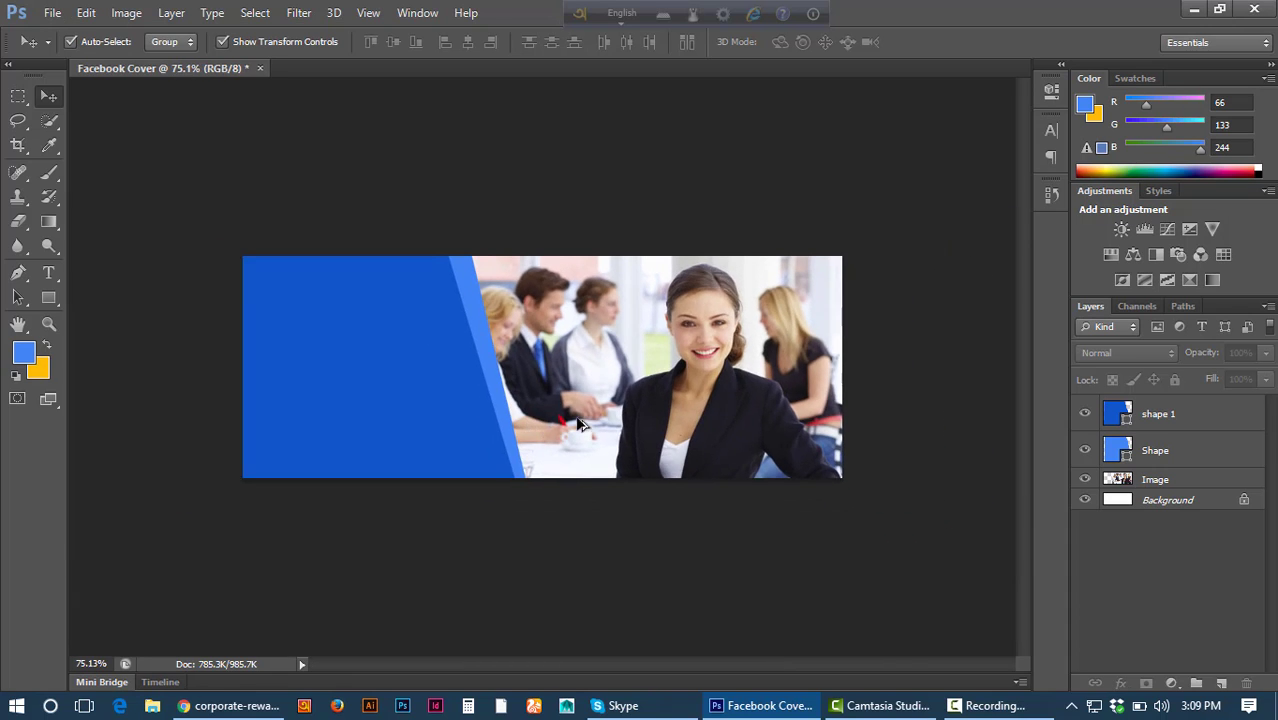
Draw a blue rectangle about 906 × 363 px on a new layer directly above the photo, covering the whole canvas.
{"action": "left_click", "coordinate": [578, 424]}
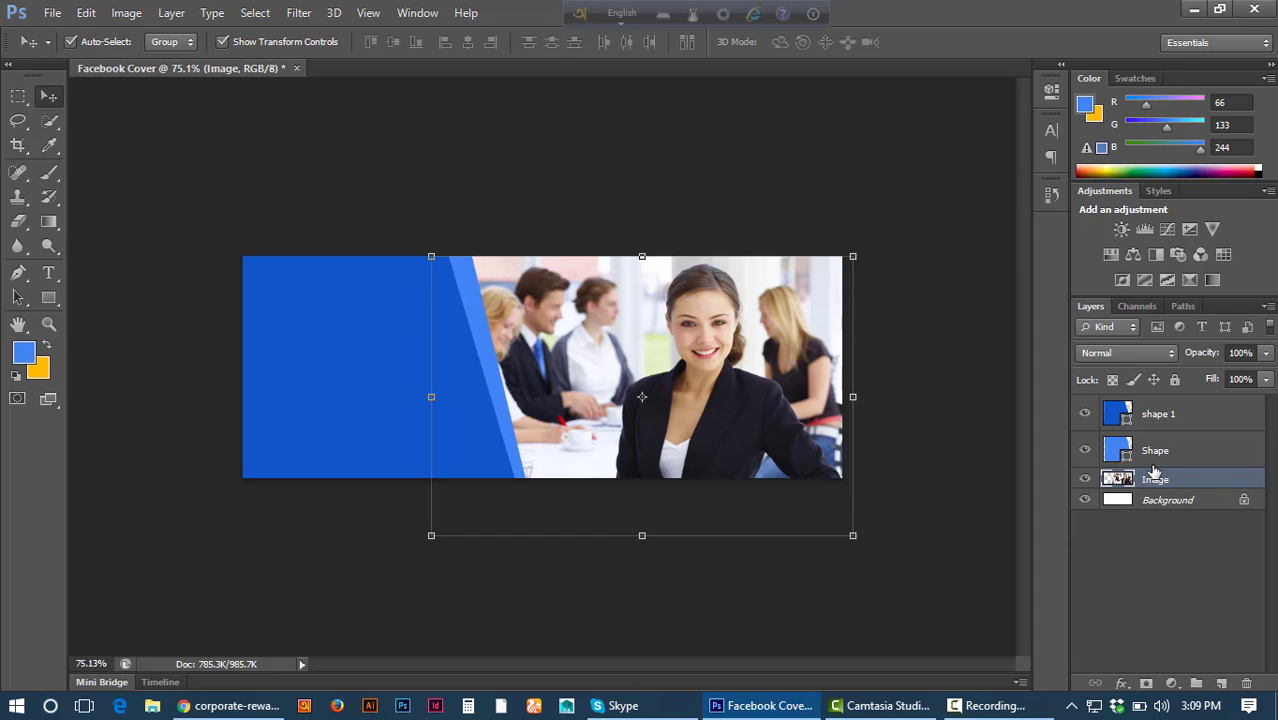
{"action": "left_click", "coordinate": [1224, 686]}
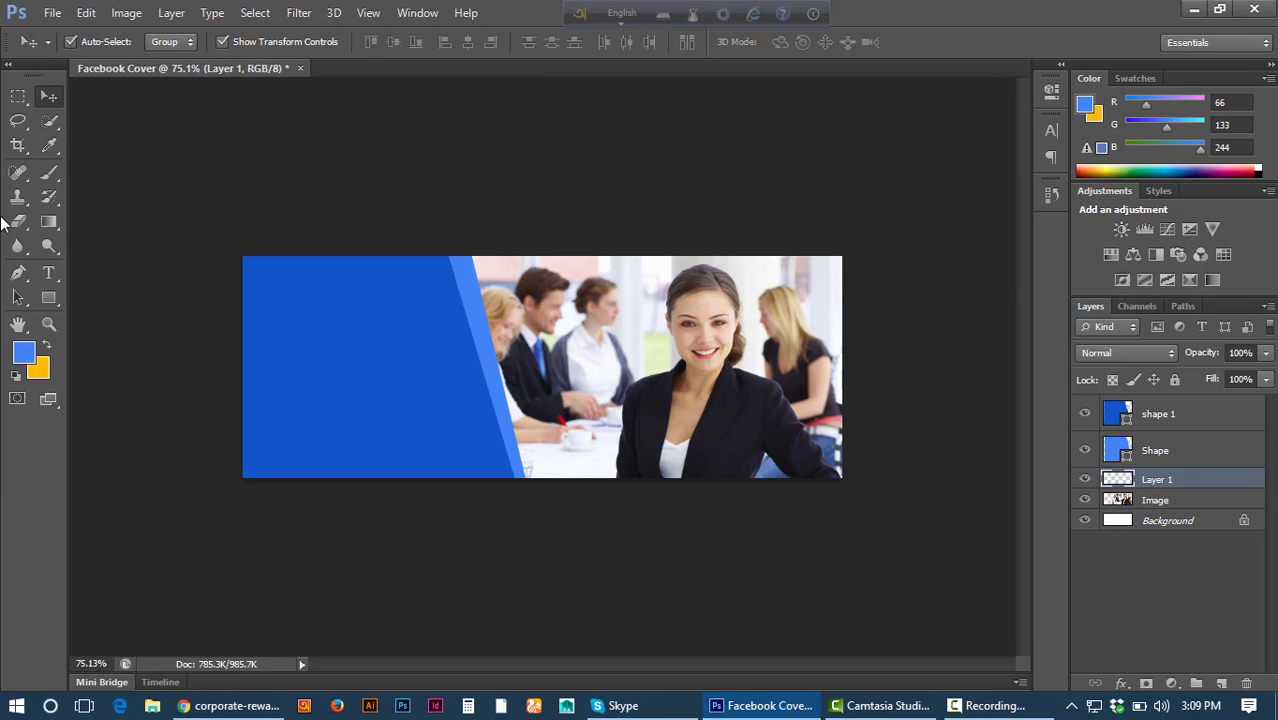
{"action": "left_click", "coordinate": [49, 297]}
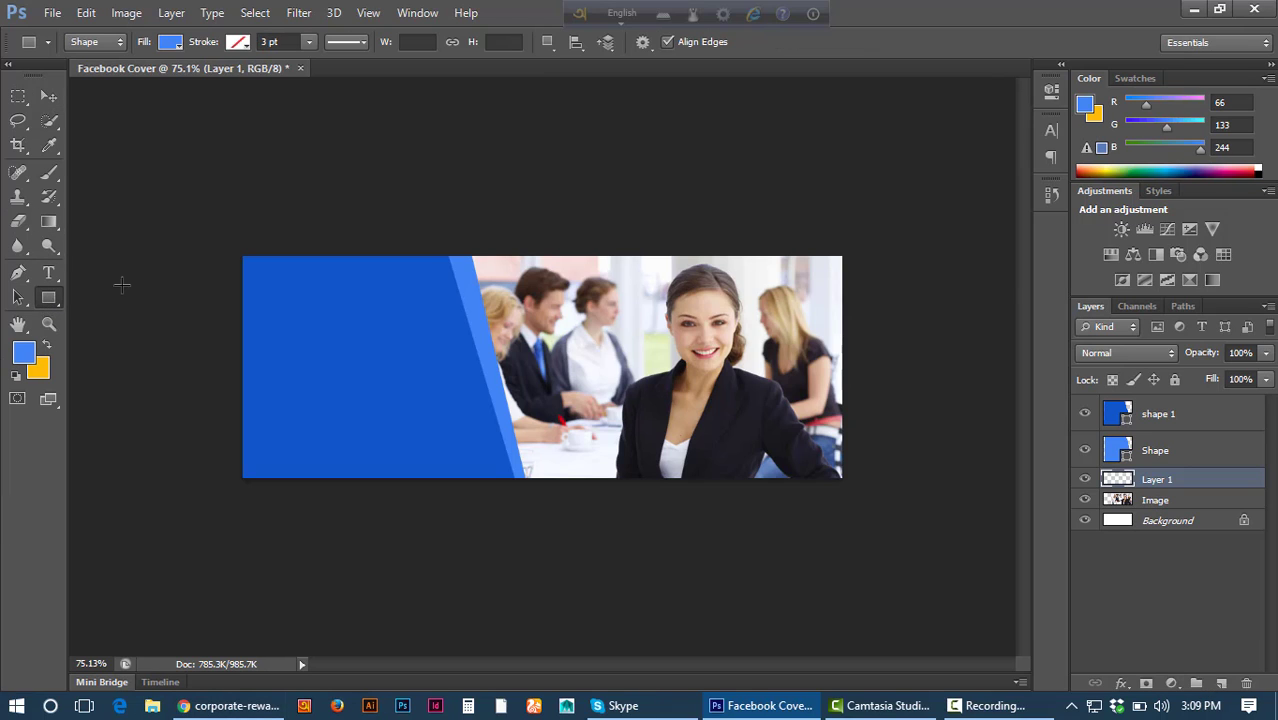
{"action": "left_click_drag", "start_coordinate": [227, 241], "coordinate": [865, 496]}
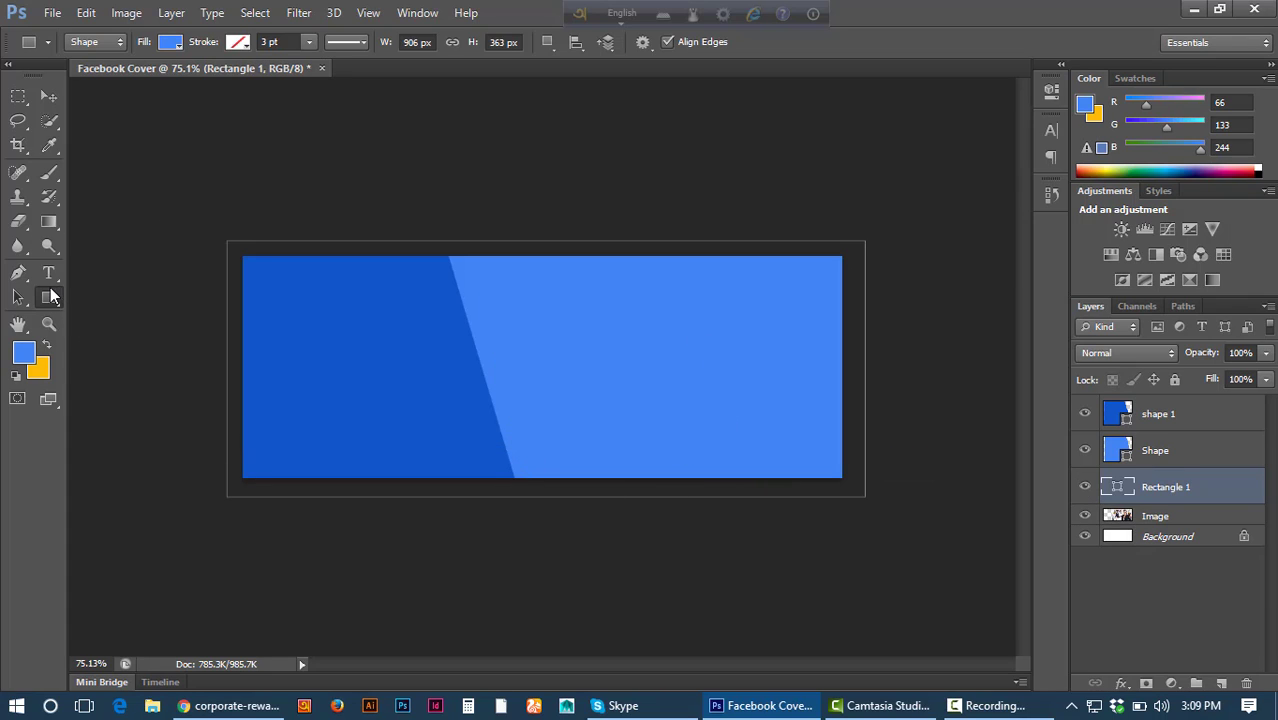
{"action": "left_click", "coordinate": [47, 96]}
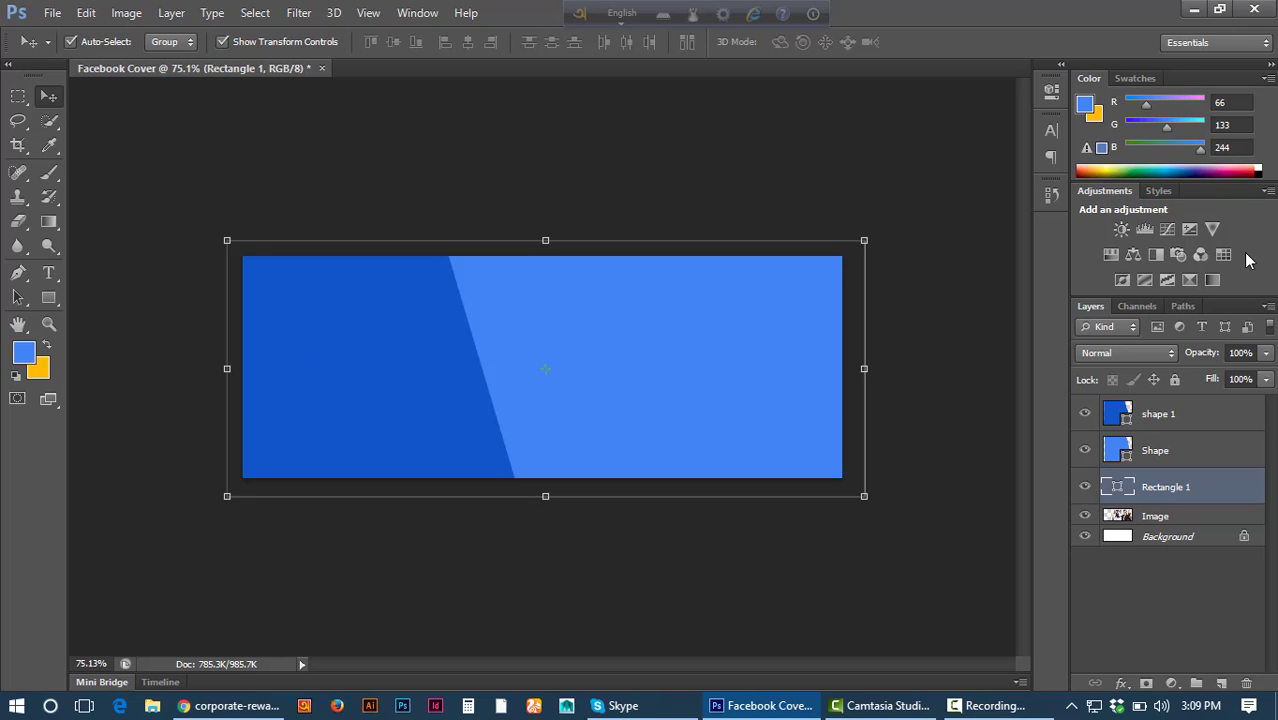
Lower the overlay rectangle's opacity to 75% and recolor it dark blue (1055c8), sampled from the large slanted shape.
{"action": "left_click", "coordinate": [1265, 353]}
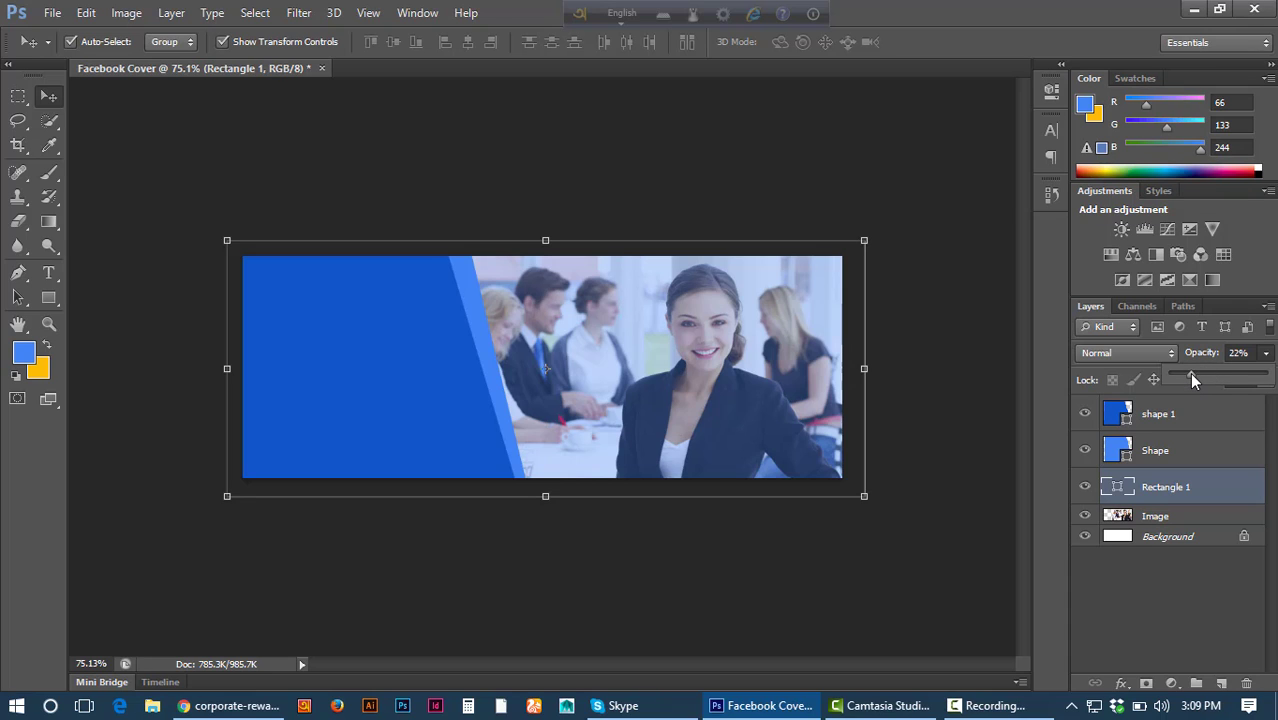
{"action": "left_click_drag", "start_coordinate": [1206, 373], "coordinate": [1248, 373]}
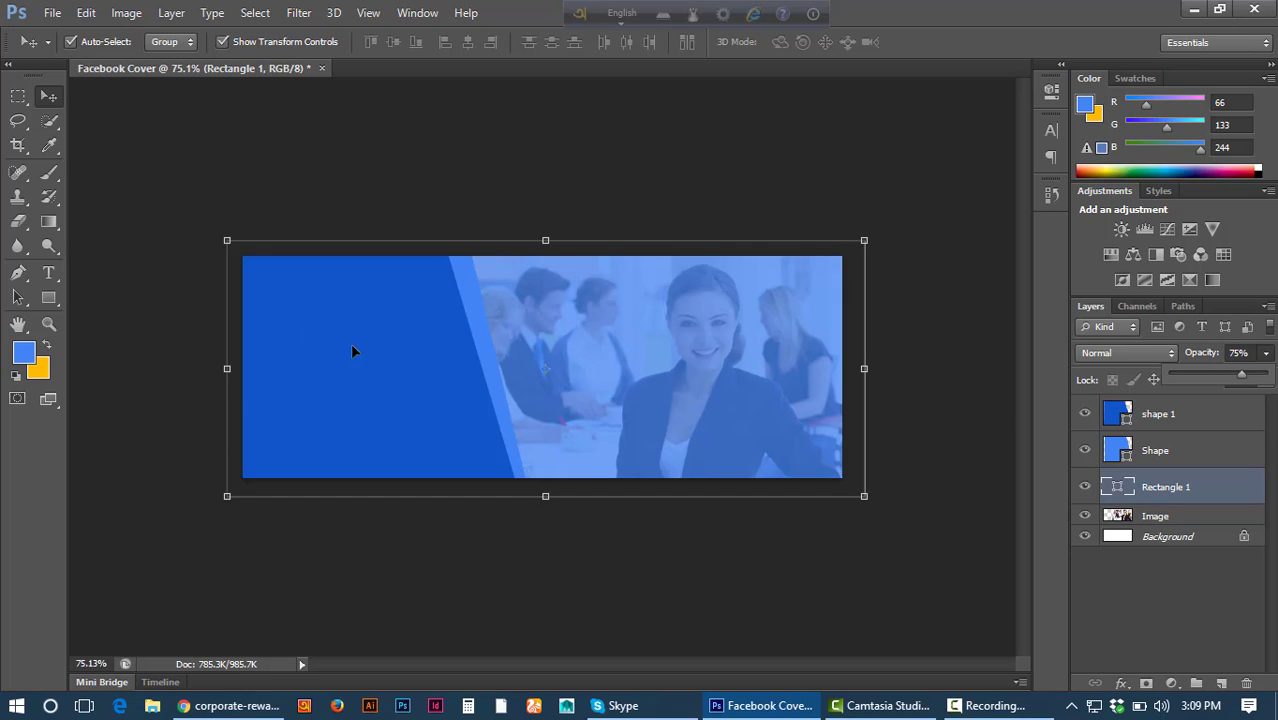
{"action": "double_click", "coordinate": [1117, 487]}
{"action": "left_click", "coordinate": [298, 351]}
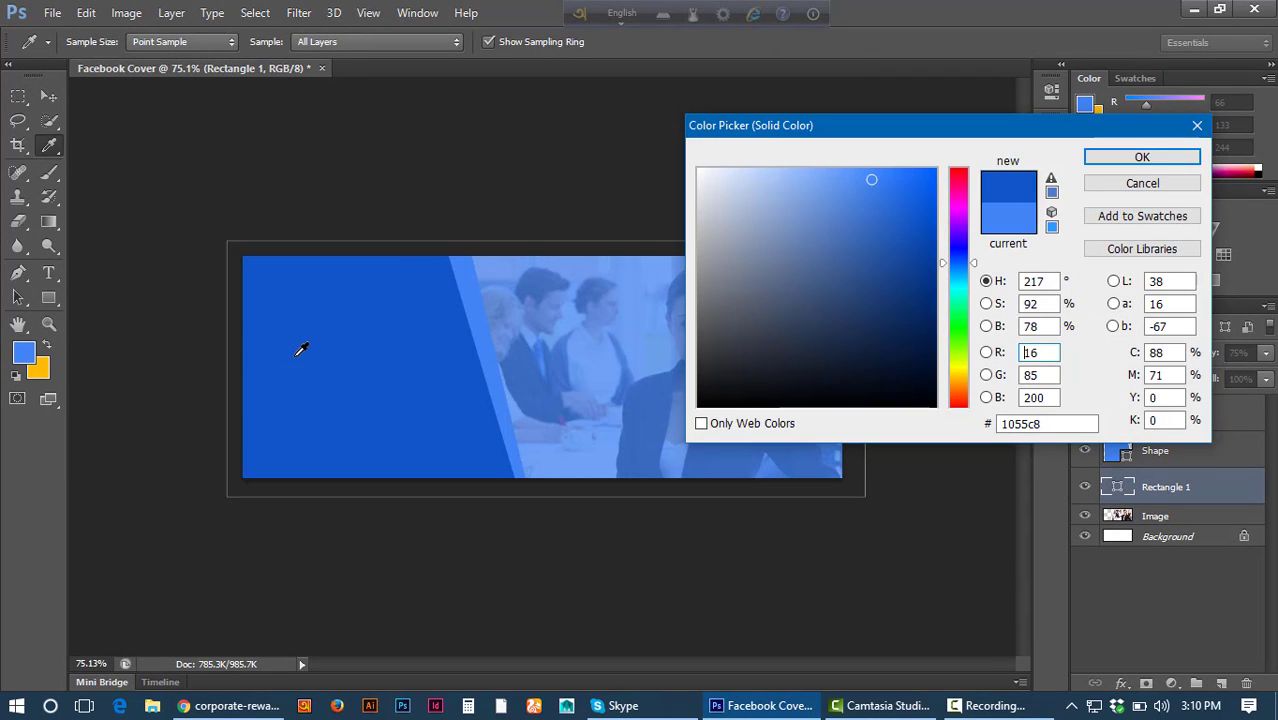
{"action": "left_click", "coordinate": [1142, 157]}
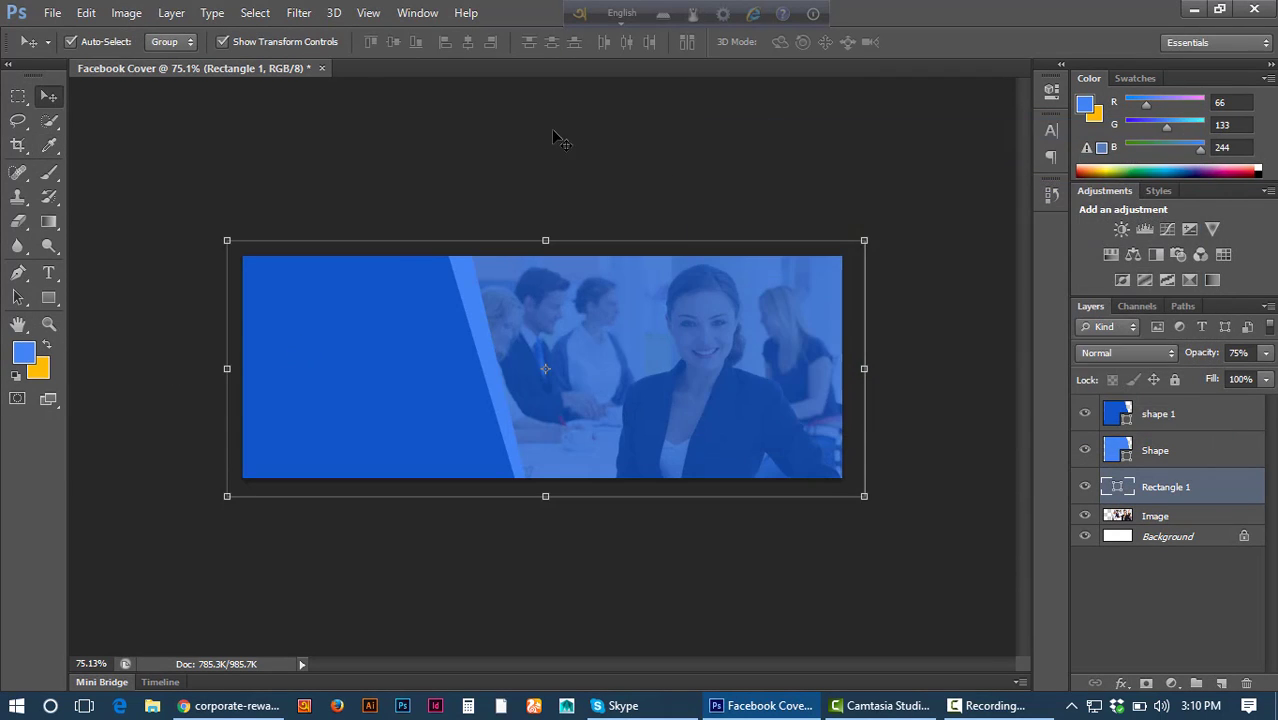
{"action": "left_click", "coordinate": [343, 145]}
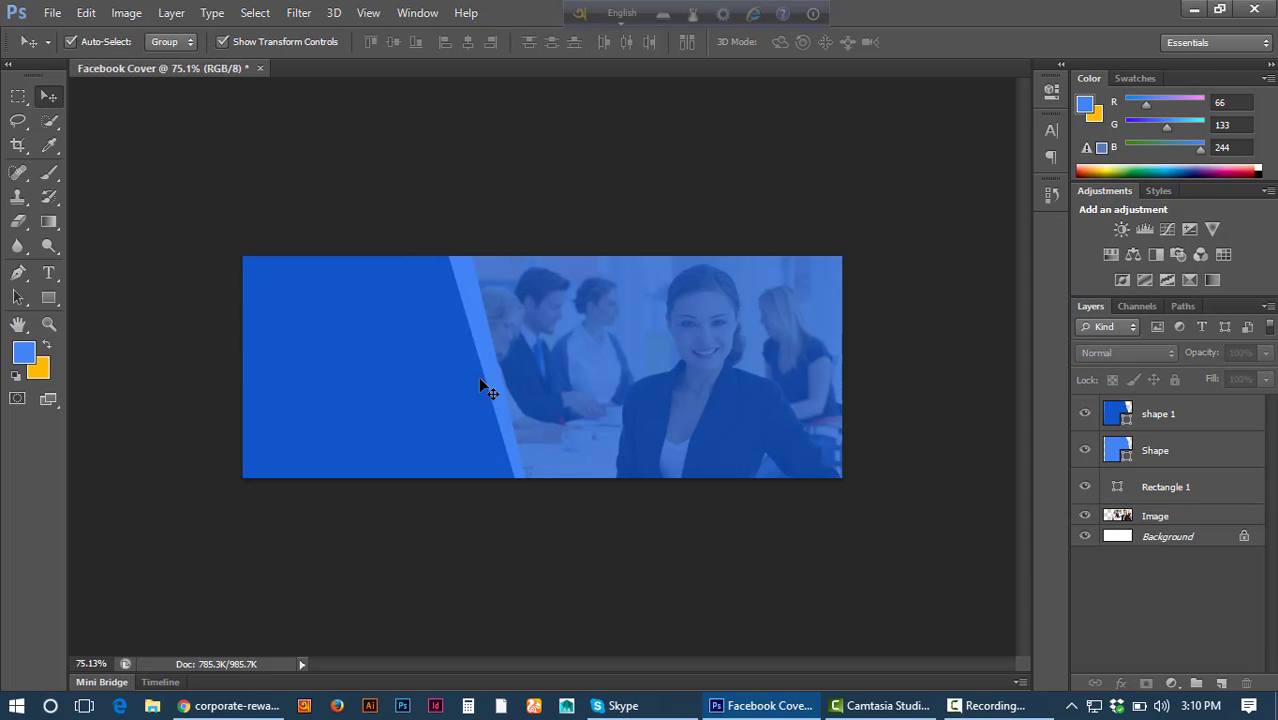
Recolor the lighter blue slanted shape, on the layer named Shape, to a light grey.
{"action": "scroll", "coordinate": [547, 485], "scroll_direction": "down", "scroll_amount": 2}
{"action": "scroll", "coordinate": [547, 486], "scroll_direction": "up", "scroll_amount": 4}
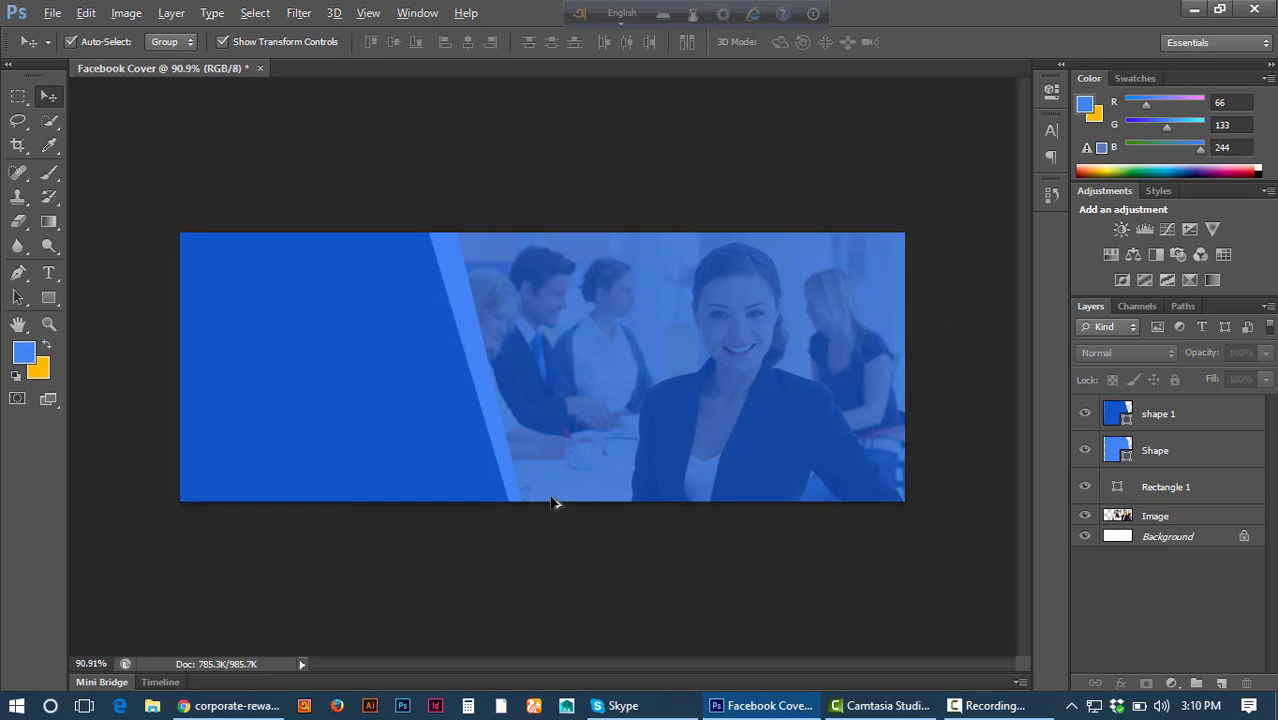
{"action": "scroll", "coordinate": [549, 494], "scroll_direction": "down", "scroll_amount": 1}
{"action": "scroll", "coordinate": [549, 494], "scroll_direction": "up", "scroll_amount": 1}
{"action": "left_click", "coordinate": [457, 328]}
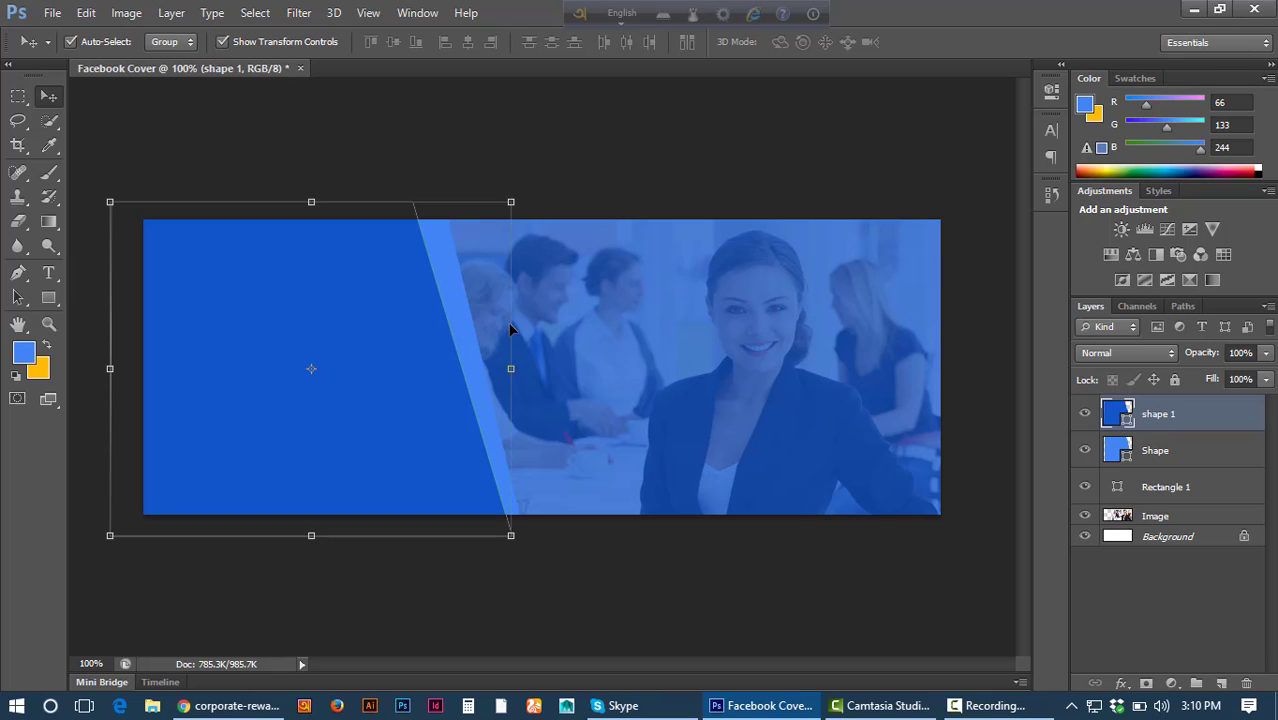
{"action": "left_click", "coordinate": [1165, 449]}
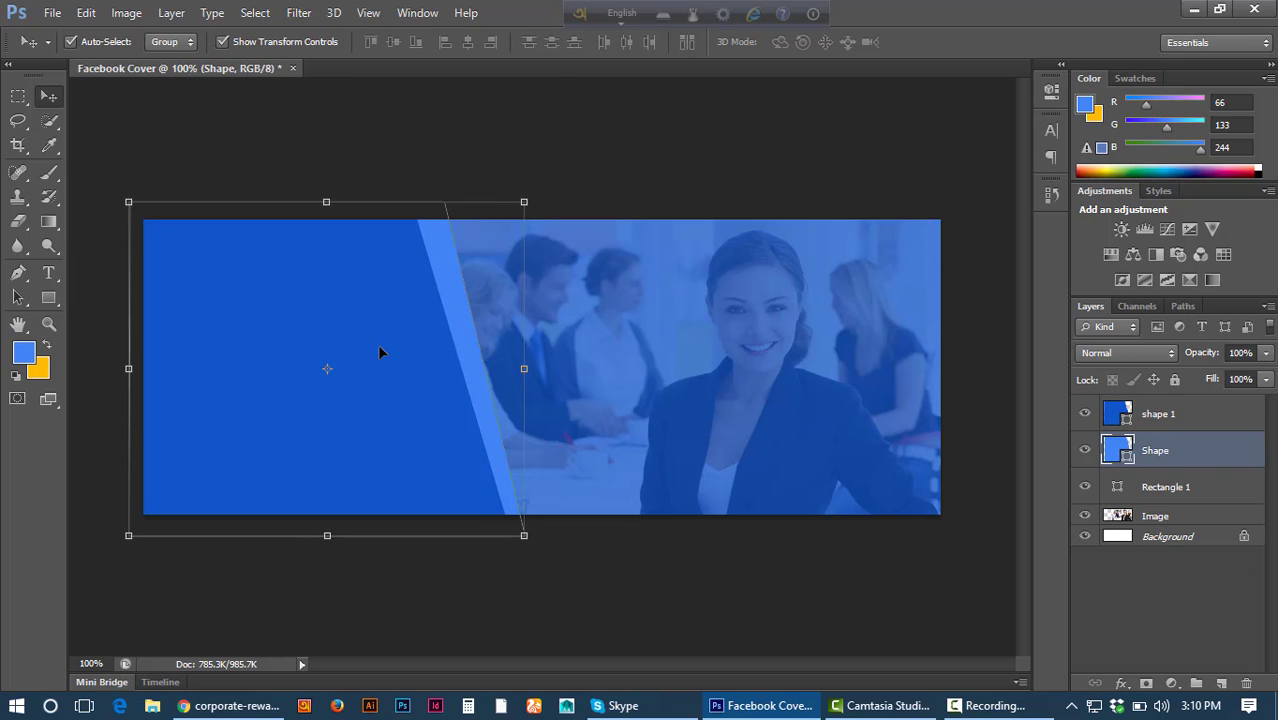
{"action": "double_click", "coordinate": [1128, 455]}
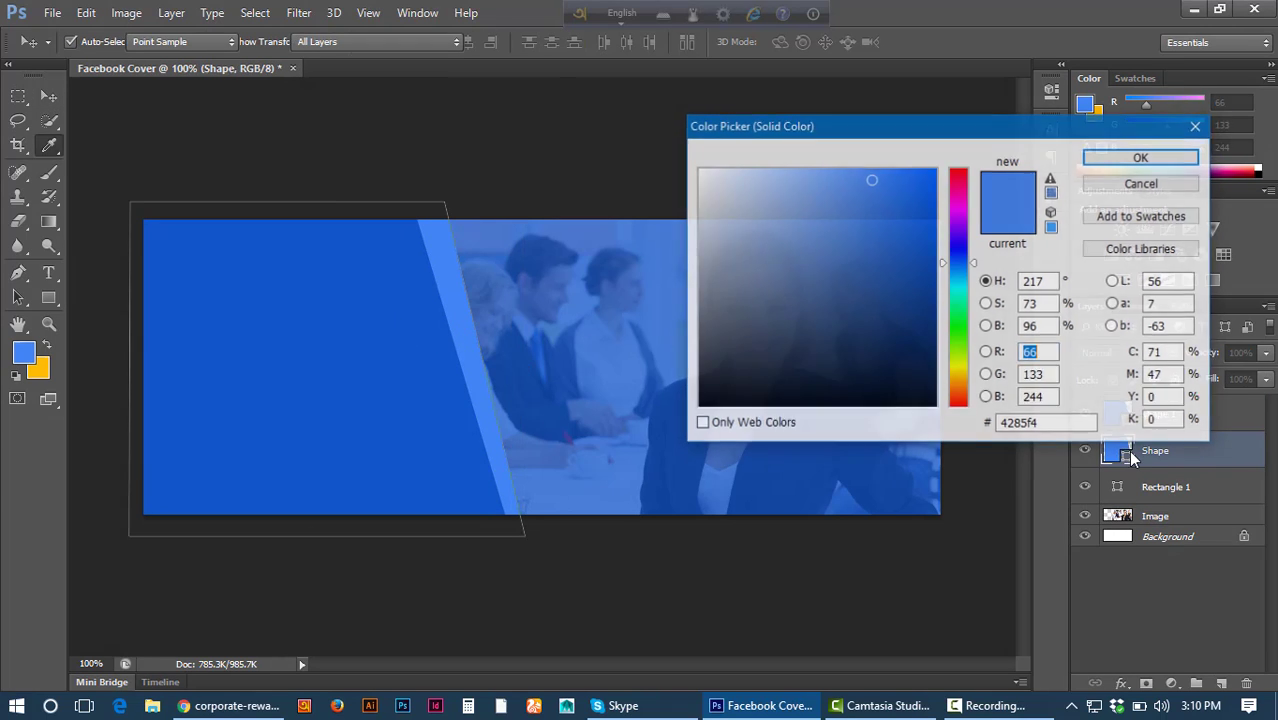
{"action": "mouse_move", "coordinate": [712, 196]}
{"action": "left_mouse_down"}
{"action": "mouse_move", "coordinate": [697, 189]}
{"action": "mouse_move", "coordinate": [699, 238]}
{"action": "mouse_move", "coordinate": [695, 198]}
{"action": "left_mouse_up"}
{"action": "left_click", "coordinate": [1141, 157]}
{"action": "key", "text": "v"}
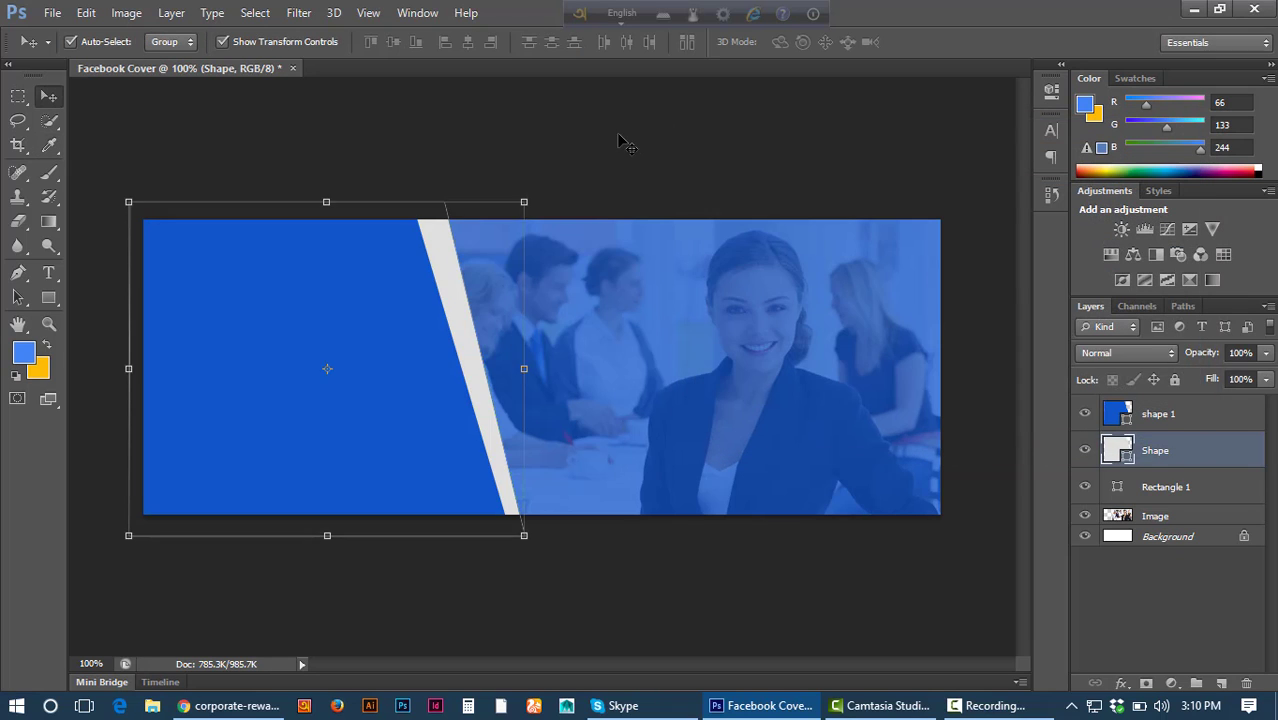
{"action": "left_click", "coordinate": [622, 137]}
Nudge the light grey shape slightly left to narrow the strip showing beside the dark blue shape, and deselect it.
{"action": "left_click", "coordinate": [465, 322]}
{"action": "key", "text": "shift+Left"}
{"action": "key", "text": "shift+Left"}
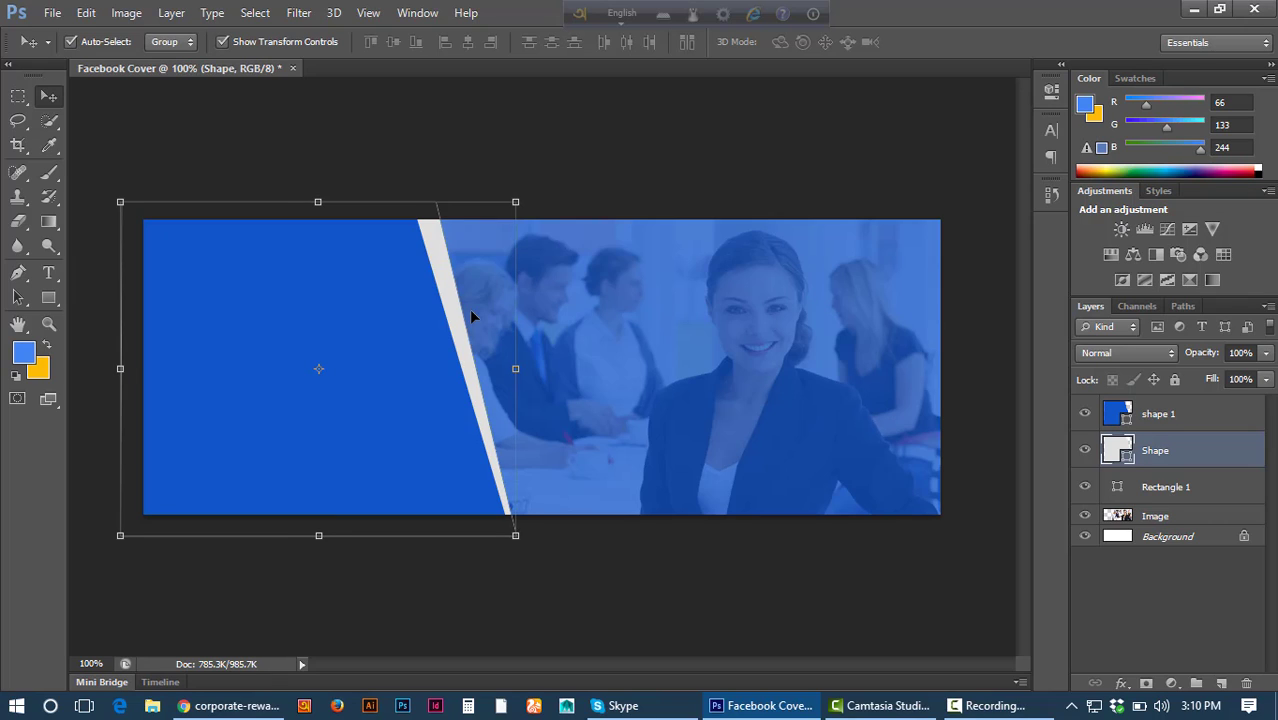
{"action": "left_click", "coordinate": [609, 577]}
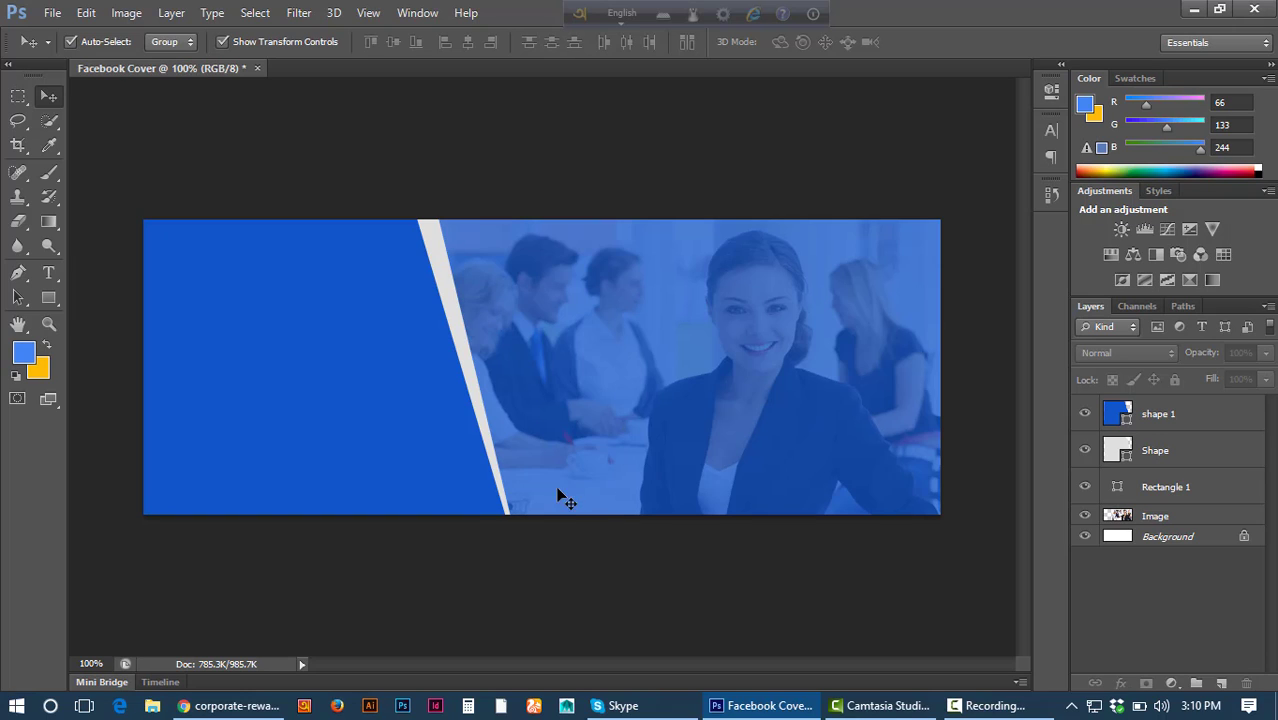
{"action": "left_click", "coordinate": [403, 294]}
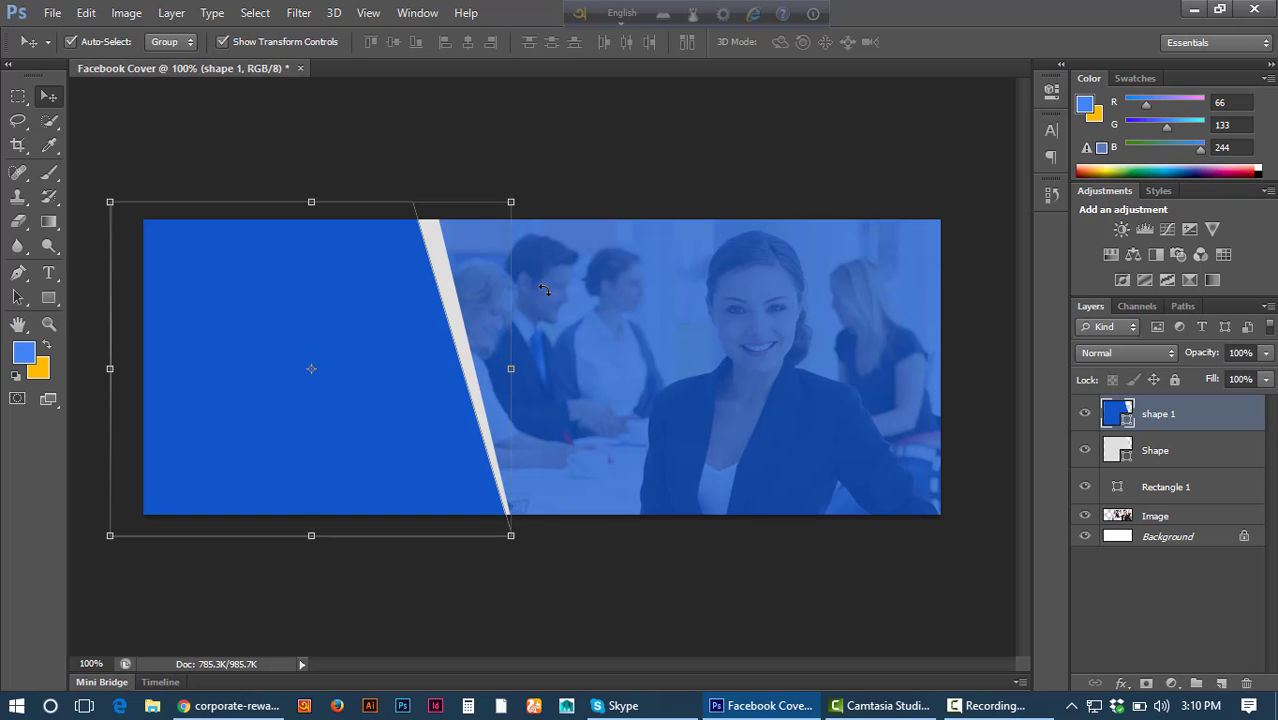
{"action": "left_click", "coordinate": [1177, 459]}
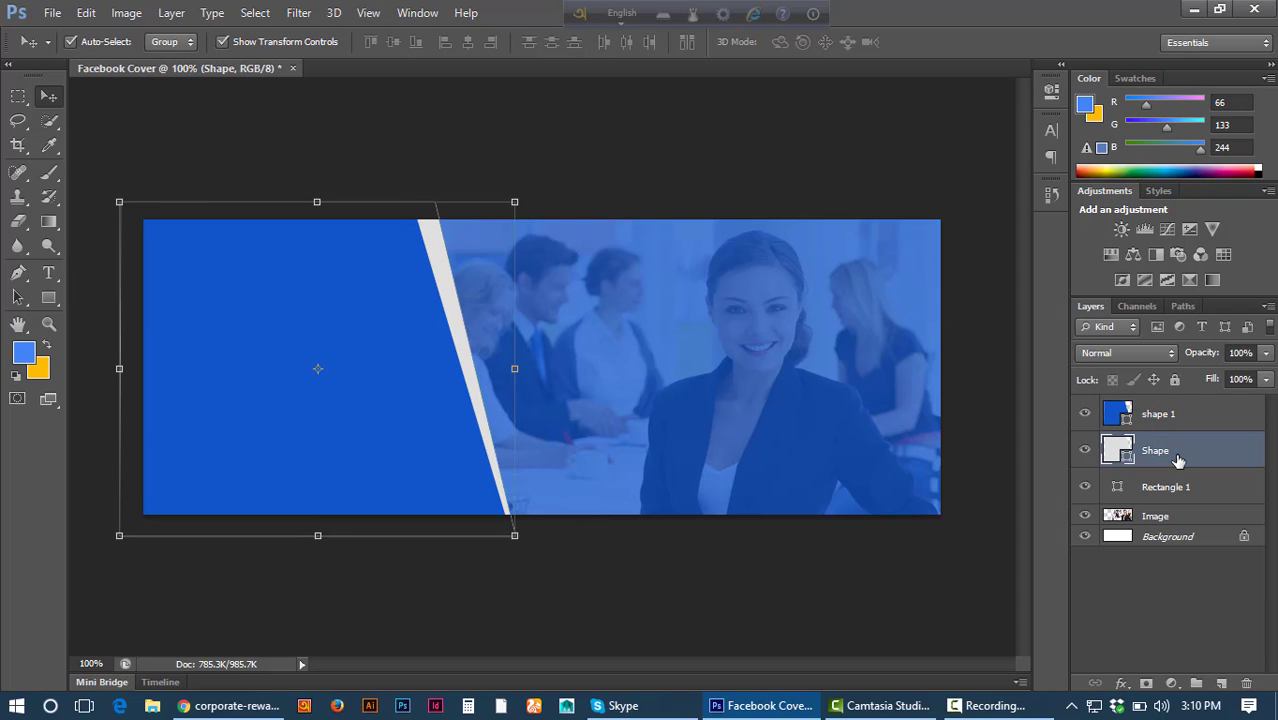
{"action": "left_click", "coordinate": [800, 205]}
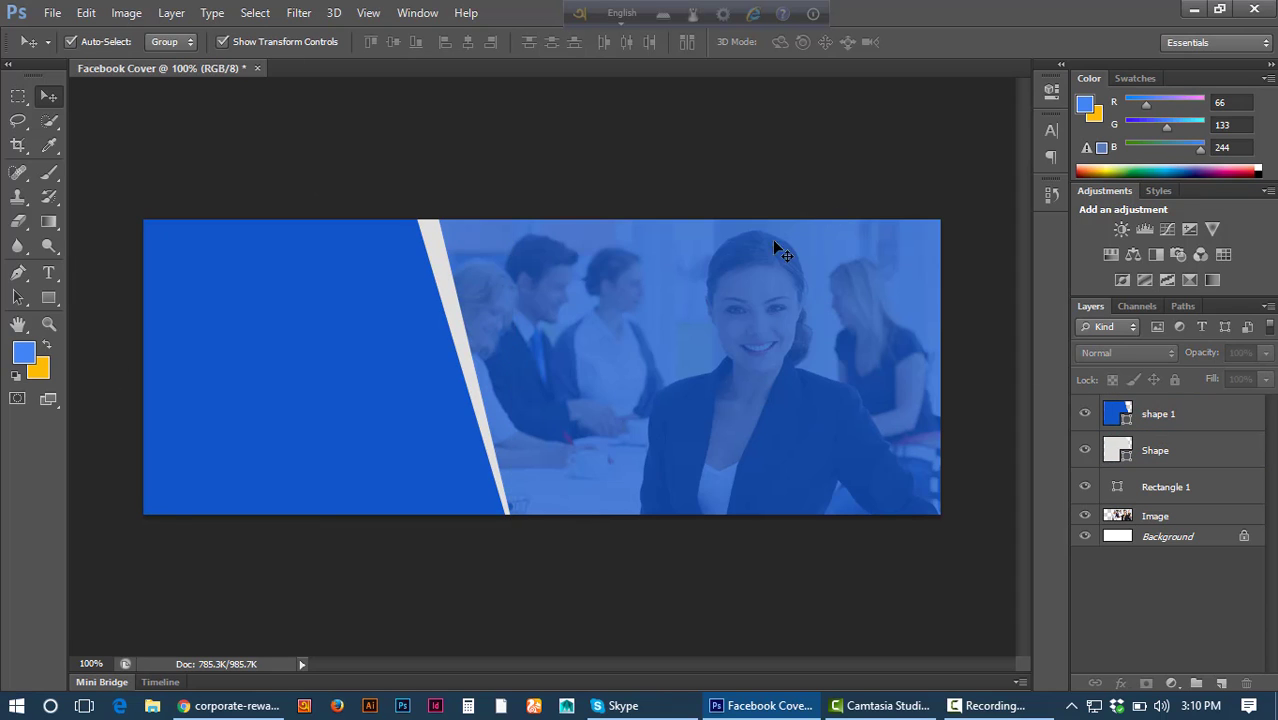
{"action": "key", "text": "ctrl+minus"}
{"action": "scroll", "coordinate": [745, 340], "scroll_direction": "up", "scroll_amount": 3}
{"action": "scroll", "coordinate": [748, 340], "scroll_direction": "down", "scroll_amount": 1}
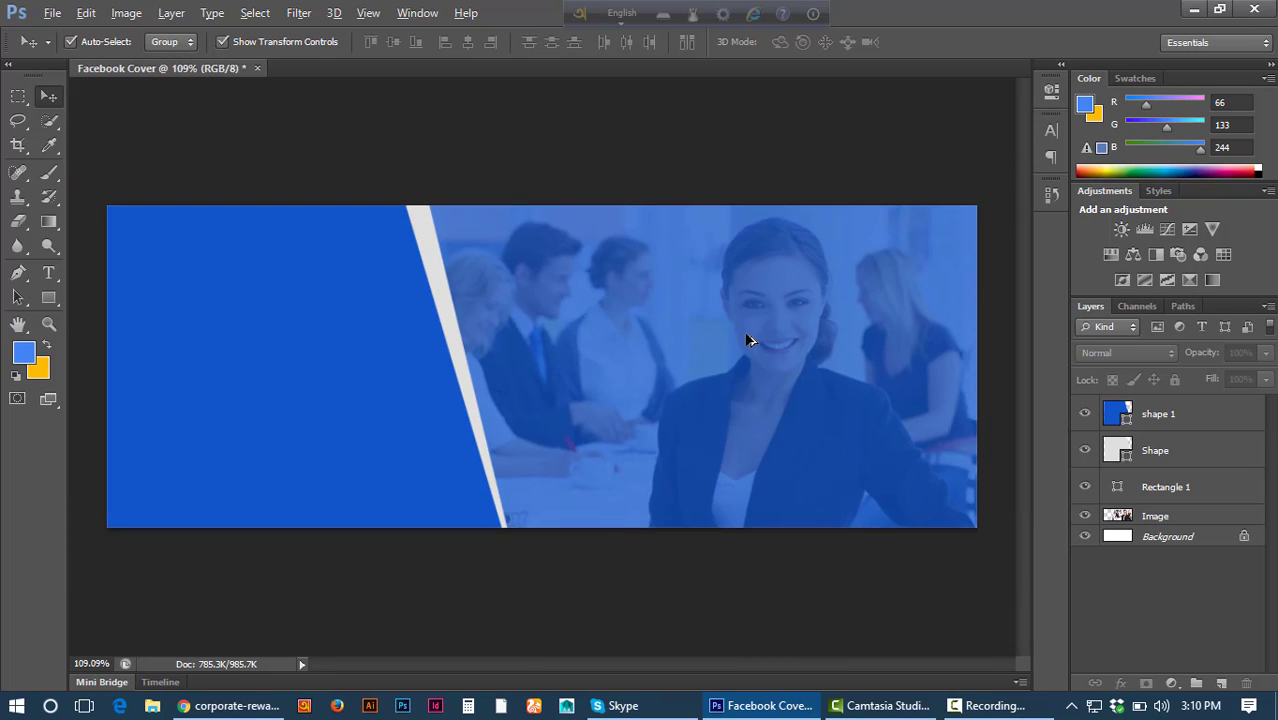
{"action": "scroll", "coordinate": [750, 340], "scroll_direction": "up", "scroll_amount": 1}
{"action": "scroll", "coordinate": [752, 340], "scroll_direction": "down", "scroll_amount": 2}
{"action": "scroll", "coordinate": [752, 338], "scroll_direction": "up", "scroll_amount": 1}
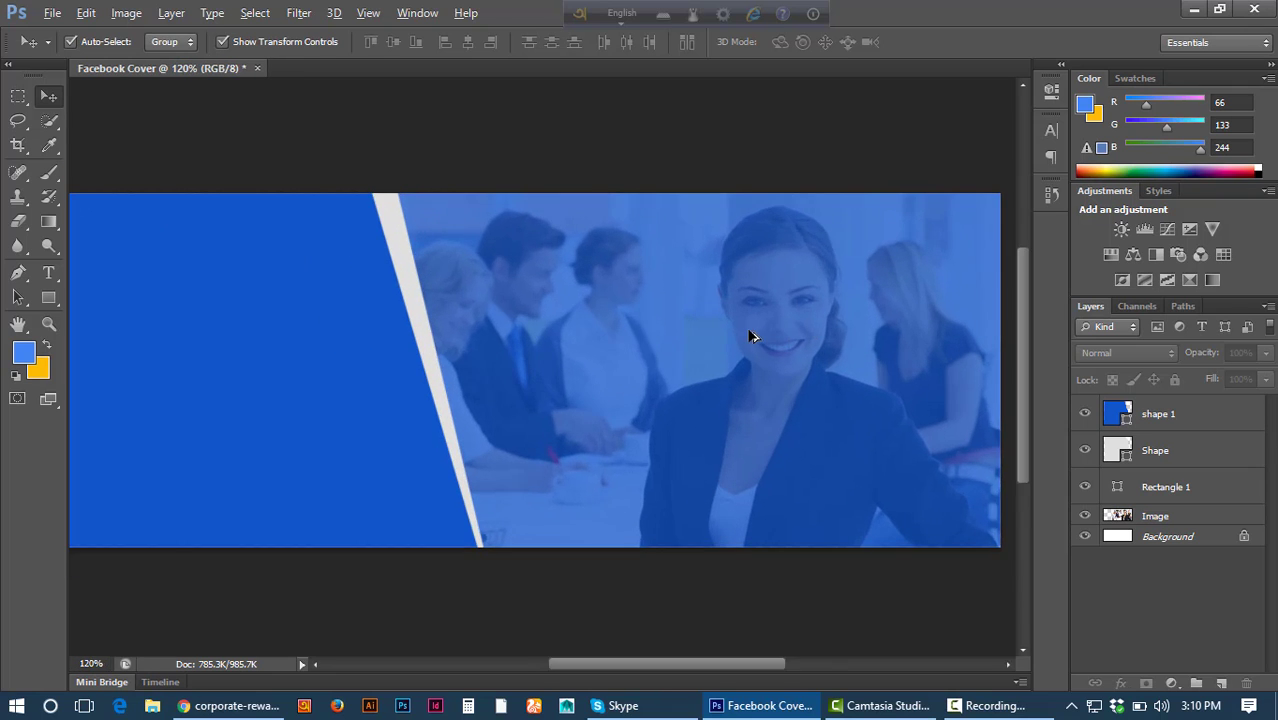
{"action": "scroll", "coordinate": [753, 337], "scroll_direction": "down", "scroll_amount": 1}
{"action": "scroll", "coordinate": [752, 337], "scroll_direction": "down", "scroll_amount": 1}
{"action": "scroll", "coordinate": [752, 337], "scroll_direction": "up", "scroll_amount": 2}
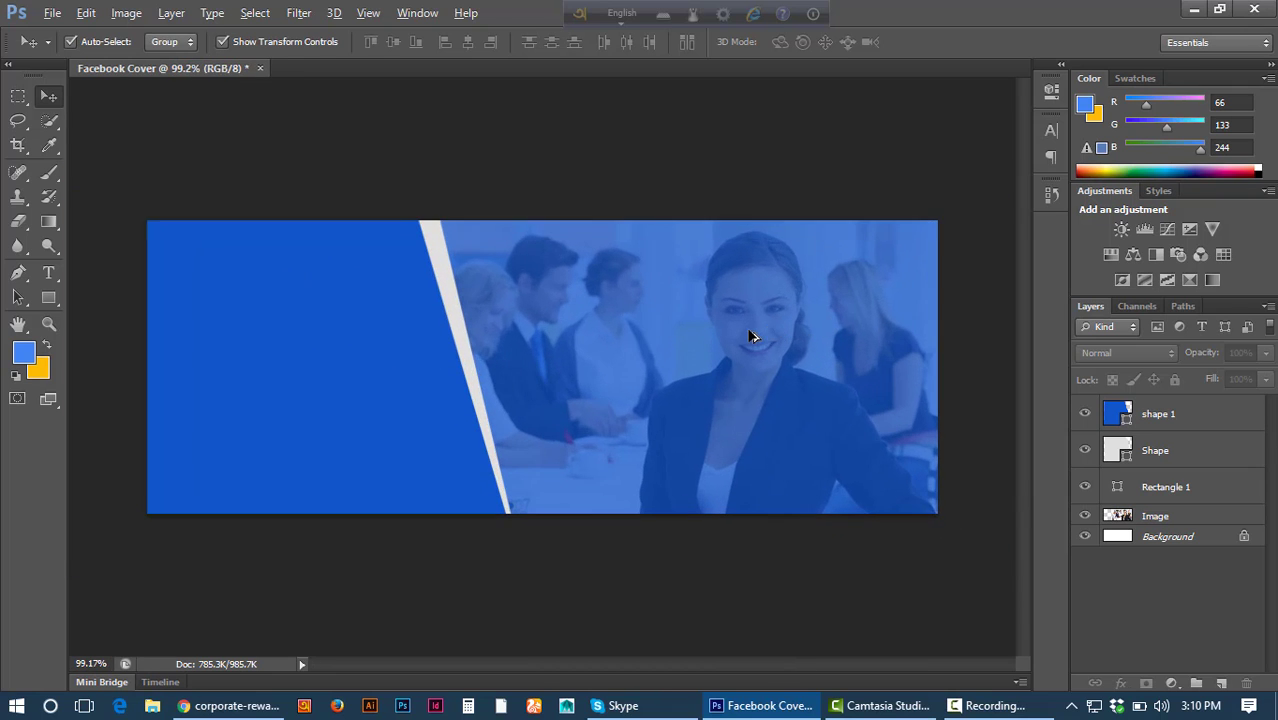
{"action": "scroll", "coordinate": [752, 337], "scroll_direction": "up", "scroll_amount": 1}
{"action": "scroll", "coordinate": [752, 337], "scroll_direction": "down", "scroll_amount": 2}
{"action": "scroll", "coordinate": [752, 337], "scroll_direction": "up", "scroll_amount": 2}
{"action": "scroll", "coordinate": [752, 337], "scroll_direction": "down", "scroll_amount": 2}
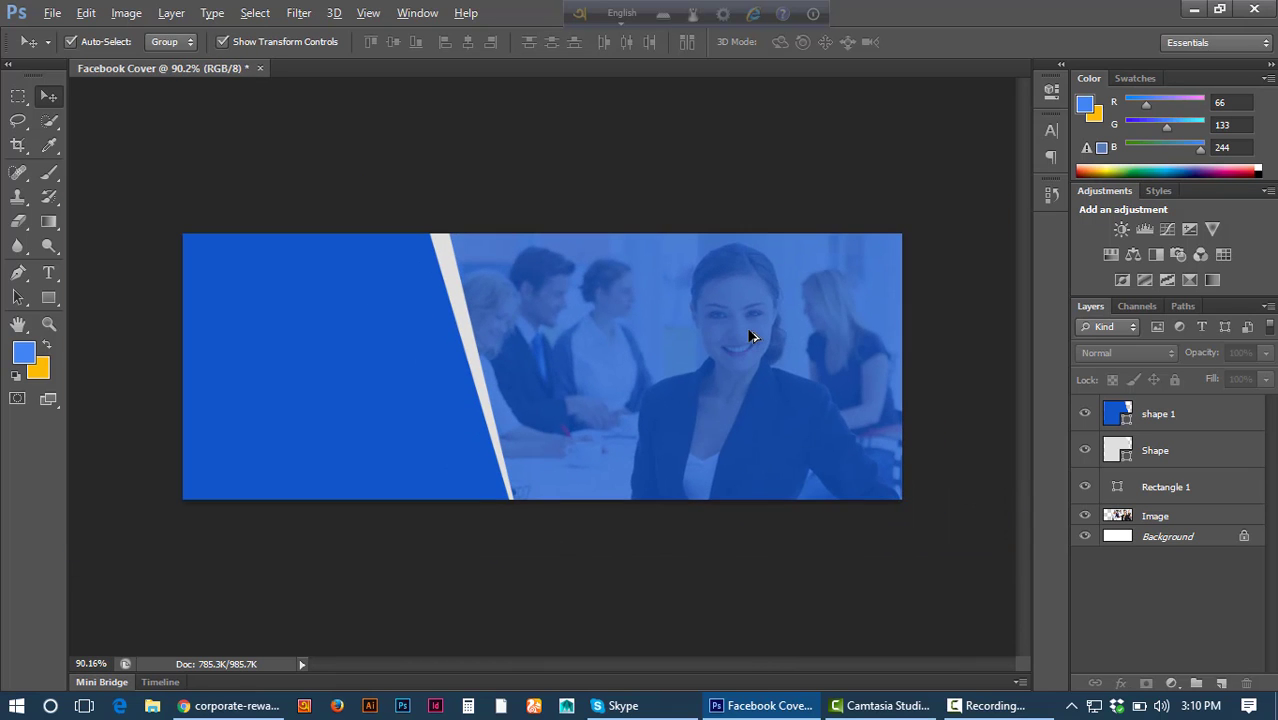
{"action": "scroll", "coordinate": [752, 337], "scroll_direction": "up", "scroll_amount": 2}
{"action": "scroll", "coordinate": [752, 337], "scroll_direction": "down", "scroll_amount": 1}
{"action": "scroll", "coordinate": [752, 337], "scroll_direction": "up", "scroll_amount": 2}
{"action": "scroll", "coordinate": [752, 337], "scroll_direction": "down", "scroll_amount": 2}
{"action": "scroll", "coordinate": [752, 337], "scroll_direction": "up", "scroll_amount": 2}
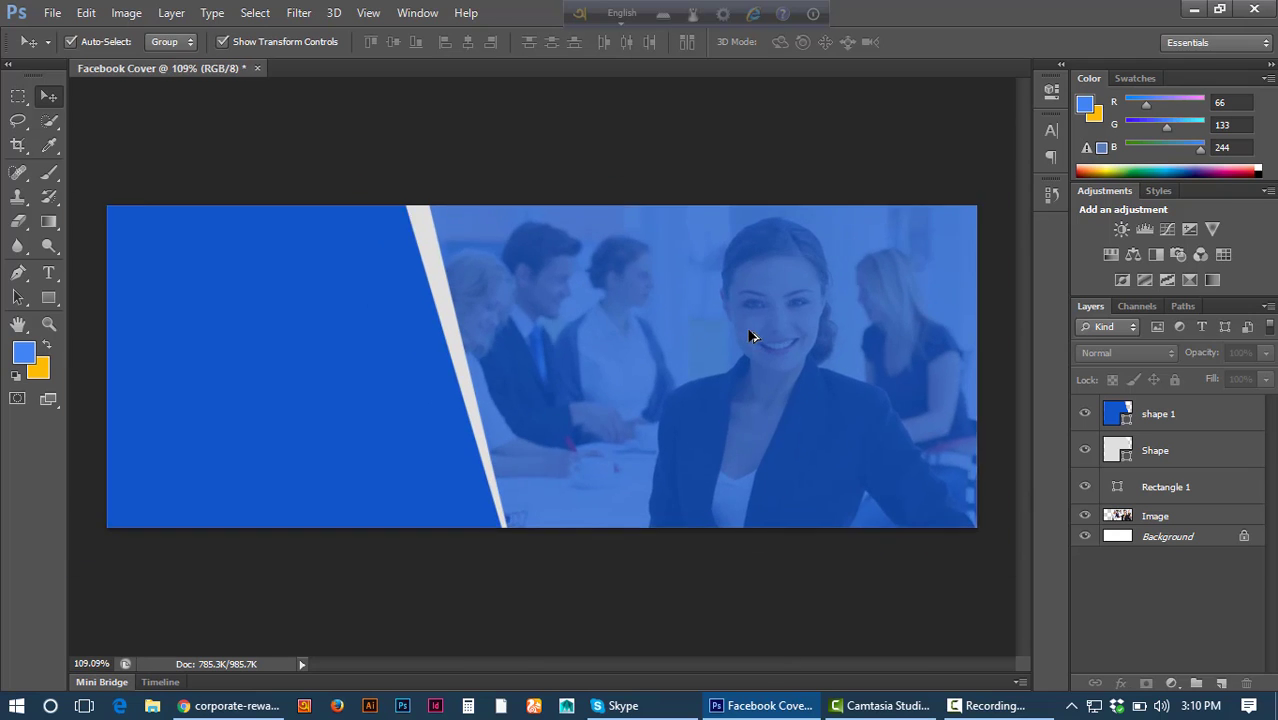
{"action": "scroll", "coordinate": [752, 337], "scroll_direction": "down", "scroll_amount": 2}
Switch to Chrome and open a new browser tab.
{"action": "left_click", "coordinate": [230, 705]}
{"action": "left_click", "coordinate": [470, 14]}
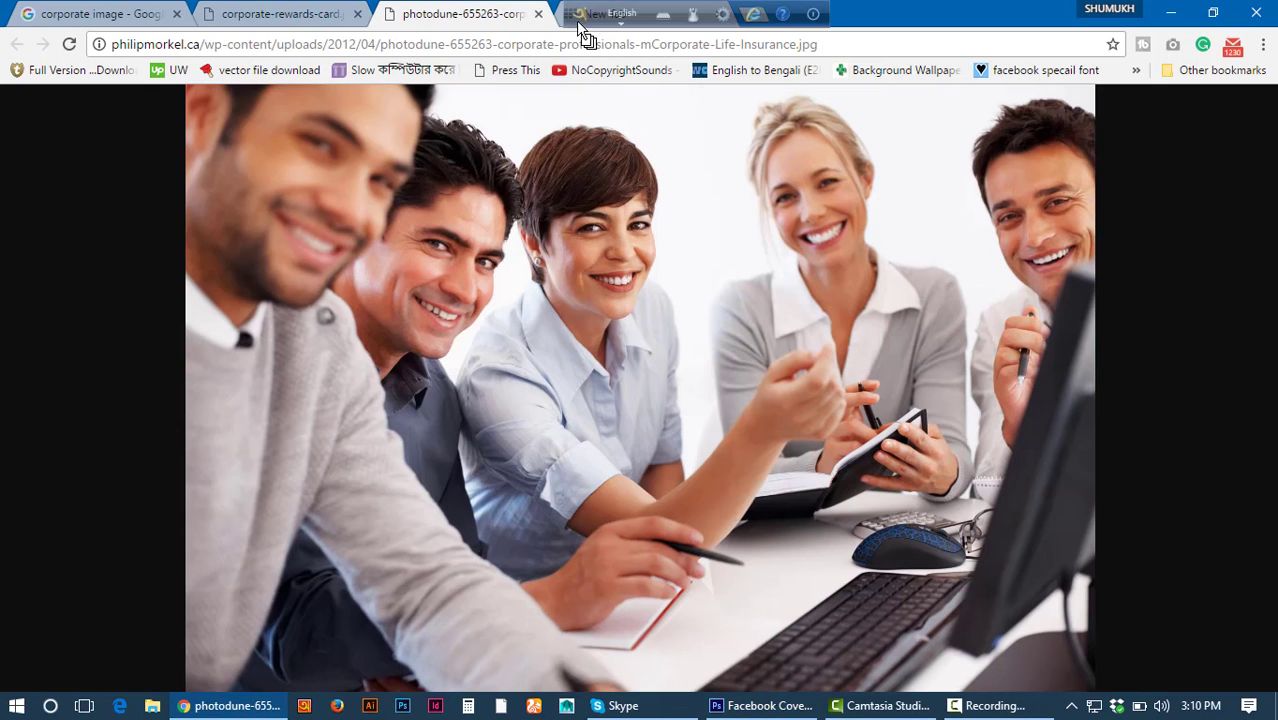
{"action": "left_click", "coordinate": [604, 14]}
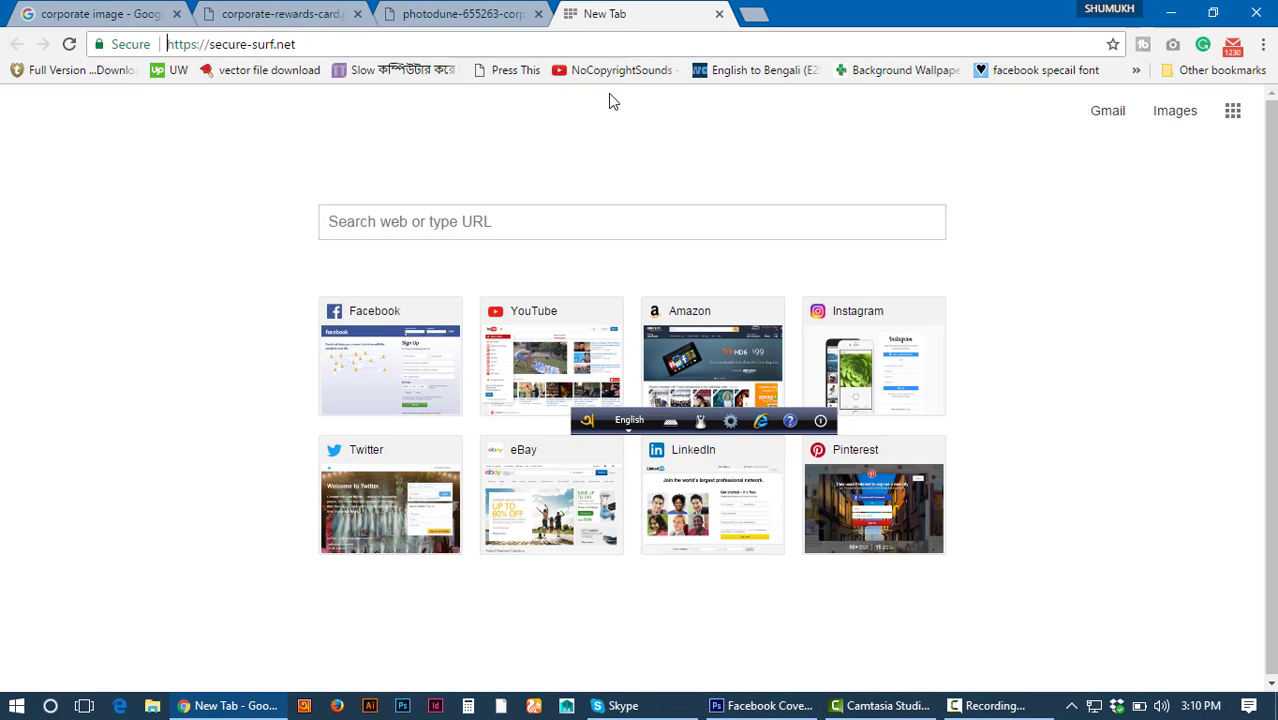
Try to search the web for "logo png" from the new tab page.
{"action": "left_click", "coordinate": [591, 224]}
{"action": "type", "text": "logo png"}
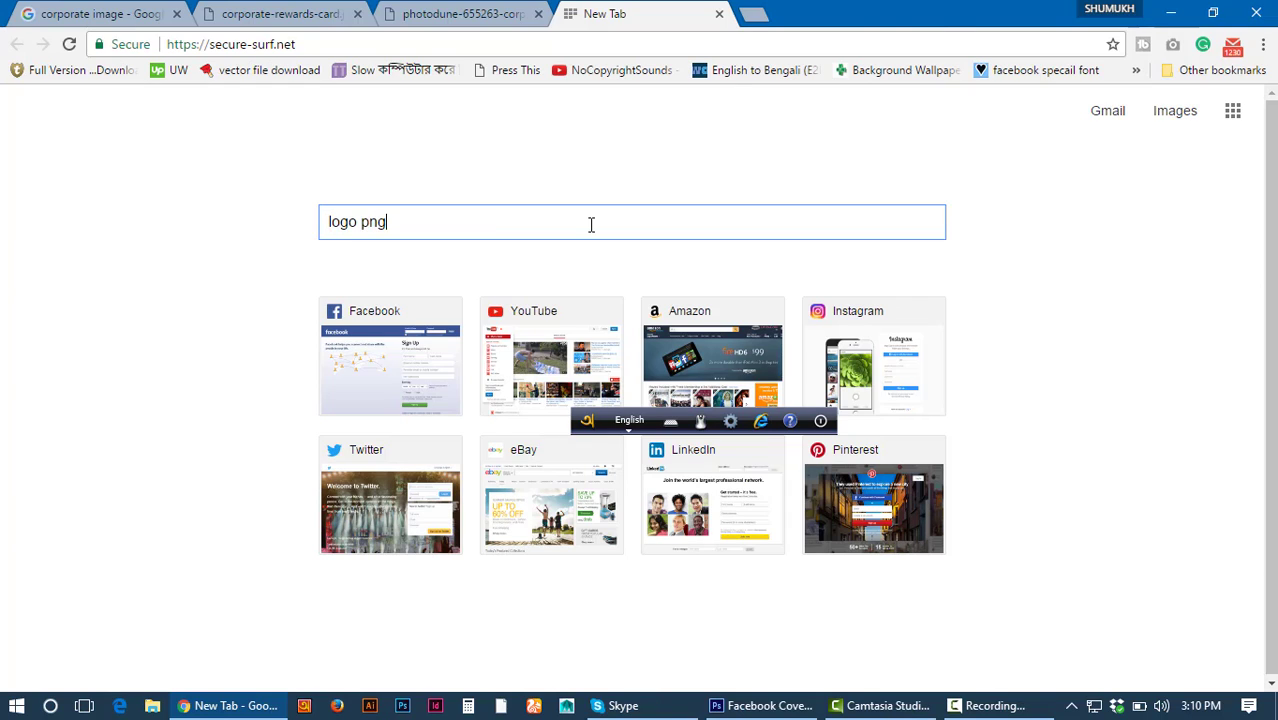
{"action": "key", "text": "Return"}
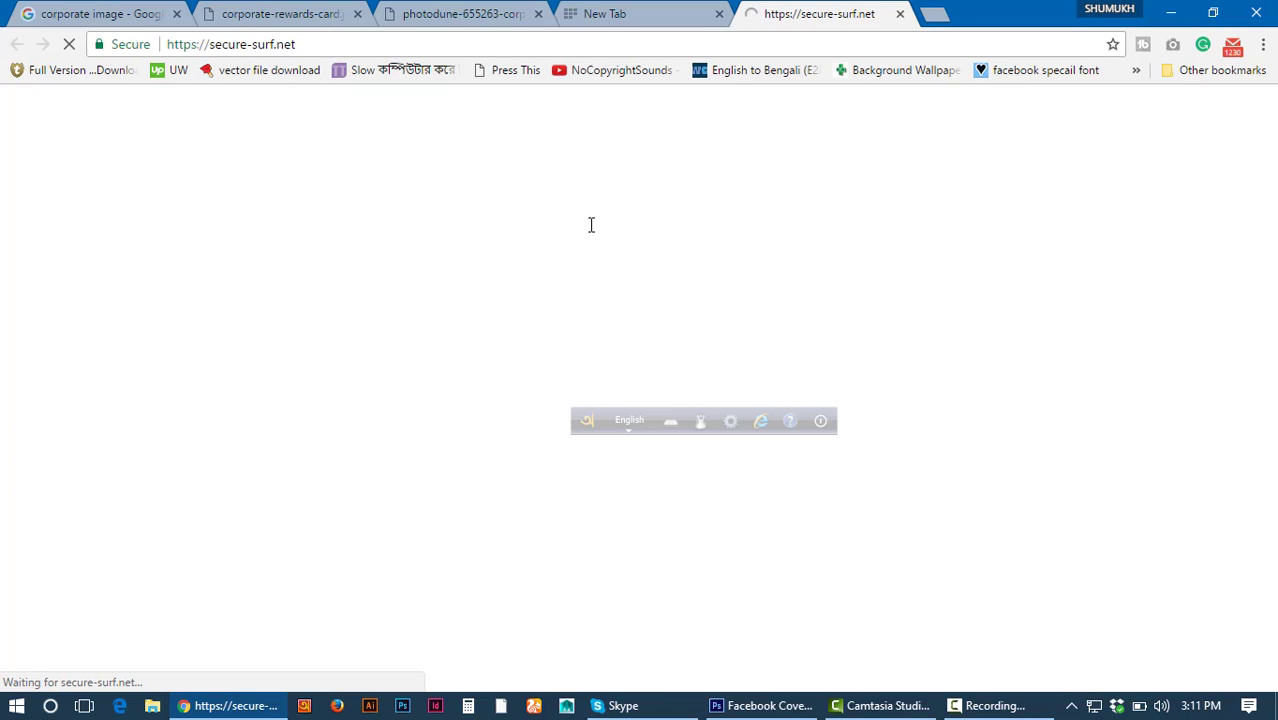
{"action": "left_click", "coordinate": [607, 11]}
{"action": "left_click", "coordinate": [855, 8]}
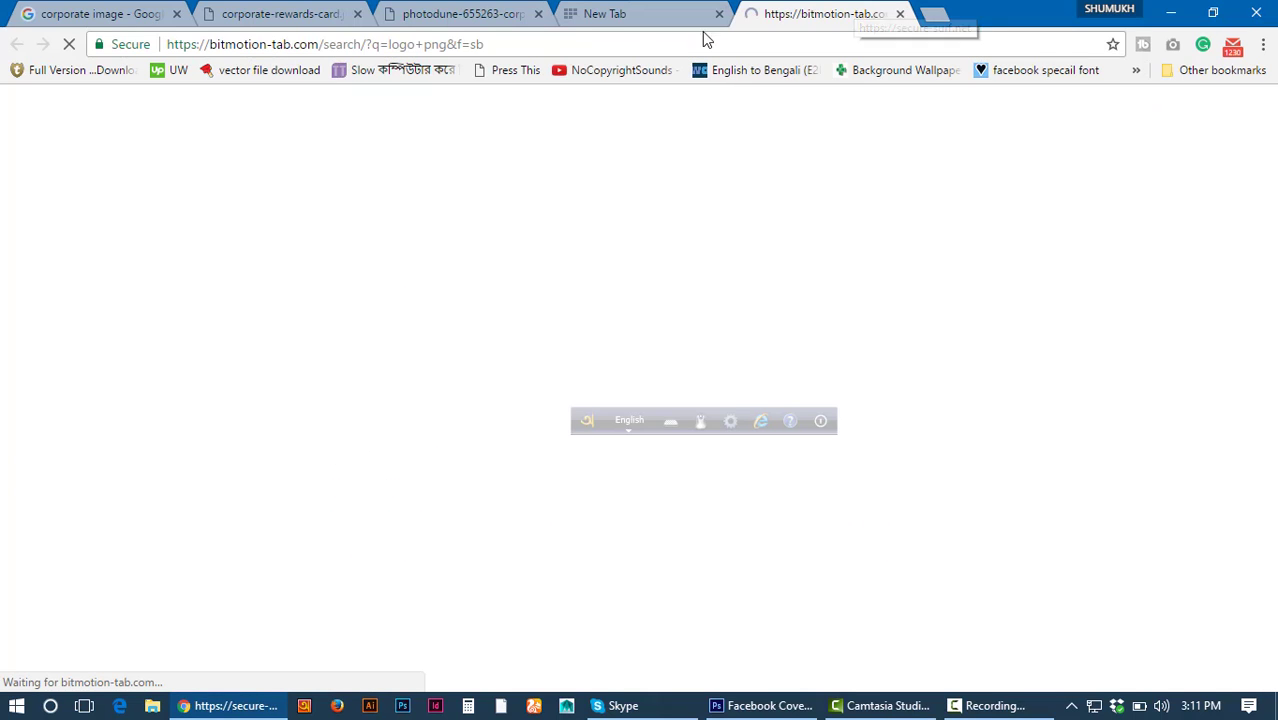
Go to google.com and search for "logo png", showing the image results.
{"action": "left_click", "coordinate": [545, 47]}
{"action": "type", "text": "google.com"}
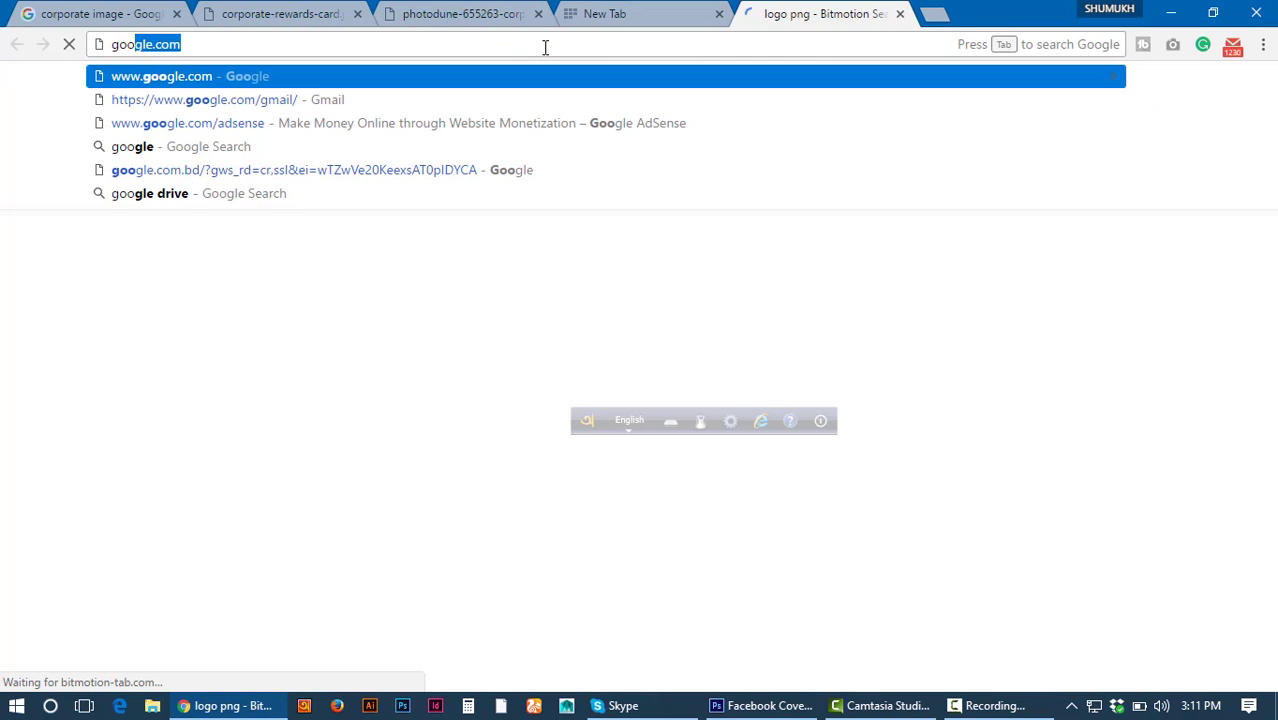
{"action": "key", "text": "Return"}
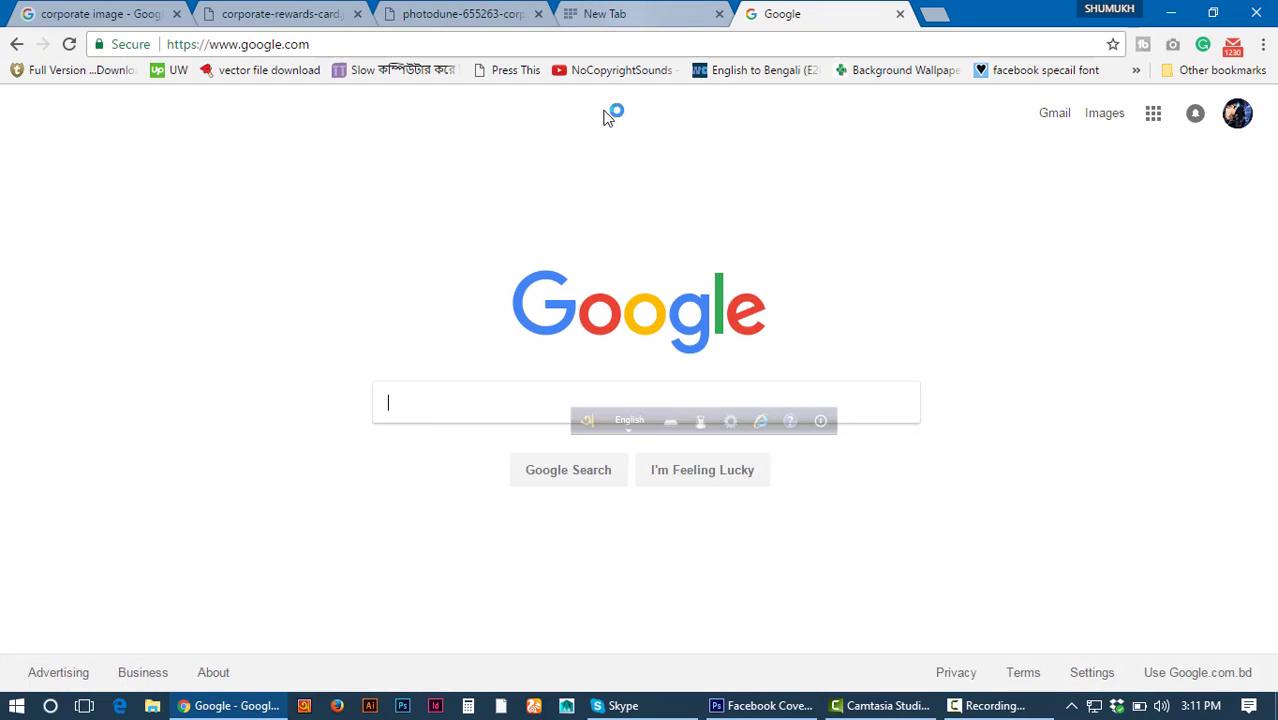
{"action": "type", "text": "logo "}
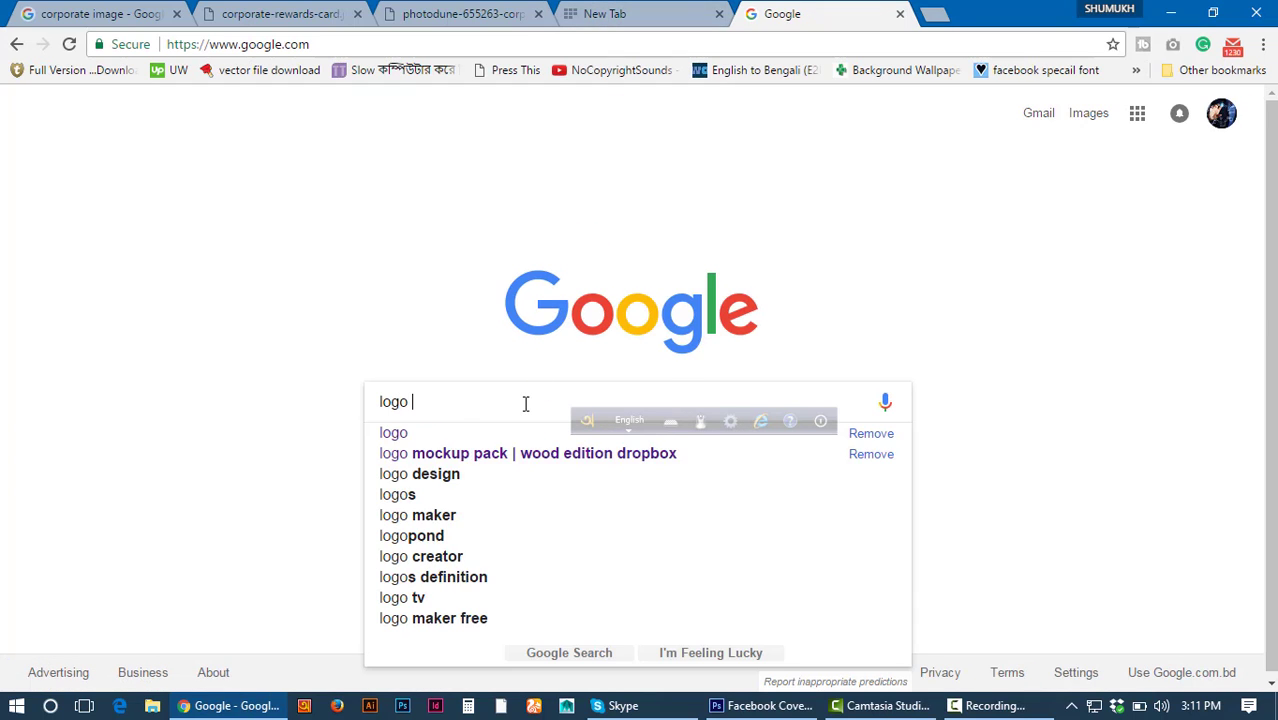
{"action": "type", "text": "png"}
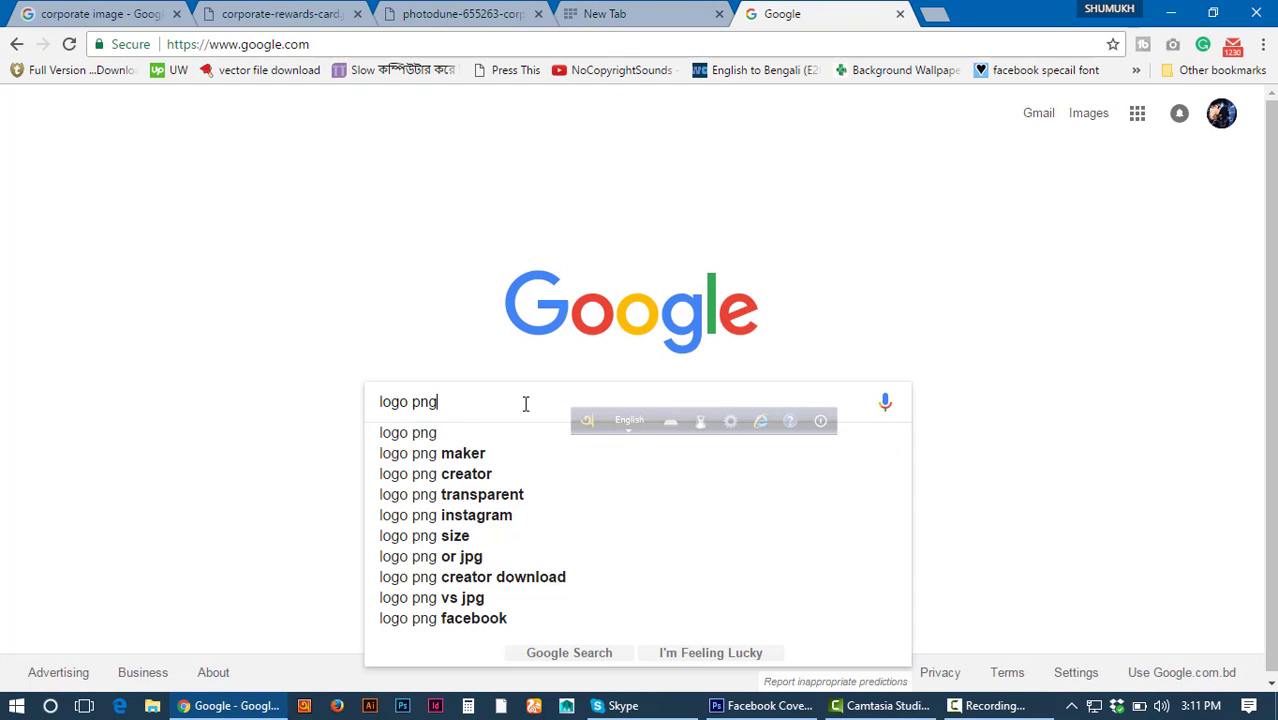
{"action": "key", "text": "Return"}
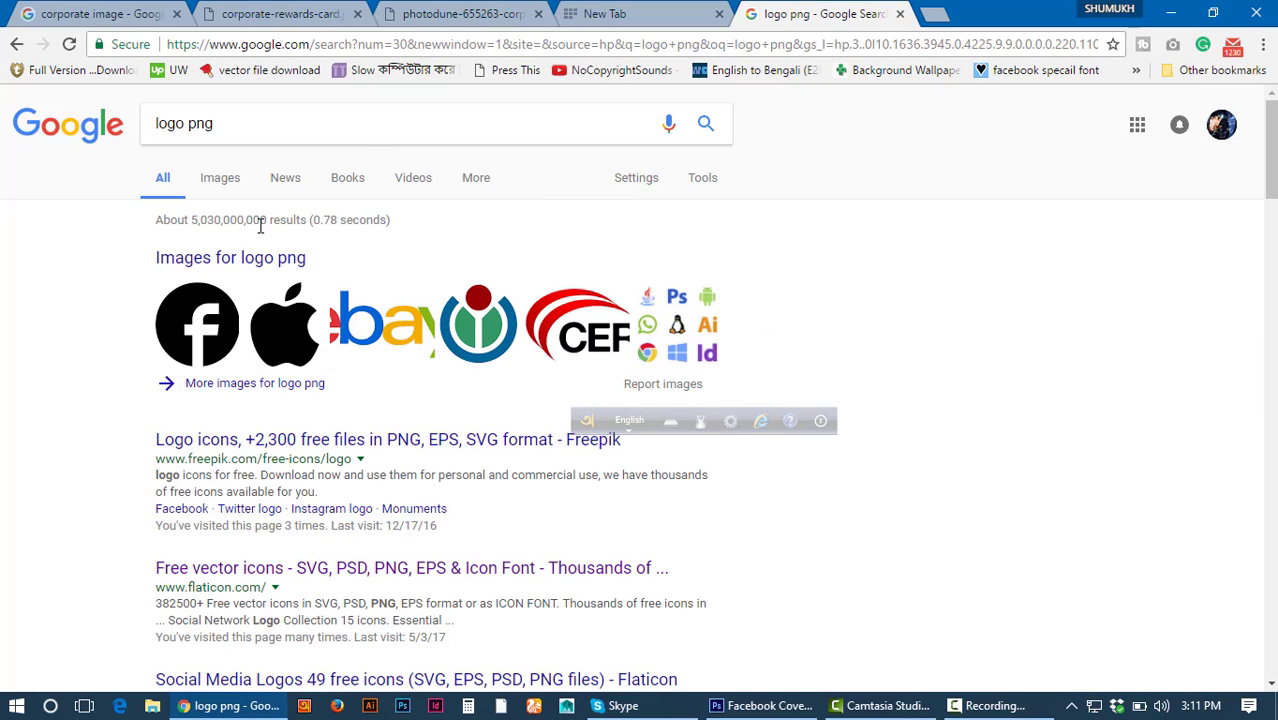
{"action": "left_click", "coordinate": [220, 177]}
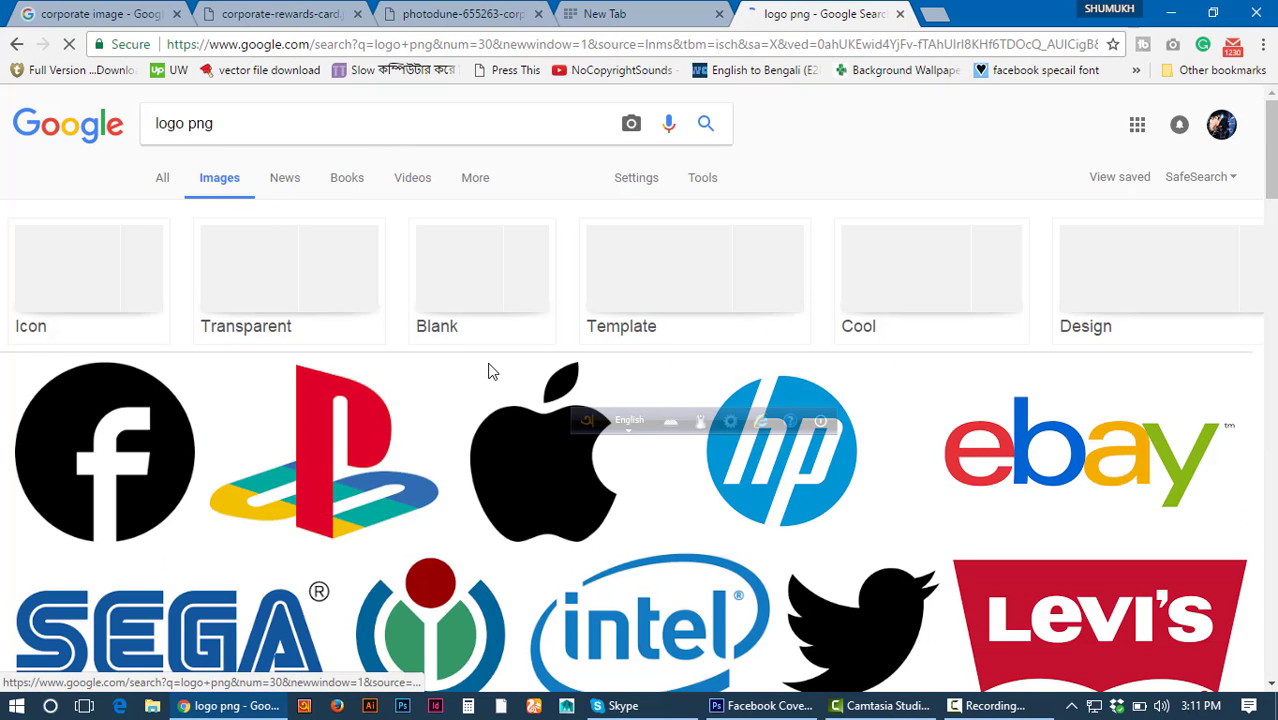
Browse the "logo png" image results for a corporate logo suitable for the cover.
{"action": "scroll", "coordinate": [490, 375], "scroll_direction": "down", "scroll_amount": 3}
{"action": "scroll", "coordinate": [505, 413], "scroll_direction": "down", "scroll_amount": 3}
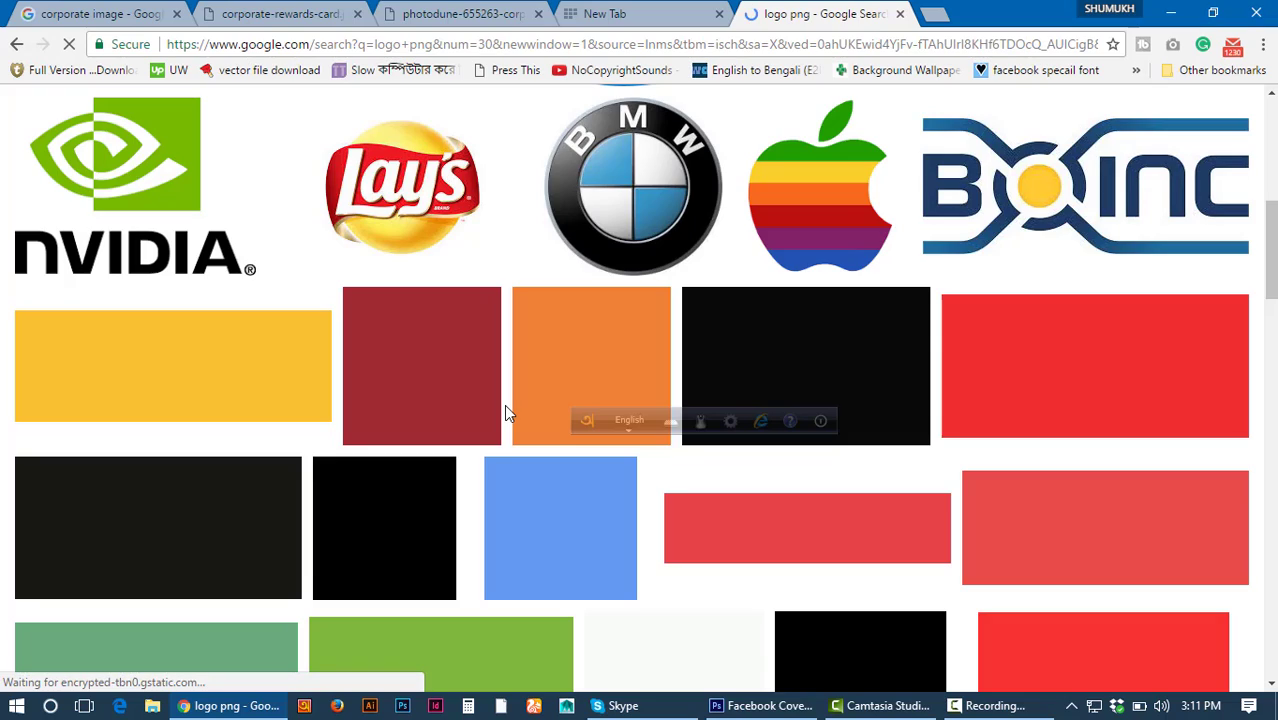
{"action": "scroll", "coordinate": [505, 413], "scroll_direction": "down", "scroll_amount": 6}
{"action": "scroll", "coordinate": [505, 413], "scroll_direction": "up", "scroll_amount": 10}
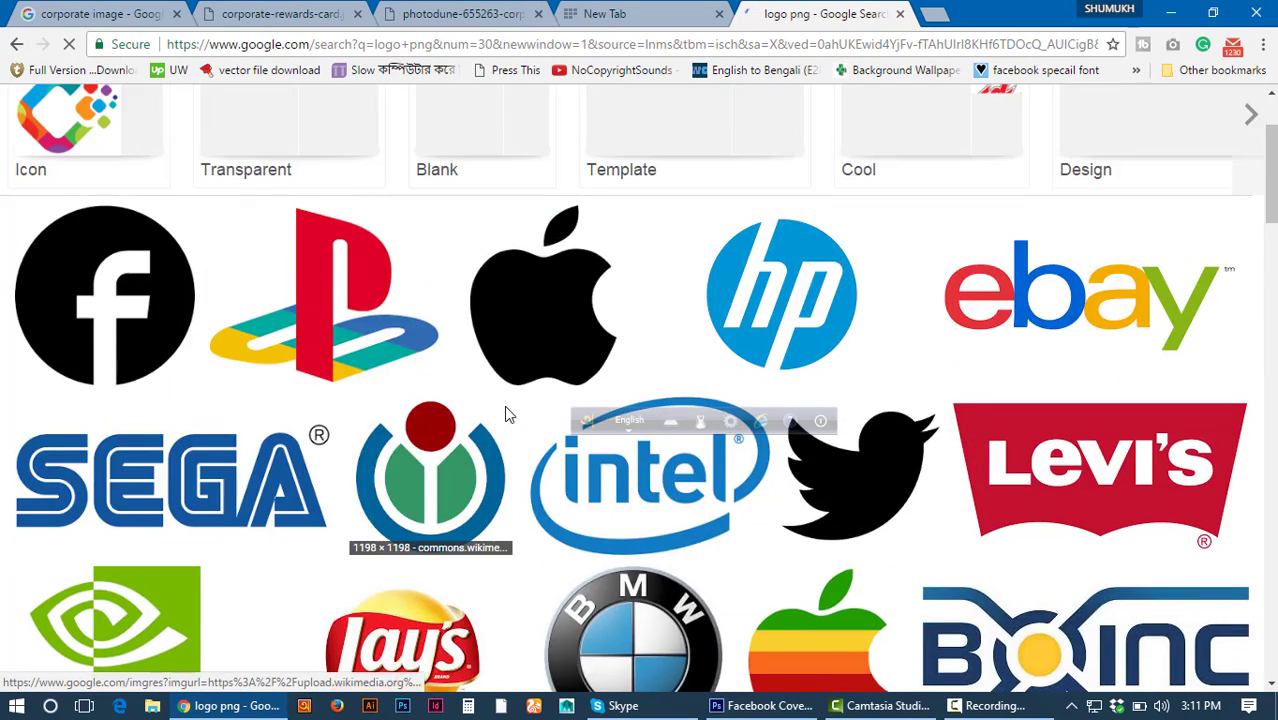
{"action": "scroll", "coordinate": [505, 413], "scroll_direction": "up", "scroll_amount": 2}
{"action": "scroll", "coordinate": [505, 413], "scroll_direction": "down", "scroll_amount": 8}
{"action": "scroll", "coordinate": [505, 413], "scroll_direction": "up", "scroll_amount": 4}
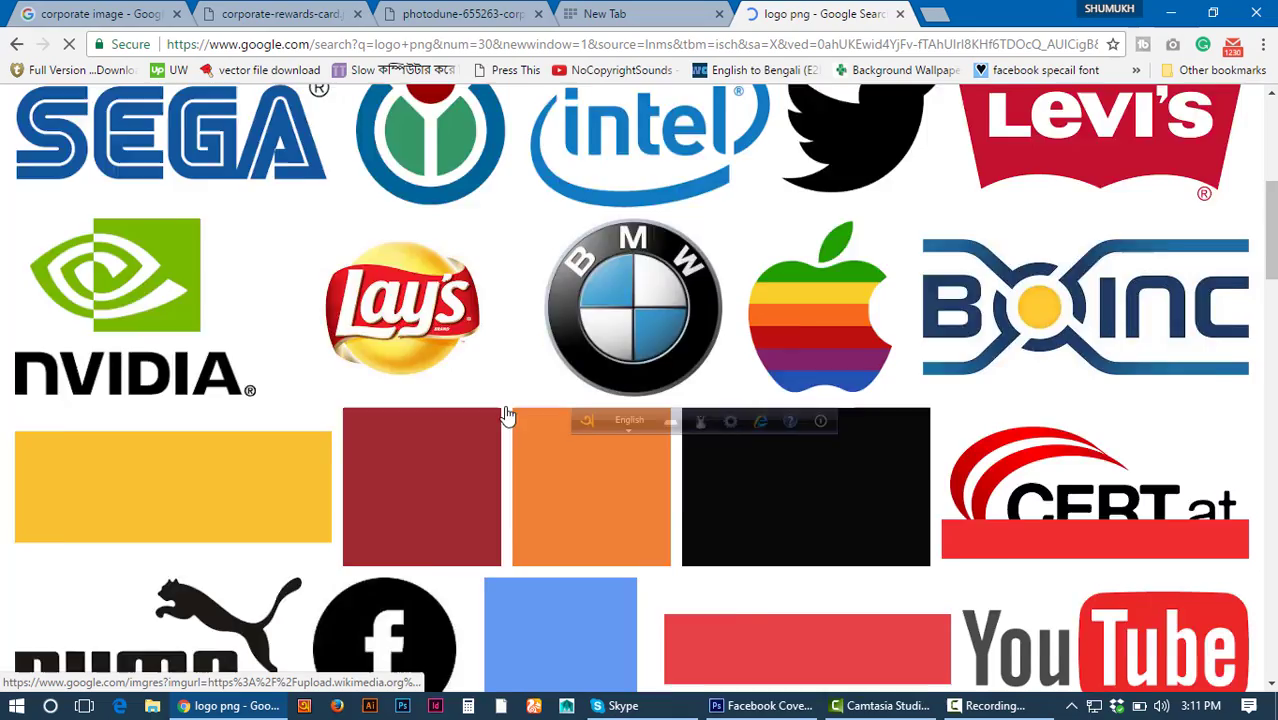
{"action": "scroll", "coordinate": [507, 413], "scroll_direction": "up", "scroll_amount": 5}
{"action": "scroll", "coordinate": [507, 413], "scroll_direction": "down", "scroll_amount": 2}
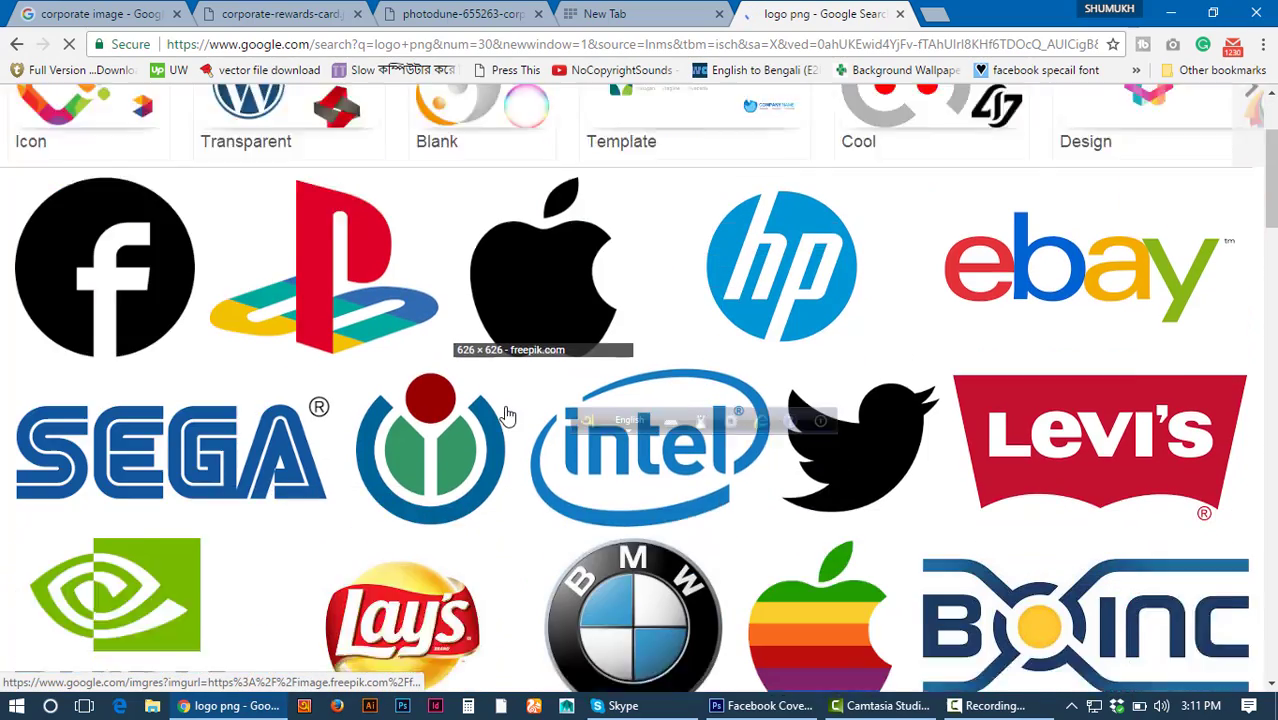
{"action": "scroll", "coordinate": [507, 413], "scroll_direction": "down", "scroll_amount": 8}
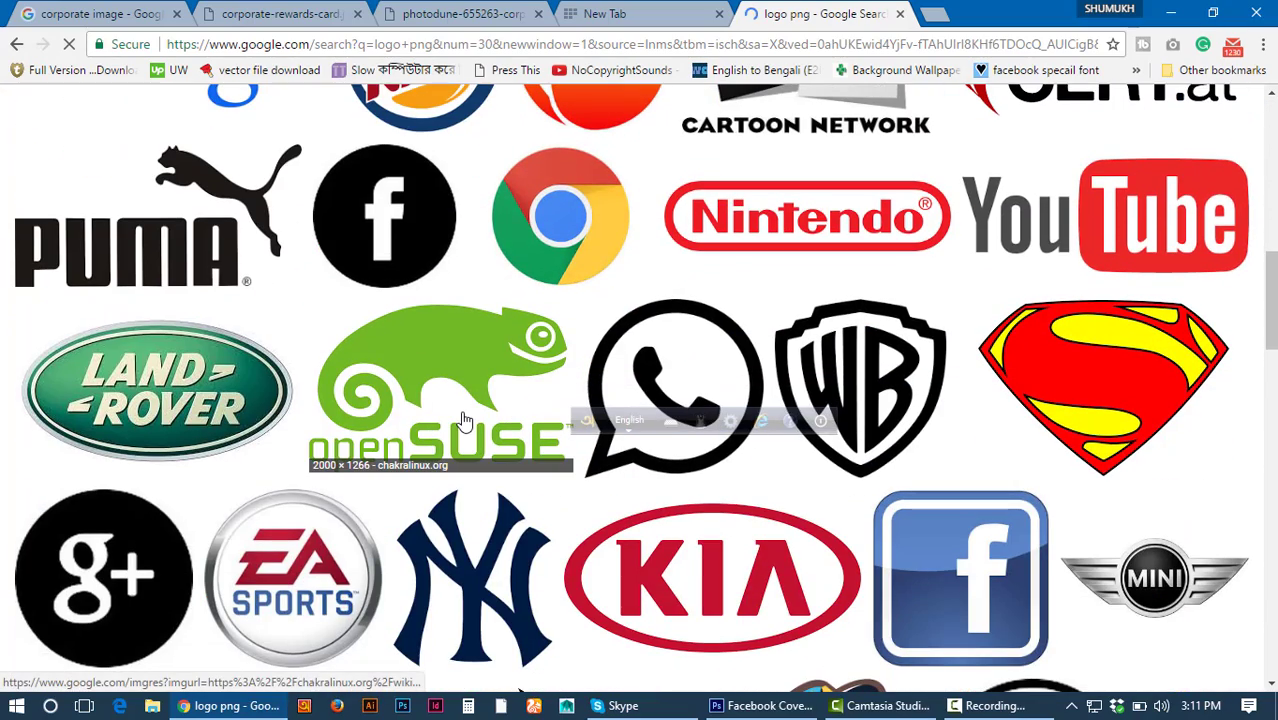
{"action": "scroll", "coordinate": [450, 400], "scroll_direction": "down", "scroll_amount": 5}
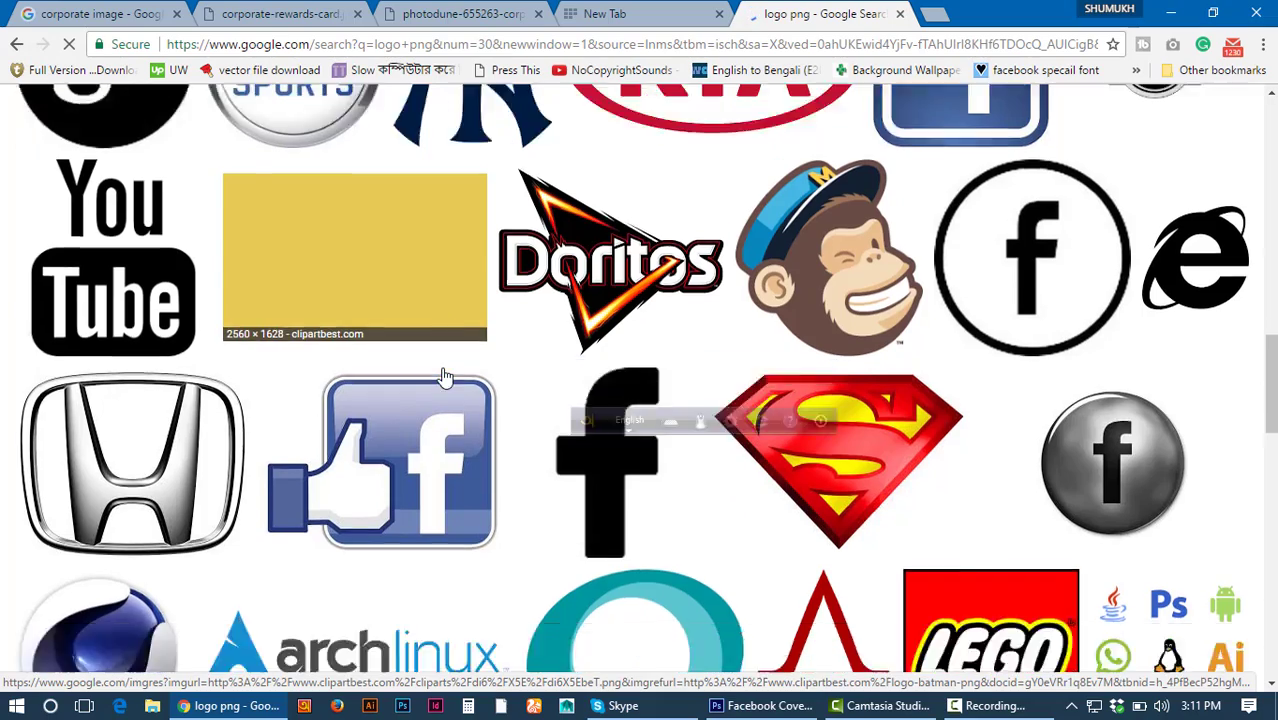
{"action": "scroll", "coordinate": [445, 375], "scroll_direction": "down", "scroll_amount": 4}
{"action": "scroll", "coordinate": [345, 375], "scroll_direction": "down", "scroll_amount": 3}
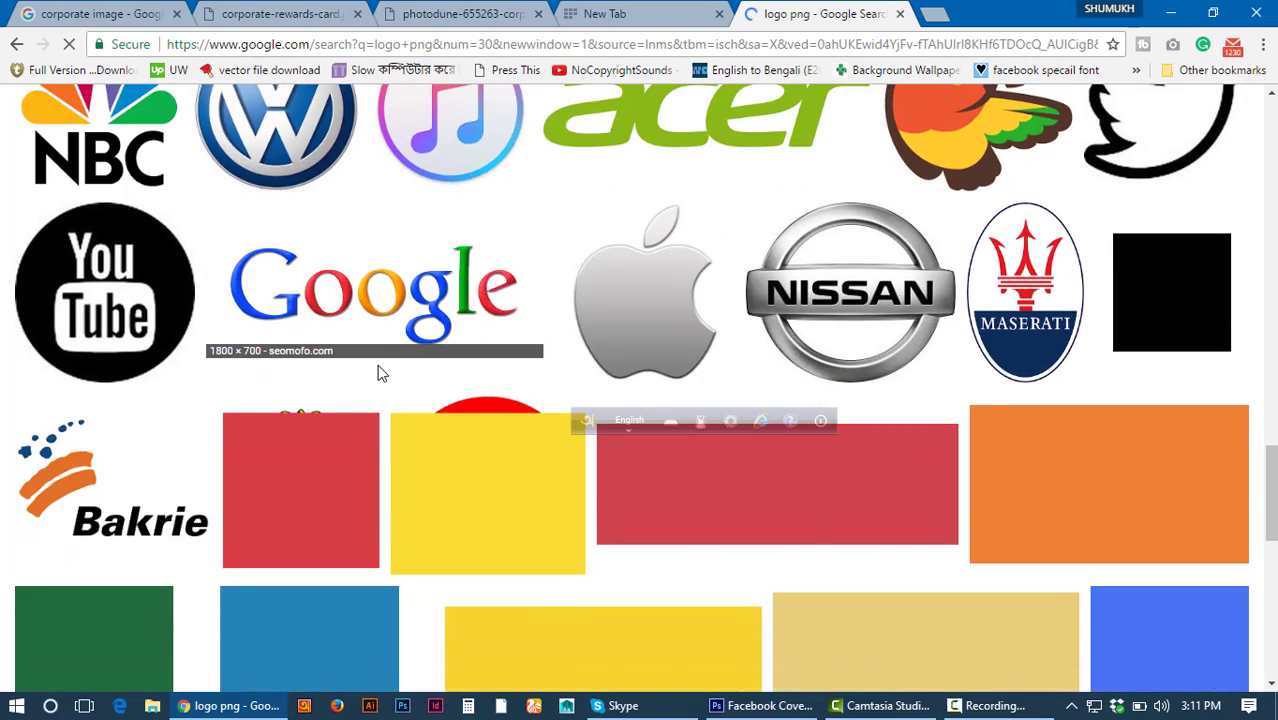
{"action": "scroll", "coordinate": [378, 373], "scroll_direction": "up", "scroll_amount": 5}
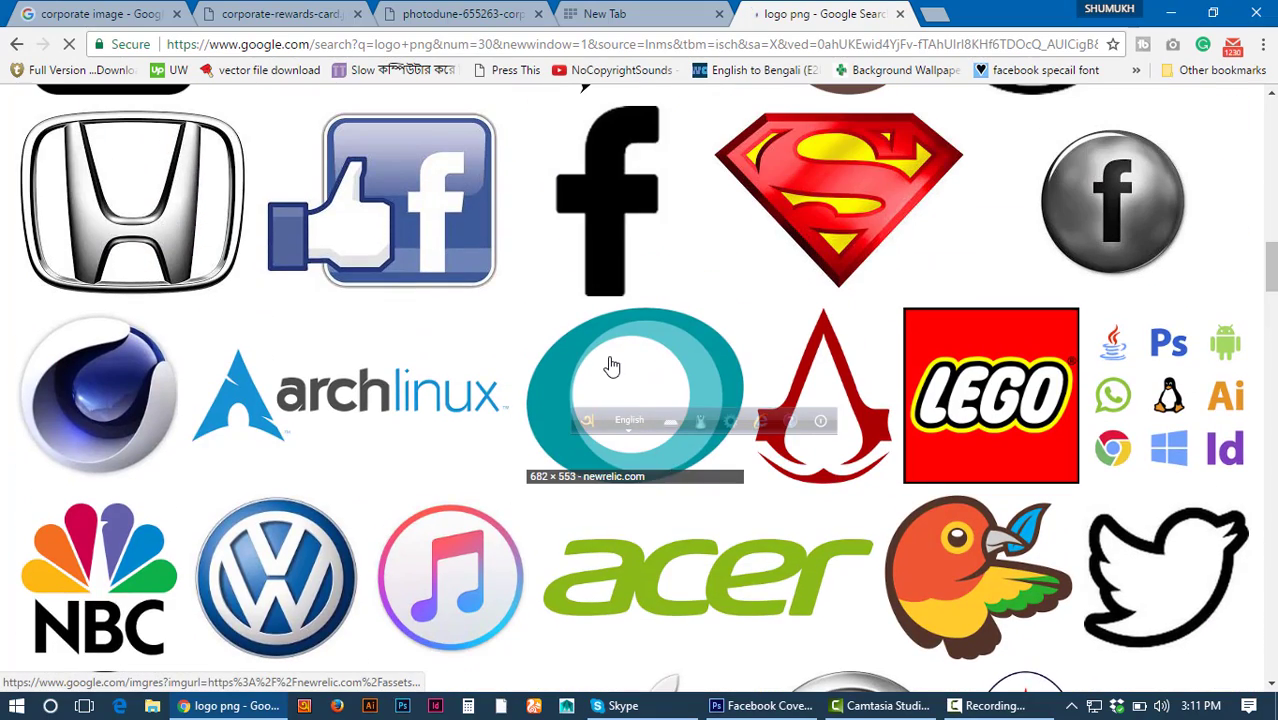
{"action": "scroll", "coordinate": [600, 362], "scroll_direction": "up", "scroll_amount": 5}
{"action": "scroll", "coordinate": [579, 360], "scroll_direction": "down", "scroll_amount": 9}
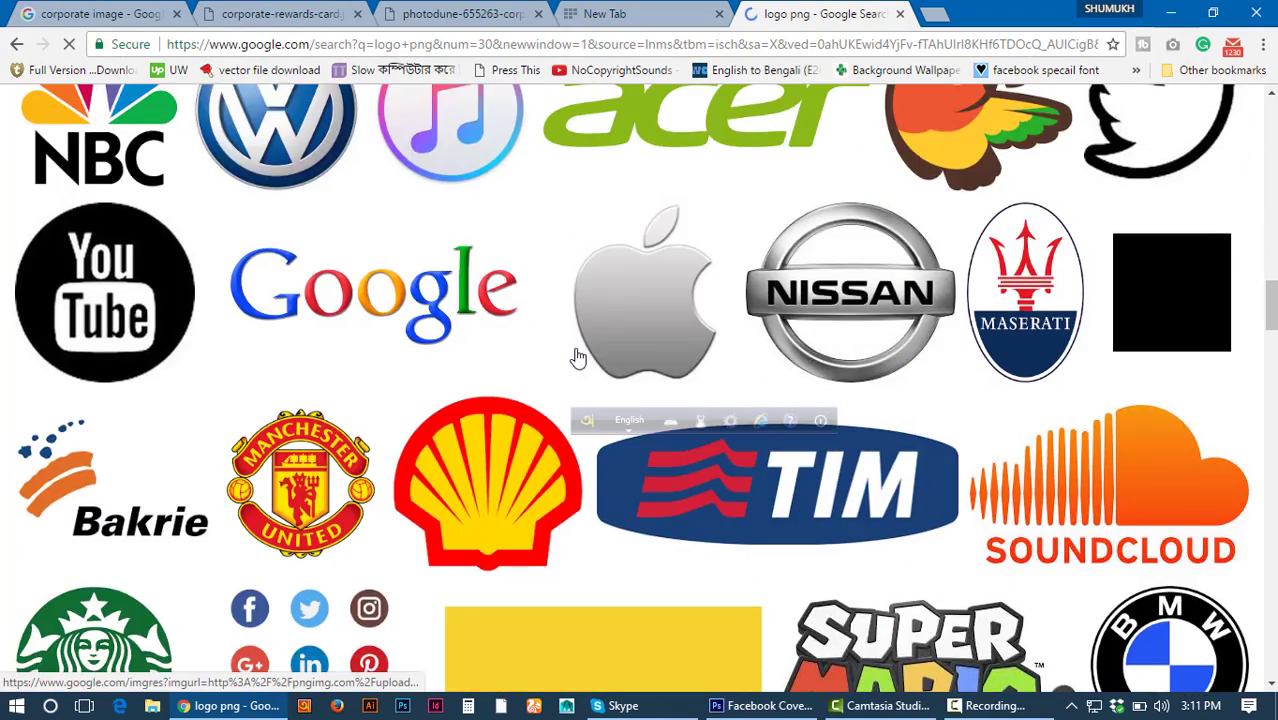
{"action": "scroll", "coordinate": [578, 357], "scroll_direction": "down", "scroll_amount": 7}
{"action": "scroll", "coordinate": [577, 350], "scroll_direction": "up", "scroll_amount": 1}
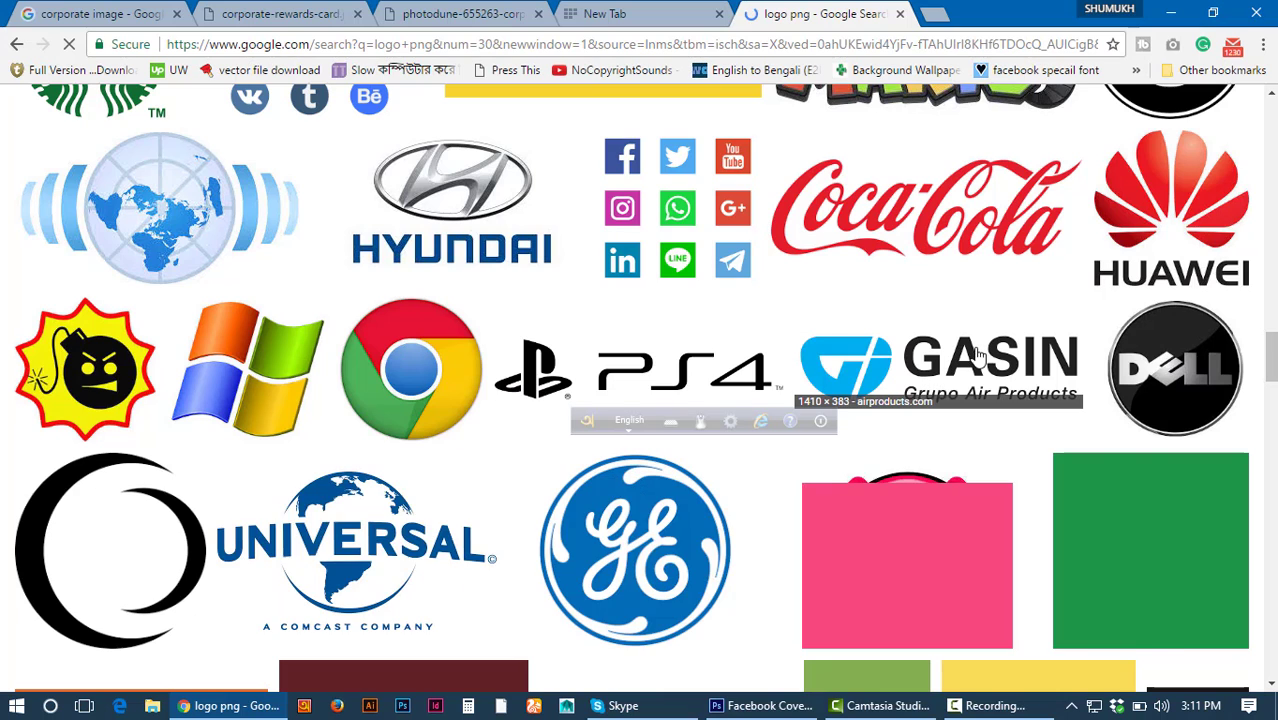
Open the blue GASIN Grupo Air Products logo from the results at full size in its own tab.
{"action": "left_click", "coordinate": [968, 362]}
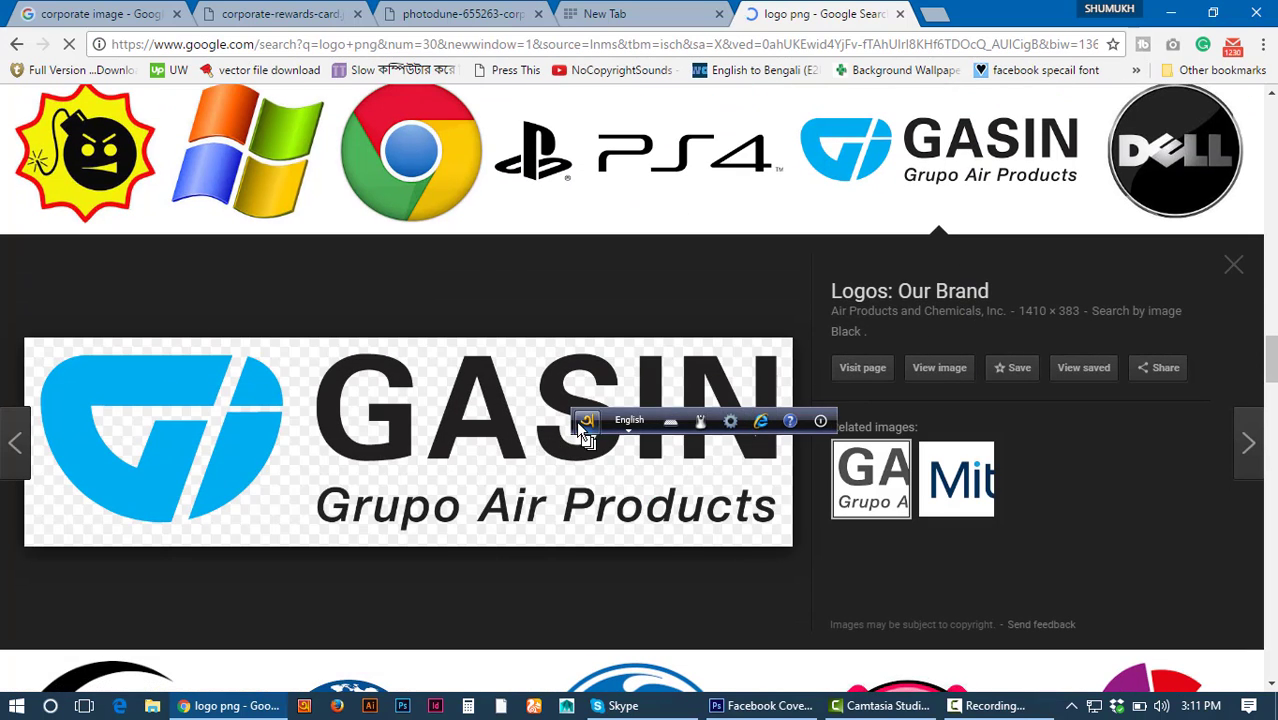
{"action": "left_click_drag", "start_coordinate": [587, 424], "coordinate": [652, 166]}
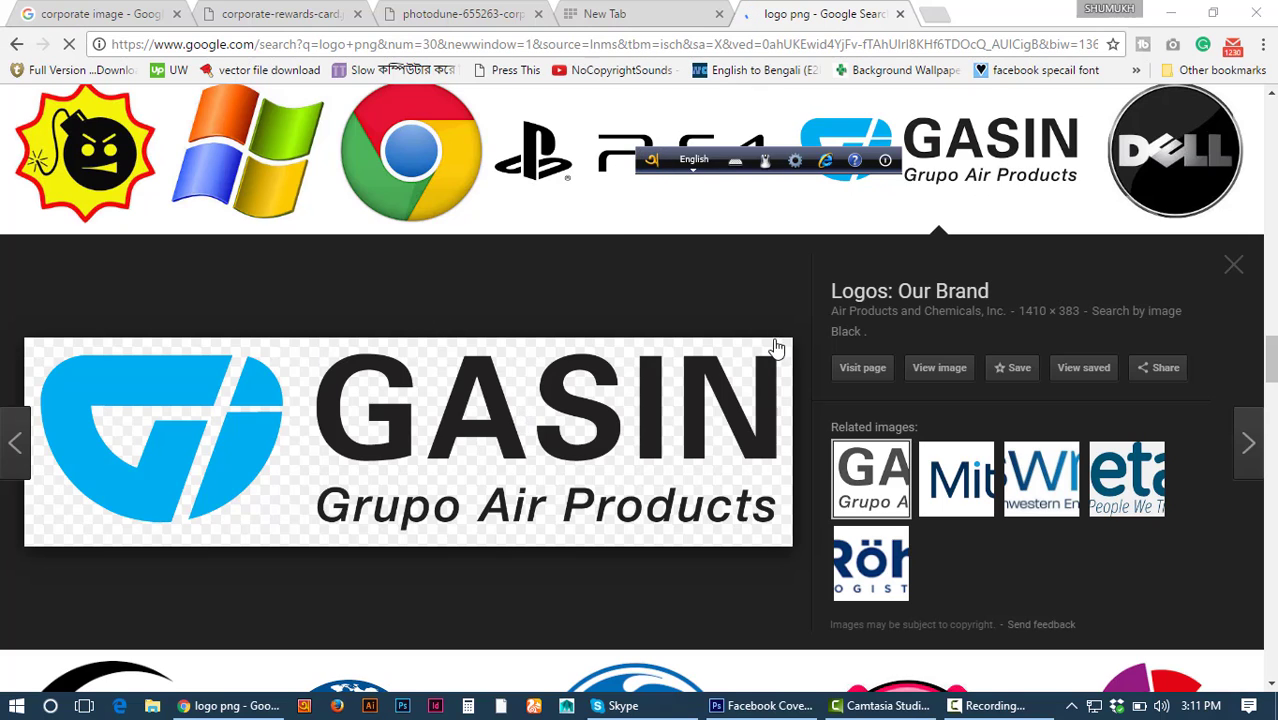
{"action": "left_click", "coordinate": [940, 369]}
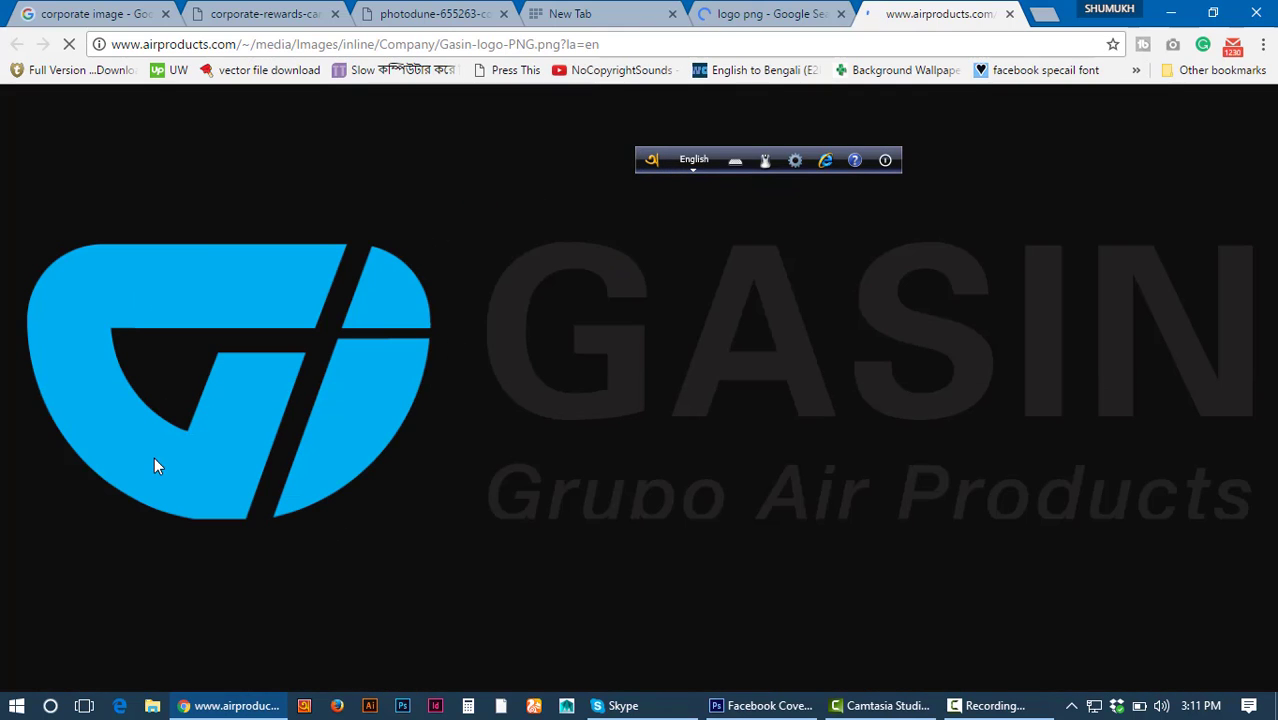
Start saving the GASIN logo image as a file and browse to the LEDP Dhaka folder on the desktop.
{"action": "right_click", "coordinate": [380, 305]}
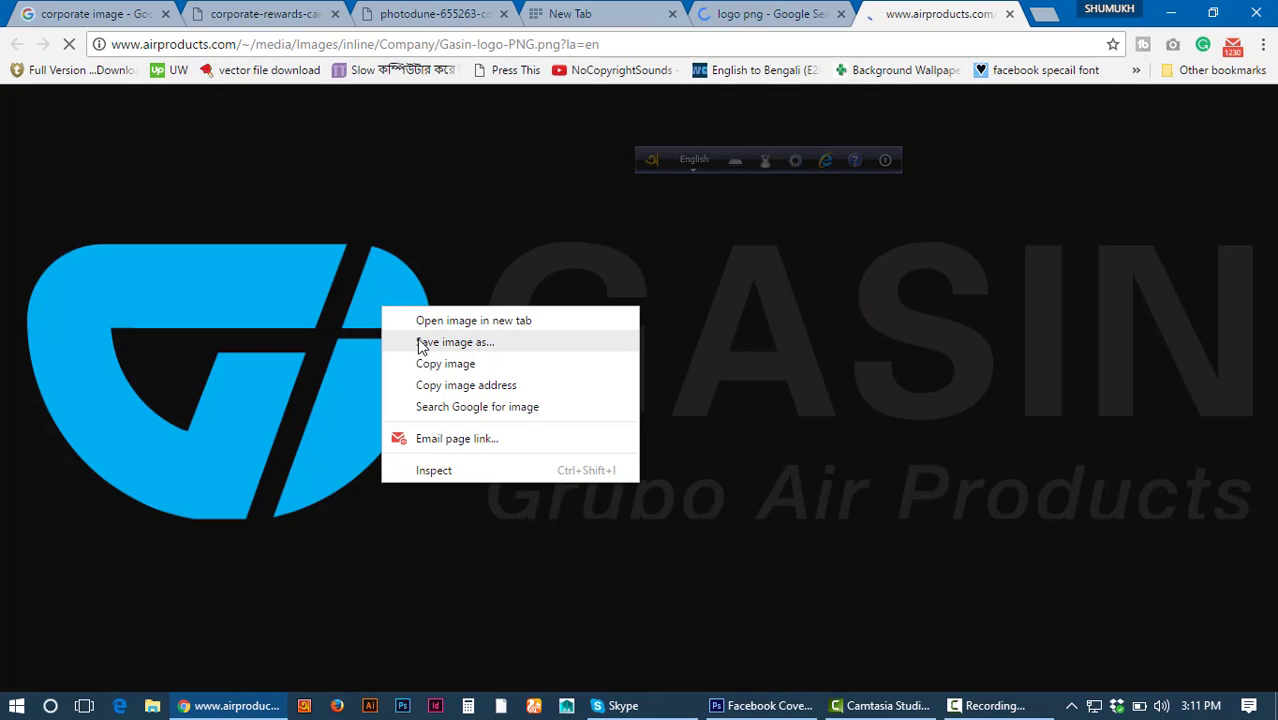
{"action": "left_click", "coordinate": [421, 344]}
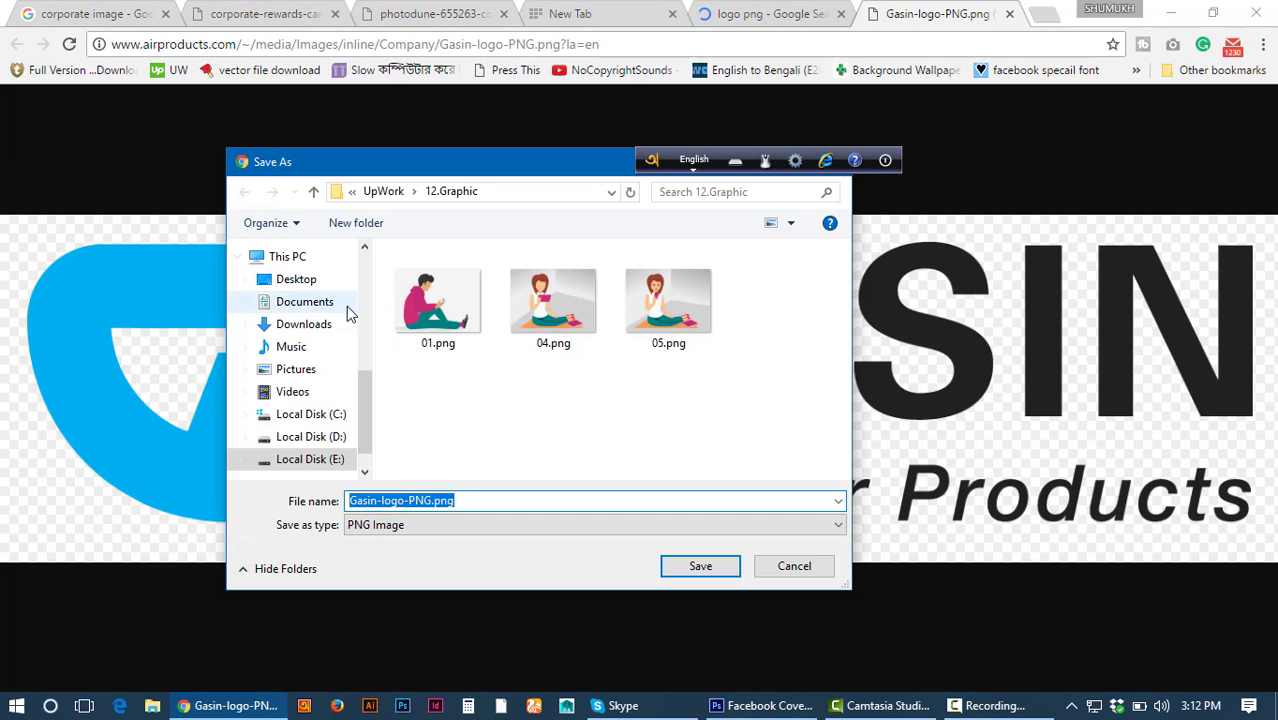
{"action": "left_click", "coordinate": [300, 284]}
{"action": "left_click", "coordinate": [565, 328]}
{"action": "double_click", "coordinate": [565, 328]}
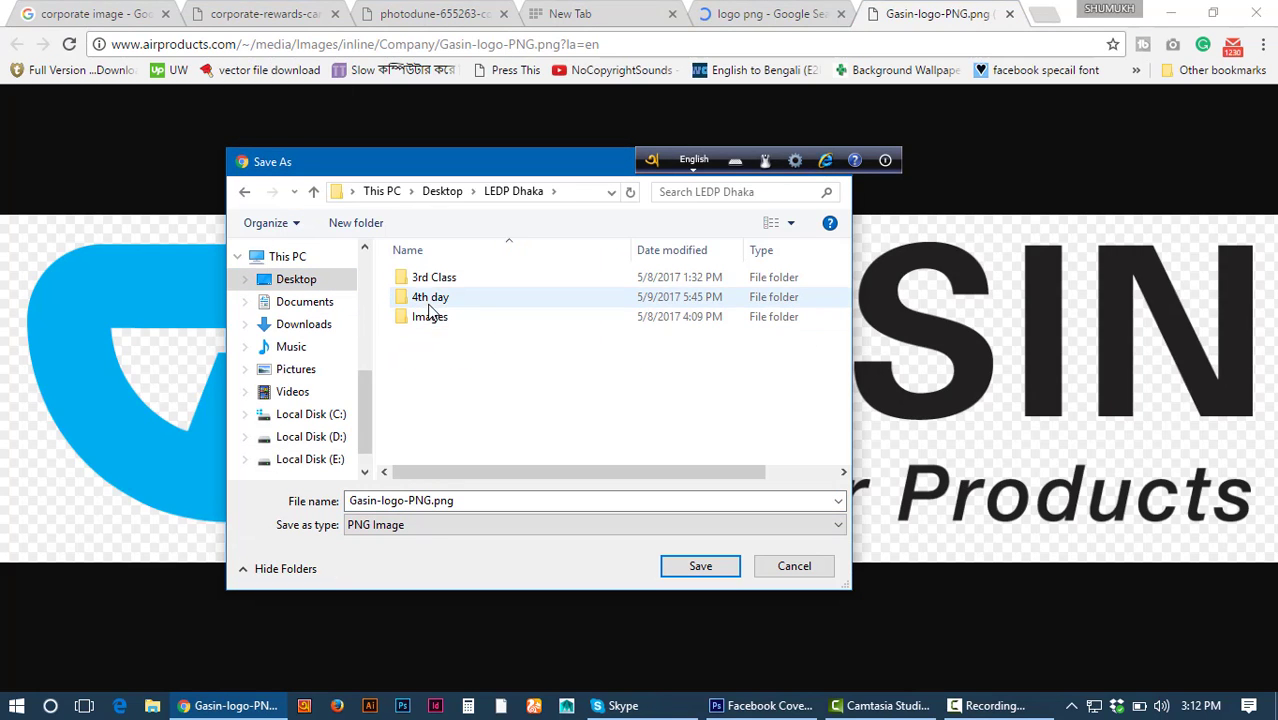
{"action": "left_click", "coordinate": [436, 299]}
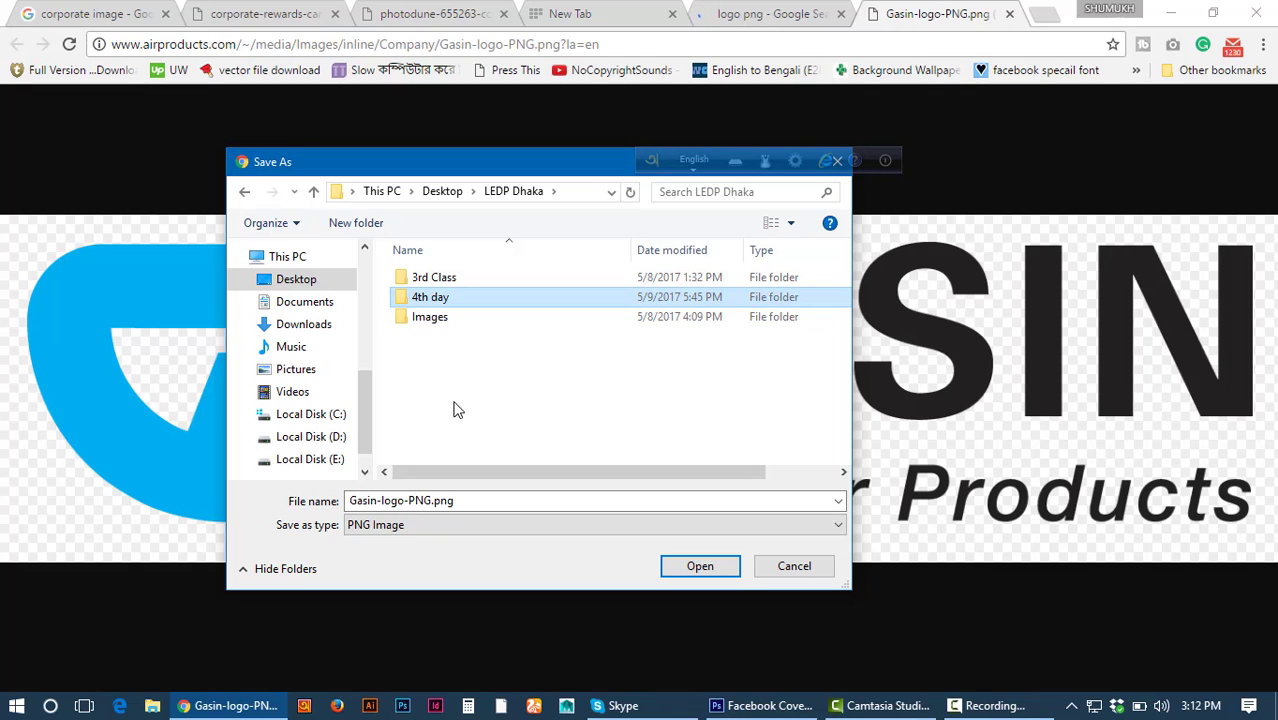
Create a folder named "Day 5" inside LEDP Dhaka and open it.
{"action": "left_click", "coordinate": [356, 222]}
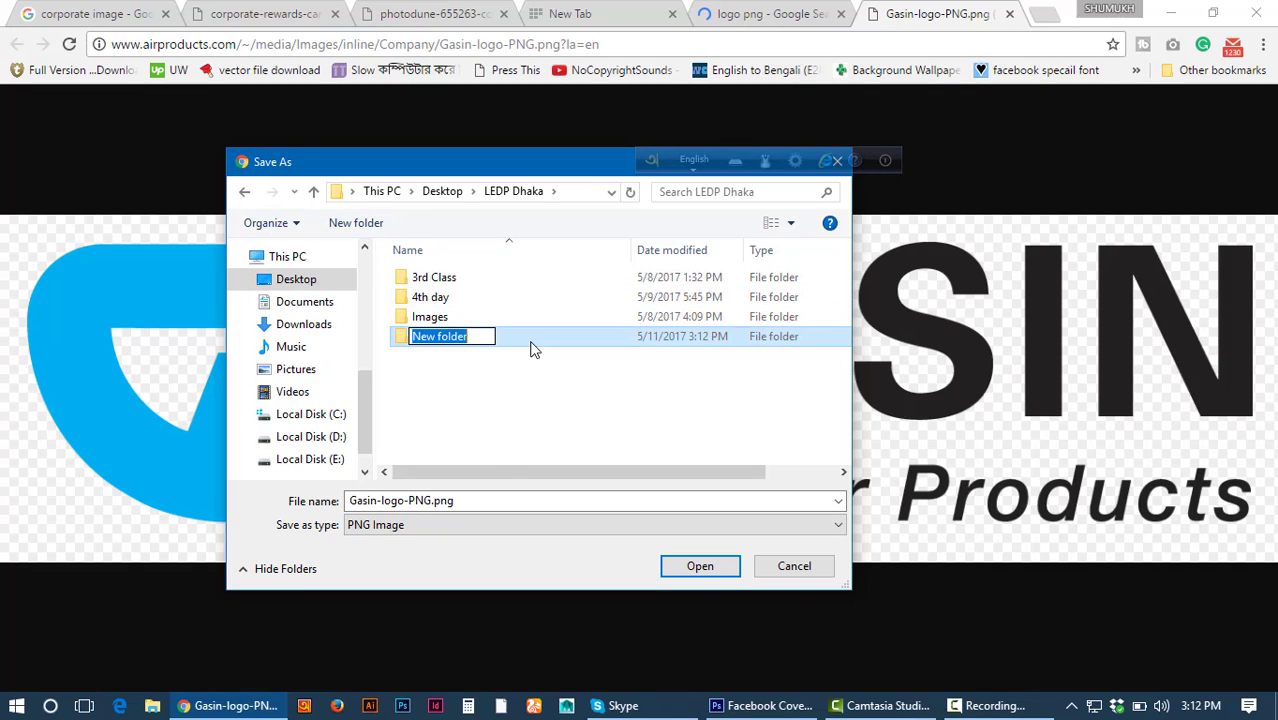
{"action": "type", "text": "Day 5"}
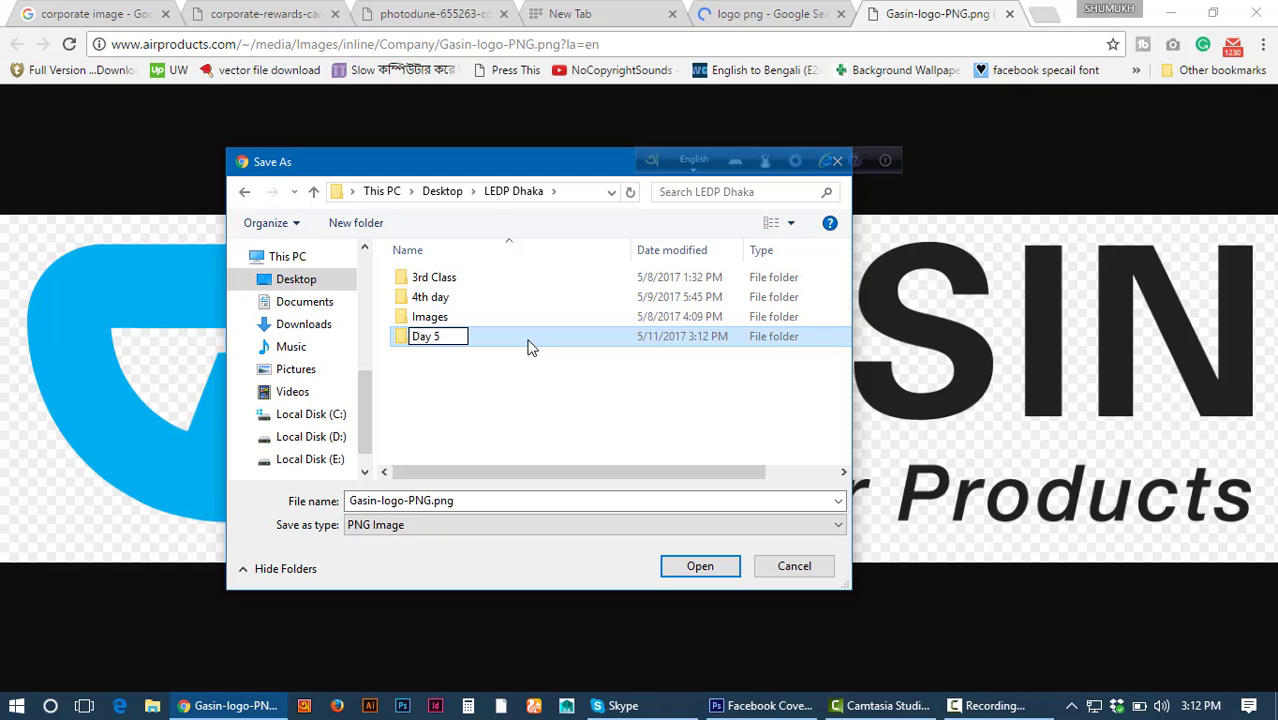
{"action": "key", "text": "Return"}
{"action": "key", "text": "Return"}
Create a subfolder named "images" inside Day 5 and open it.
{"action": "left_click", "coordinate": [356, 222]}
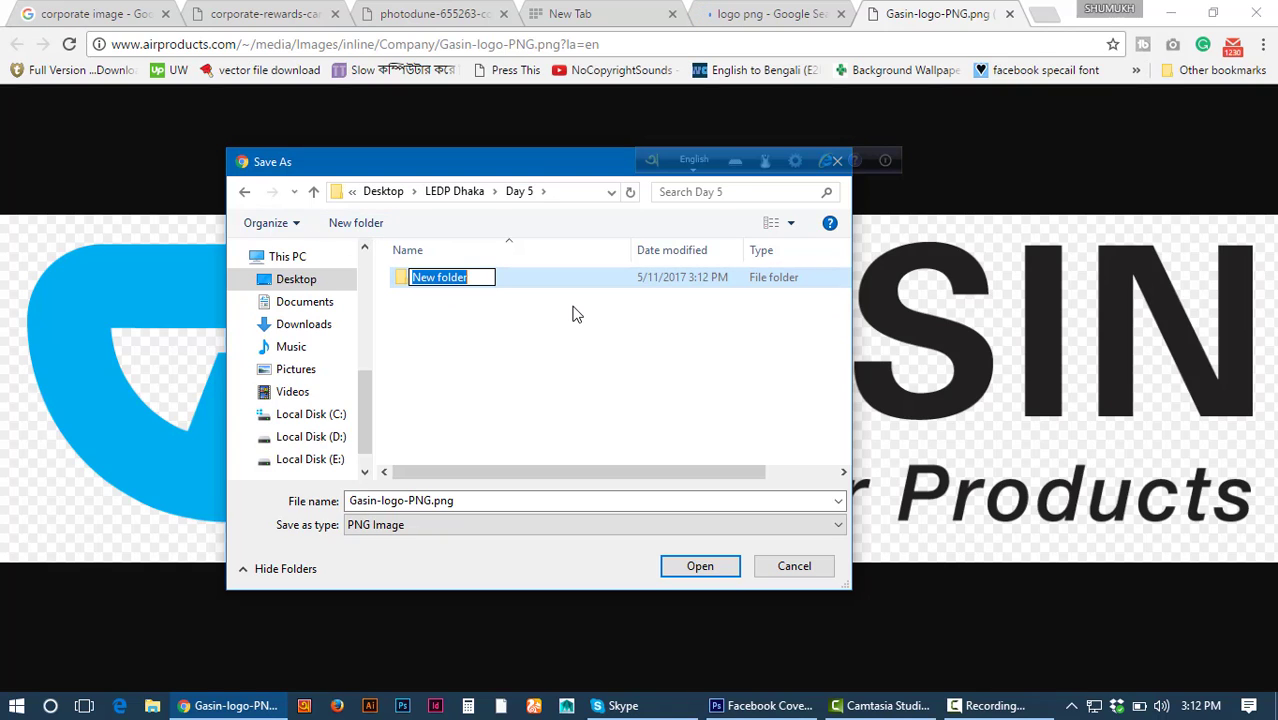
{"action": "type", "text": "imag"}
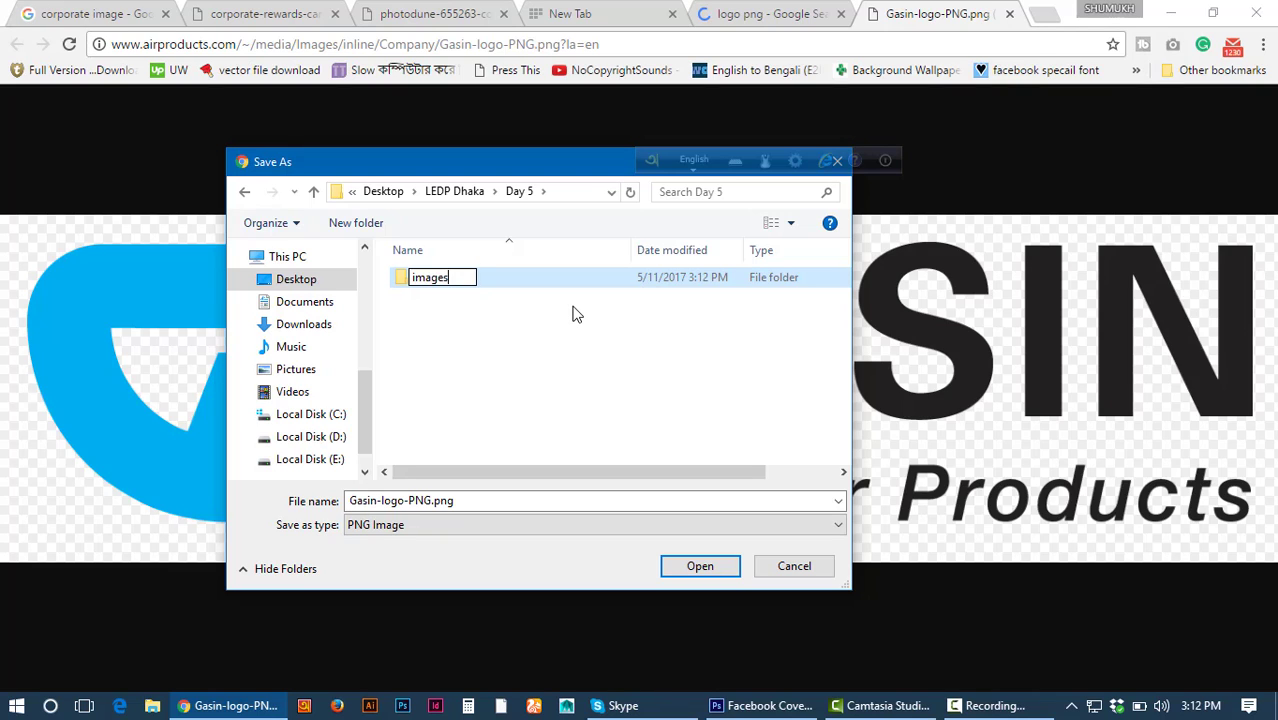
{"action": "type", "text": "es"}
{"action": "key", "text": "Return"}
{"action": "double_click", "coordinate": [491, 285]}
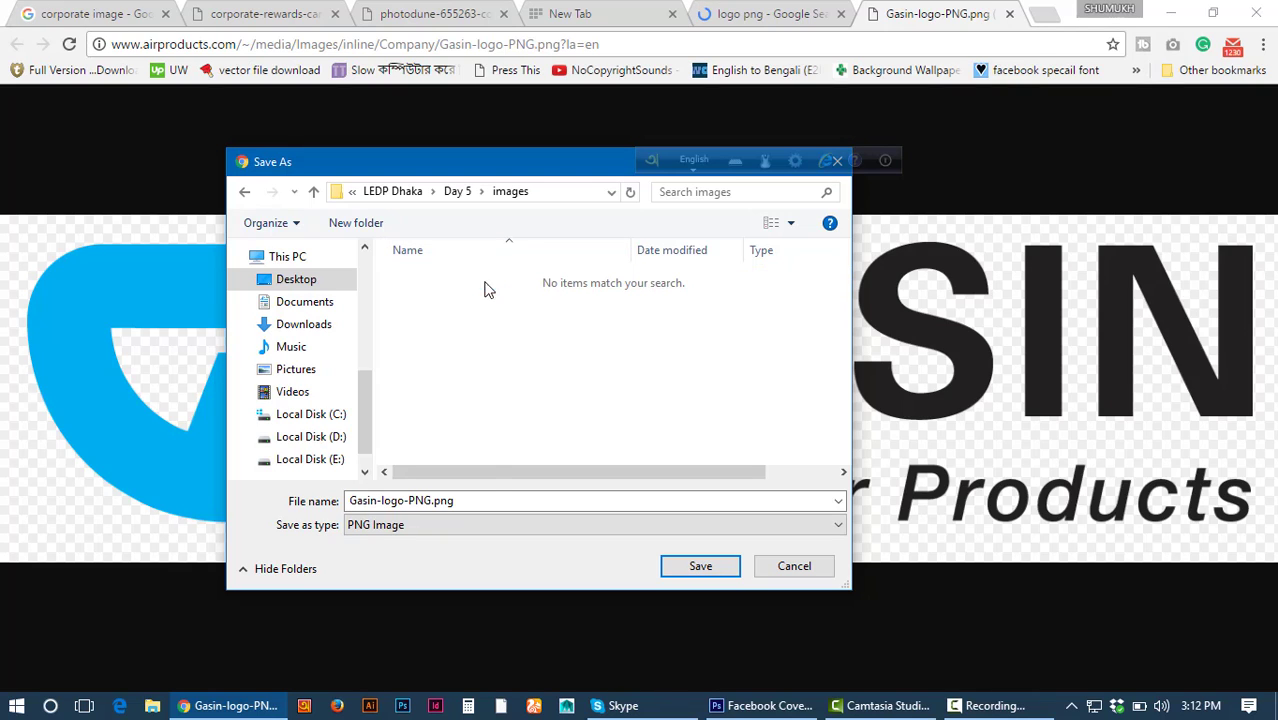
Name the file "logo" and save it as a PNG image in the images folder.
{"action": "double_click", "coordinate": [474, 501]}
{"action": "type", "text": "logo"}
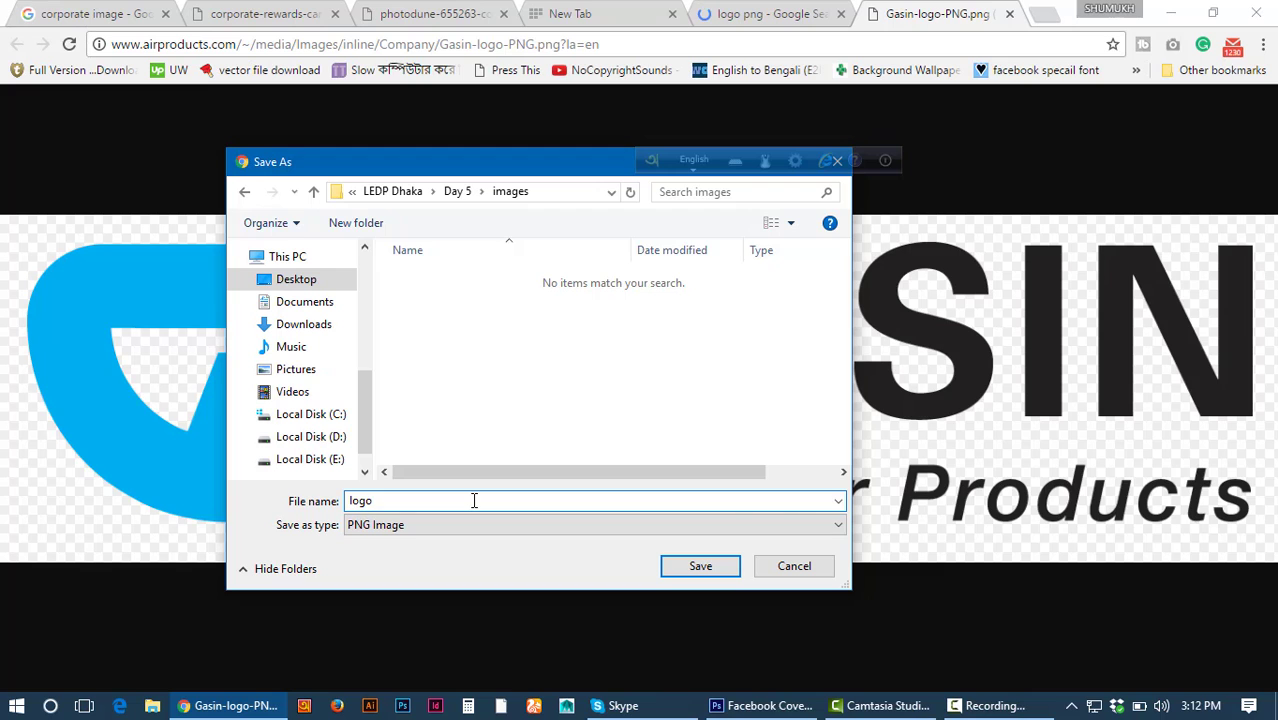
{"action": "left_click", "coordinate": [694, 575]}
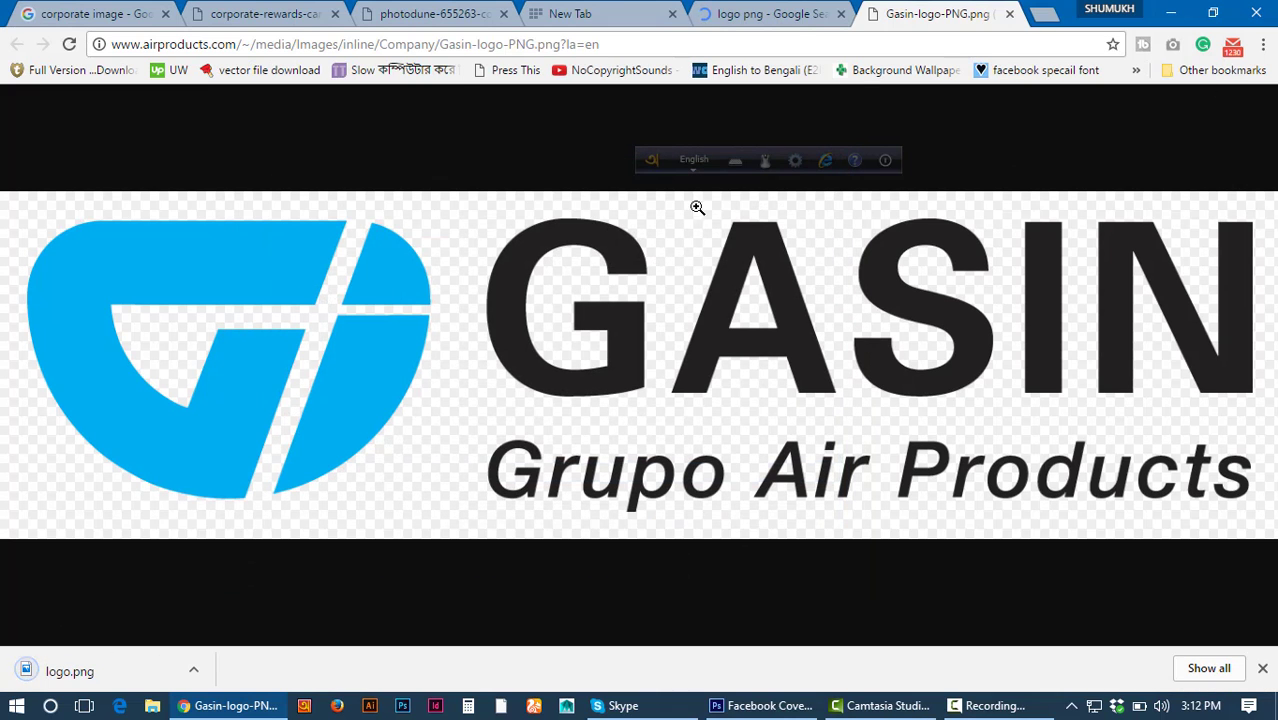
Switch to the desktop, open LEDP Dhaka > Day 5 > images in File Explorer and select logo.png.
{"action": "left_click", "coordinate": [1170, 12]}
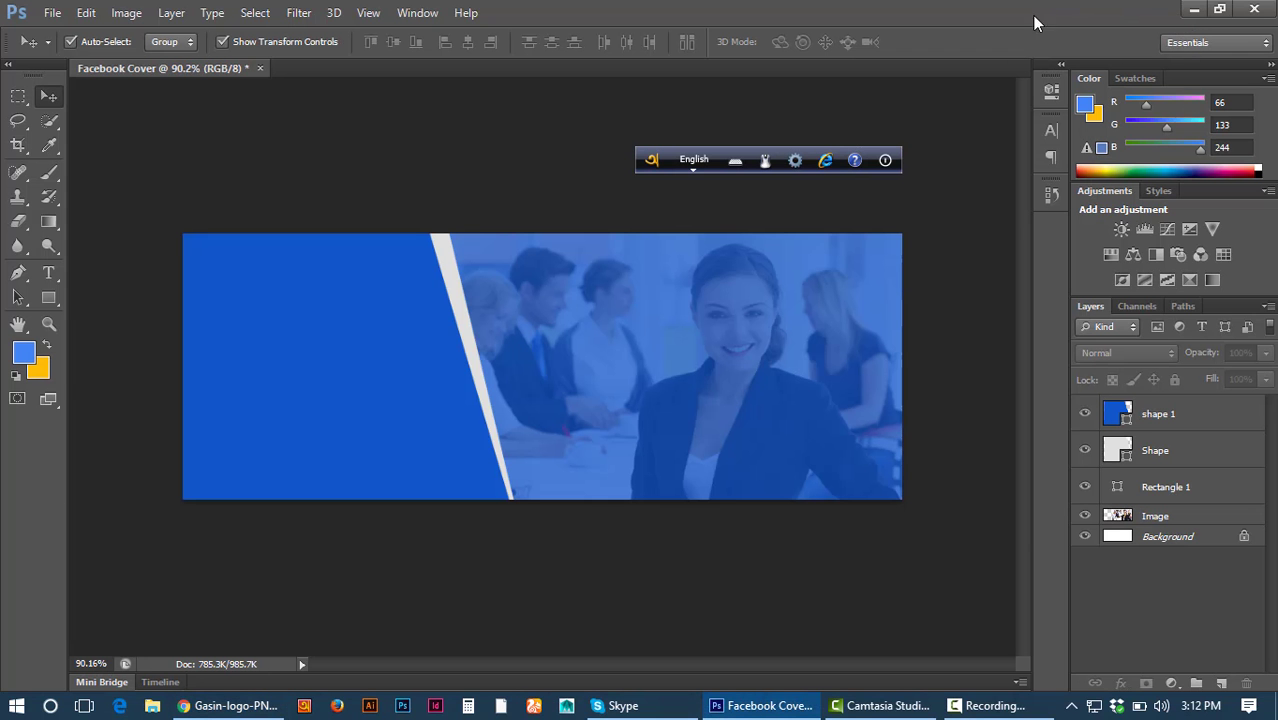
{"action": "left_click", "coordinate": [1193, 9]}
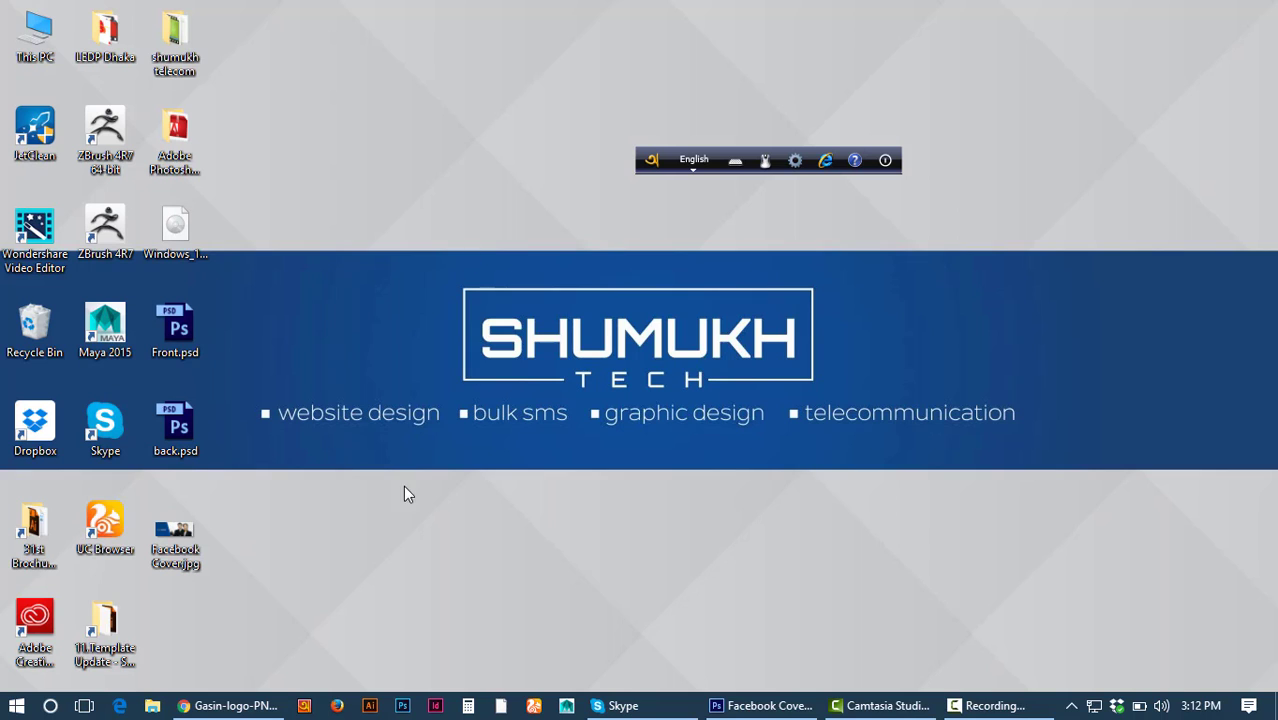
{"action": "double_click", "coordinate": [88, 50]}
{"action": "left_click", "coordinate": [216, 160]}
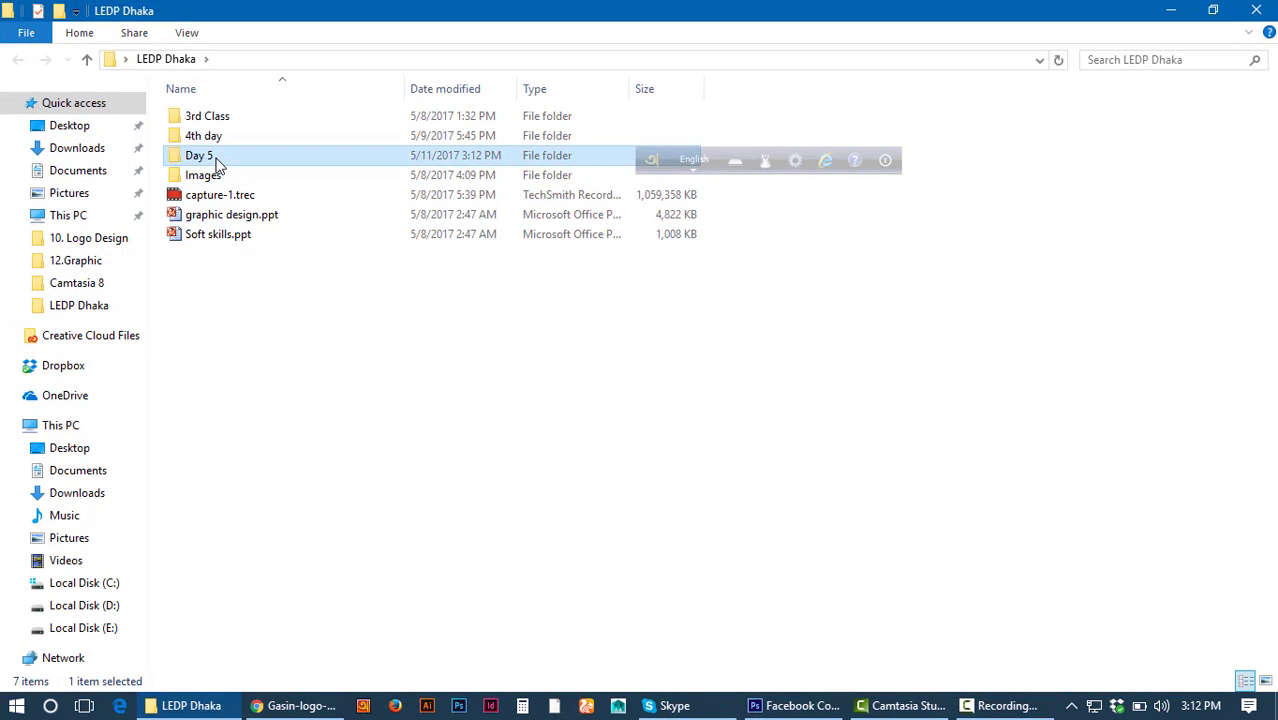
{"action": "double_click", "coordinate": [218, 160]}
{"action": "double_click", "coordinate": [228, 121]}
{"action": "left_click", "coordinate": [220, 163]}
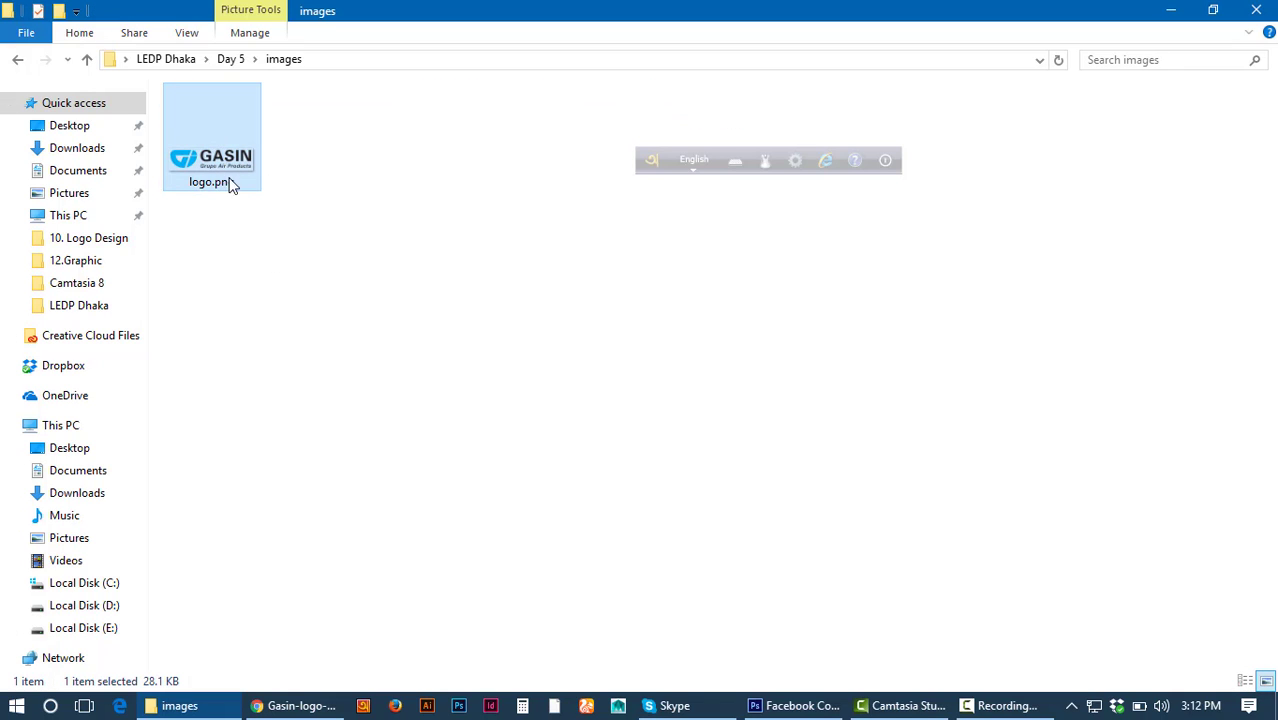
{"action": "left_click_drag", "start_coordinate": [230, 185], "coordinate": [792, 396]}
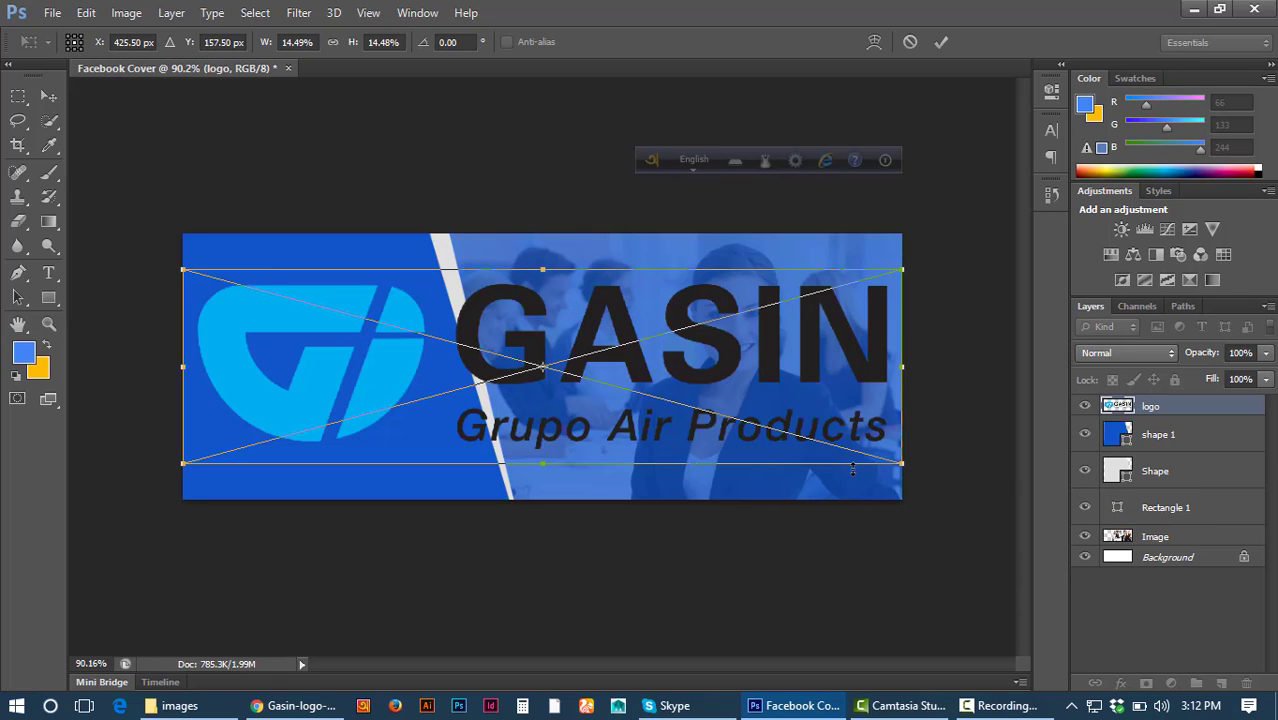
{"action": "left_click", "coordinate": [910, 45]}
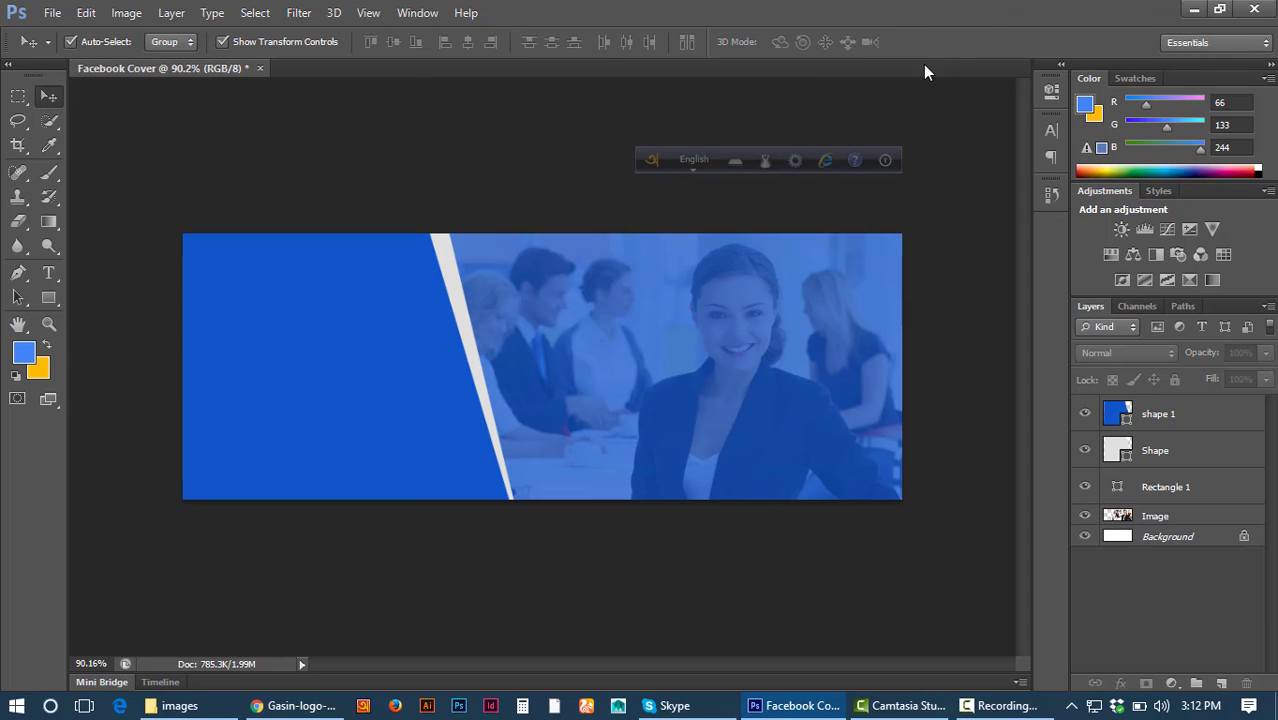
{"action": "left_click", "coordinate": [1193, 9]}
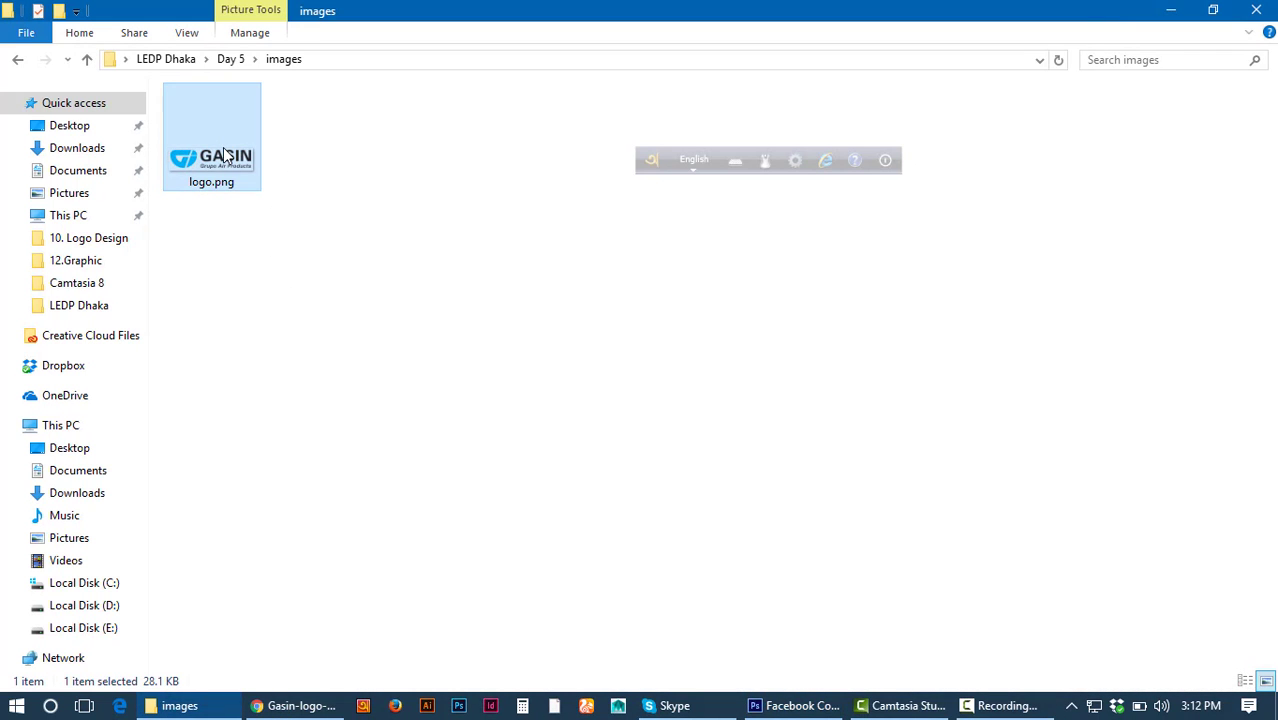
Place logo.png from the images folder into the Facebook Cover document in Photoshop.
{"action": "left_click_drag", "start_coordinate": [229, 156], "coordinate": [684, 384]}
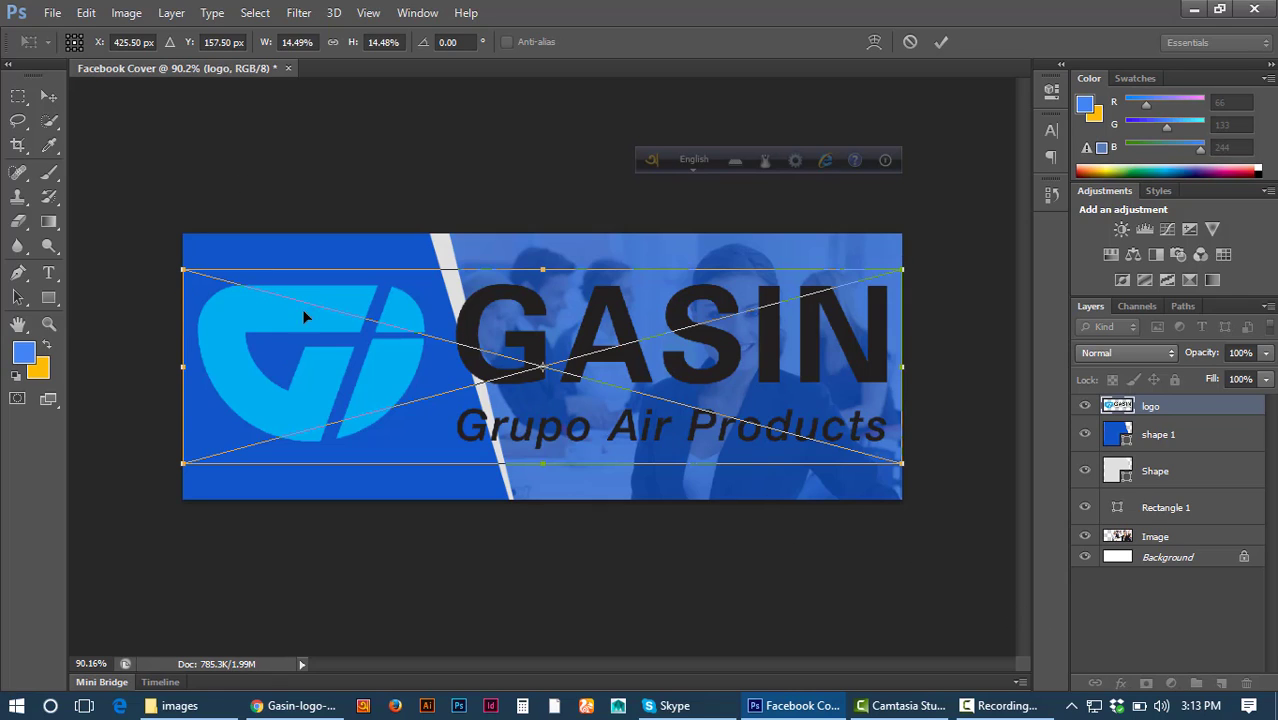
Try resizing the placed logo from different corners and from one side, undoing each change.
{"action": "left_click_drag", "start_coordinate": [183, 270], "coordinate": [218, 279]}
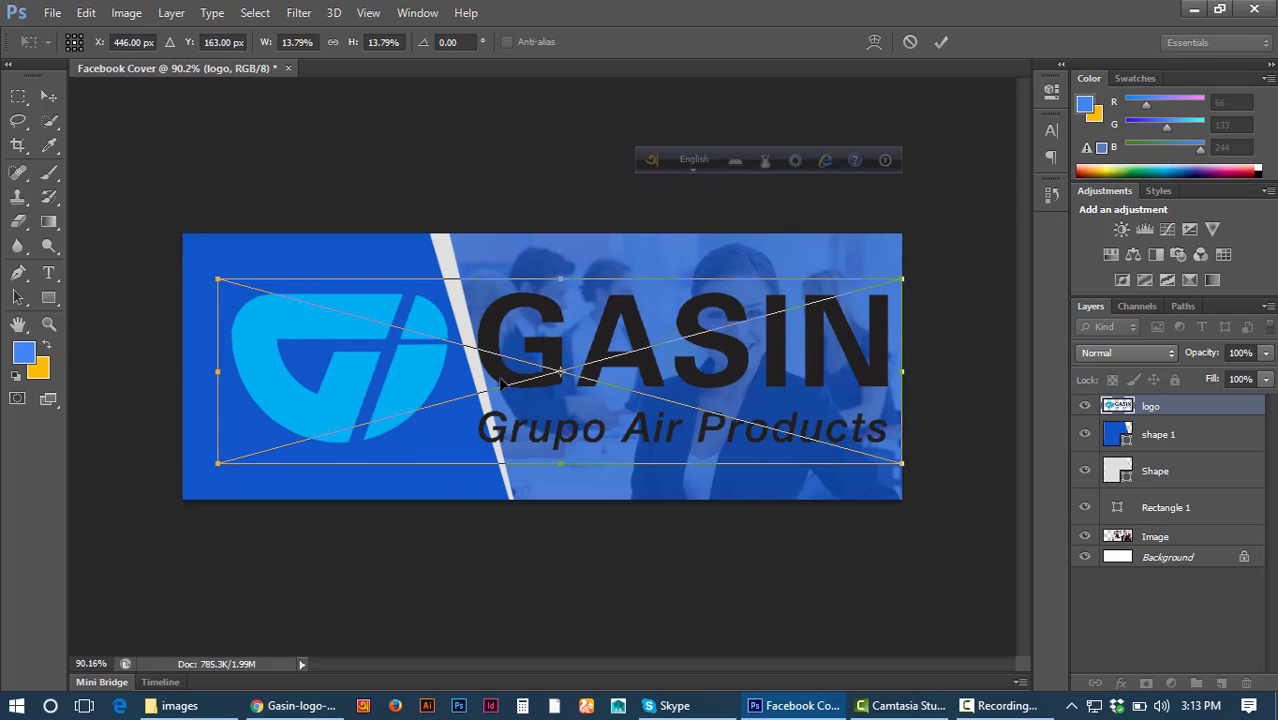
{"action": "key", "text": "ctrl+z"}
{"action": "left_click_drag", "start_coordinate": [904, 462], "coordinate": [795, 432]}
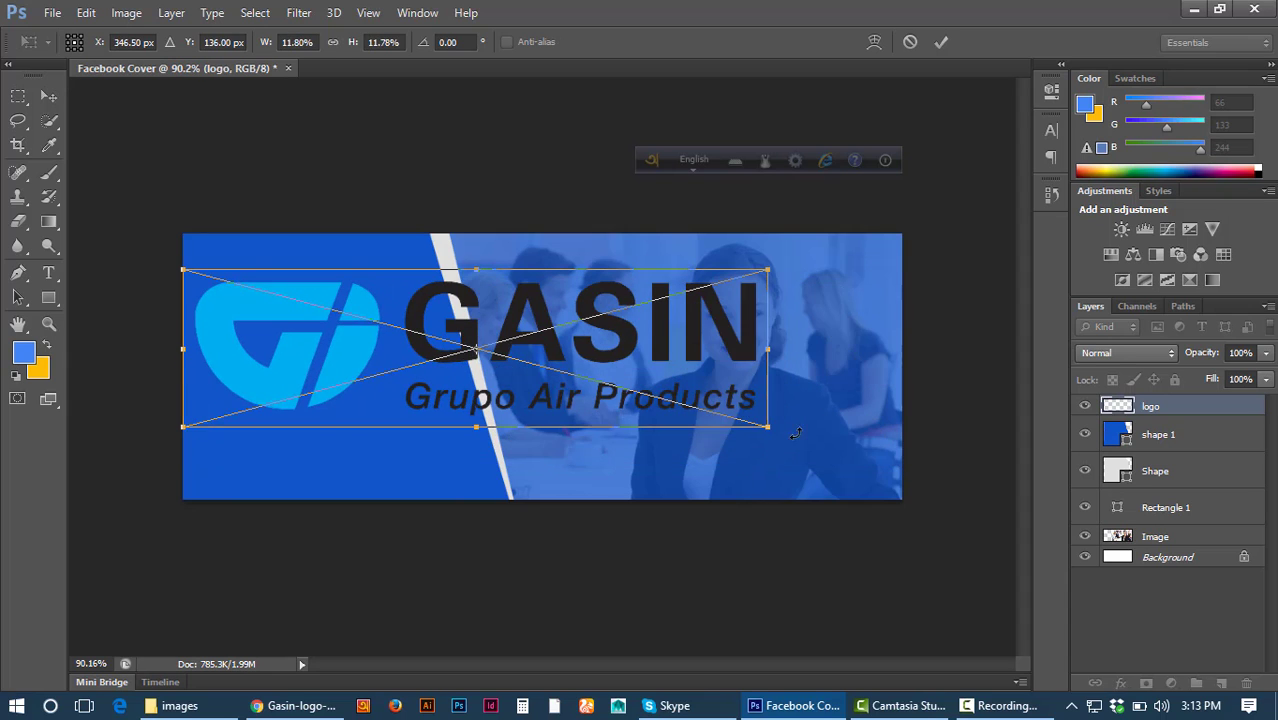
{"action": "key", "text": "ctrl+z"}
{"action": "left_click_drag", "start_coordinate": [902, 268], "coordinate": [812, 296]}
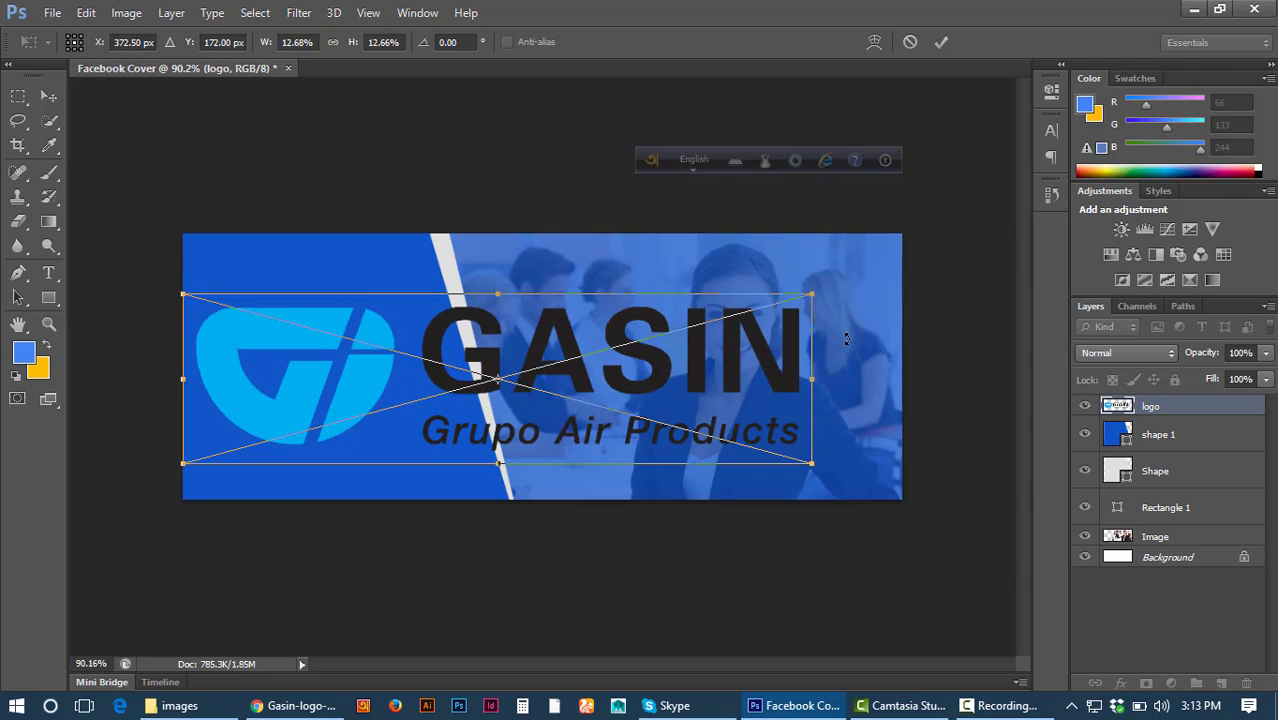
{"action": "key", "text": "ctrl+z"}
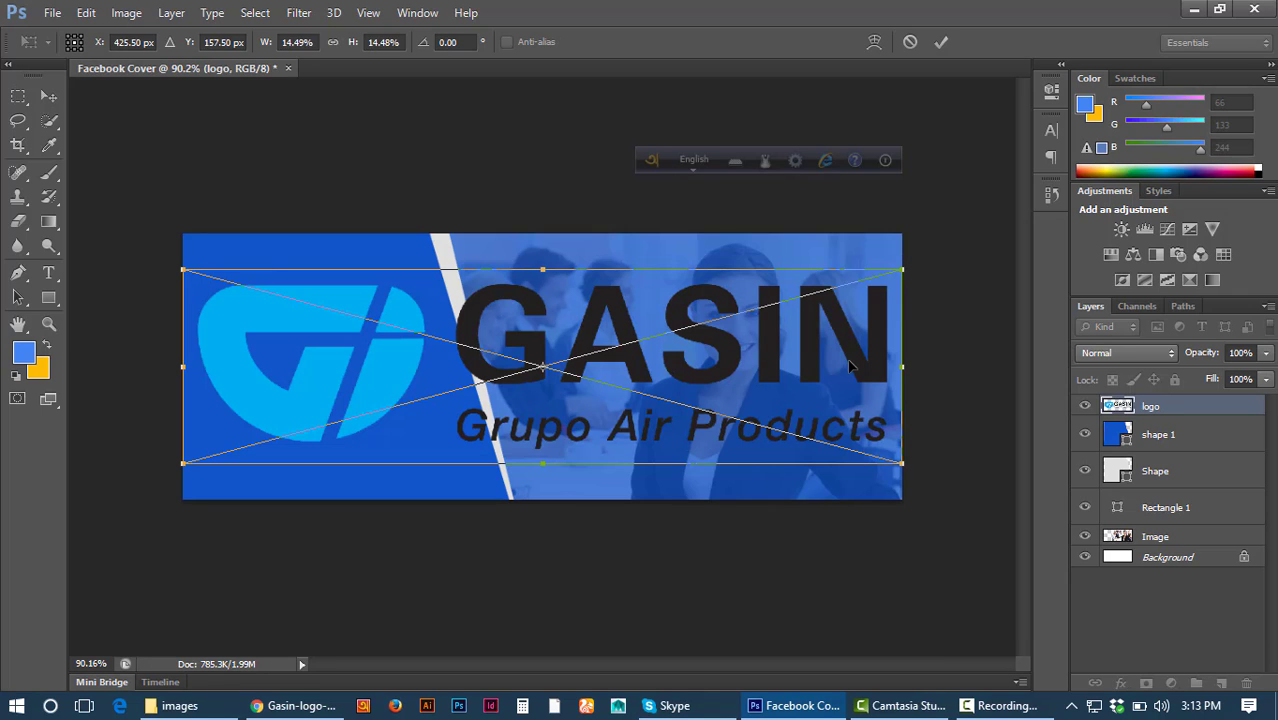
{"action": "left_click_drag", "start_coordinate": [184, 368], "coordinate": [398, 367]}
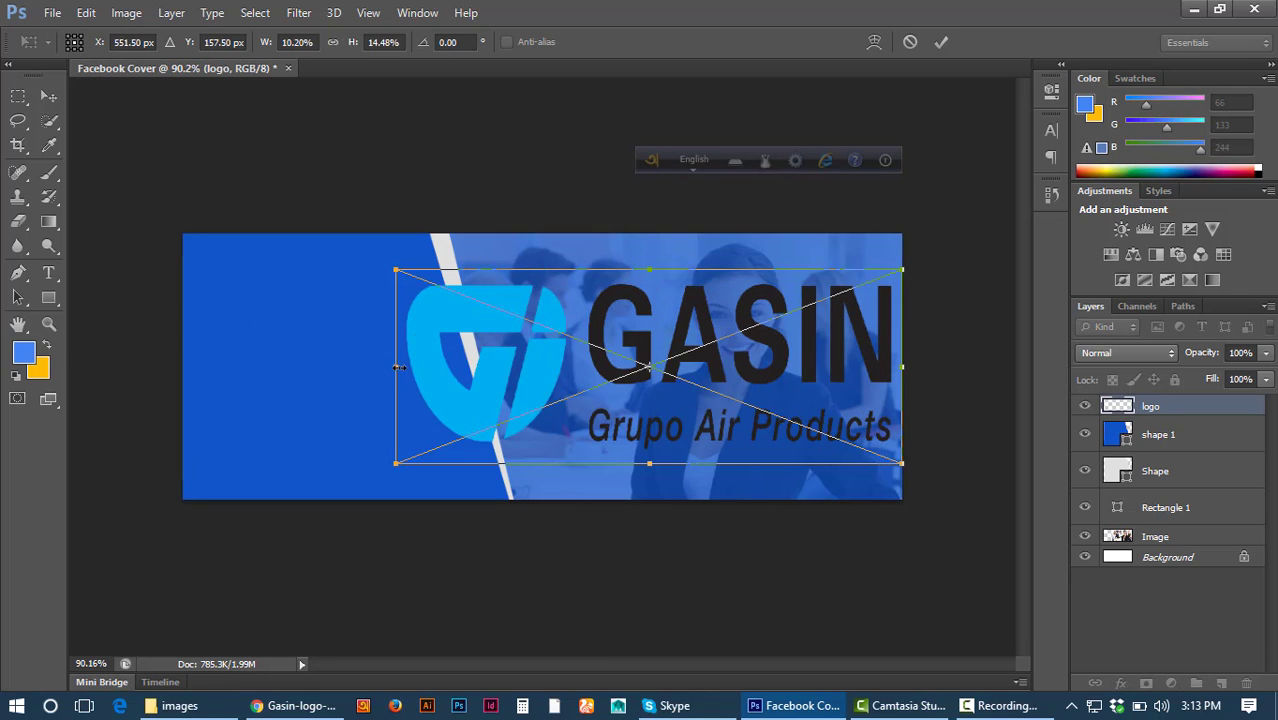
{"action": "key", "text": "ctrl+z"}
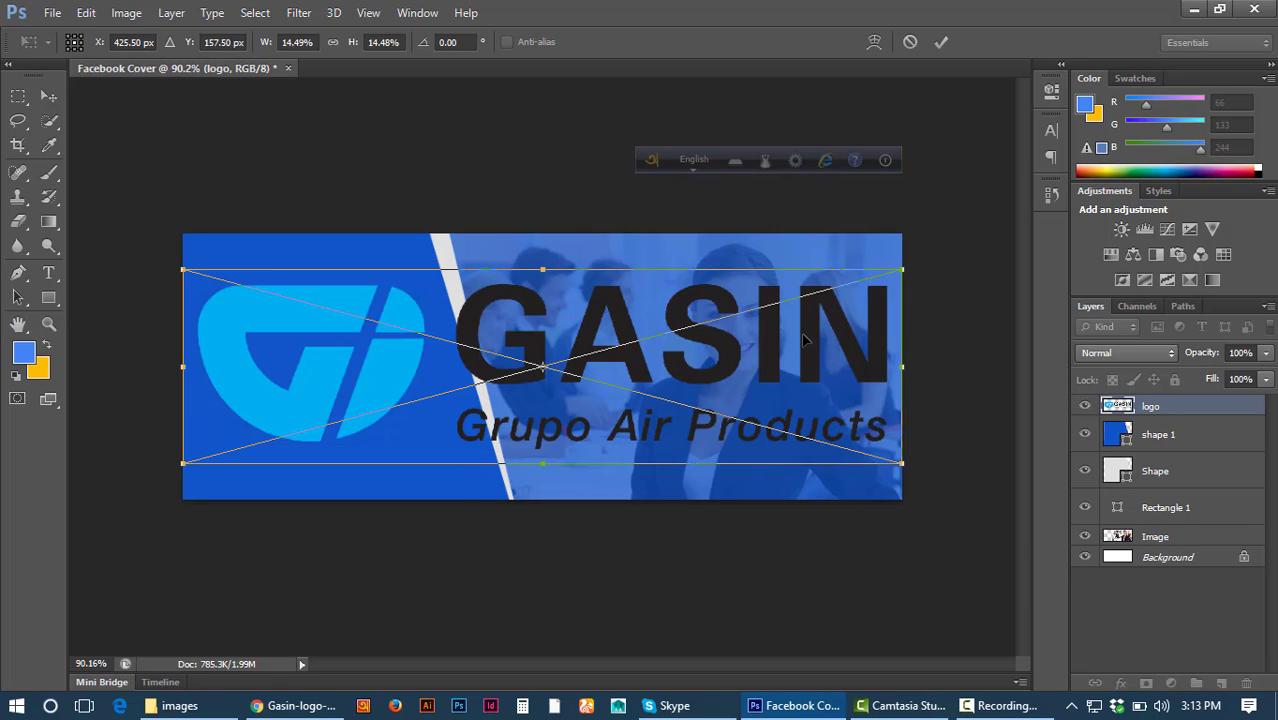
Scale the placed logo down to about 3.4% and position it in the cover's lower-right corner over the photo.
{"action": "left_click_drag", "start_coordinate": [902, 270], "coordinate": [858, 278]}
{"action": "left_click_drag", "start_coordinate": [829, 362], "coordinate": [845, 450]}
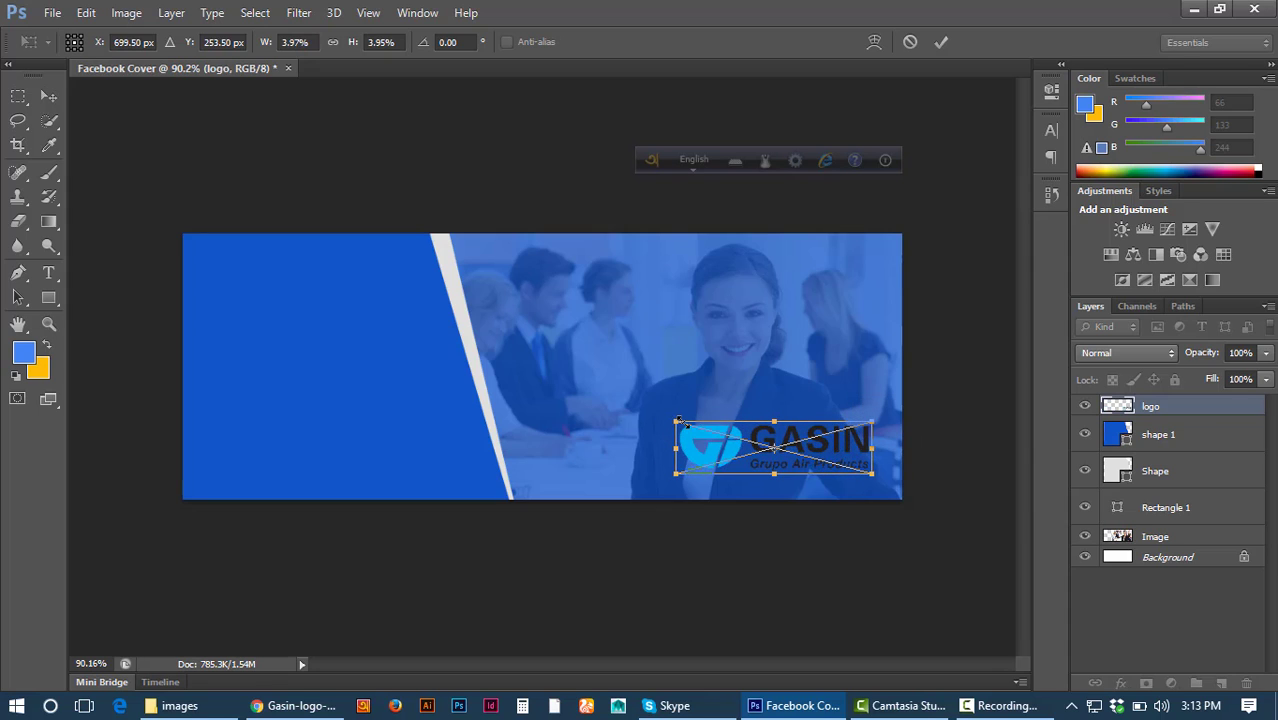
{"action": "left_click_drag", "start_coordinate": [676, 422], "coordinate": [708, 433]}
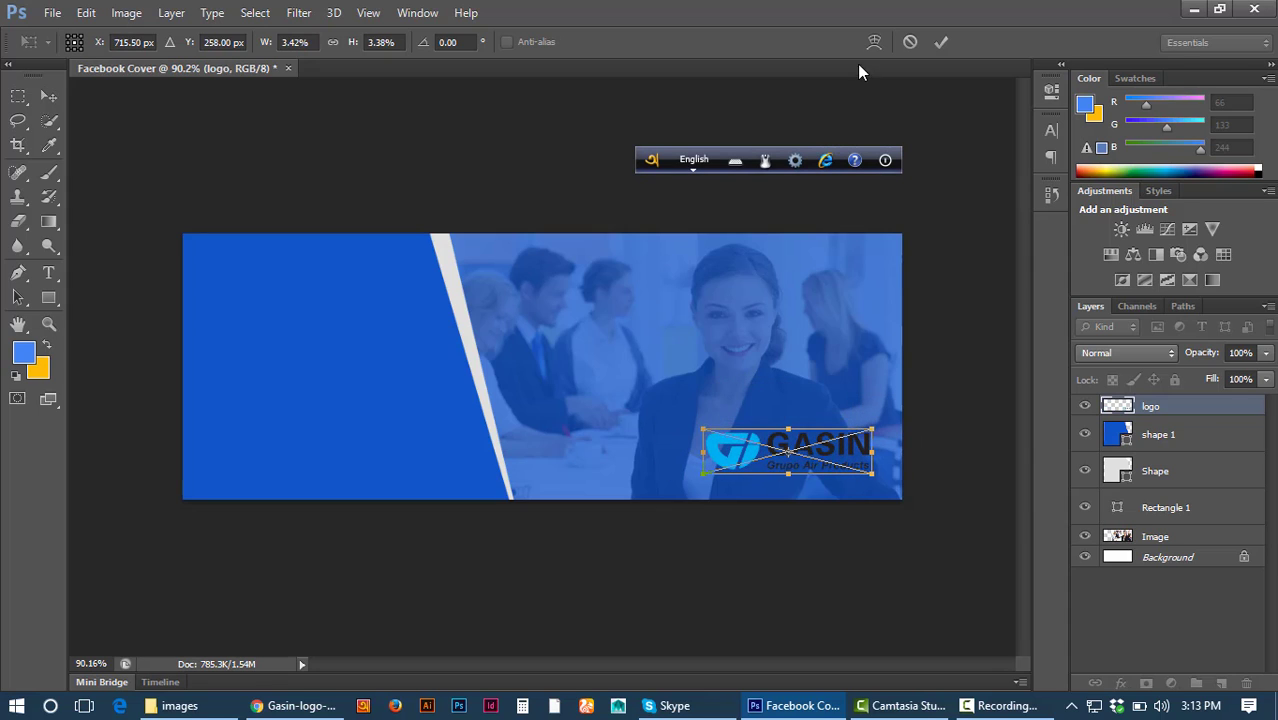
{"action": "left_click", "coordinate": [941, 41]}
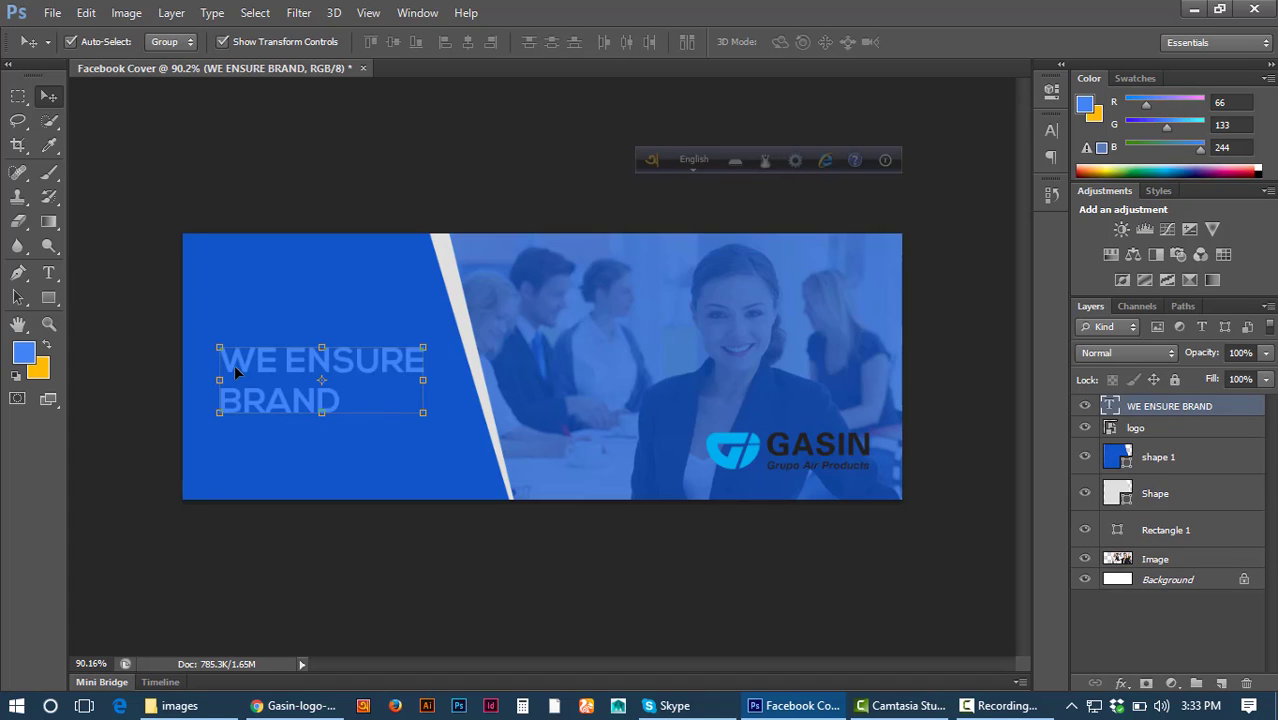
Change the font of the "WE ENSURE" line to Nexa Light.
{"action": "left_click", "coordinate": [48, 272]}
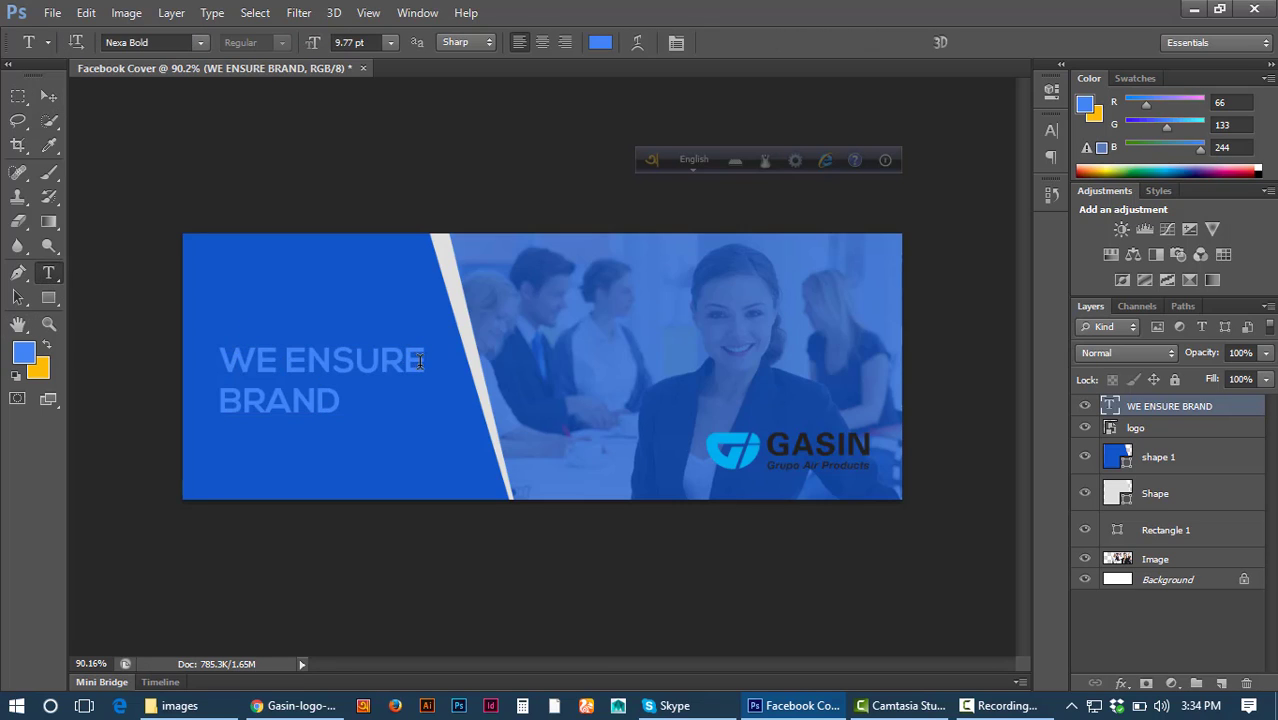
{"action": "left_click_drag", "start_coordinate": [420, 362], "coordinate": [197, 350]}
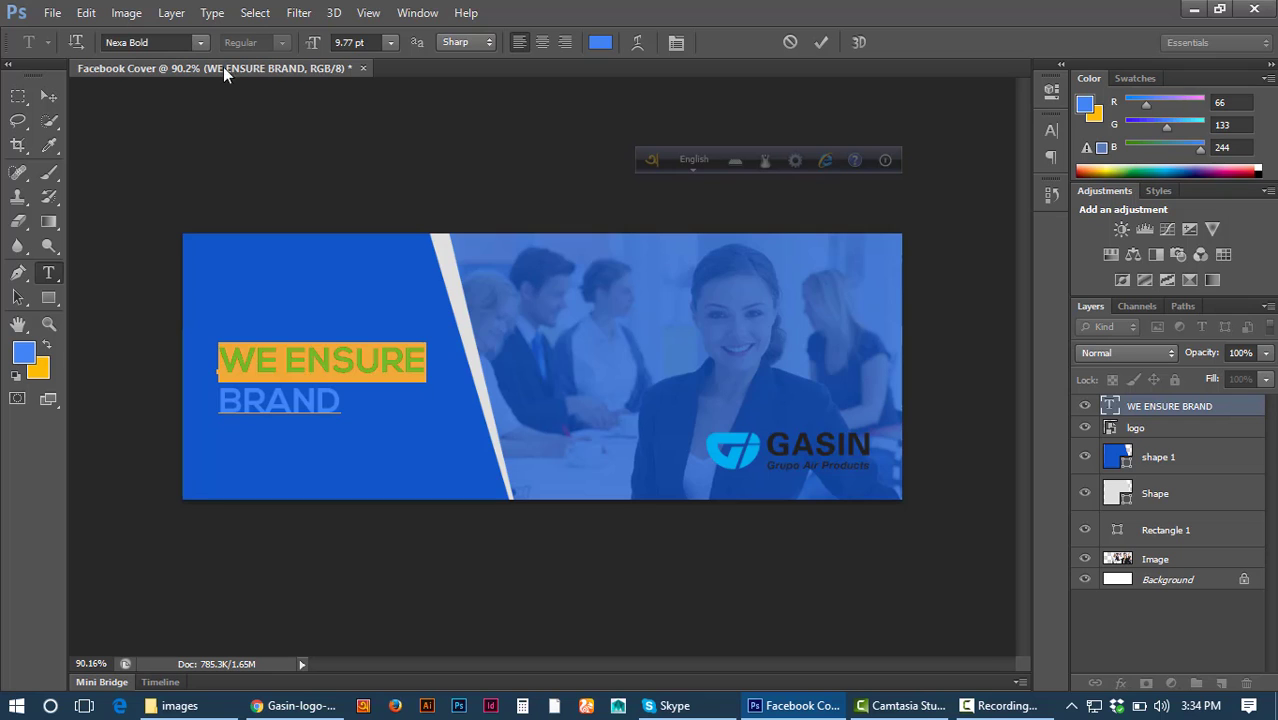
{"action": "left_click", "coordinate": [202, 42]}
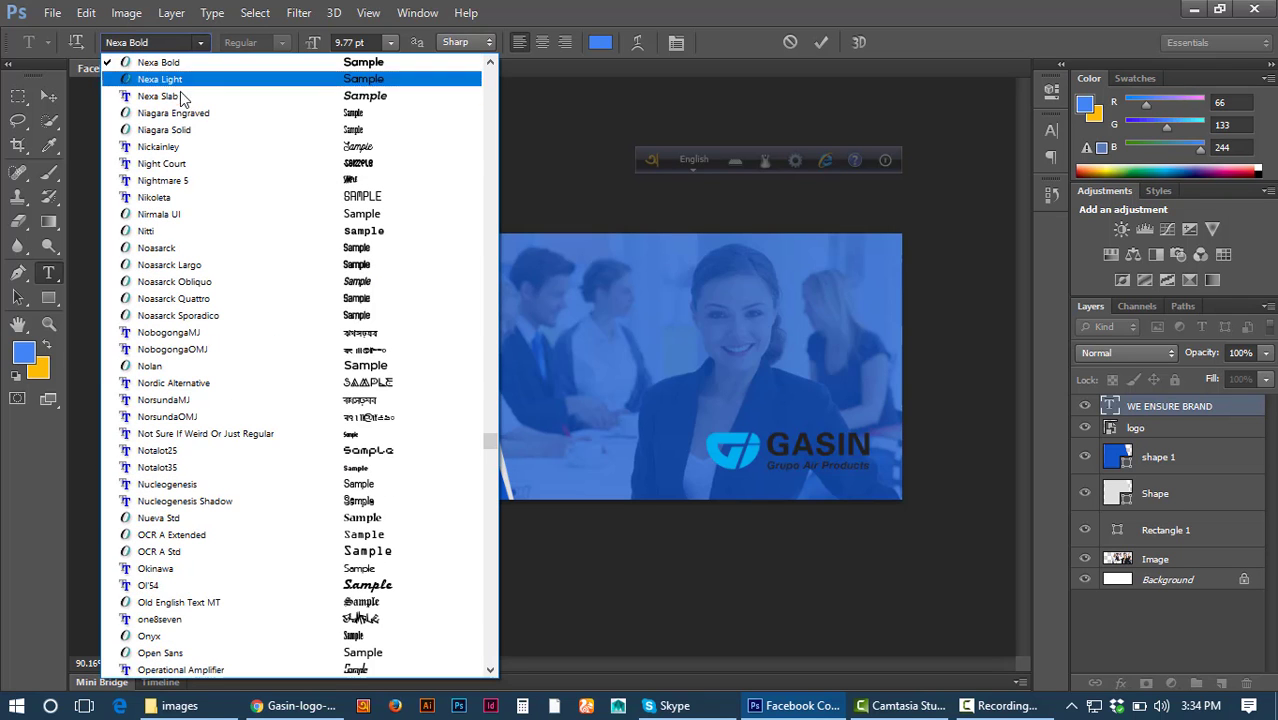
{"action": "left_click", "coordinate": [180, 80]}
{"action": "left_click", "coordinate": [352, 360]}
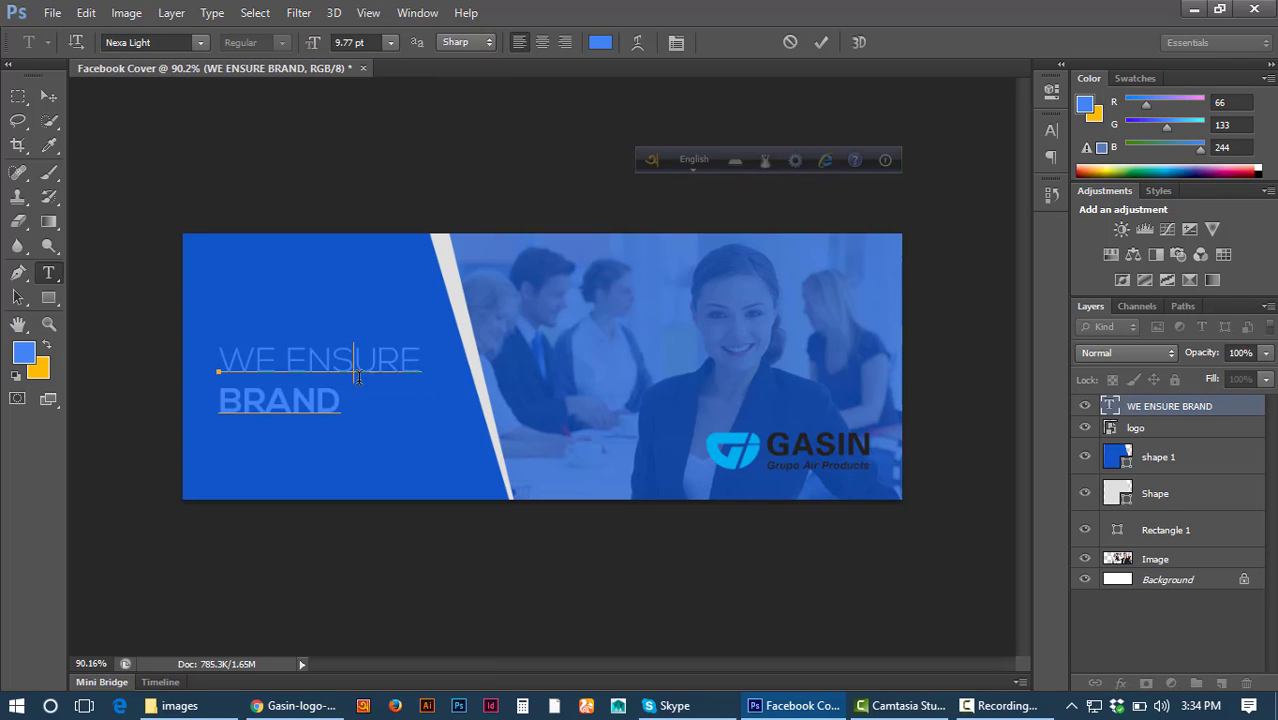
{"action": "left_click", "coordinate": [49, 96]}
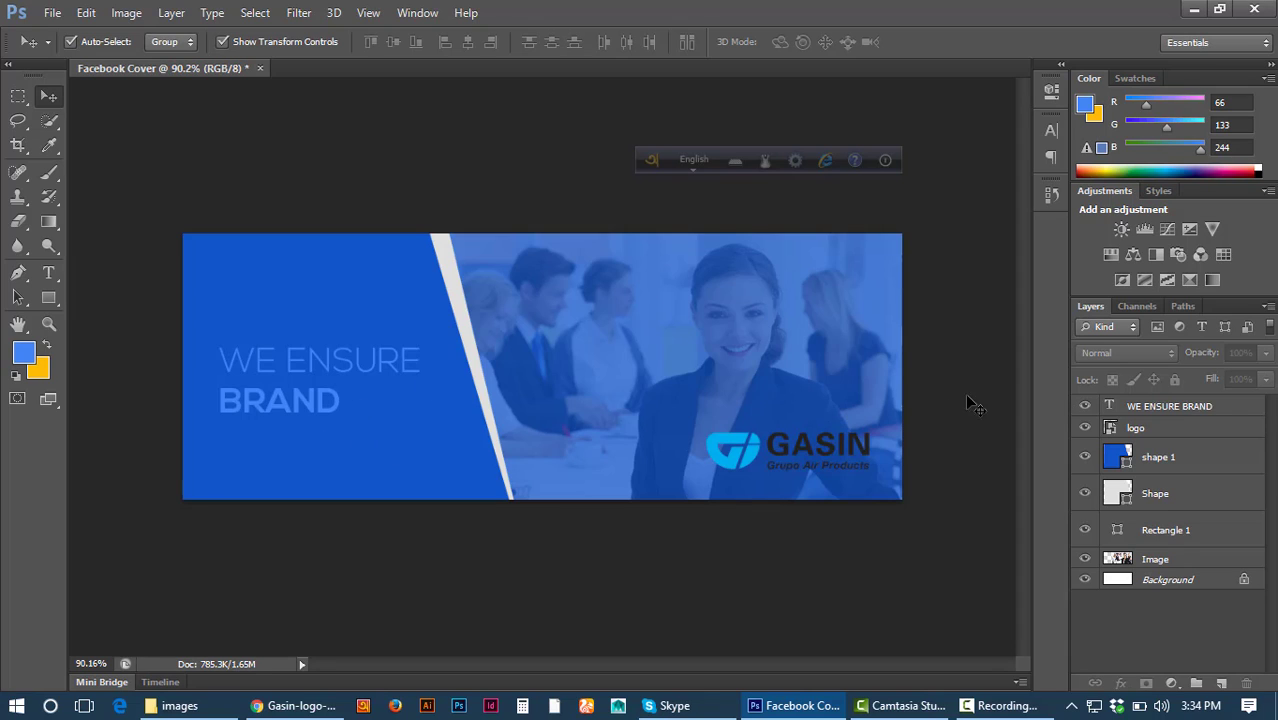
Set the colour of the whole "WE ENSURE BRAND" text to white (ffffff) and deselect the layer.
{"action": "left_click", "coordinate": [1114, 409]}
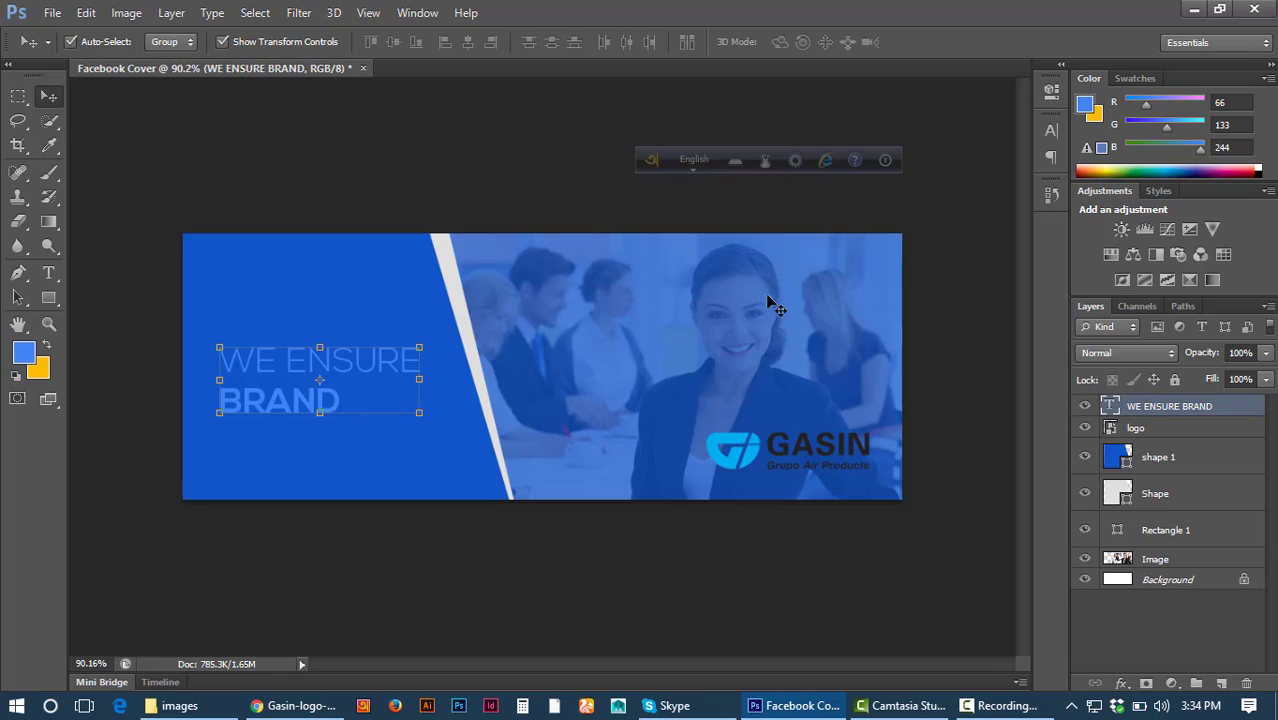
{"action": "double_click", "coordinate": [1110, 410]}
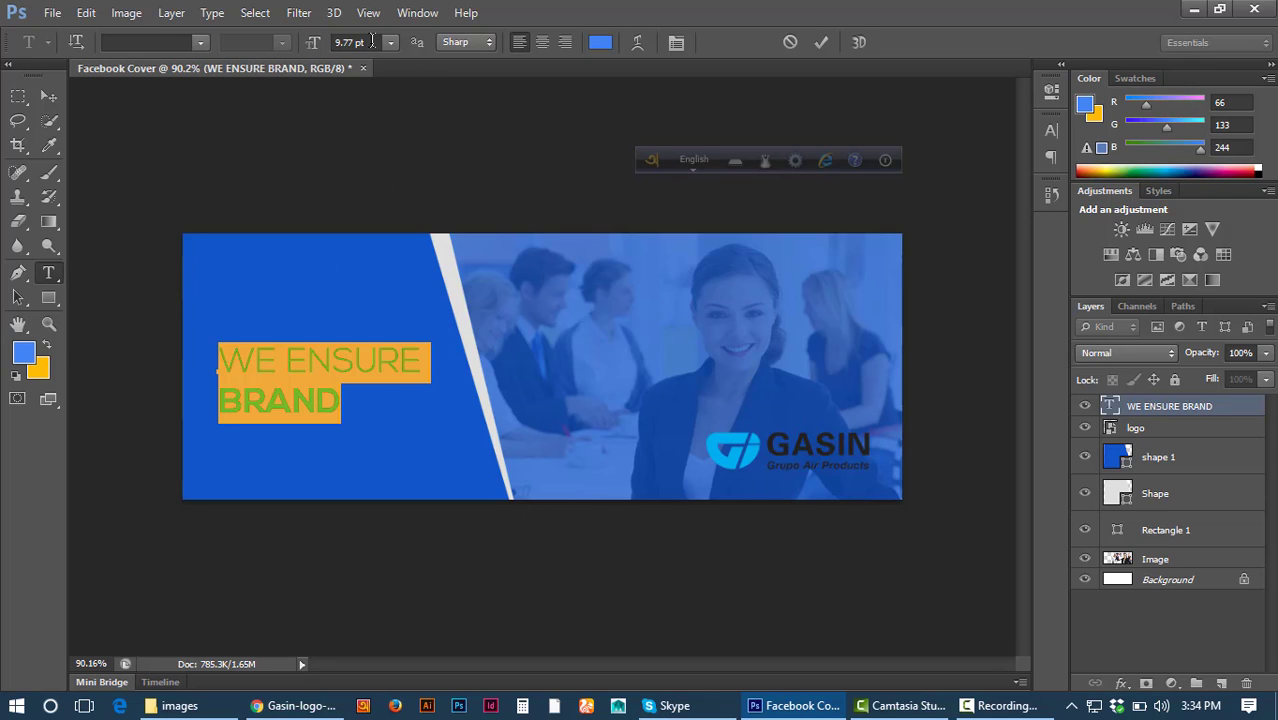
{"action": "left_click", "coordinate": [600, 42]}
{"action": "left_click_drag", "start_coordinate": [710, 196], "coordinate": [484, 91]}
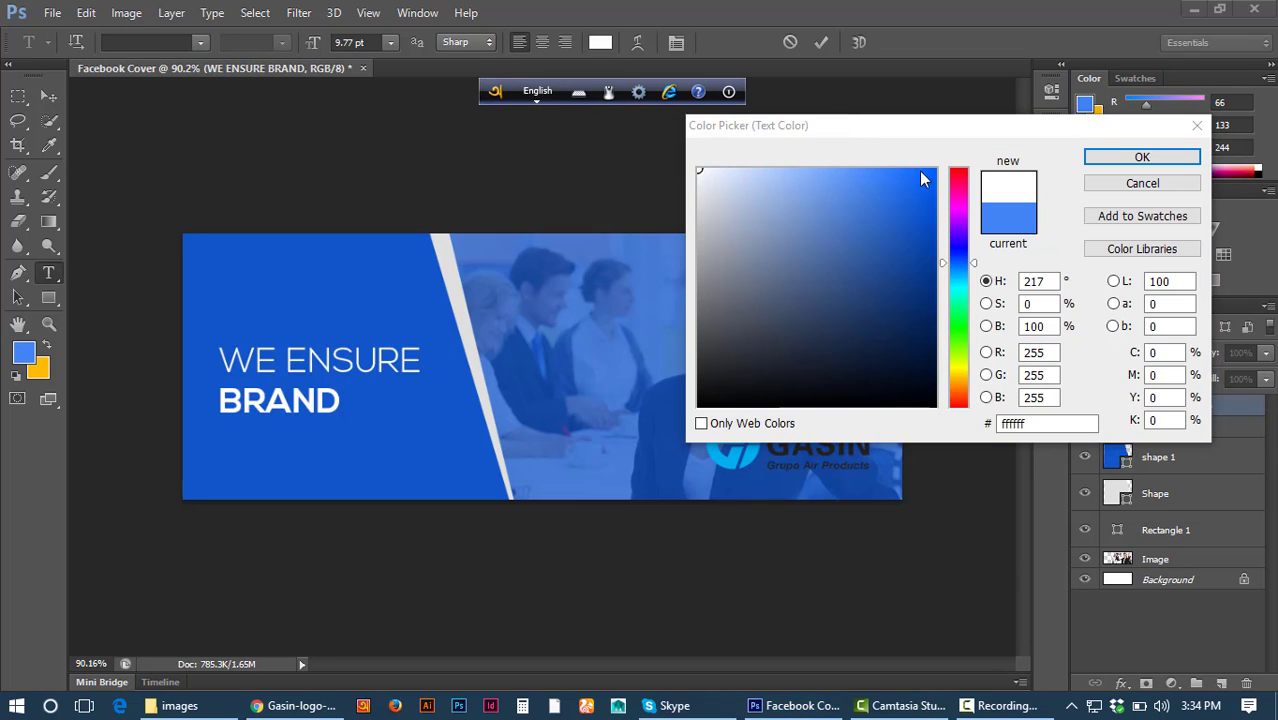
{"action": "left_click", "coordinate": [1095, 172]}
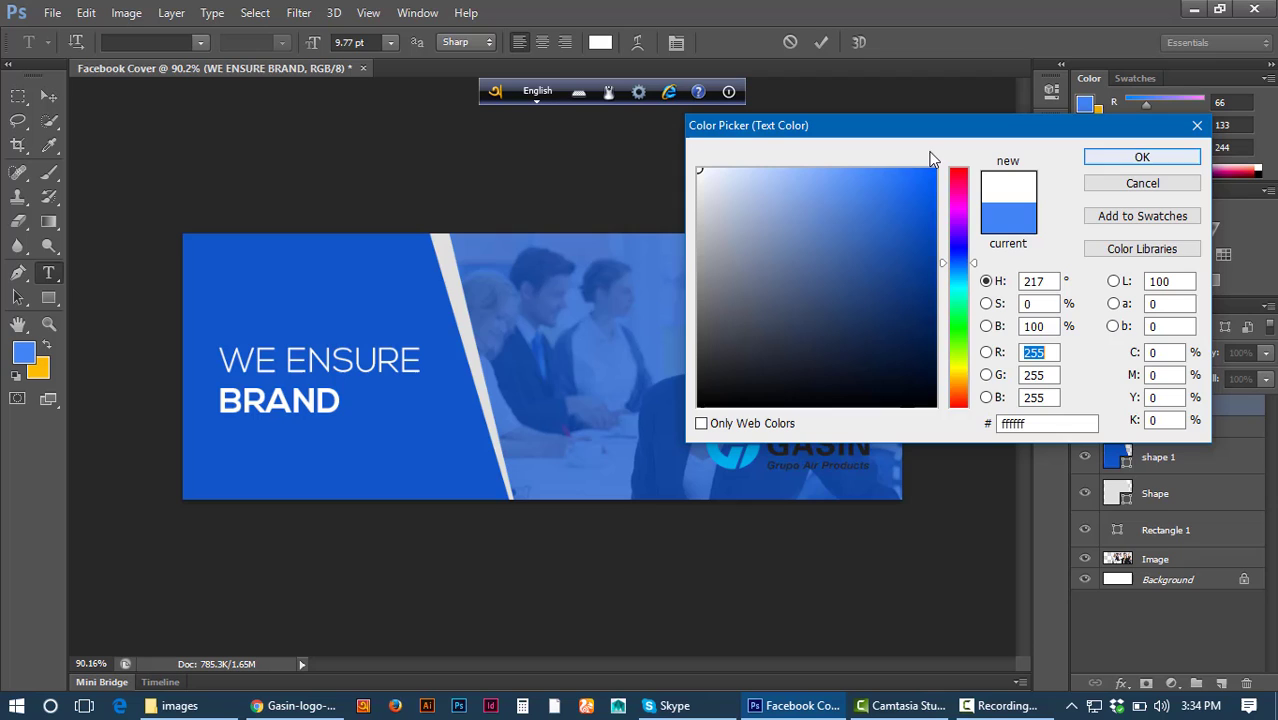
{"action": "left_click", "coordinate": [1112, 158]}
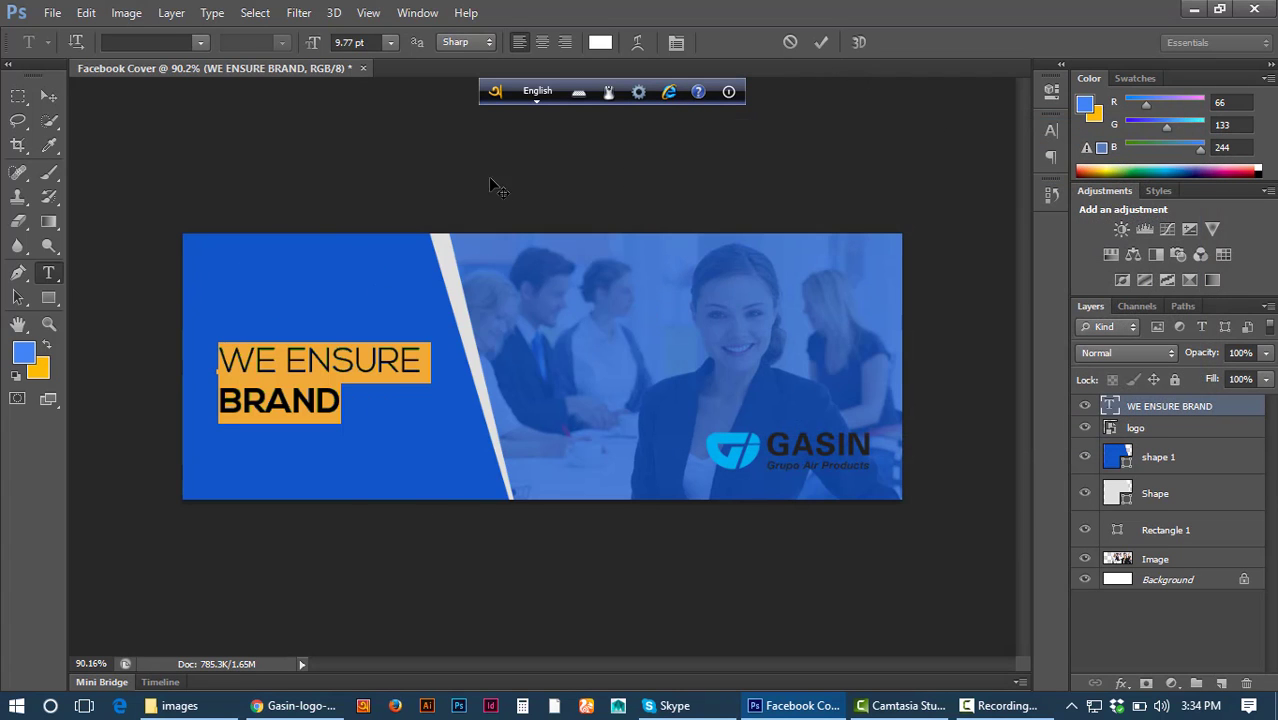
{"action": "left_click", "coordinate": [820, 42]}
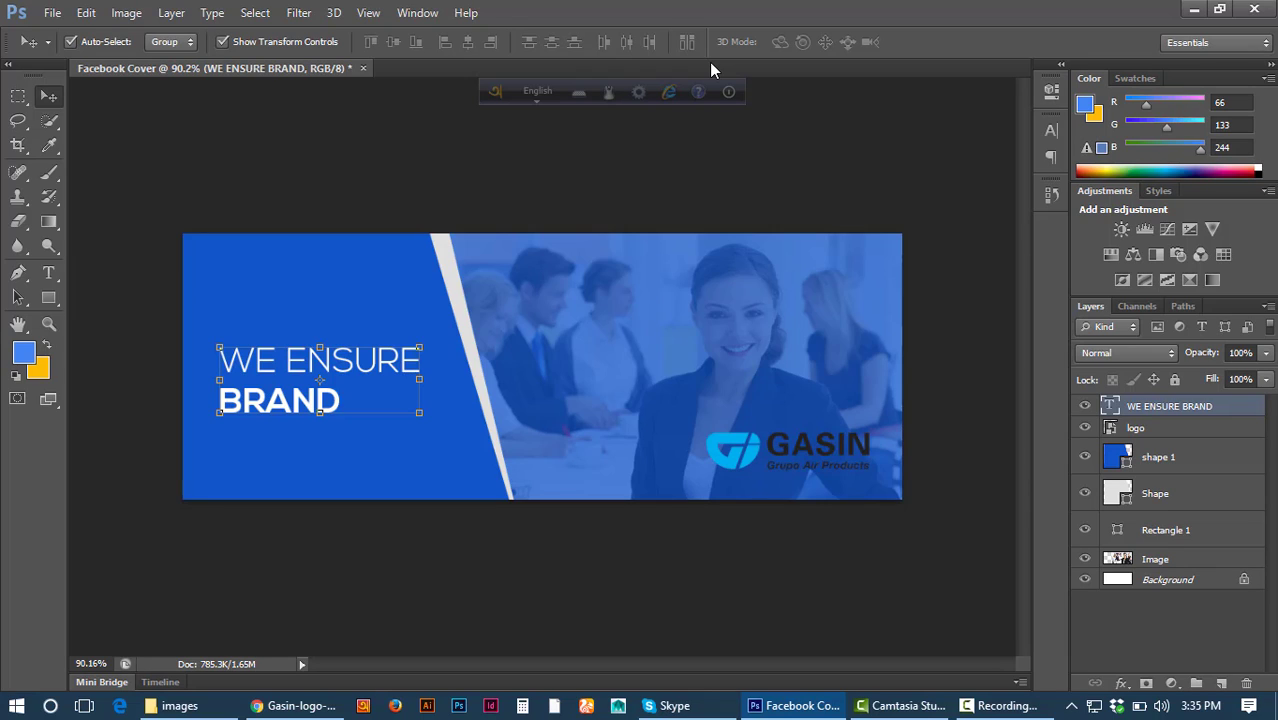
{"action": "left_click", "coordinate": [18, 96]}
{"action": "left_click", "coordinate": [349, 164]}
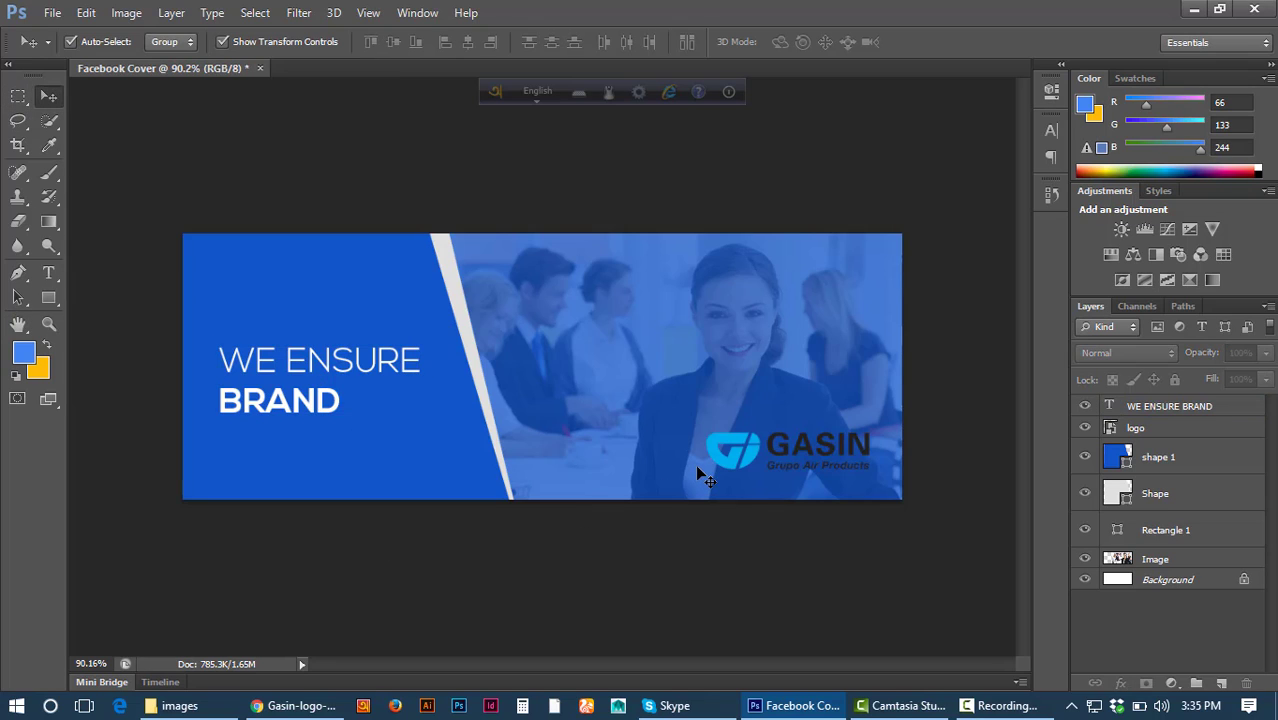
Open the contents of the logo layer's smart object for editing.
{"action": "left_click", "coordinate": [858, 438]}
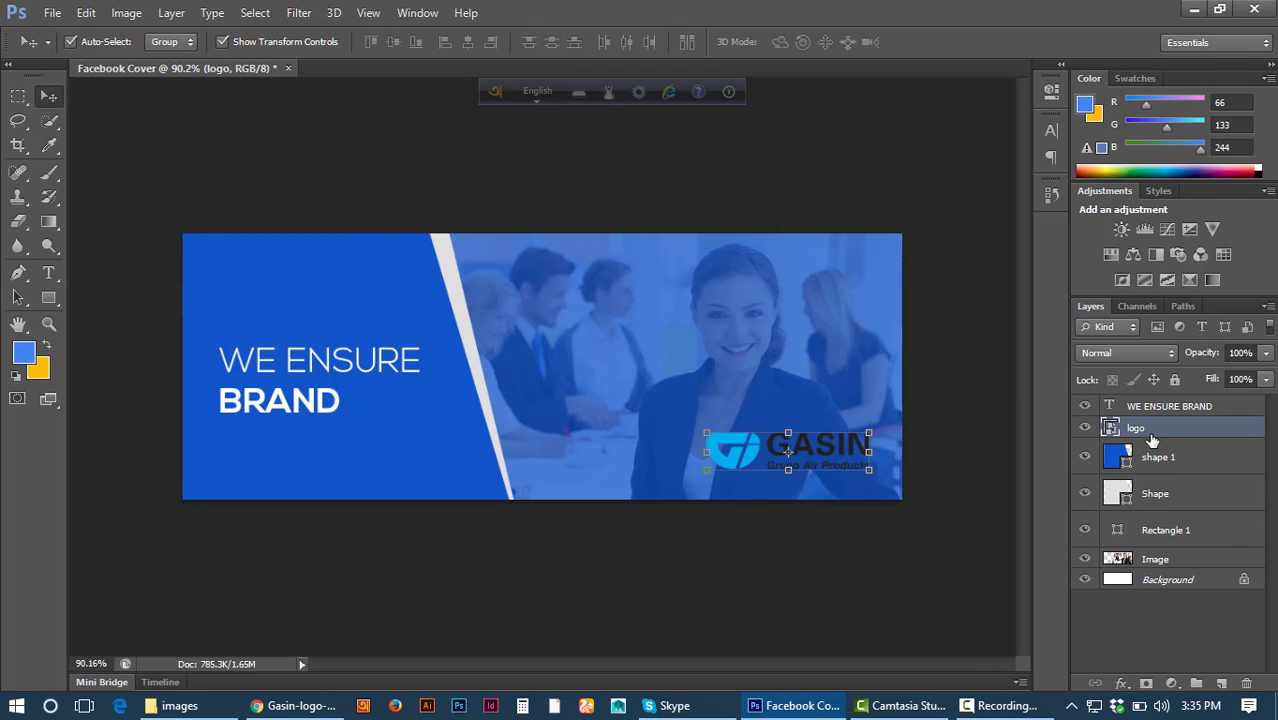
{"action": "scroll", "coordinate": [785, 465], "scroll_direction": "up", "scroll_amount": 3}
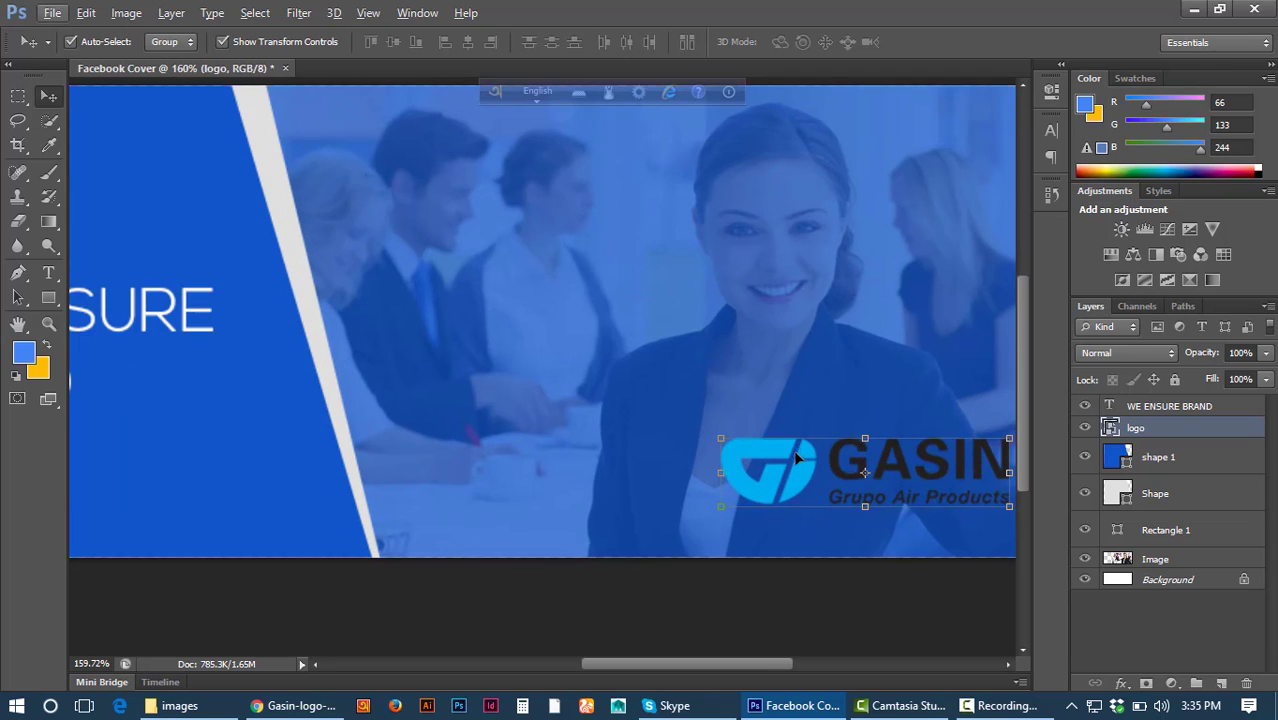
{"action": "double_click", "coordinate": [1110, 428]}
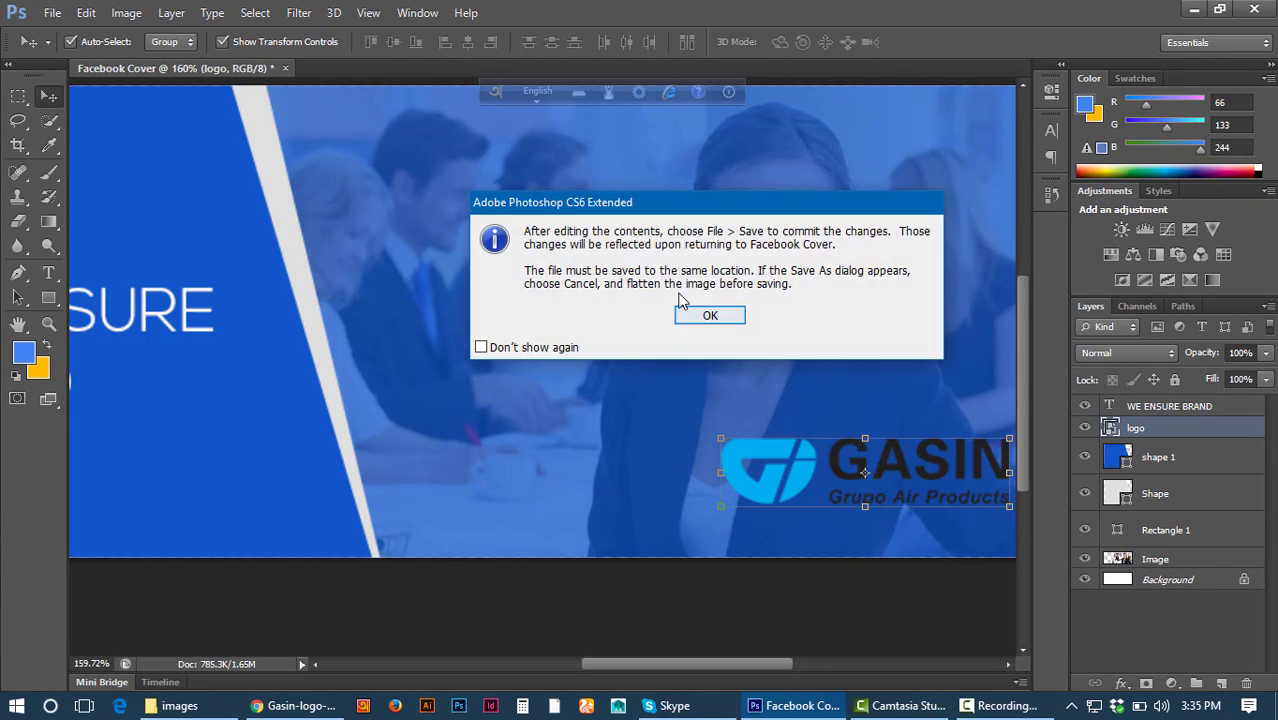
{"action": "left_click", "coordinate": [708, 316]}
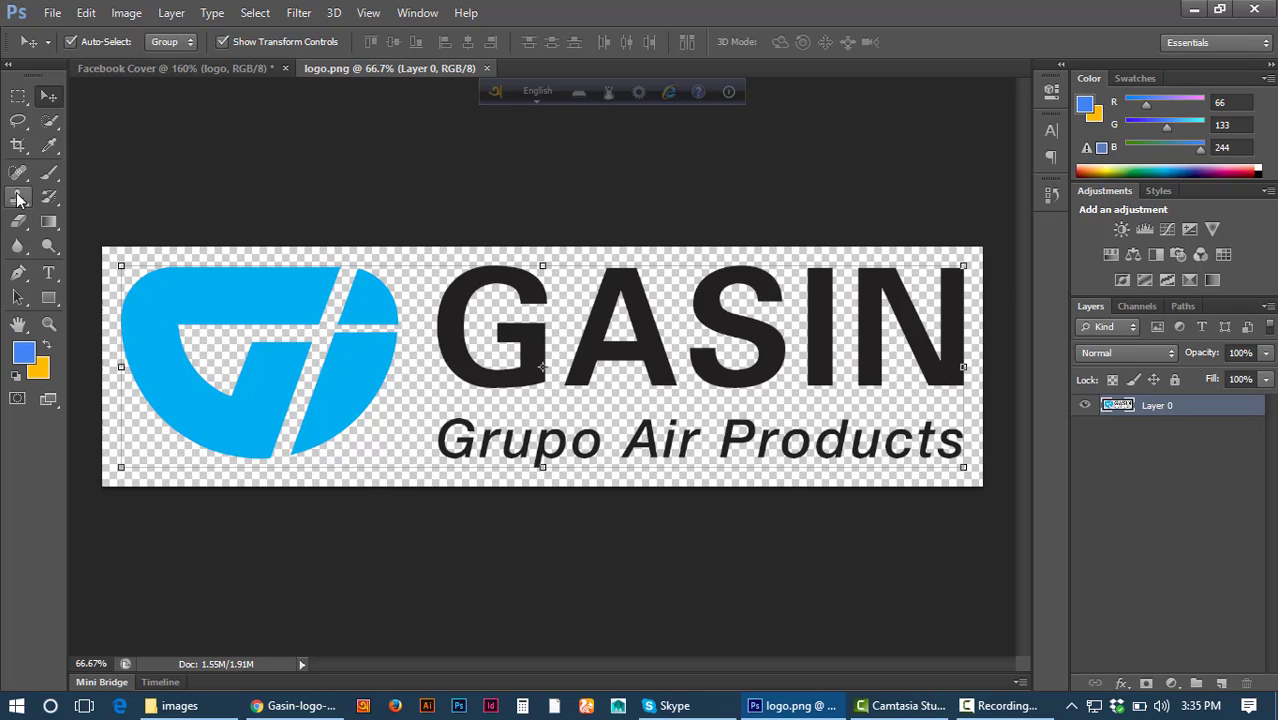
Try cropping logo.png down to the blue symbol alone, and undo the crop.
{"action": "left_click", "coordinate": [18, 146]}
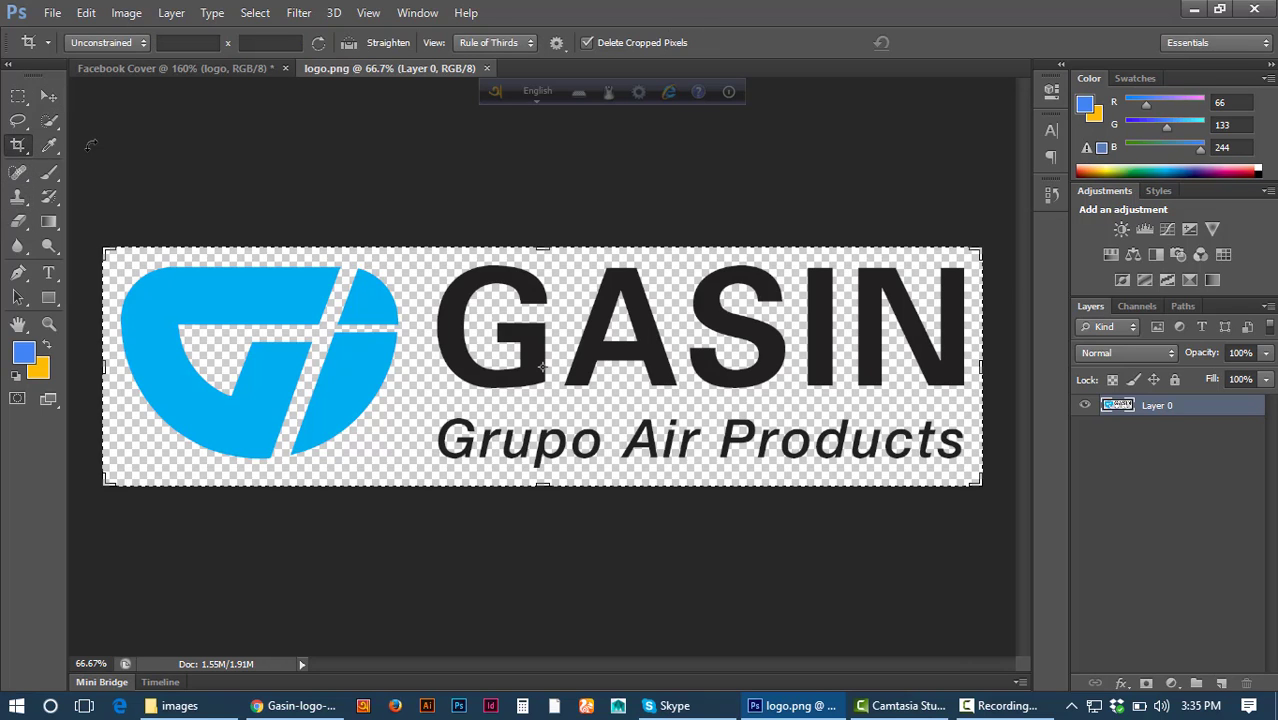
{"action": "left_click_drag", "start_coordinate": [965, 364], "coordinate": [697, 383]}
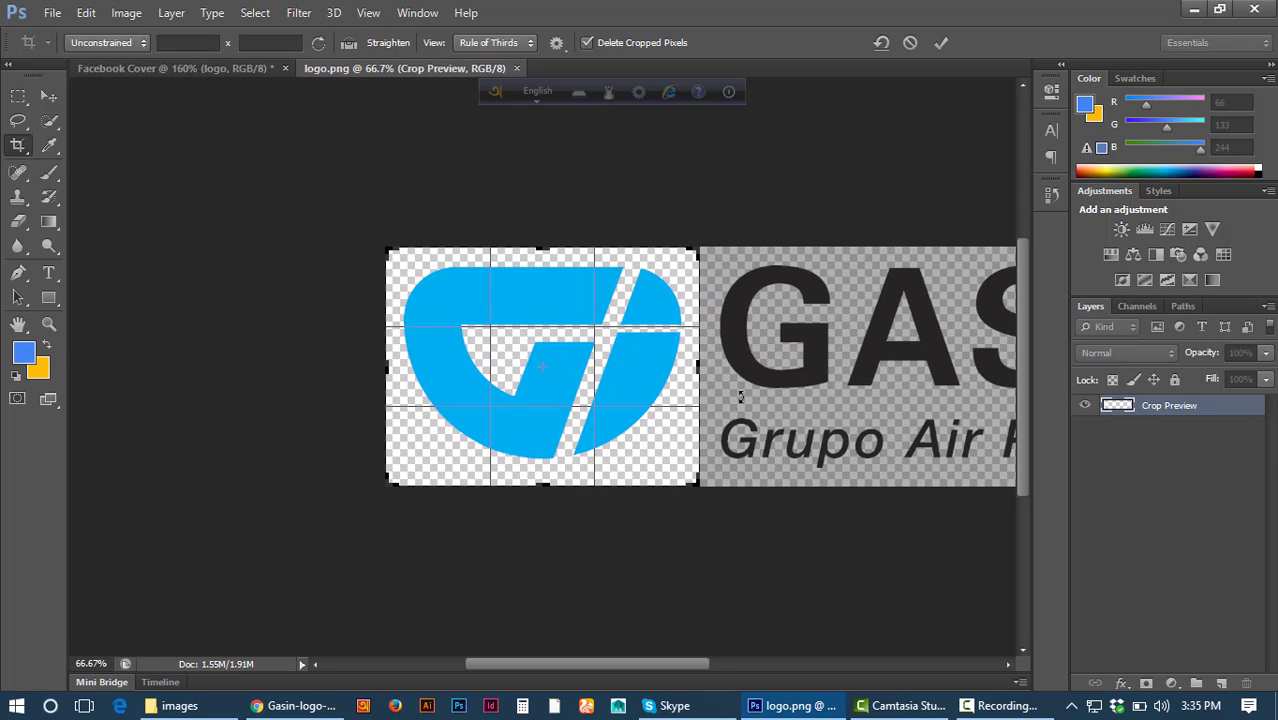
{"action": "left_click", "coordinate": [949, 42]}
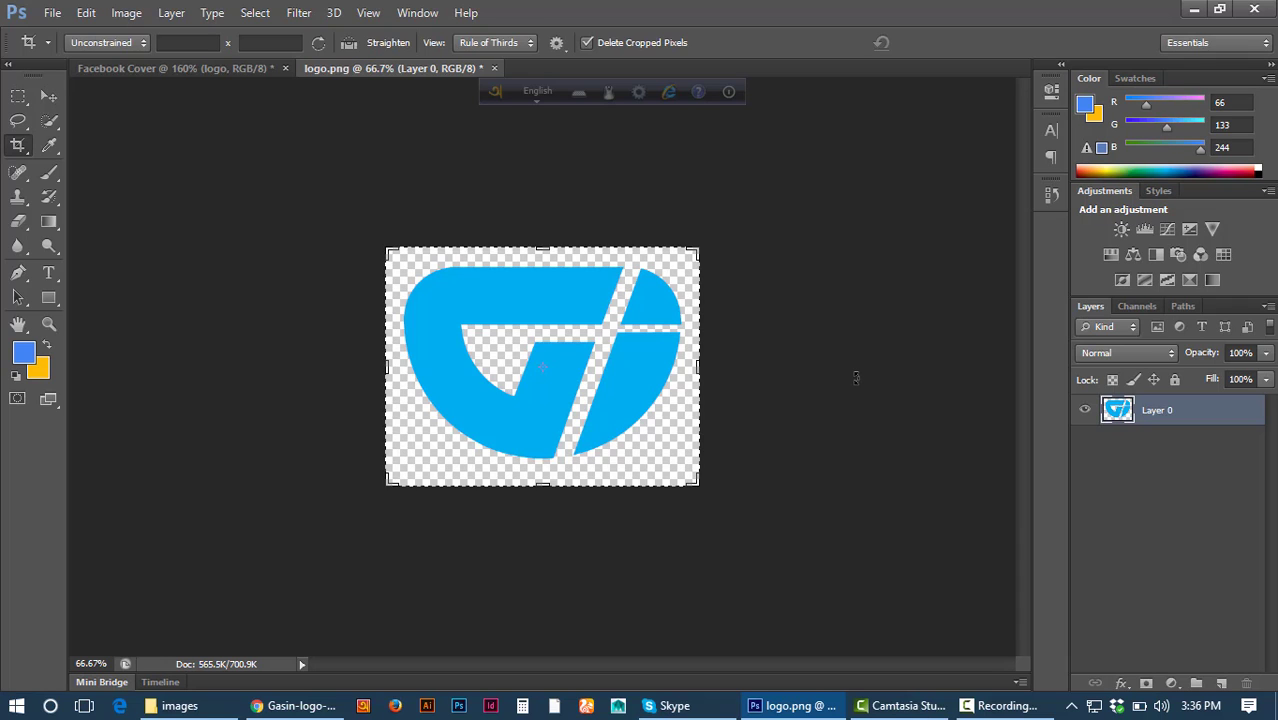
{"action": "key", "text": "ctrl+z"}
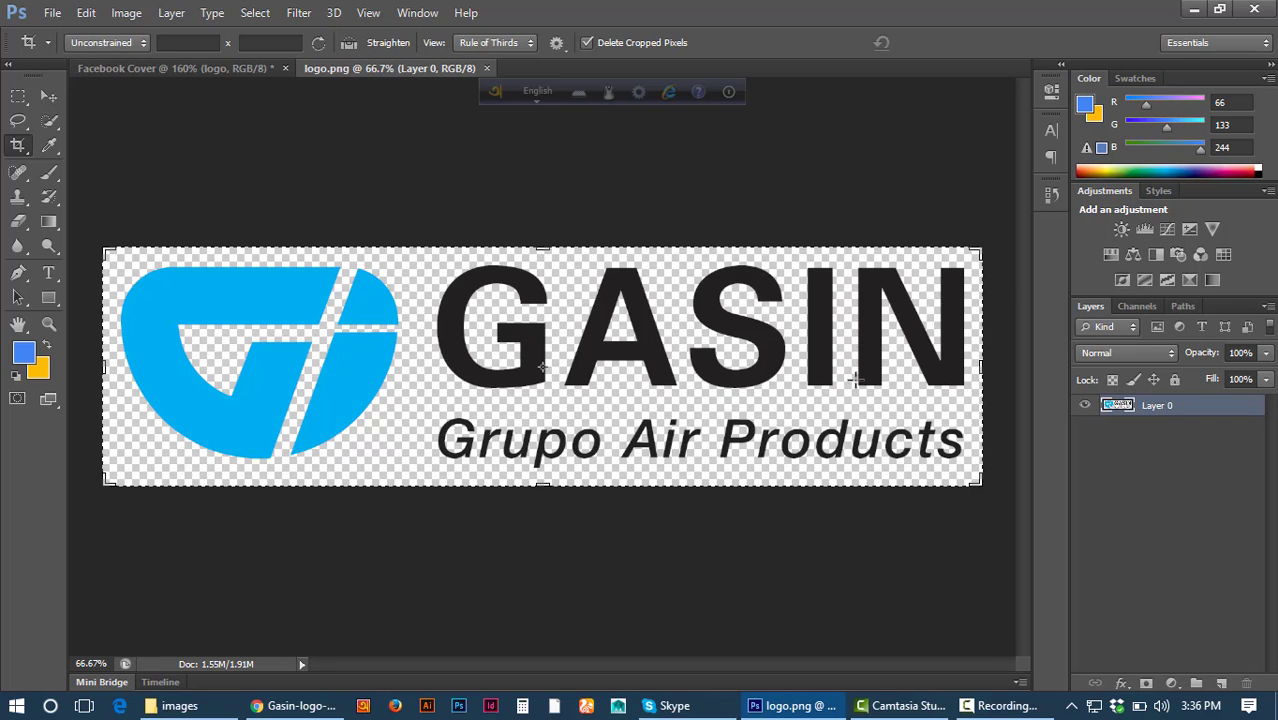
Switch to the Eraser tool and enlarge its brush to 4300 px.
{"action": "left_click", "coordinate": [21, 222]}
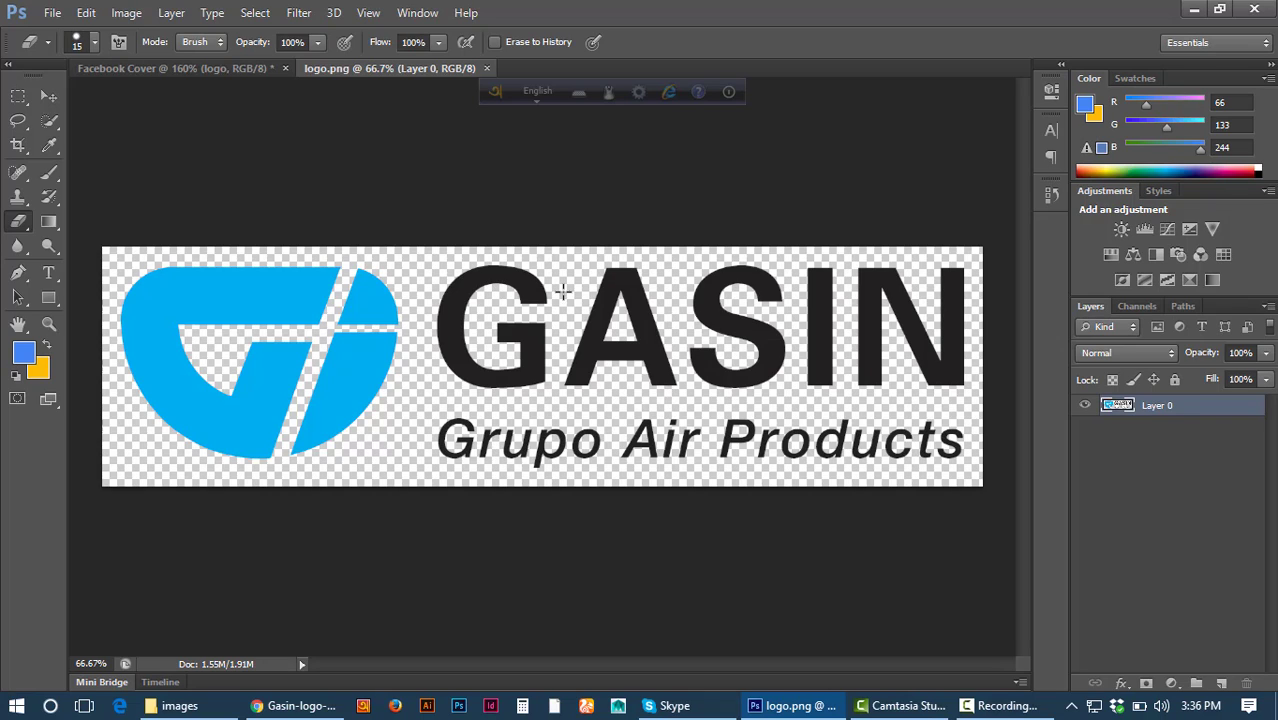
{"action": "key", "text": "bracketright"}
{"action": "key", "text": "bracketright"}
{"action": "key", "text": "bracketright"}
{"action": "key", "text": "bracketright"}
{"action": "key", "text": "bracketright"}
{"action": "key", "text": "bracketright"}
{"action": "key", "text": "bracketright"}
{"action": "key", "text": "bracketright"}
{"action": "key", "text": "bracketright"}
{"action": "key", "text": "bracketright"}
{"action": "key", "text": "bracketright"}
{"action": "key", "text": "bracketright"}
{"action": "key", "text": "bracketright"}
{"action": "key", "text": "bracketright"}
{"action": "key", "text": "bracketright"}
{"action": "key", "text": "bracketright"}
{"action": "key", "text": "bracketright"}
{"action": "key", "text": "bracketright"}
{"action": "key", "text": "bracketright"}
{"action": "key", "text": "bracketright"}
{"action": "key", "text": "bracketright"}
{"action": "key", "text": "bracketright"}
{"action": "key", "text": "bracketright"}
{"action": "key", "text": "bracketright"}
{"action": "key", "text": "bracketright"}
{"action": "key", "text": "bracketright"}
{"action": "key", "text": "bracketright"}
{"action": "key", "text": "bracketright"}
{"action": "key", "text": "bracketright"}
{"action": "key", "text": "bracketright"}
{"action": "key", "text": "bracketleft"}
{"action": "key", "text": "bracketleft"}
{"action": "key", "text": "bracketleft"}
{"action": "key", "text": "bracketleft"}
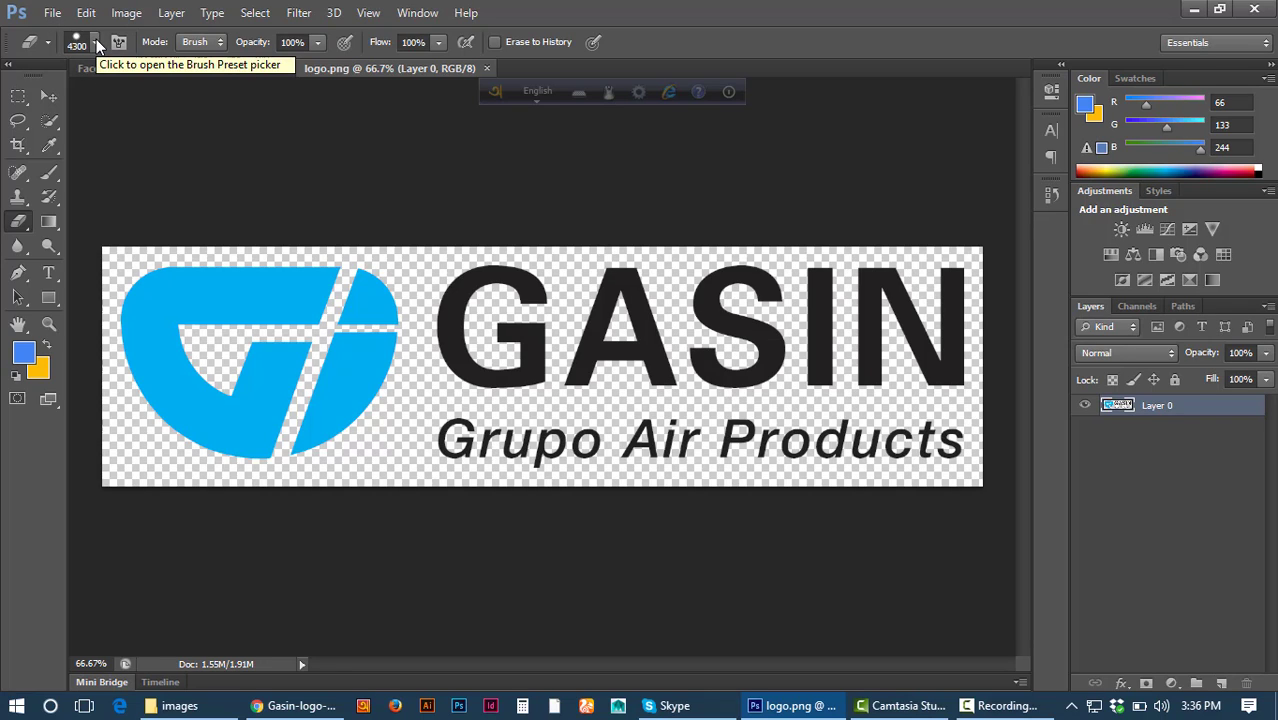
Reduce the Eraser brush to 27 px and erase along the slanted left stroke of the A in GASIN.
{"action": "left_click", "coordinate": [96, 42]}
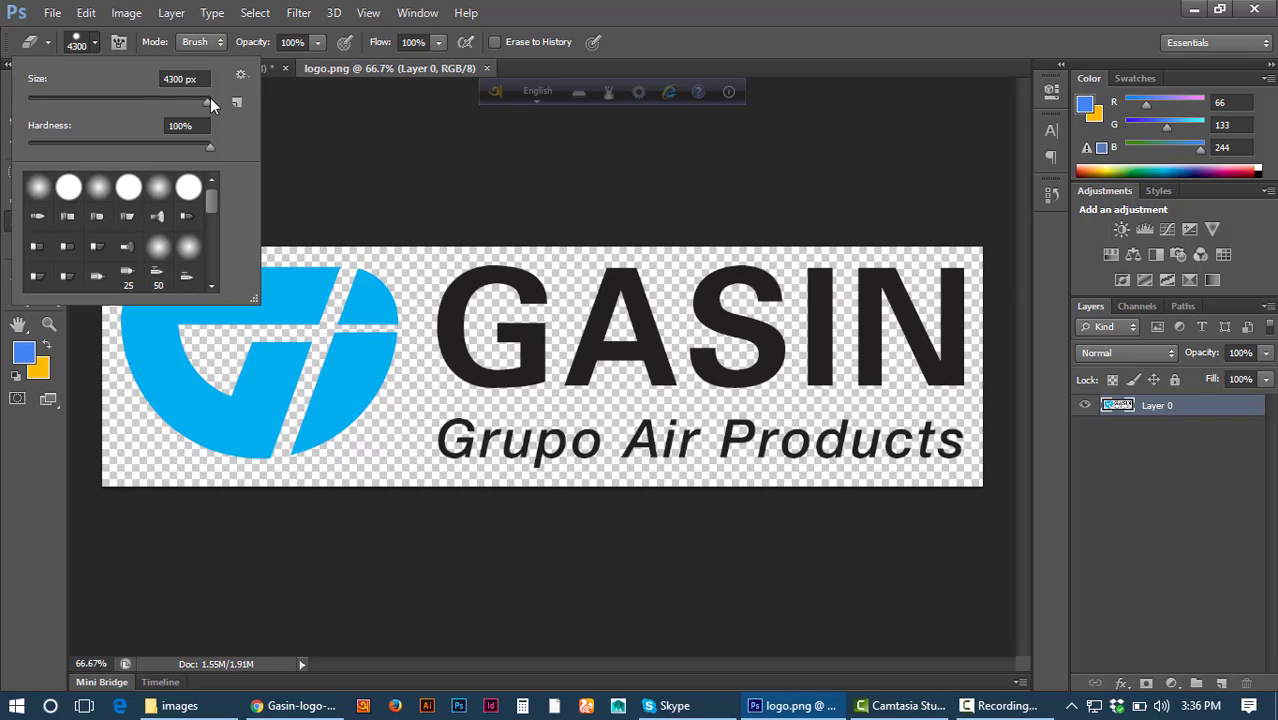
{"action": "left_click_drag", "start_coordinate": [209, 100], "coordinate": [83, 101]}
{"action": "left_click_drag", "start_coordinate": [80, 102], "coordinate": [52, 102]}
{"action": "left_click", "coordinate": [677, 314]}
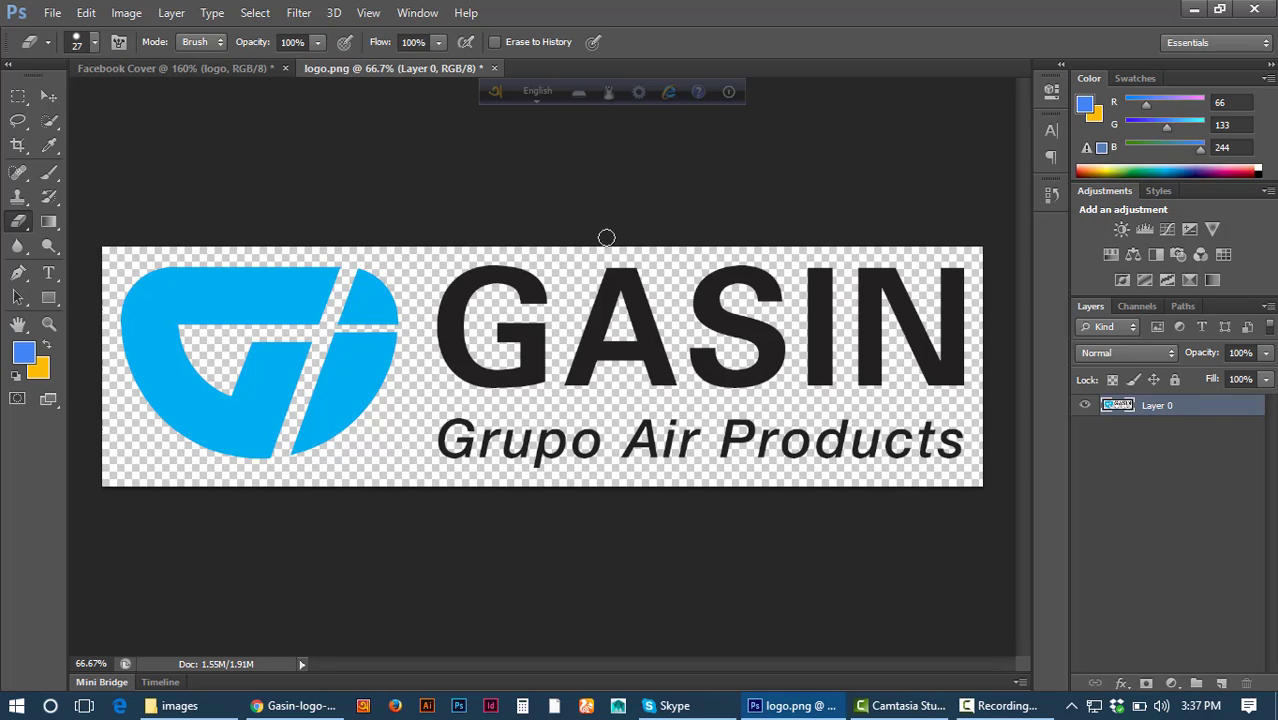
{"action": "left_click_drag", "start_coordinate": [612, 255], "coordinate": [568, 392]}
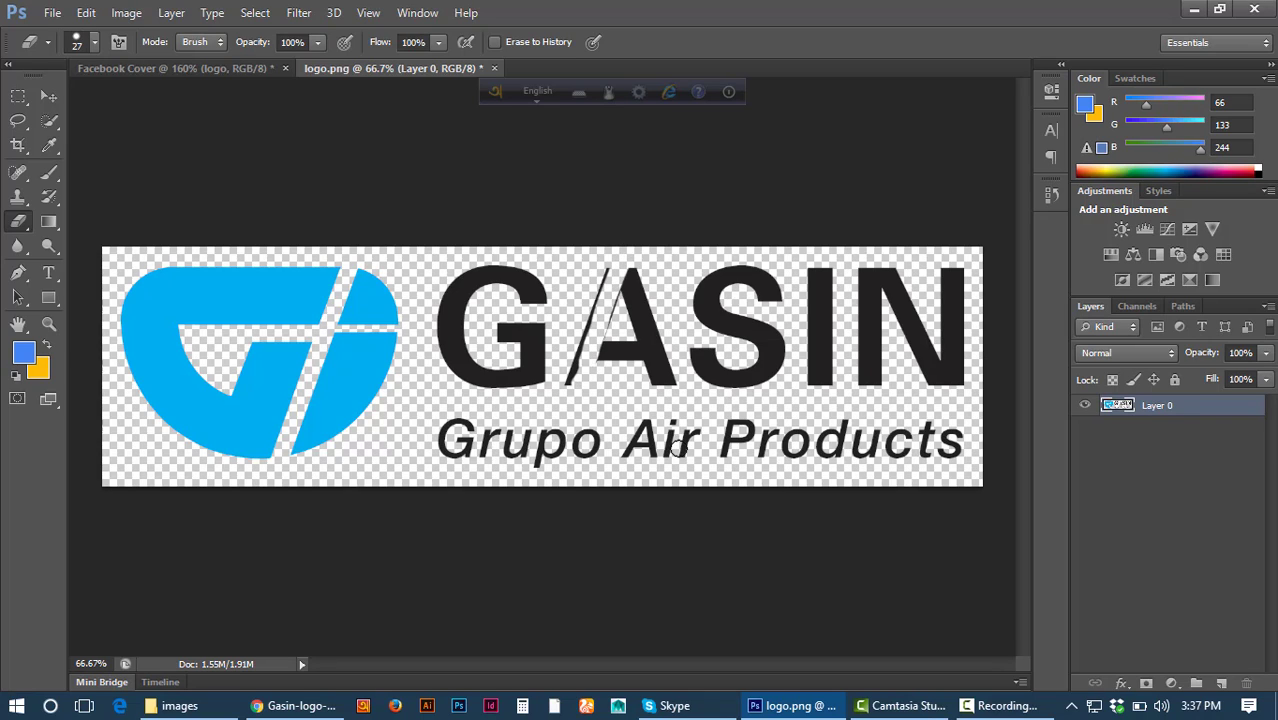
Enlarge the Eraser brush to 500 px and erase all the GASIN and Grupo Air Products lettering, keeping only the blue symbol.
{"action": "mouse_move", "coordinate": [678, 445]}
{"action": "left_mouse_down"}
{"action": "mouse_move", "coordinate": [765, 256]}
{"action": "mouse_move", "coordinate": [637, 383]}
{"action": "mouse_move", "coordinate": [751, 247]}
{"action": "mouse_move", "coordinate": [631, 333]}
{"action": "left_mouse_up"}
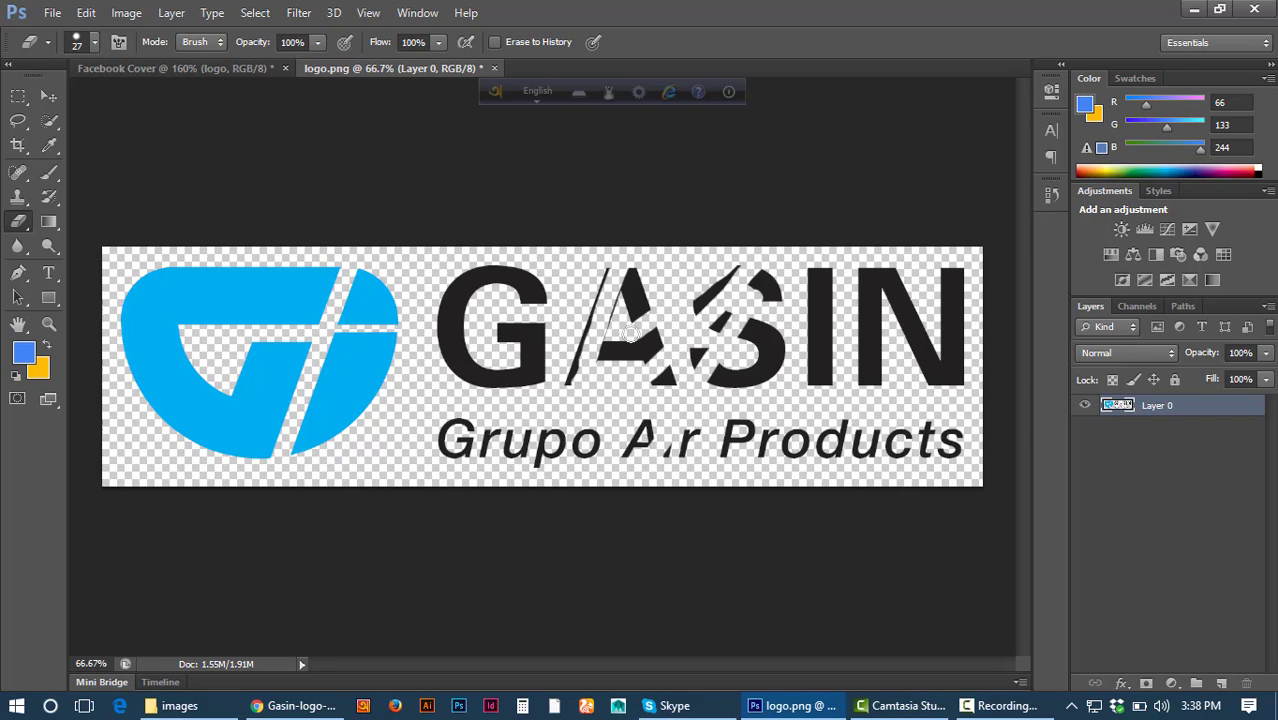
{"action": "key", "text": "bracketright"}
{"action": "key", "text": "bracketright"}
{"action": "key", "text": "bracketright"}
{"action": "key", "text": "bracketright"}
{"action": "key", "text": "bracketright"}
{"action": "key", "text": "bracketright"}
{"action": "key", "text": "bracketright"}
{"action": "key", "text": "bracketright"}
{"action": "key", "text": "bracketright"}
{"action": "key", "text": "bracketright"}
{"action": "key", "text": "bracketright"}
{"action": "key", "text": "bracketright"}
{"action": "key", "text": "bracketright"}
{"action": "key", "text": "bracketright"}
{"action": "key", "text": "bracketright"}
{"action": "key", "text": "bracketright"}
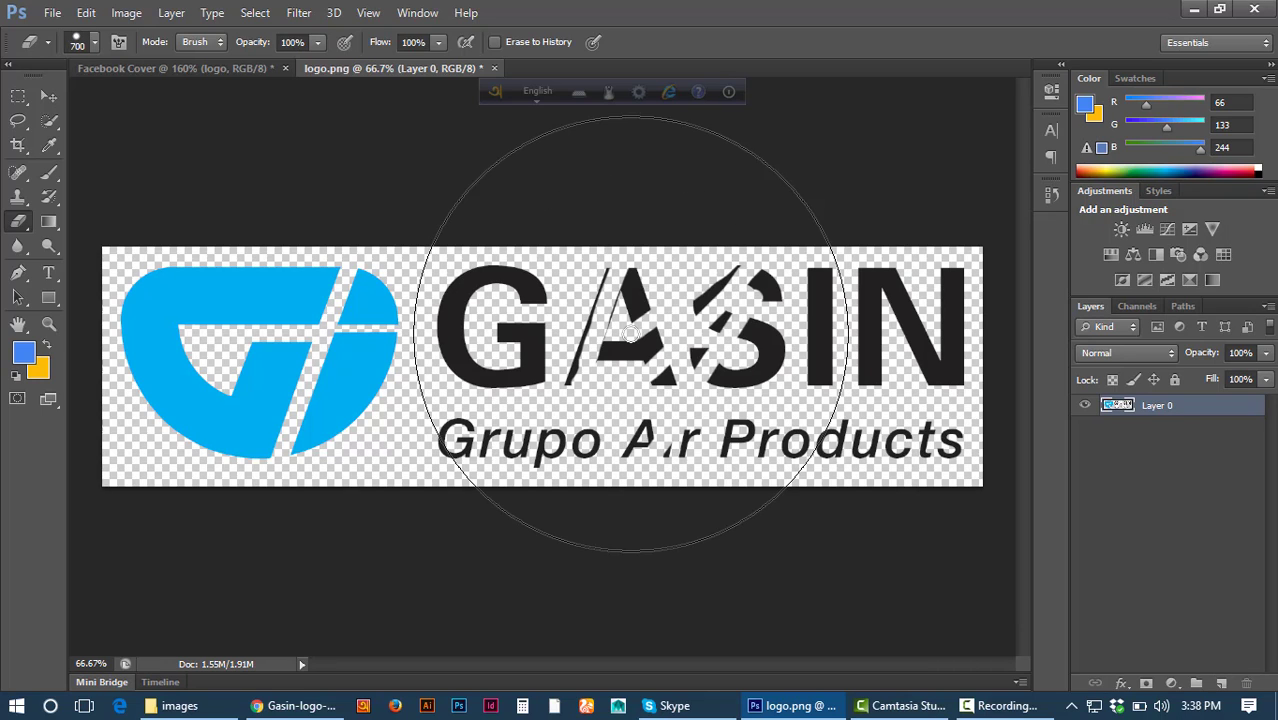
{"action": "key", "text": "bracketleft"}
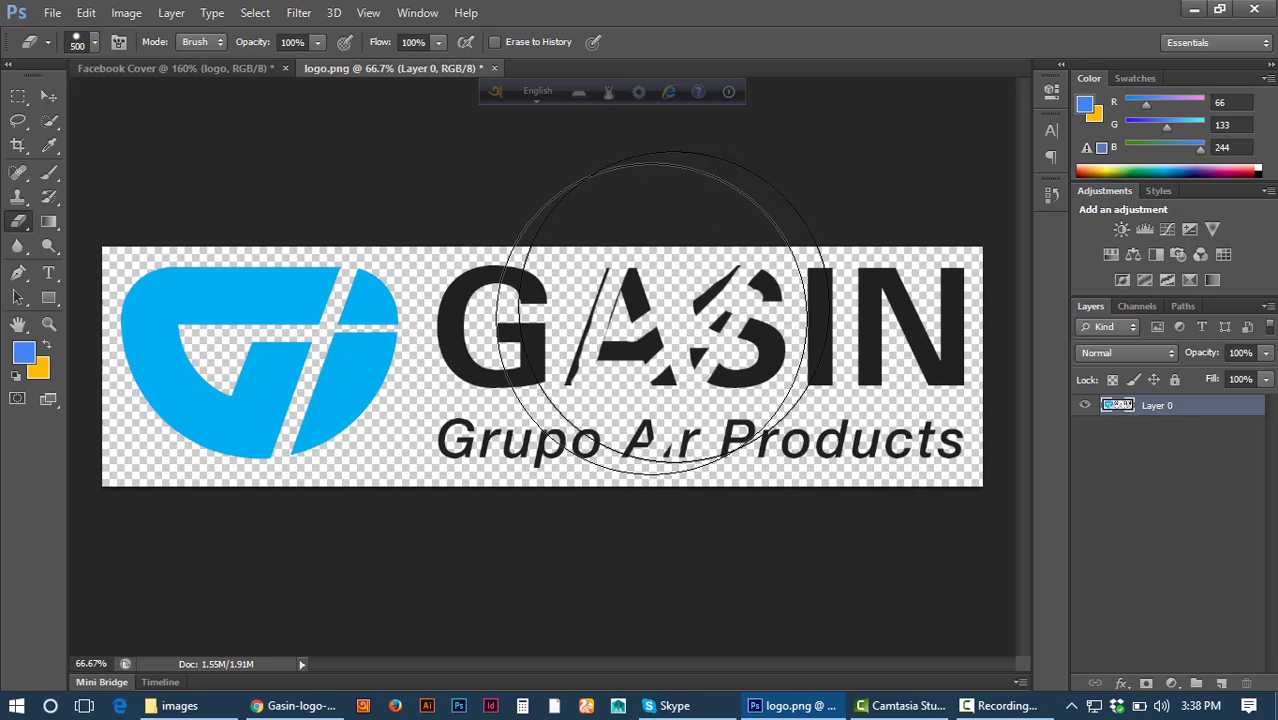
{"action": "mouse_move", "coordinate": [848, 243]}
{"action": "left_mouse_down"}
{"action": "mouse_move", "coordinate": [713, 417]}
{"action": "mouse_move", "coordinate": [730, 474]}
{"action": "left_mouse_up"}
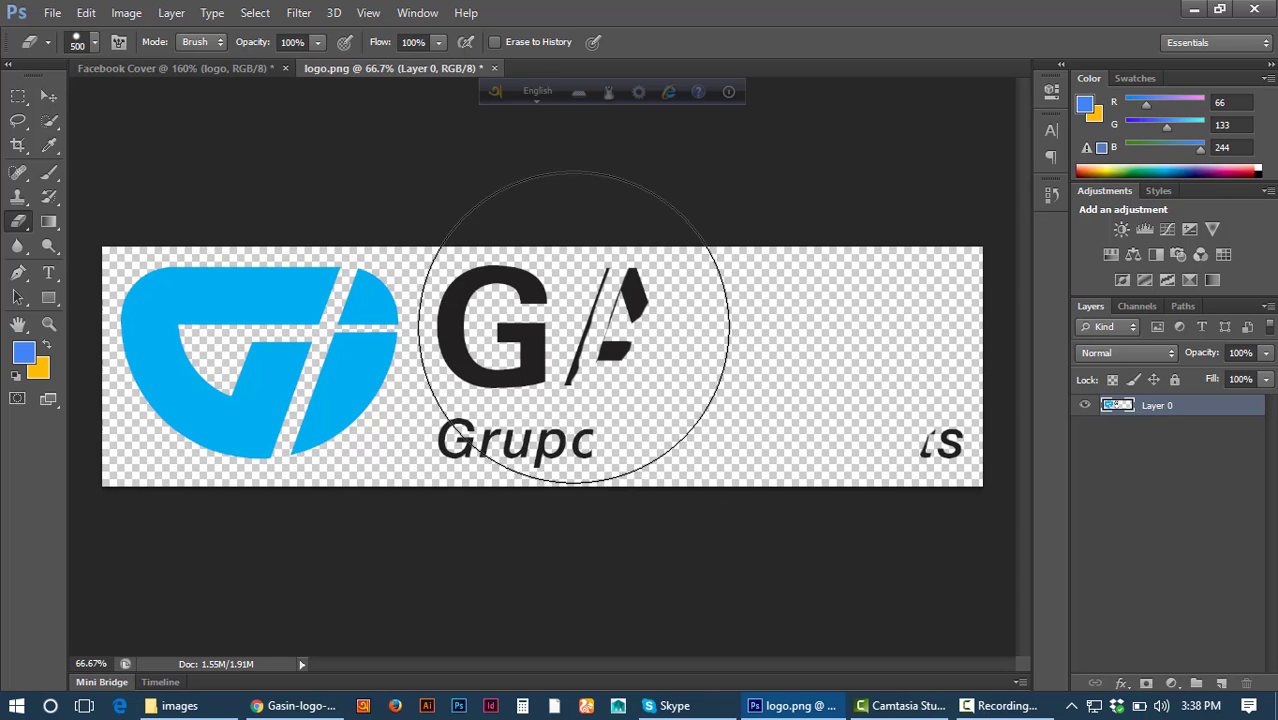
{"action": "mouse_move", "coordinate": [542, 300]}
{"action": "left_mouse_down"}
{"action": "mouse_move", "coordinate": [585, 428]}
{"action": "mouse_move", "coordinate": [582, 462]}
{"action": "mouse_move", "coordinate": [941, 367]}
{"action": "left_mouse_up"}
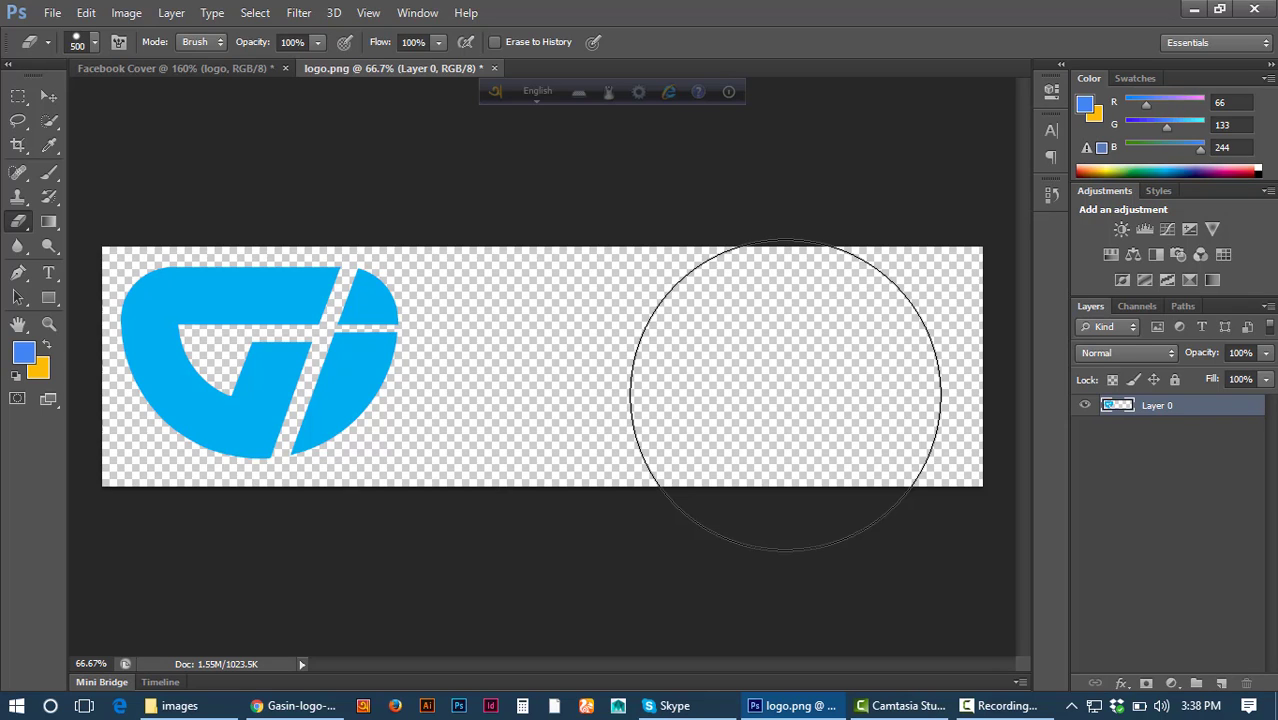
Load the blue symbol's outline as a selection and fill it with white (ffffff).
{"action": "left_click", "coordinate": [48, 95]}
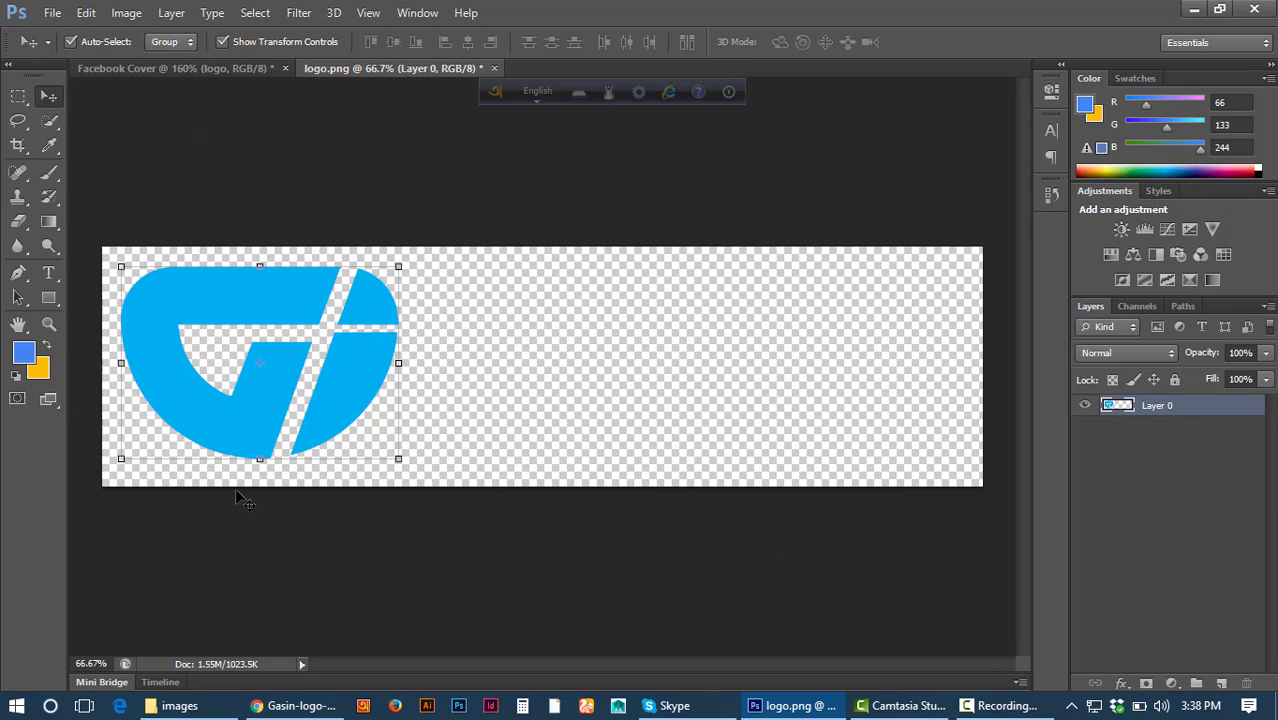
{"action": "left_click", "coordinate": [1113, 410], "text": "ctrl"}
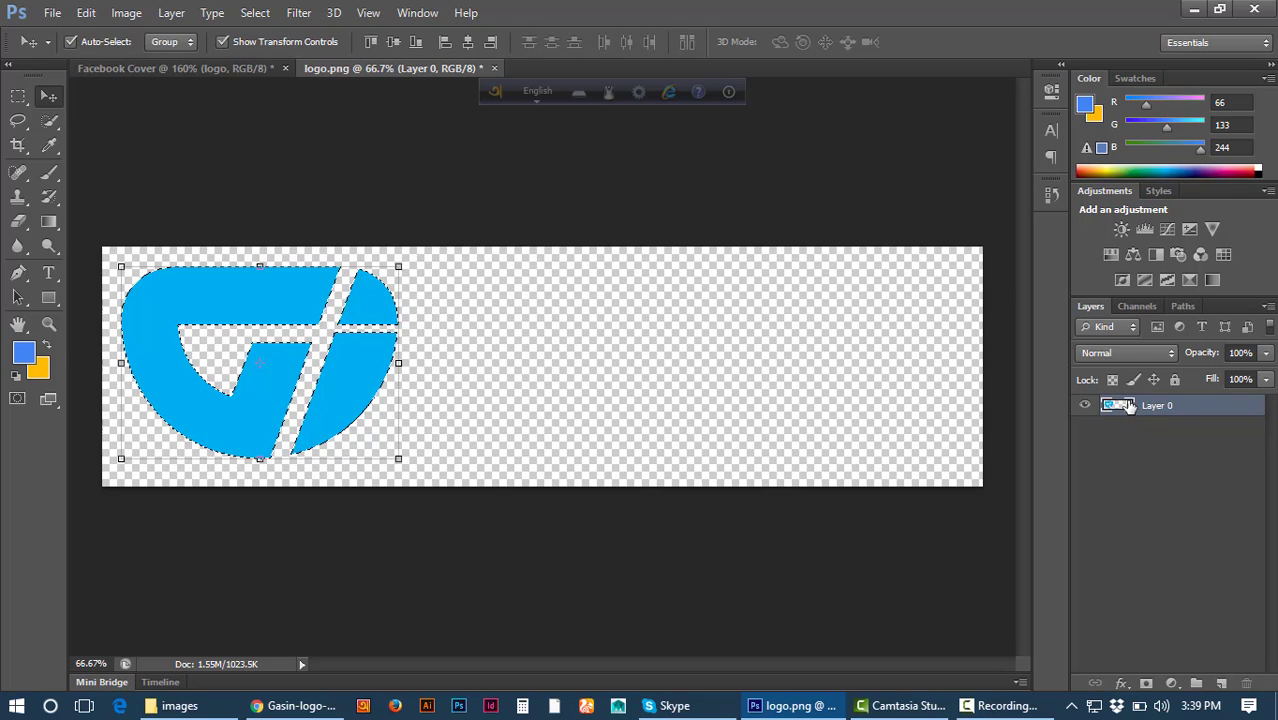
{"action": "key", "text": "ctrl+d"}
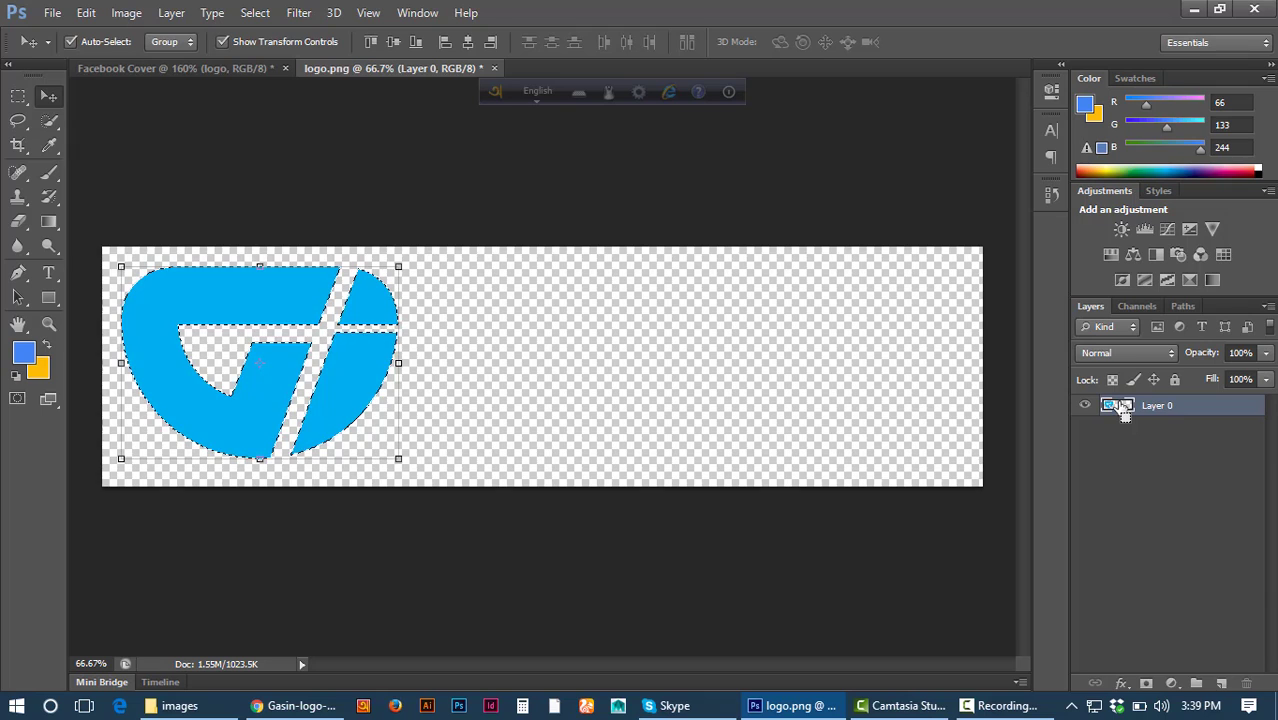
{"action": "left_click", "coordinate": [24, 351]}
{"action": "left_click_drag", "start_coordinate": [719, 197], "coordinate": [667, 137]}
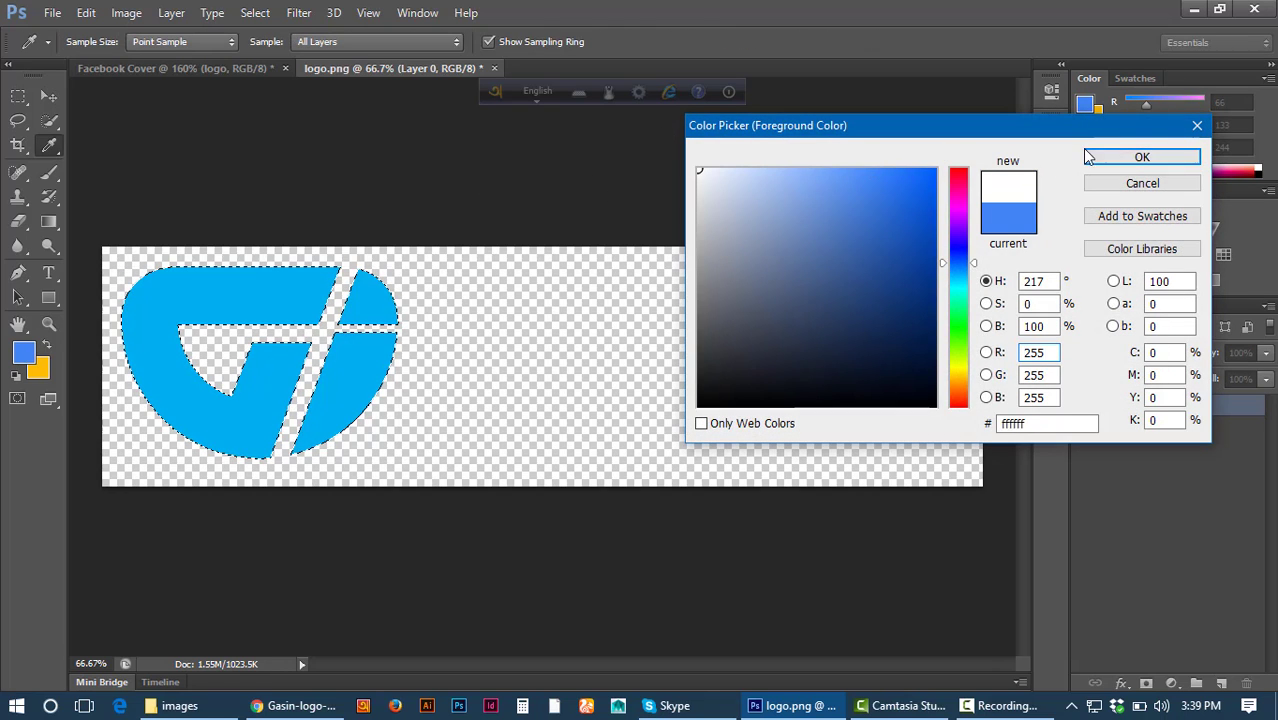
{"action": "left_click", "coordinate": [1138, 157]}
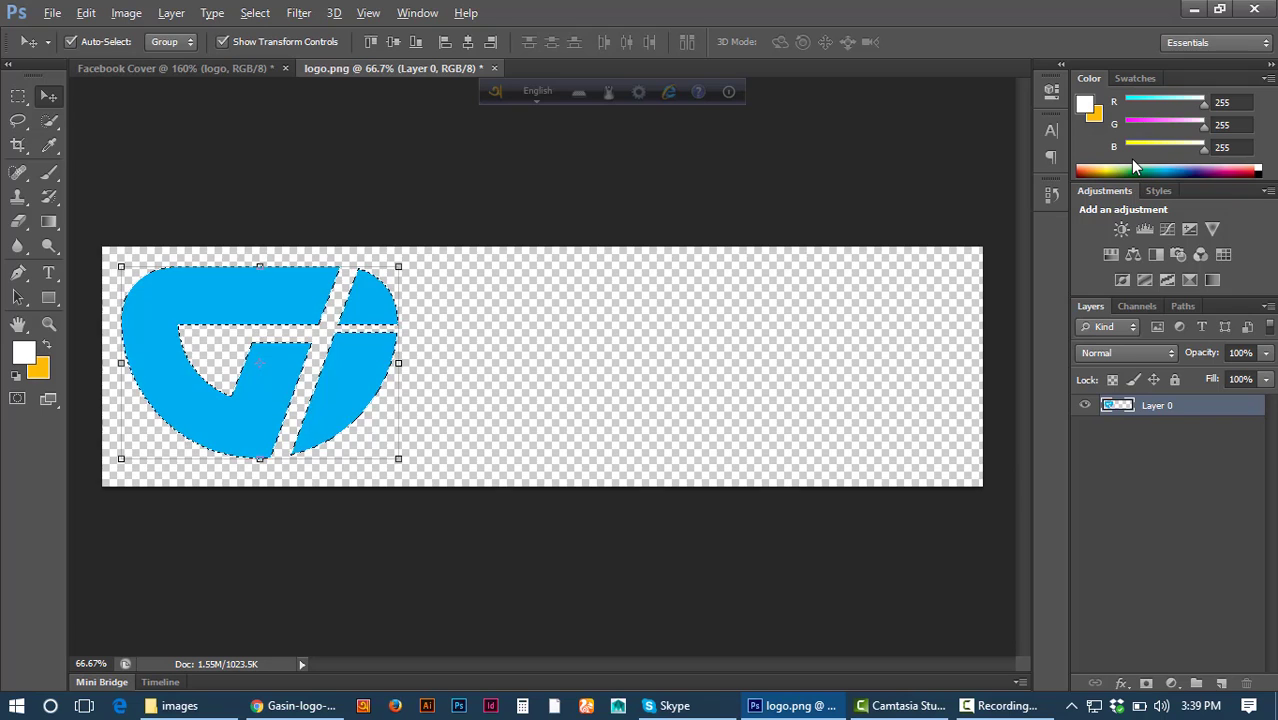
{"action": "key", "text": "alt+BackSpace"}
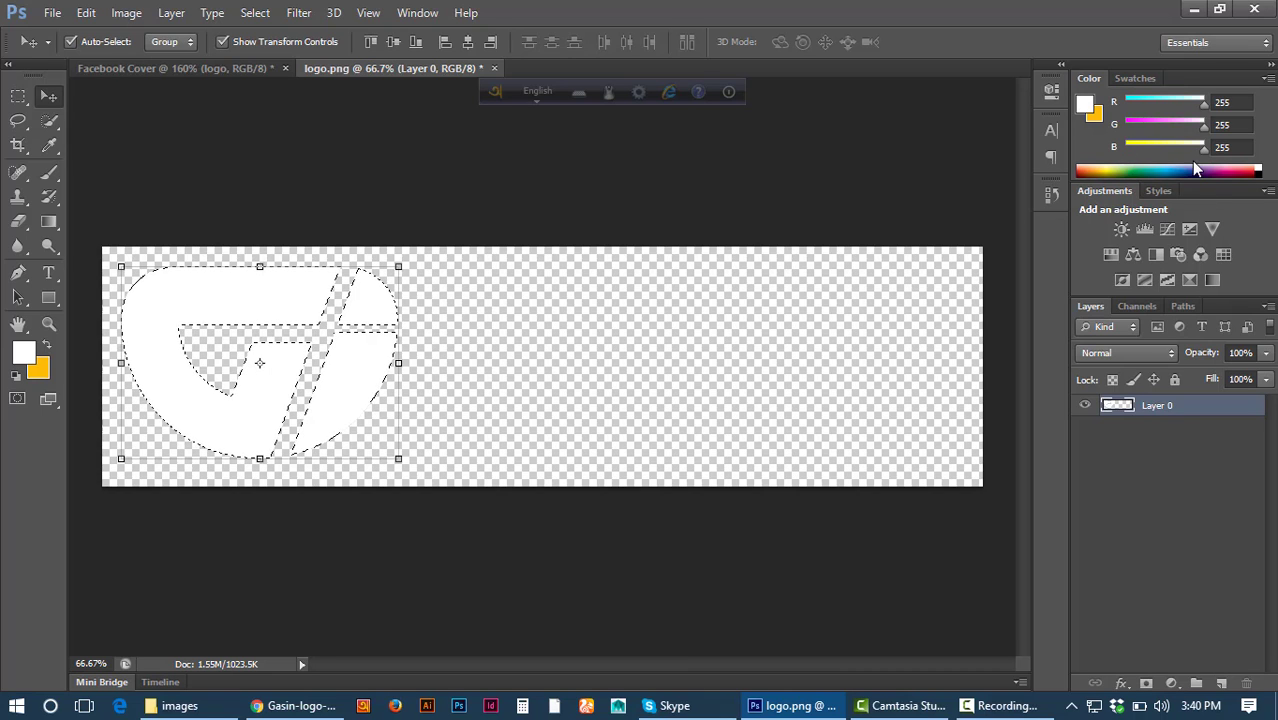
Save the edited logo.png smart object and return to the Facebook Cover document.
{"action": "left_click", "coordinate": [608, 402]}
{"action": "key", "text": "ctrl+s"}
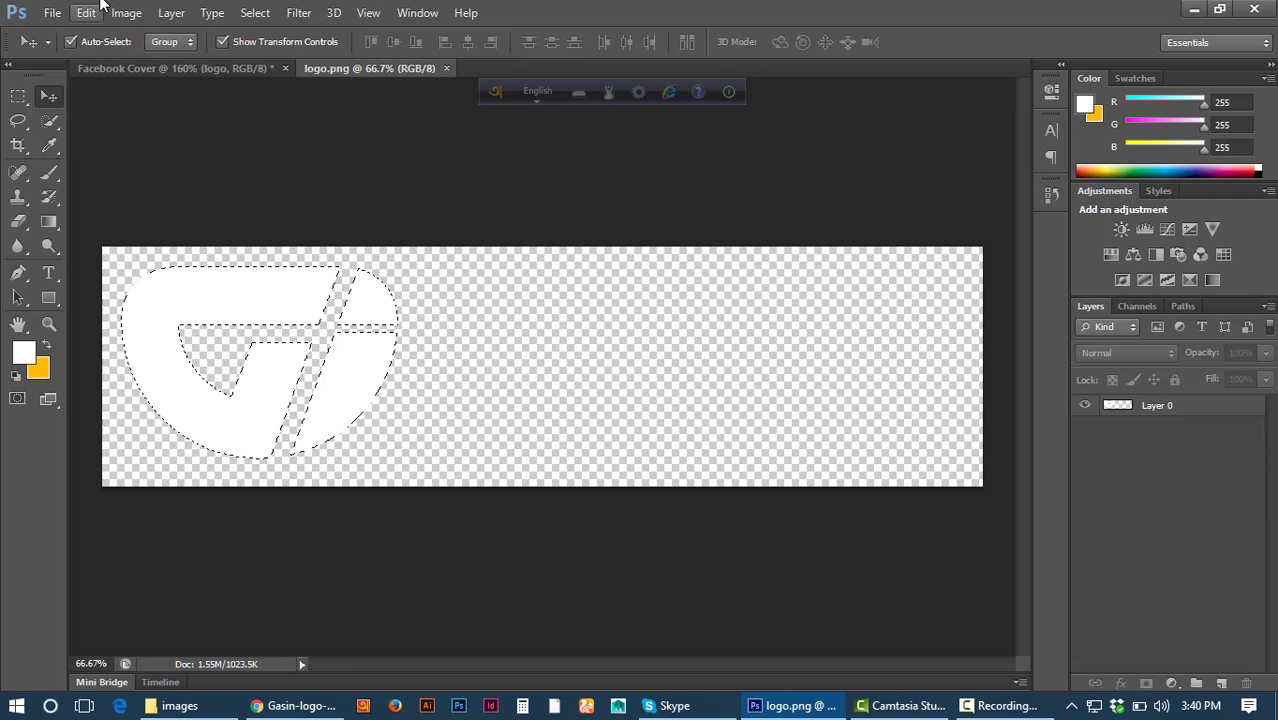
{"action": "left_click", "coordinate": [54, 13]}
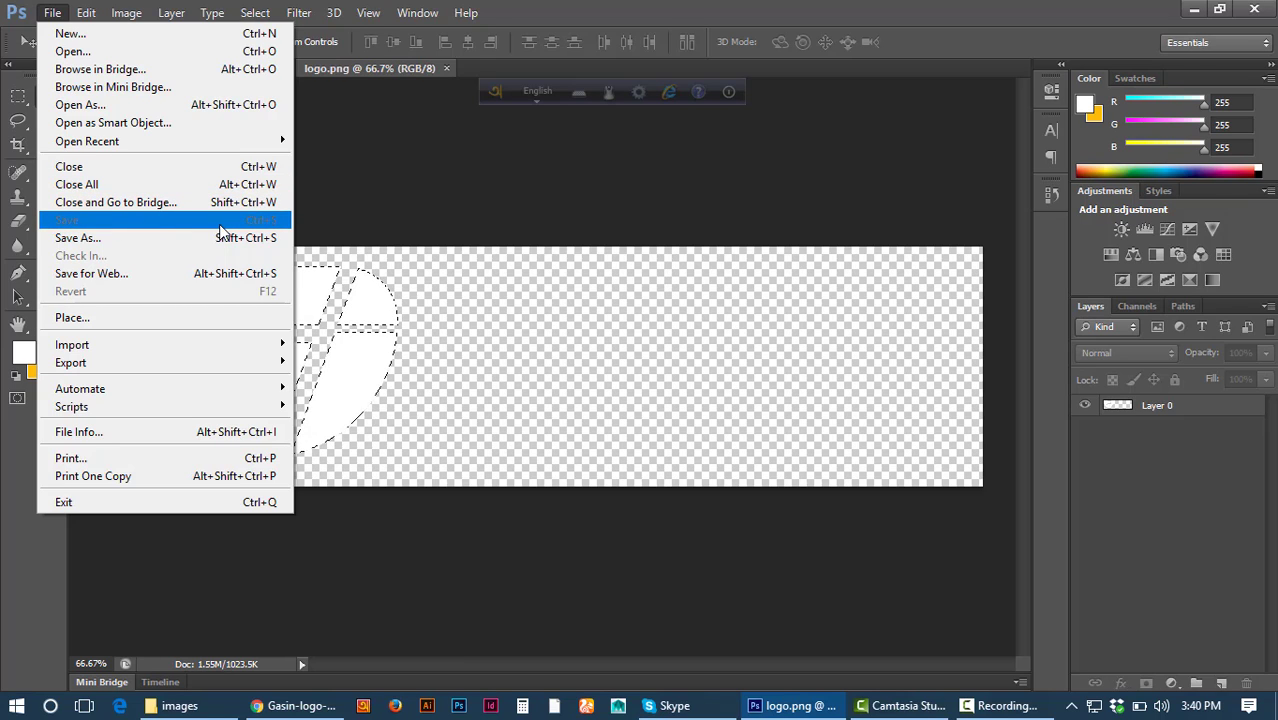
{"action": "left_click", "coordinate": [543, 246]}
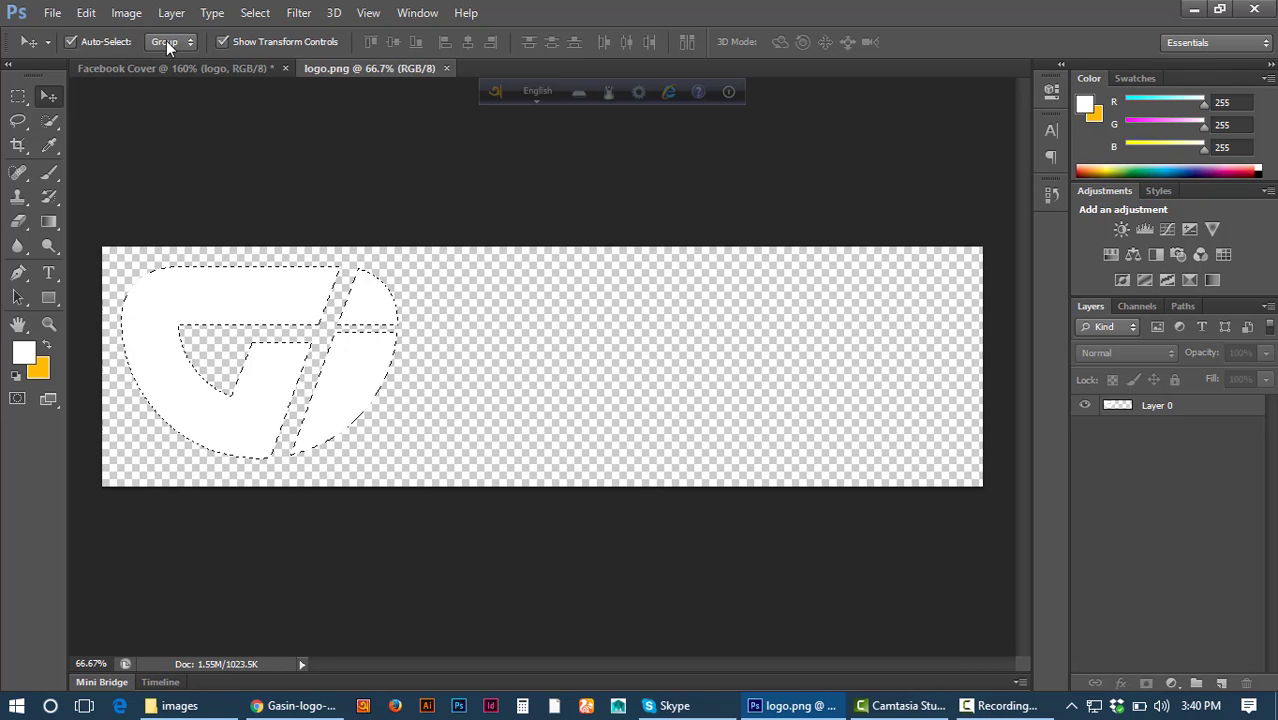
{"action": "left_click", "coordinate": [166, 68]}
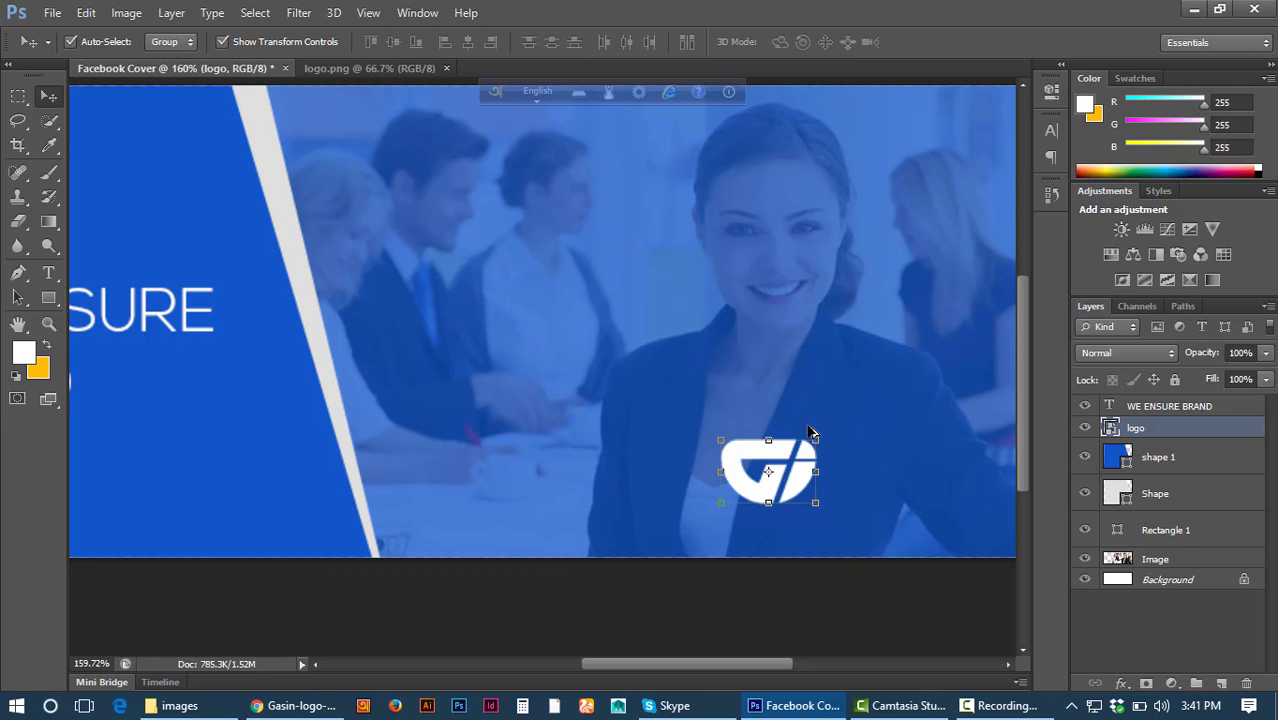
Scale the white logo to about 5.45% wide and 5.39% high and place it in the cover's lower-right corner.
{"action": "left_click_drag", "start_coordinate": [813, 438], "coordinate": [870, 415]}
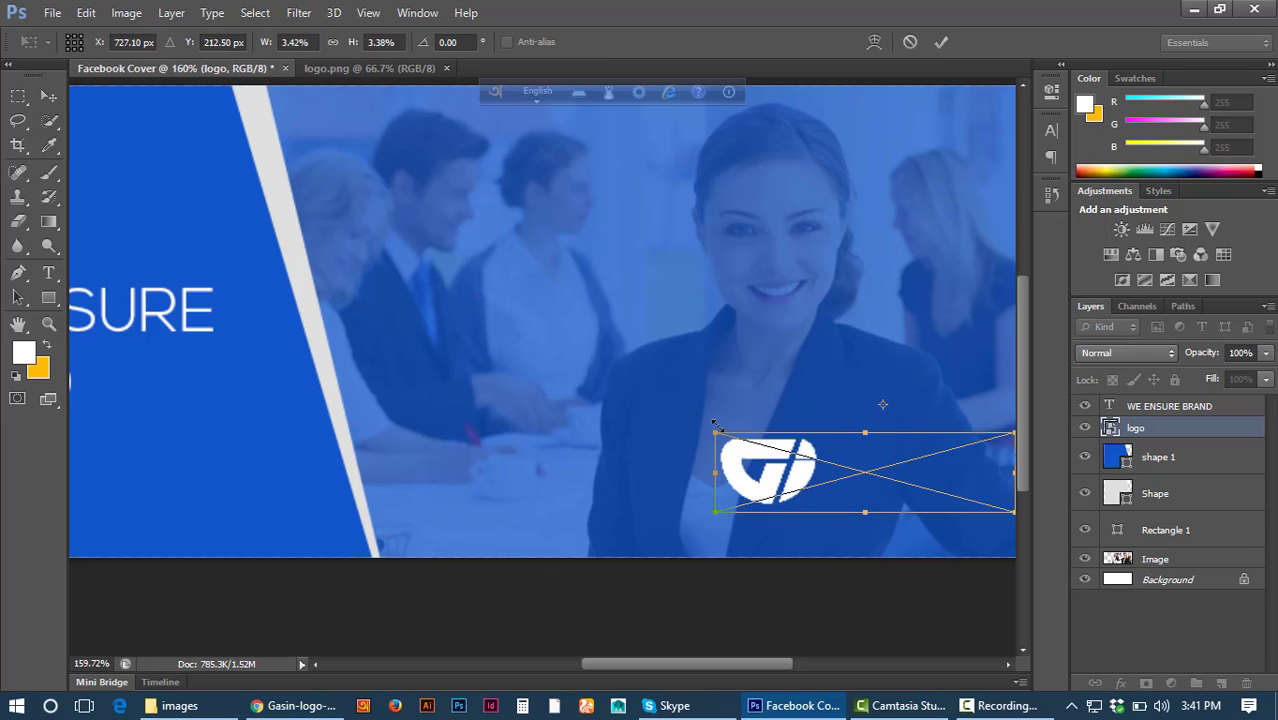
{"action": "left_click_drag", "start_coordinate": [714, 427], "coordinate": [604, 450]}
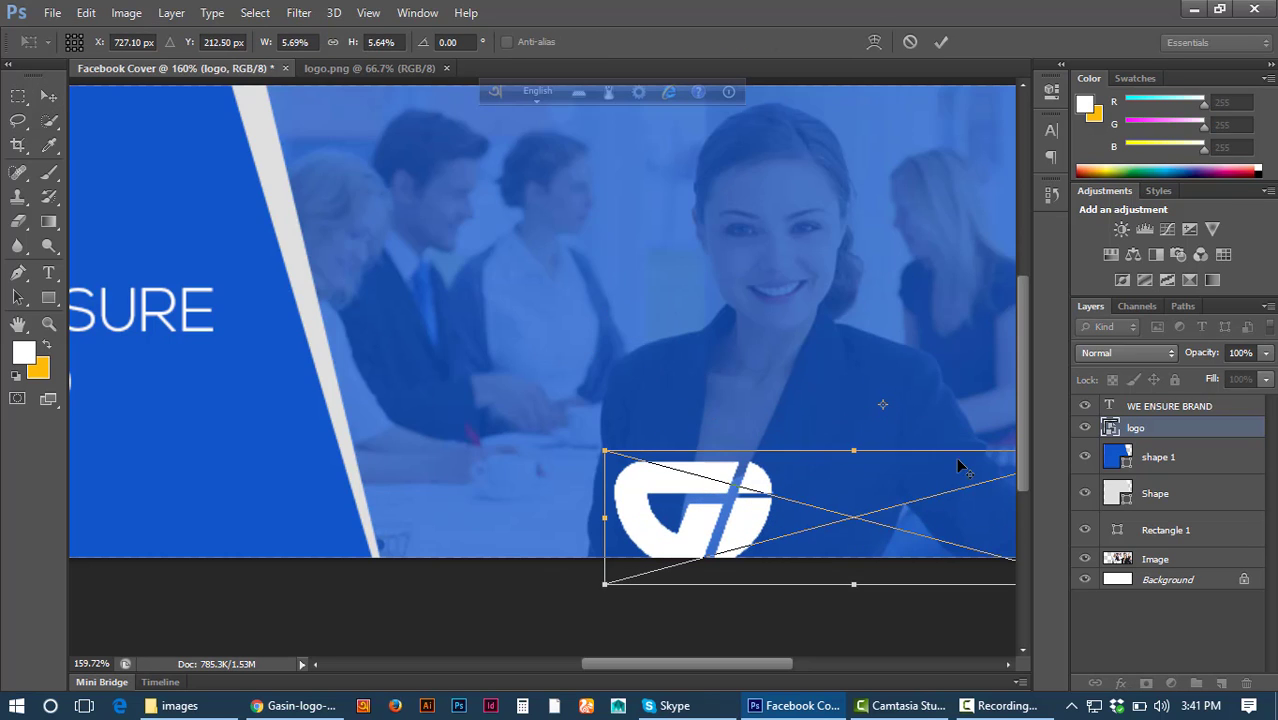
{"action": "left_click_drag", "start_coordinate": [882, 404], "coordinate": [853, 517]}
{"action": "left_click_drag", "start_coordinate": [604, 451], "coordinate": [556, 438]}
{"action": "left_click_drag", "start_coordinate": [744, 518], "coordinate": [917, 451]}
{"action": "scroll", "coordinate": [917, 451], "scroll_direction": "down", "scroll_amount": 5}
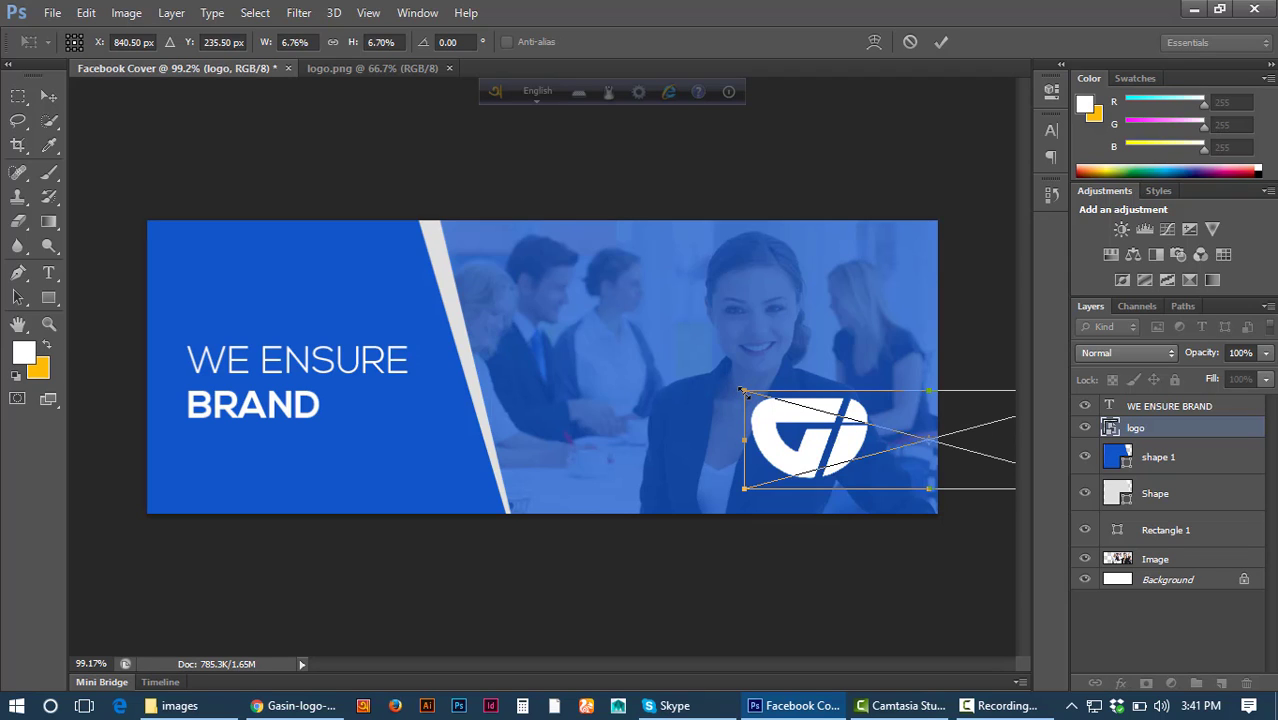
{"action": "left_click_drag", "start_coordinate": [742, 390], "coordinate": [780, 400]}
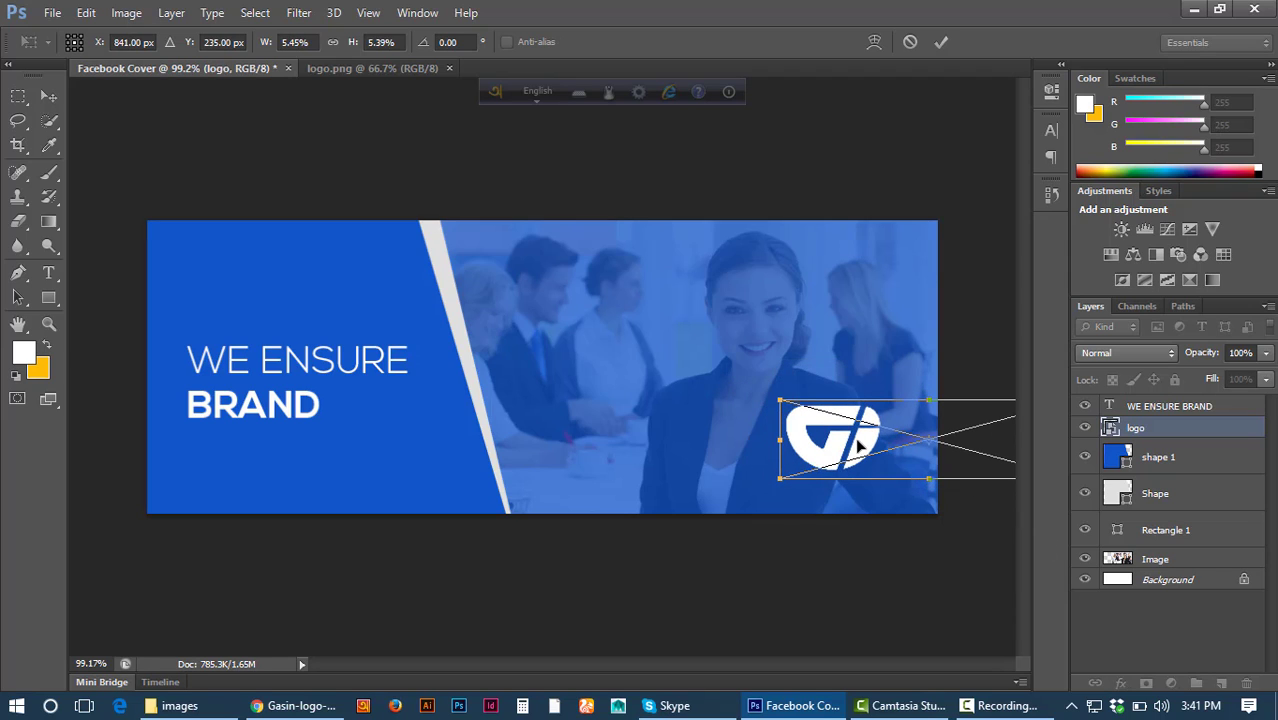
{"action": "left_click_drag", "start_coordinate": [858, 446], "coordinate": [868, 464]}
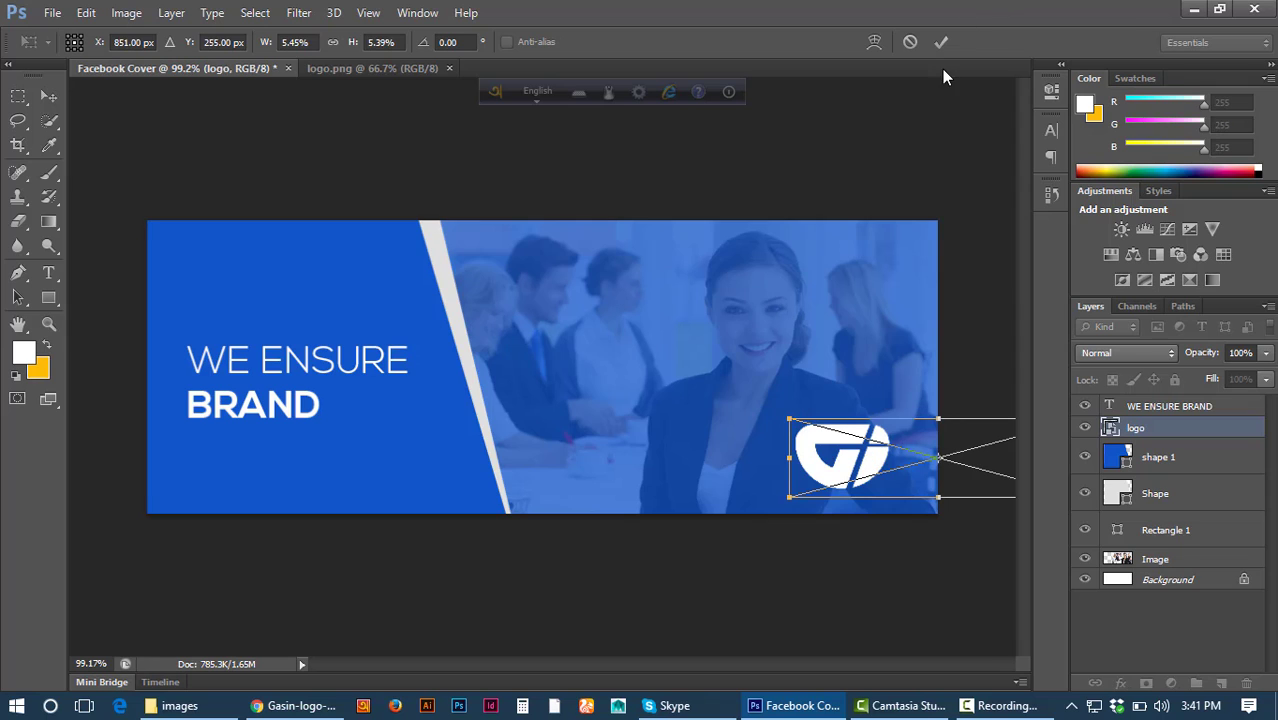
{"action": "left_click", "coordinate": [942, 46]}
{"action": "scroll", "coordinate": [920, 150], "scroll_direction": "down", "scroll_amount": 1}
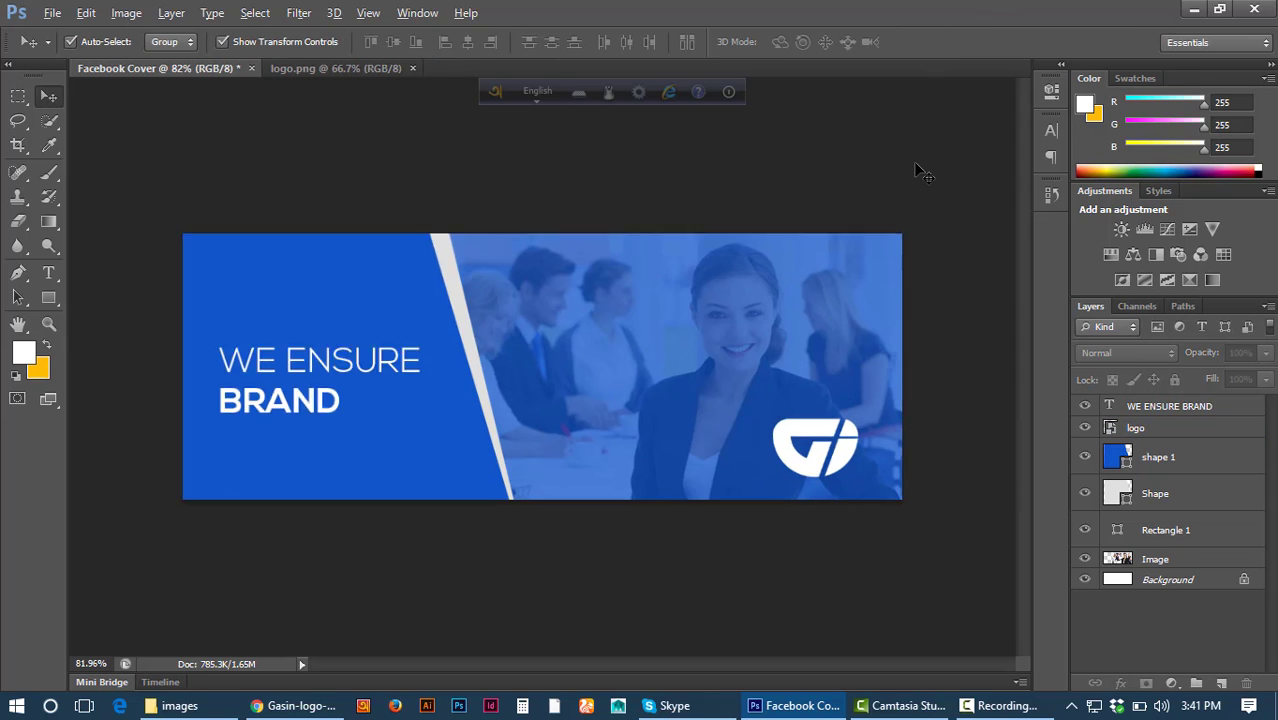
{"action": "key", "text": "alt"}
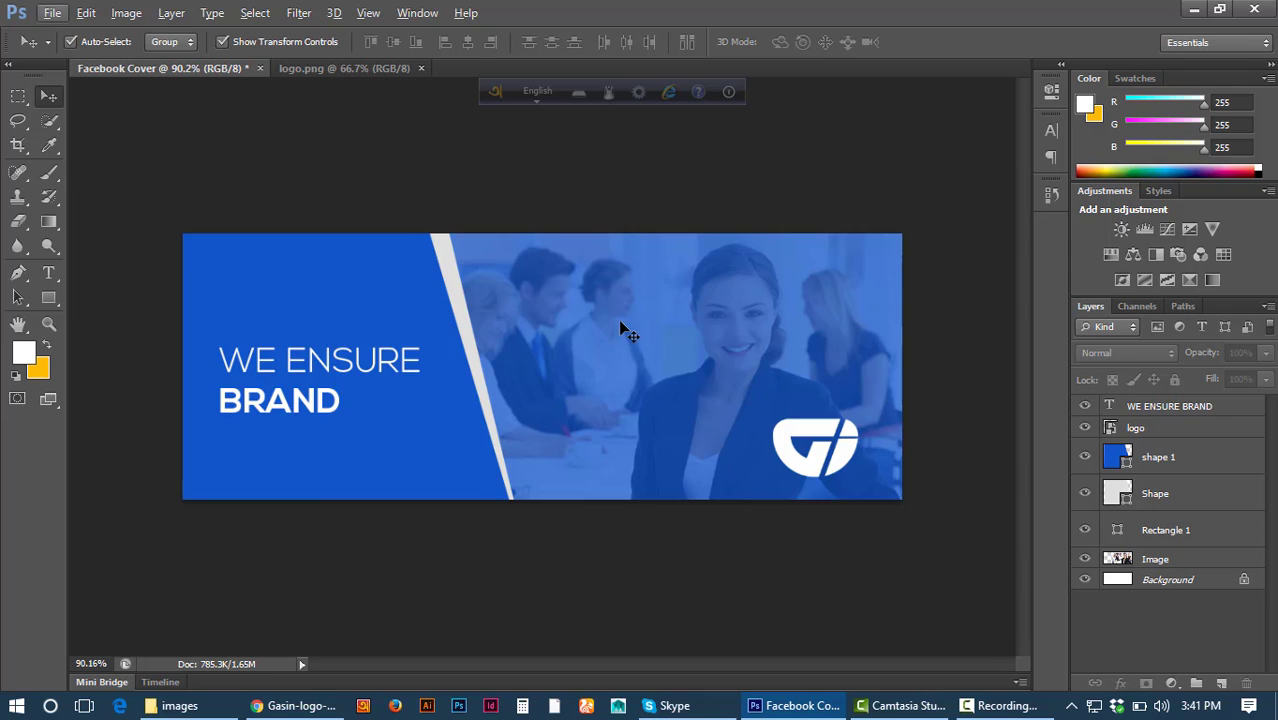
{"action": "scroll", "coordinate": [650, 395], "scroll_direction": "down", "scroll_amount": 1}
{"action": "scroll", "coordinate": [650, 395], "scroll_direction": "up", "scroll_amount": 3}
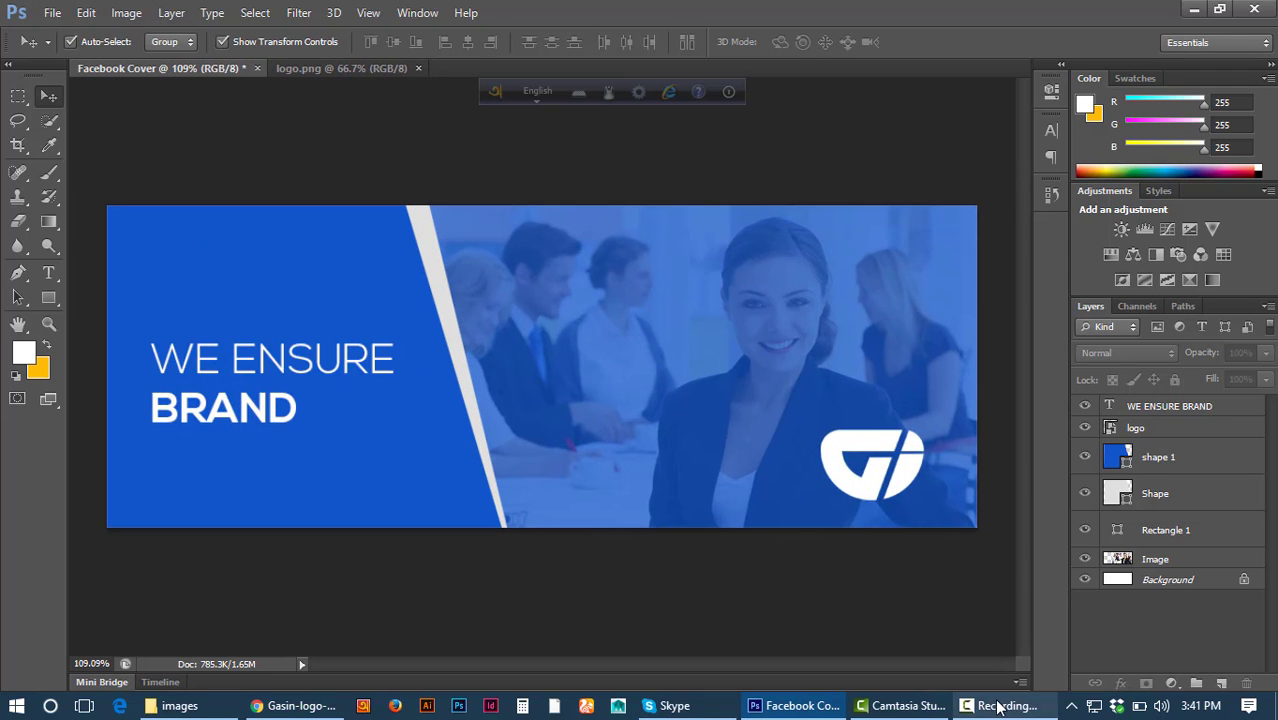
{"action": "left_click", "coordinate": [1000, 706]}
{"action": "left_click", "coordinate": [1189, 627]}
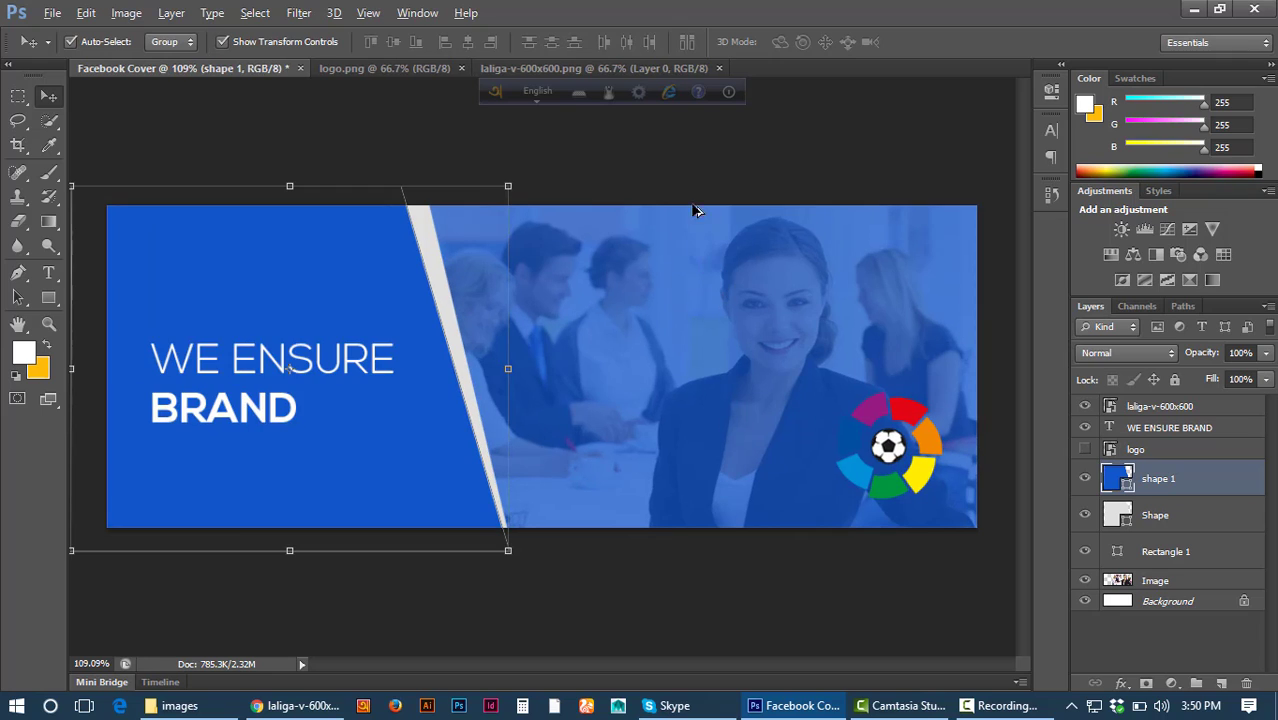
Inspect the cover's layers and compare the photo with the Rectangle 1 overlay hidden and shown.
{"action": "left_click", "coordinate": [683, 176]}
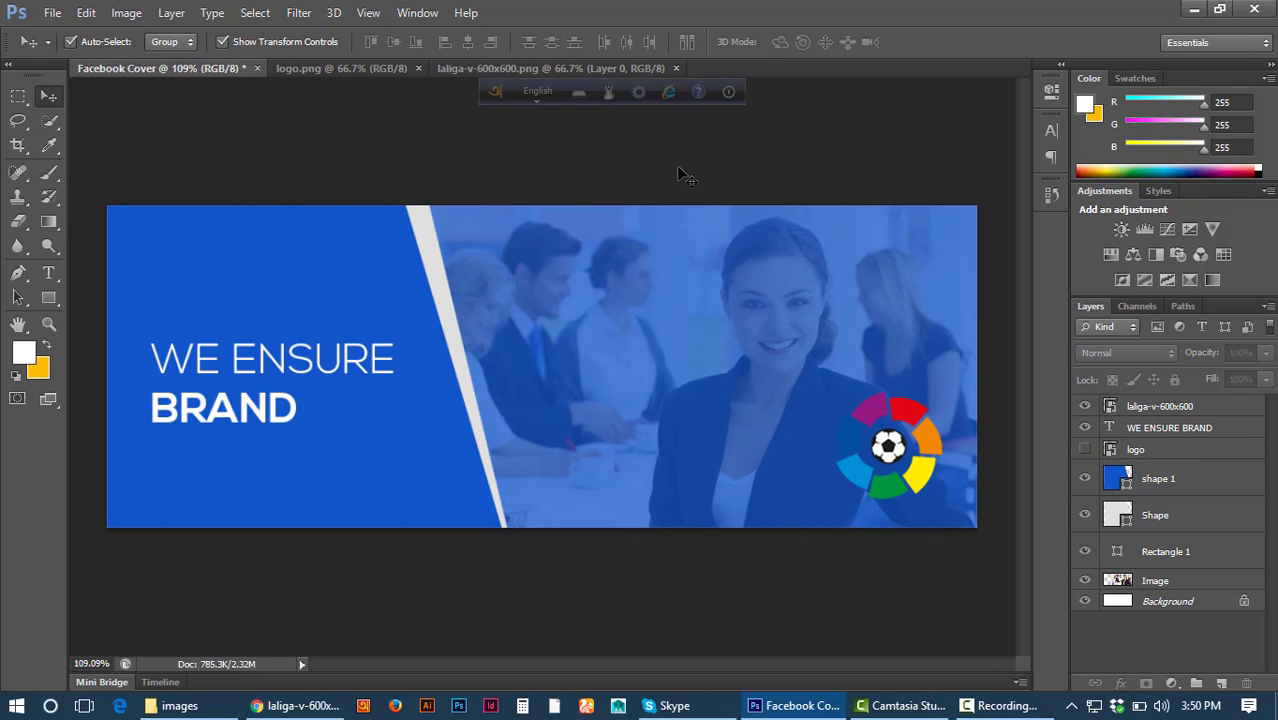
{"action": "left_click", "coordinate": [1170, 408]}
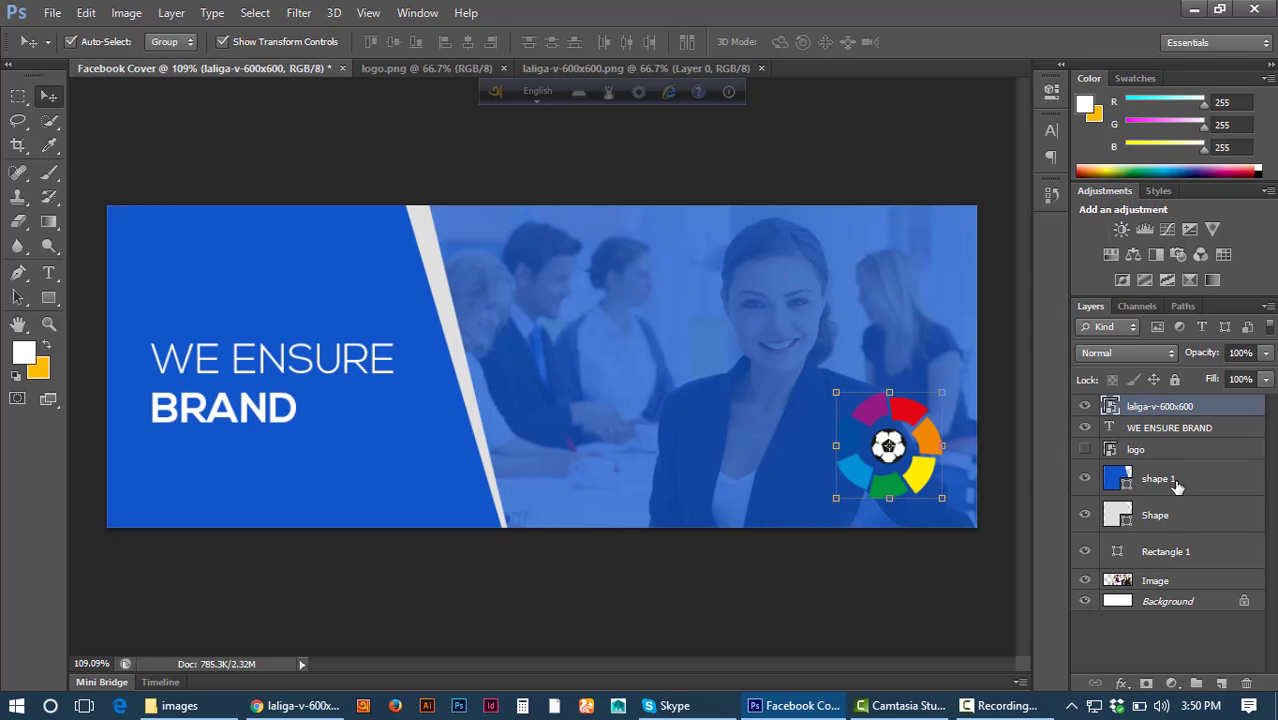
{"action": "left_click", "coordinate": [1160, 479]}
{"action": "left_click", "coordinate": [1176, 525]}
{"action": "left_click", "coordinate": [703, 379]}
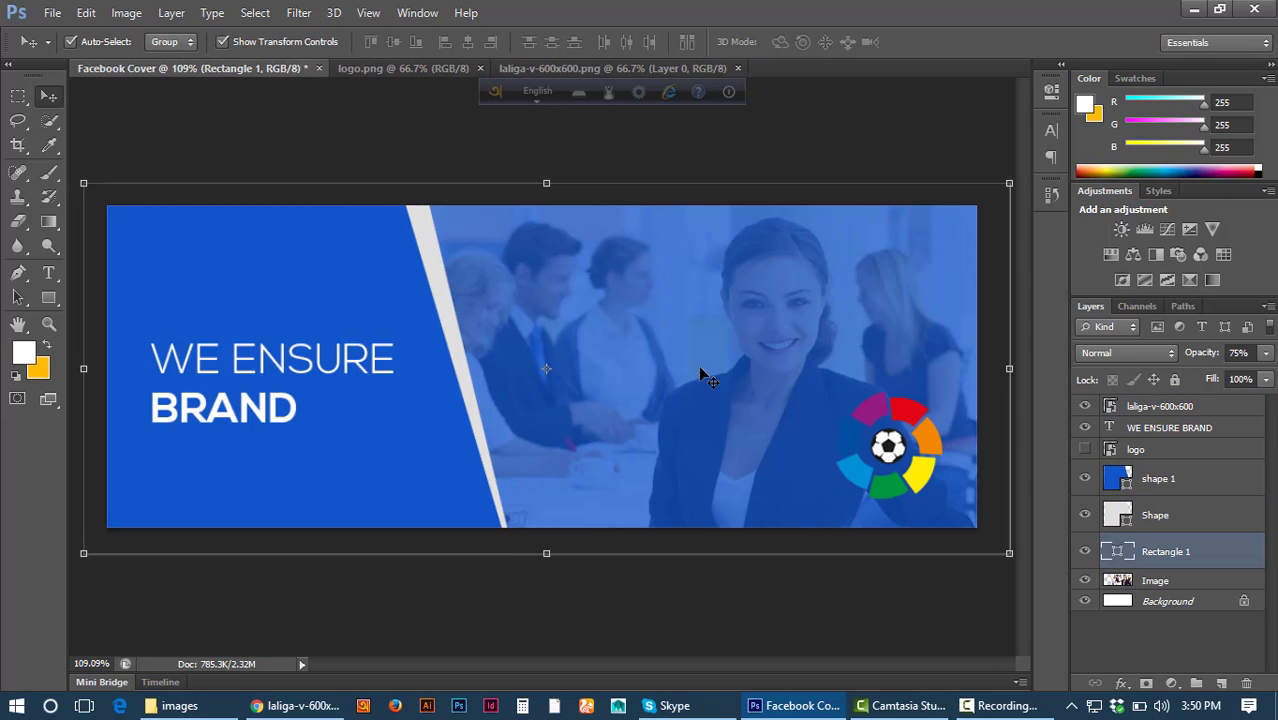
{"action": "left_click", "coordinate": [1085, 551]}
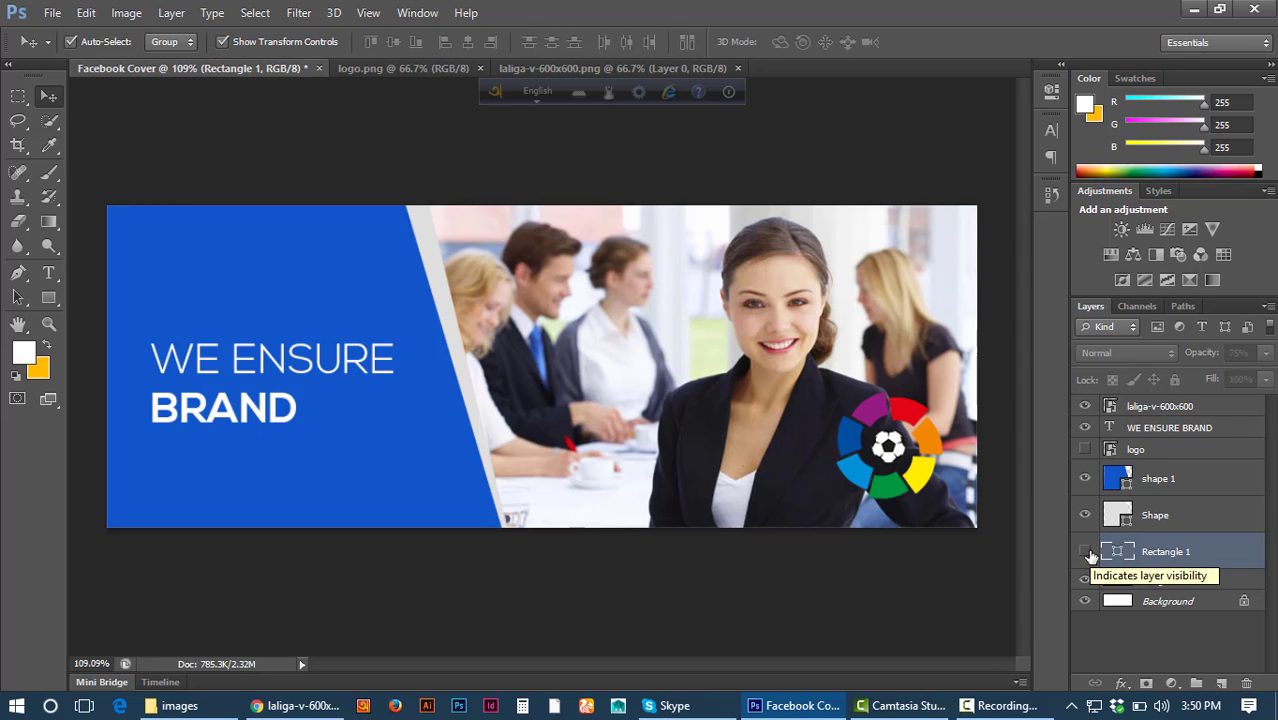
{"action": "left_click", "coordinate": [1089, 554]}
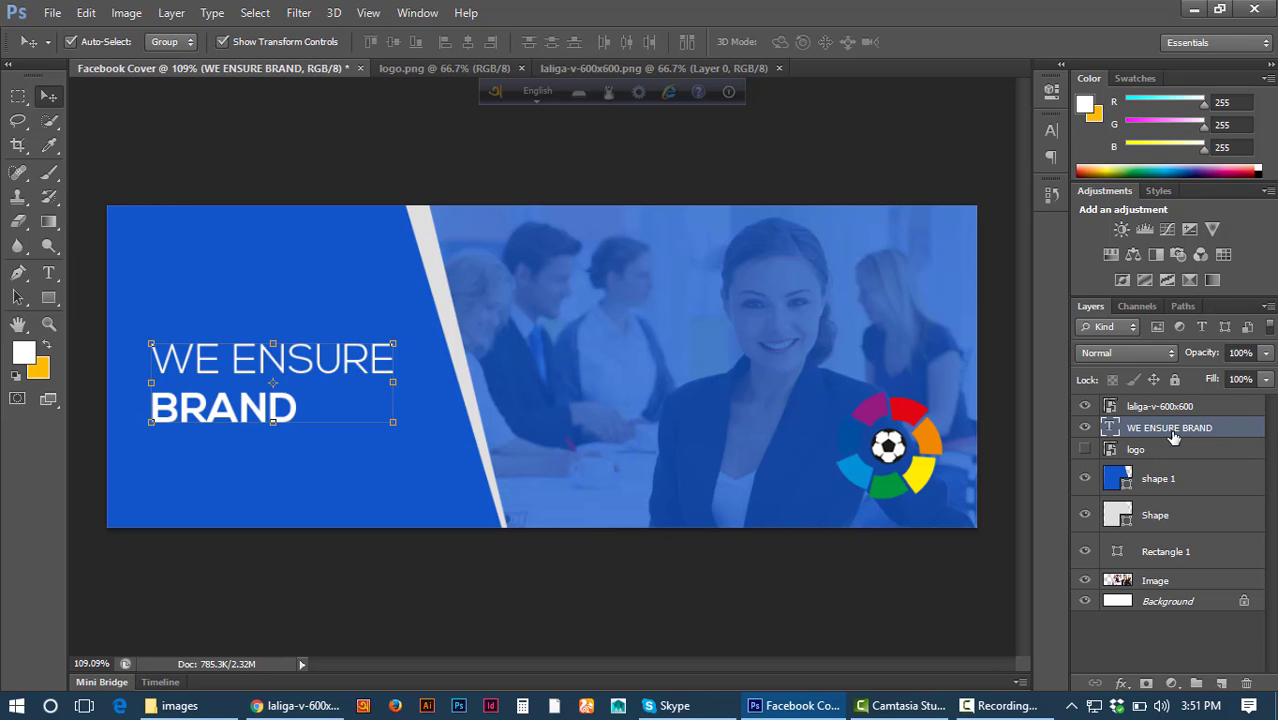
{"action": "double_click", "coordinate": [1242, 432]}
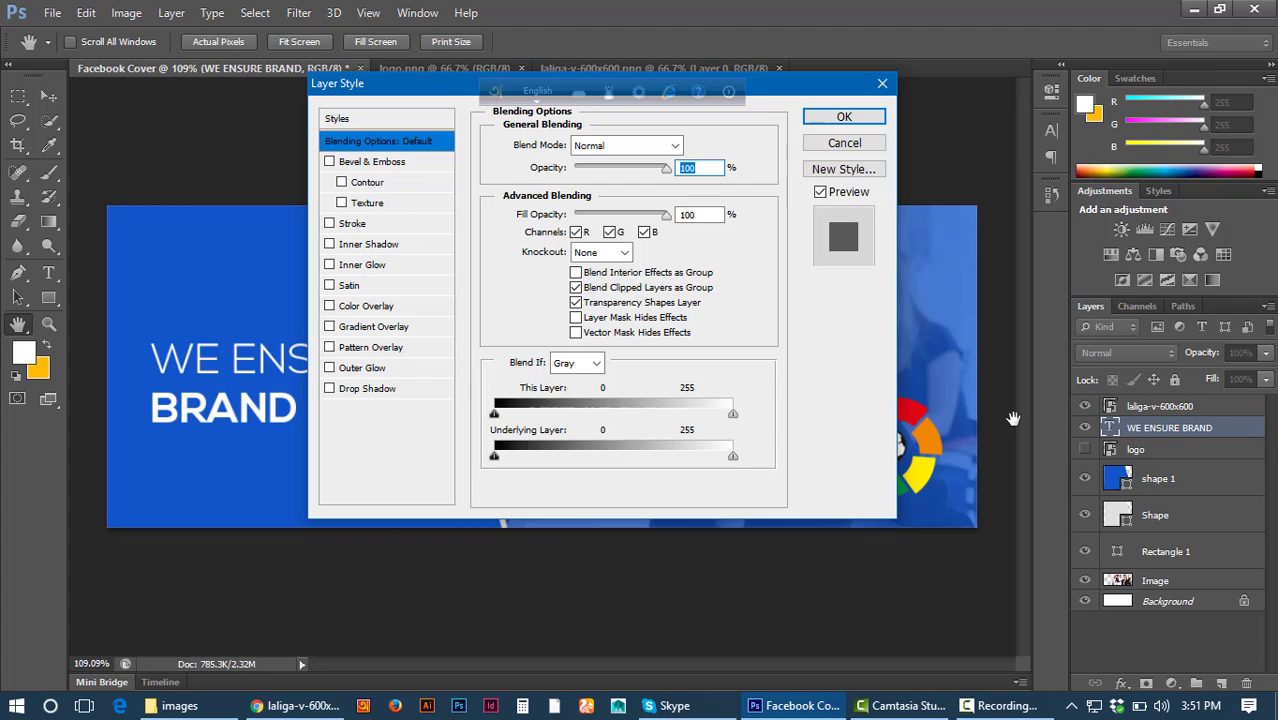
{"action": "left_click_drag", "start_coordinate": [424, 96], "coordinate": [633, 200]}
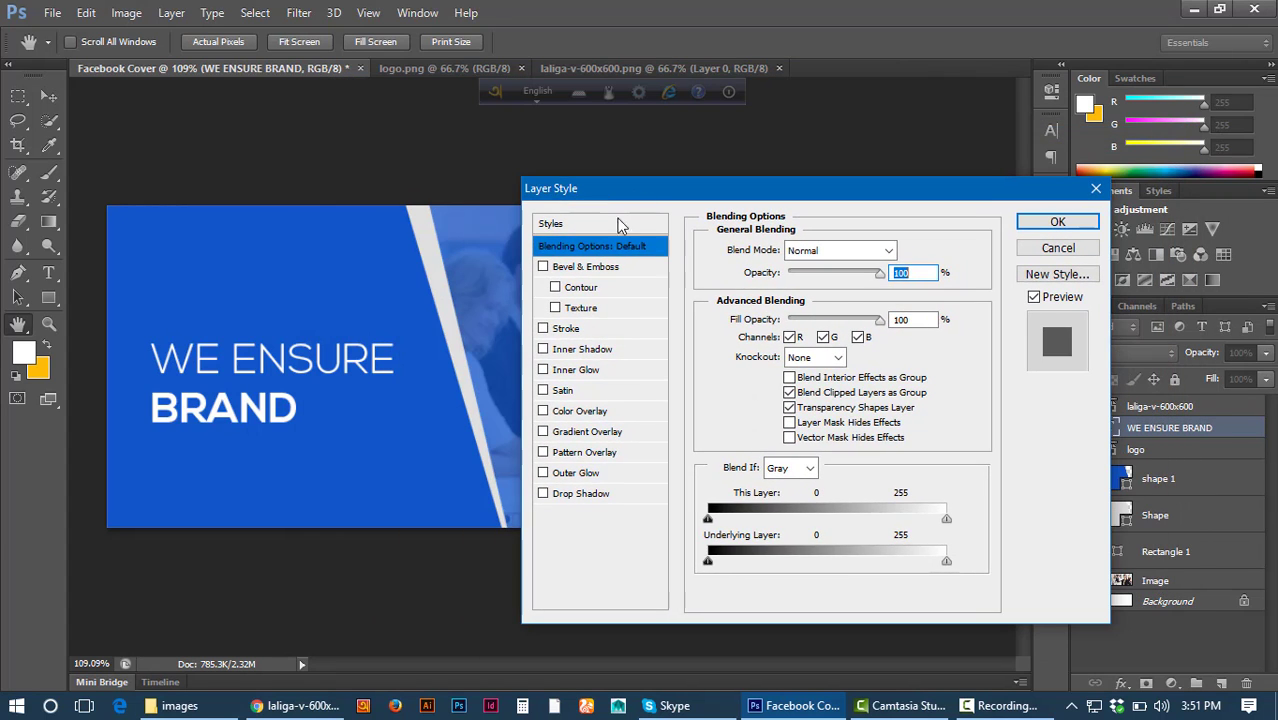
{"action": "left_click", "coordinate": [543, 493]}
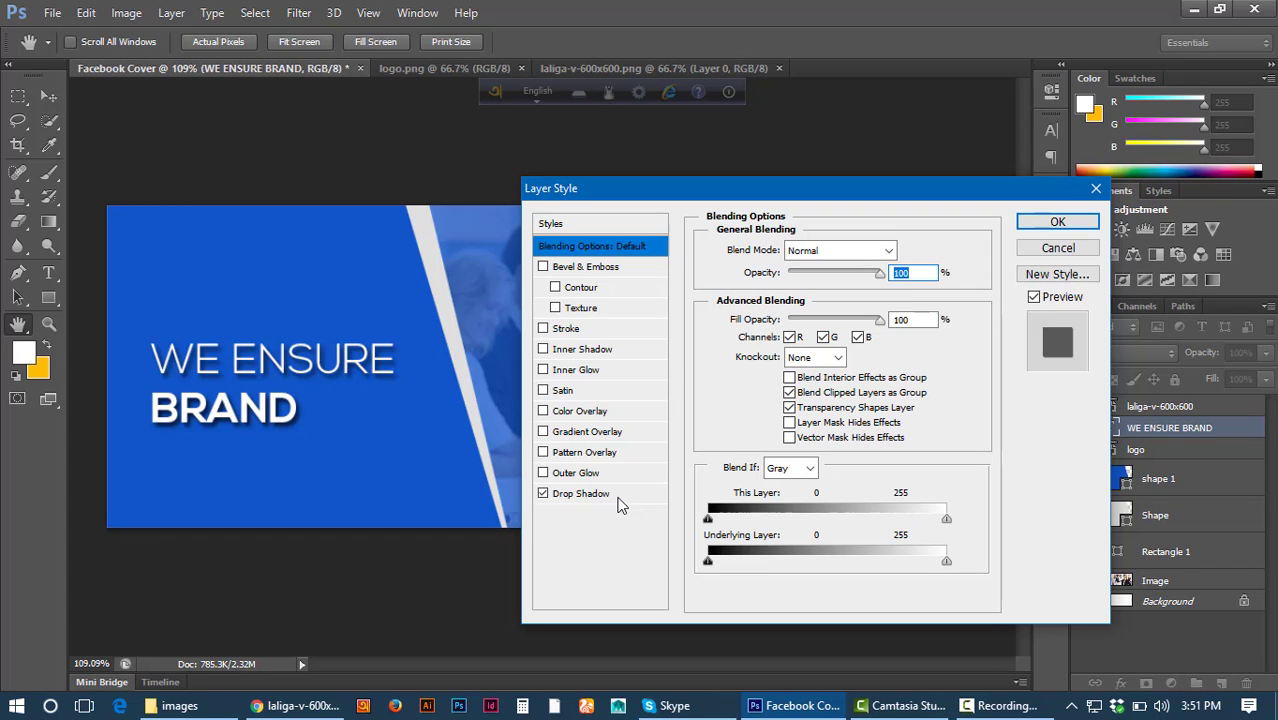
{"action": "left_click", "coordinate": [1097, 190]}
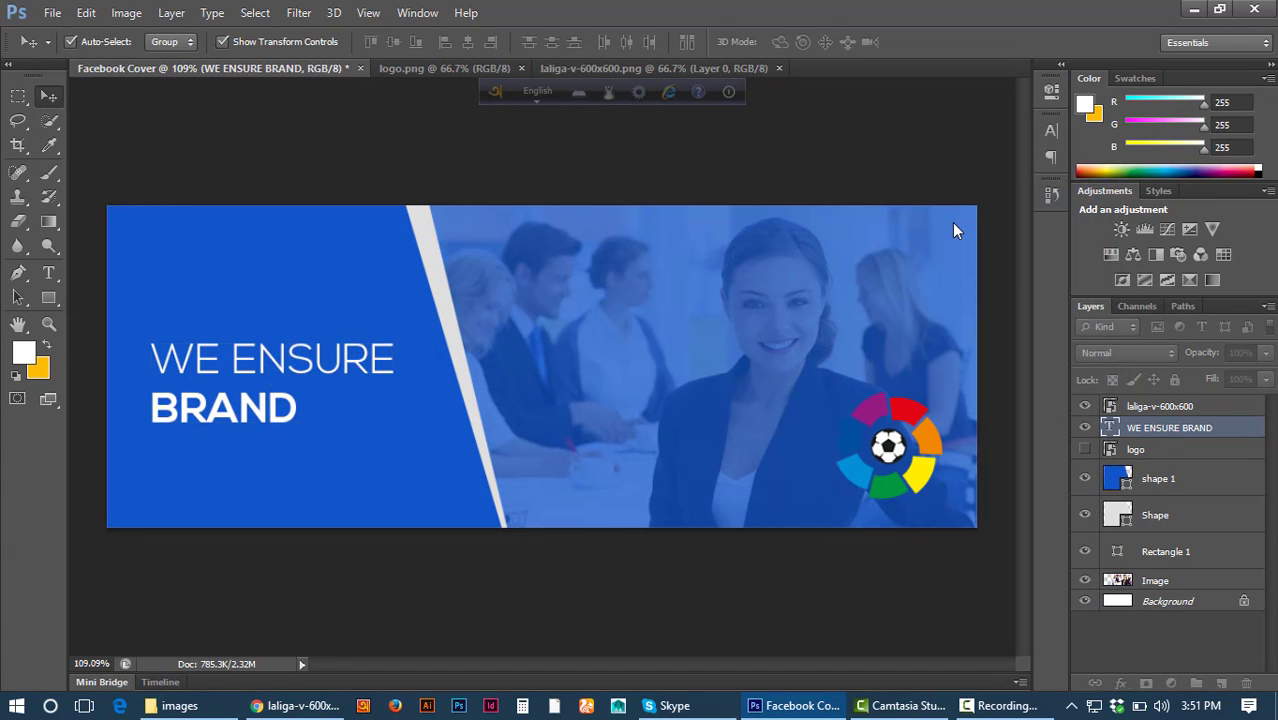
Enable a Drop Shadow effect on the WE ENSURE BRAND text layer and open its settings.
{"action": "double_click", "coordinate": [1243, 431]}
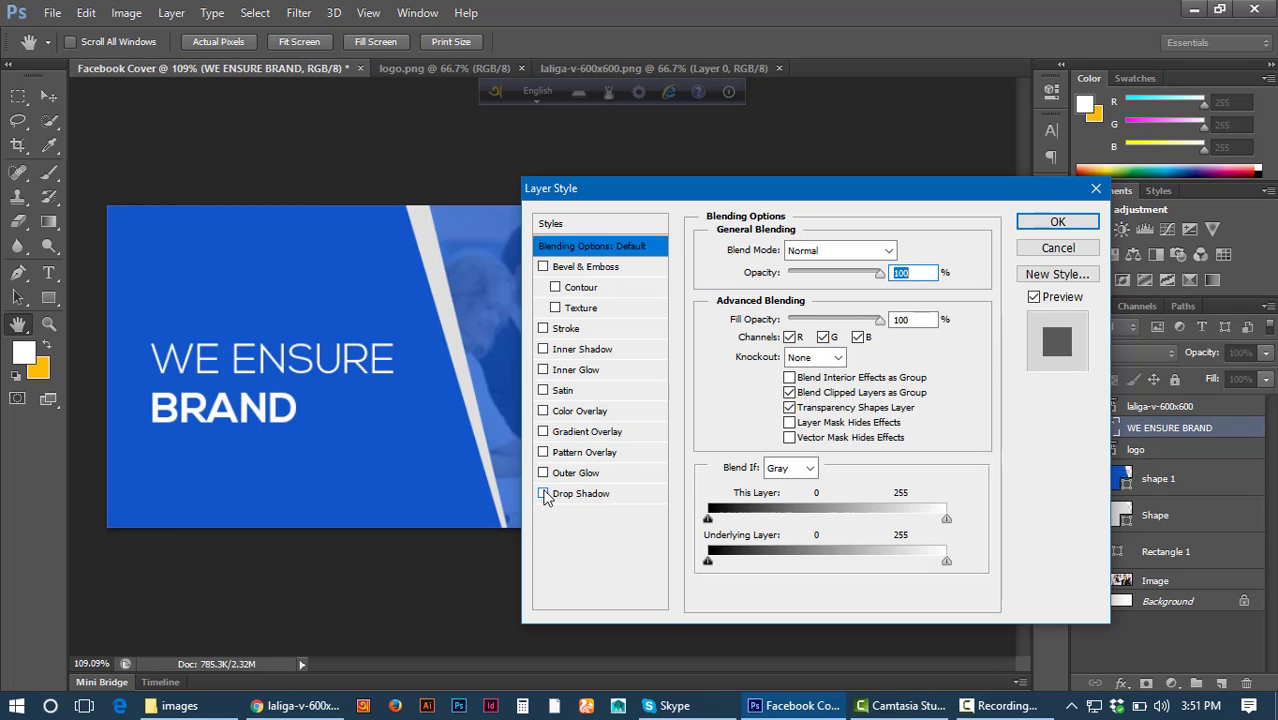
{"action": "left_click", "coordinate": [543, 494]}
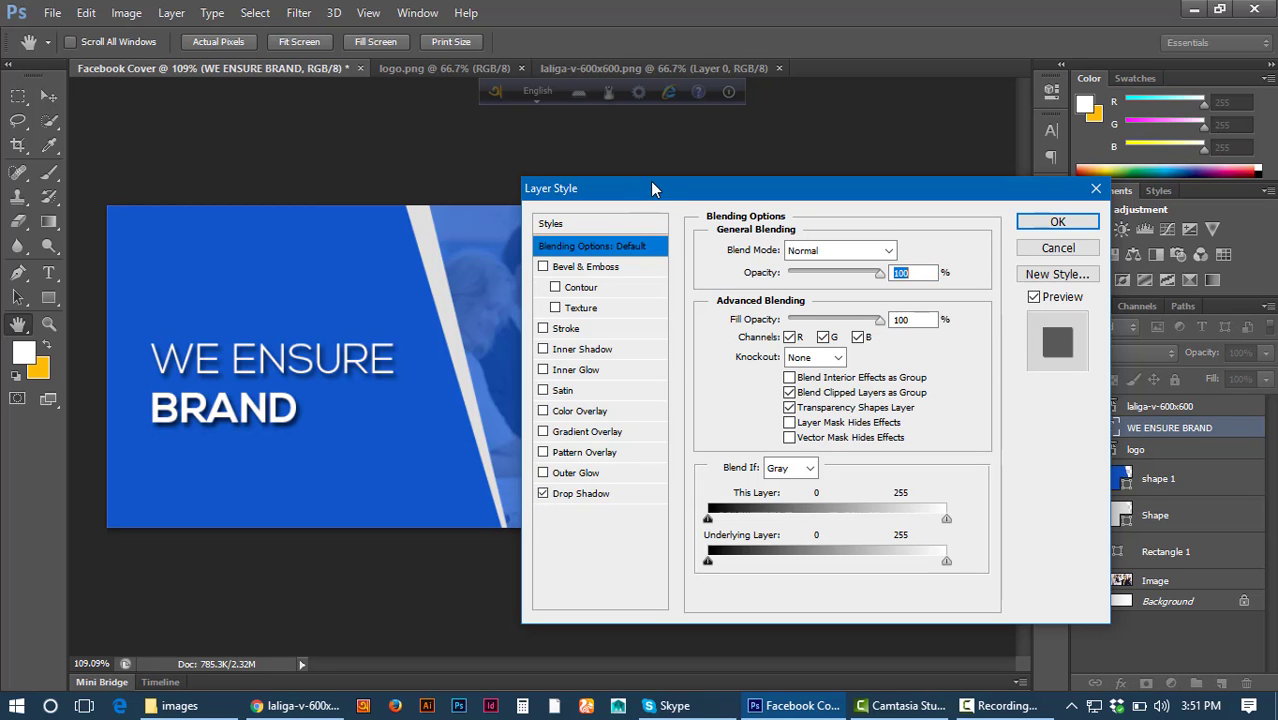
{"action": "left_click_drag", "start_coordinate": [660, 187], "coordinate": [745, 119]}
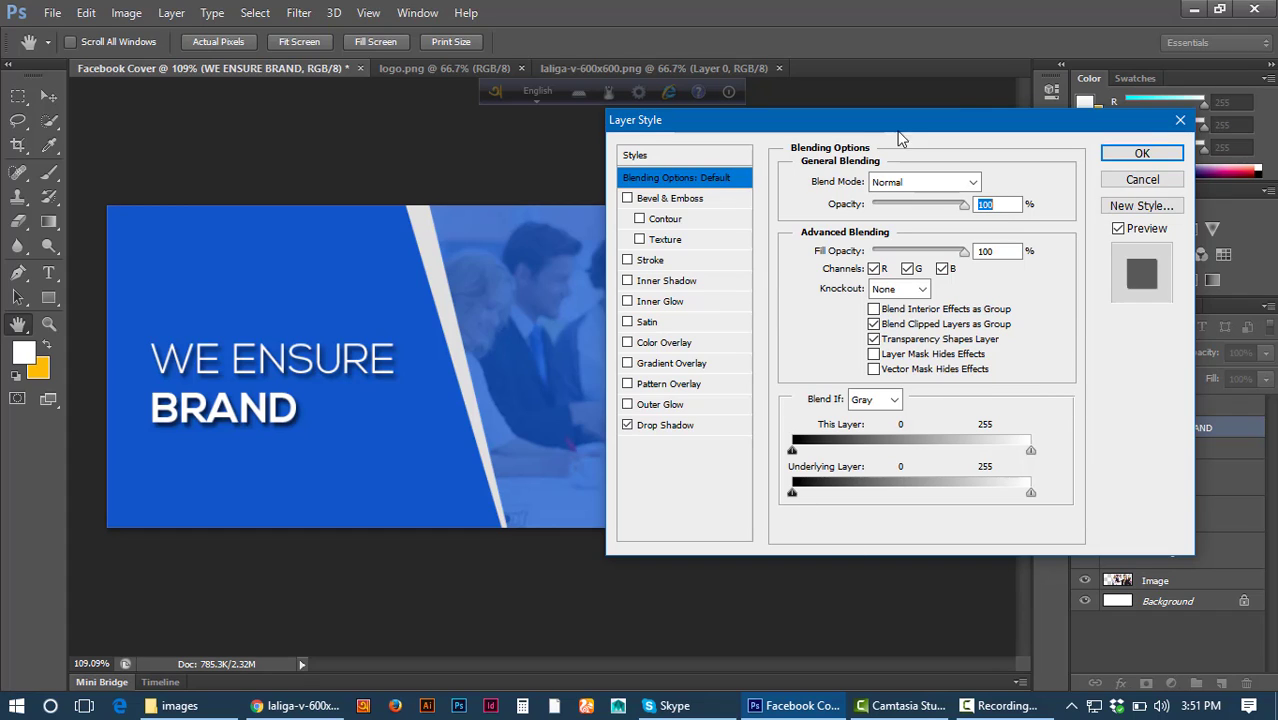
{"action": "left_click", "coordinate": [662, 425]}
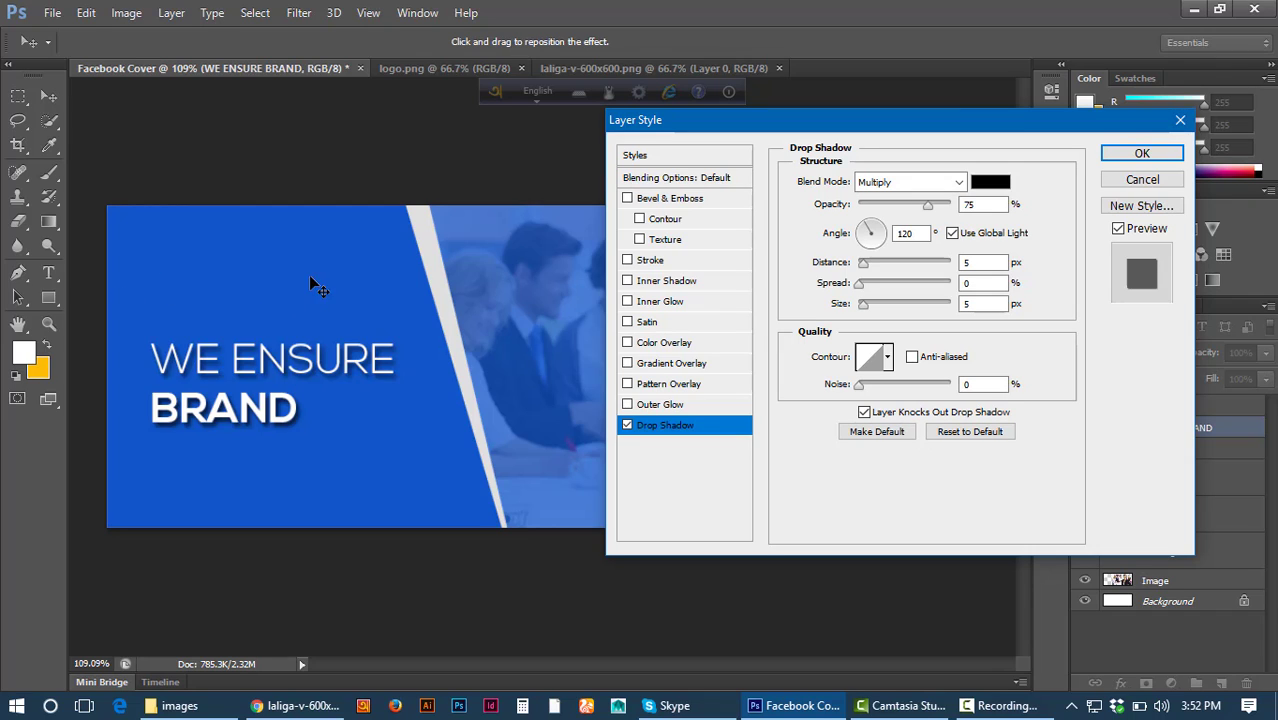
Set the headline's drop shadow to 23% opacity, 4% spread, 3 px size and 0% noise, and apply it.
{"action": "left_click_drag", "start_coordinate": [931, 213], "coordinate": [888, 214]}
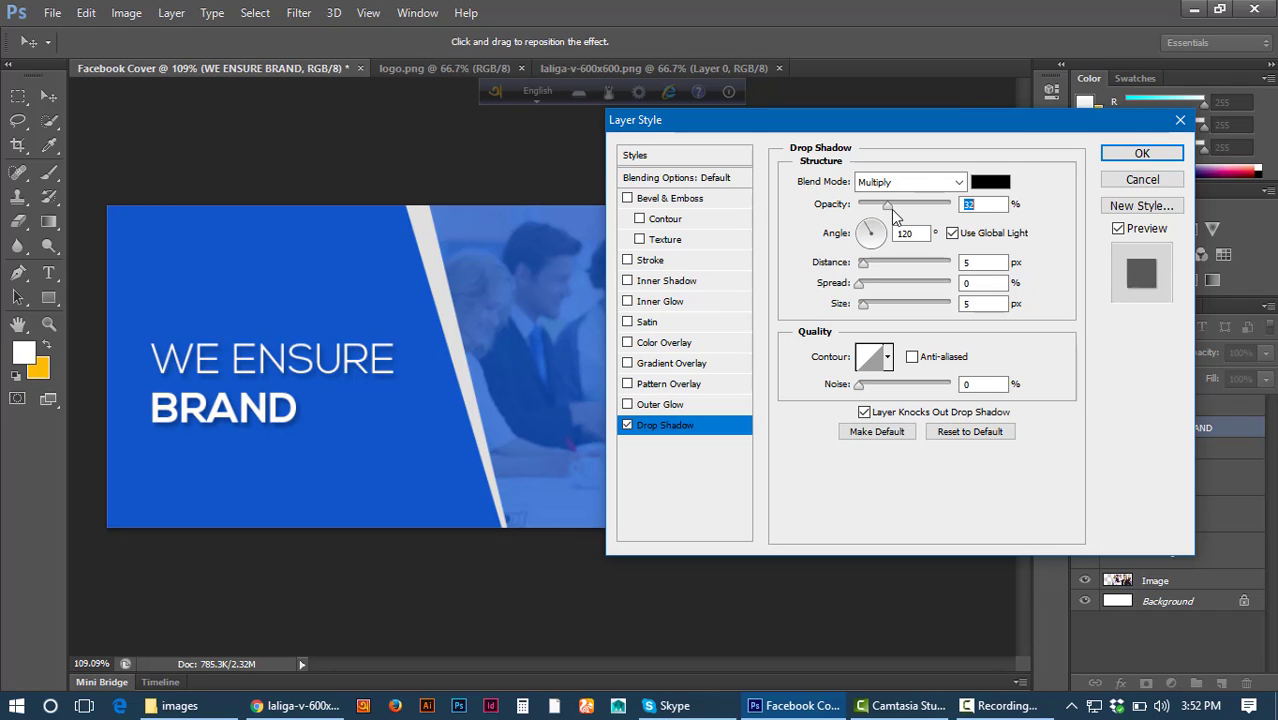
{"action": "mouse_move", "coordinate": [893, 214]}
{"action": "left_mouse_down"}
{"action": "mouse_move", "coordinate": [1097, 213]}
{"action": "mouse_move", "coordinate": [881, 210]}
{"action": "left_mouse_up"}
{"action": "left_click_drag", "start_coordinate": [861, 263], "coordinate": [962, 287]}
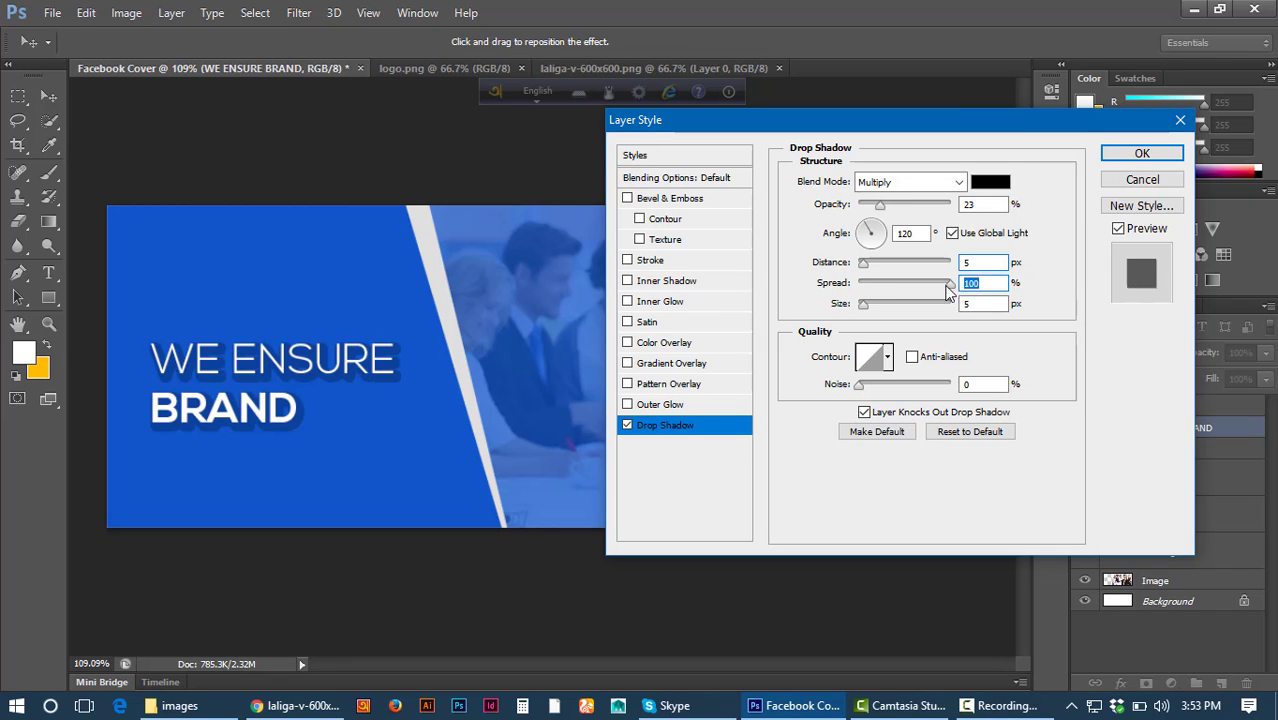
{"action": "left_click_drag", "start_coordinate": [947, 289], "coordinate": [845, 291]}
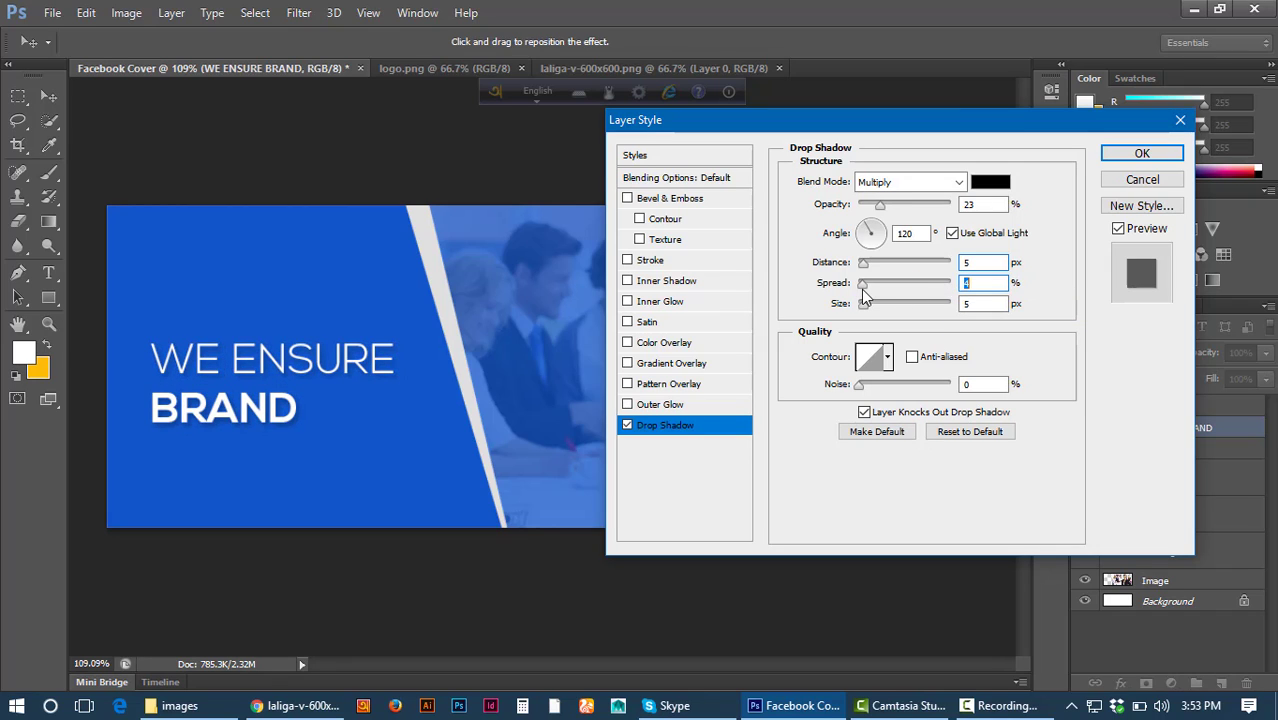
{"action": "mouse_move", "coordinate": [863, 305]}
{"action": "left_mouse_down"}
{"action": "mouse_move", "coordinate": [1000, 323]}
{"action": "mouse_move", "coordinate": [828, 318]}
{"action": "mouse_move", "coordinate": [952, 328]}
{"action": "mouse_move", "coordinate": [958, 308]}
{"action": "mouse_move", "coordinate": [866, 309]}
{"action": "mouse_move", "coordinate": [876, 313]}
{"action": "mouse_move", "coordinate": [861, 320]}
{"action": "left_mouse_up"}
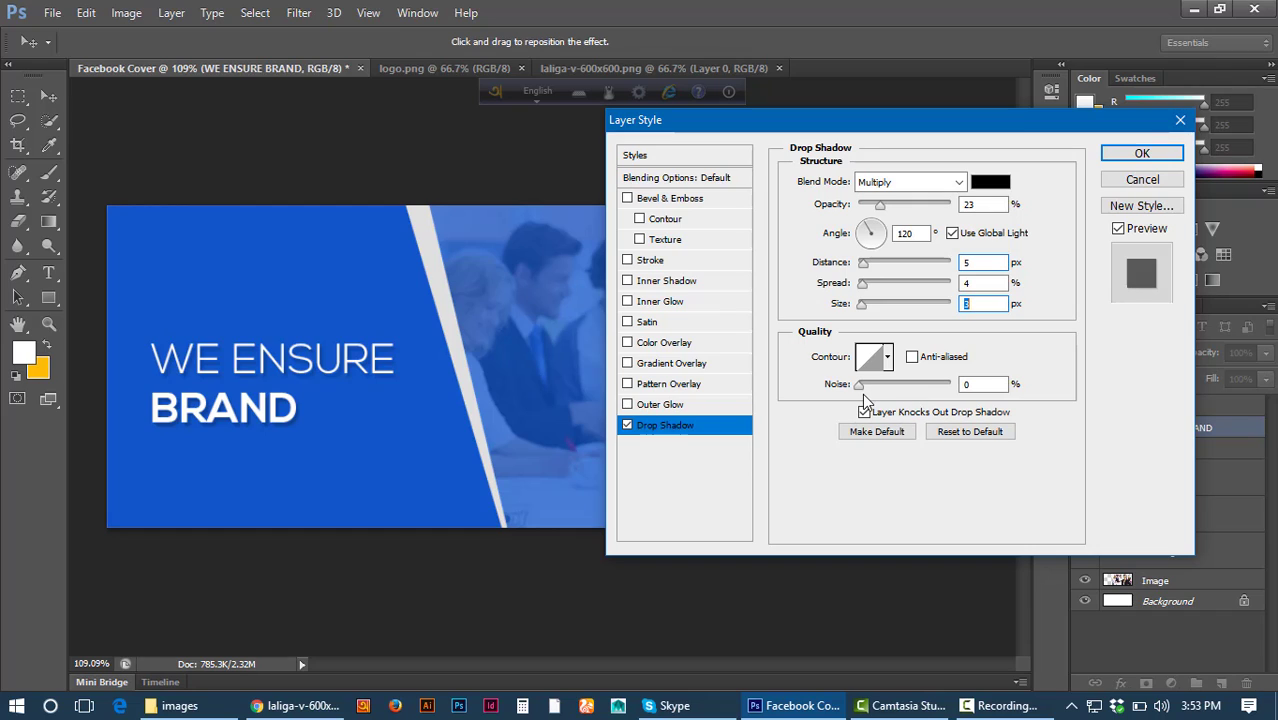
{"action": "left_click_drag", "start_coordinate": [862, 389], "coordinate": [788, 390]}
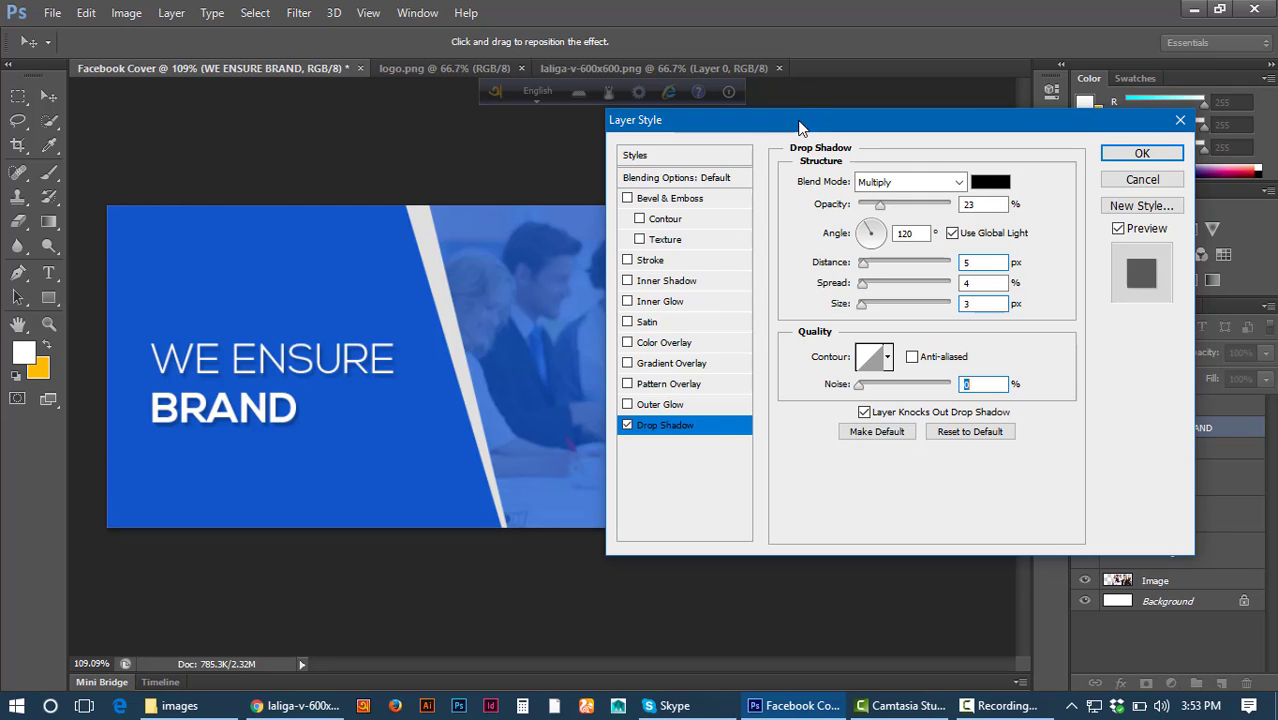
{"action": "left_click_drag", "start_coordinate": [805, 129], "coordinate": [587, 143]}
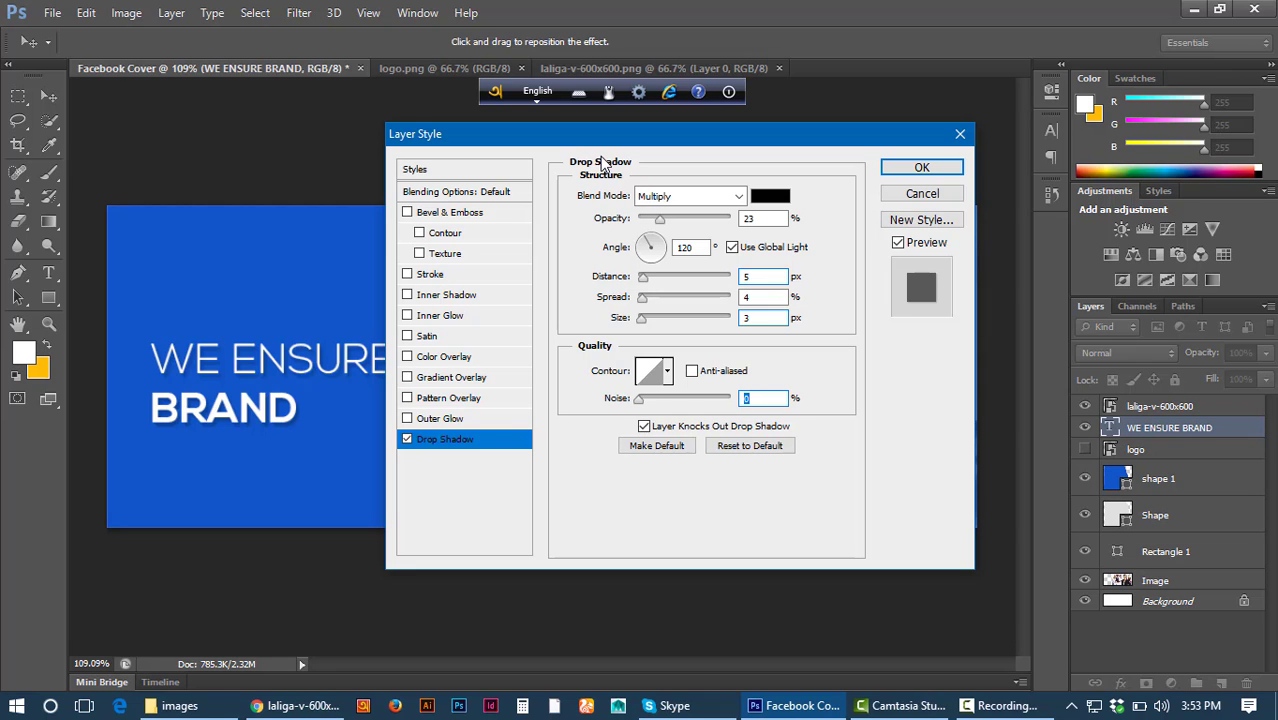
{"action": "left_click", "coordinate": [896, 168]}
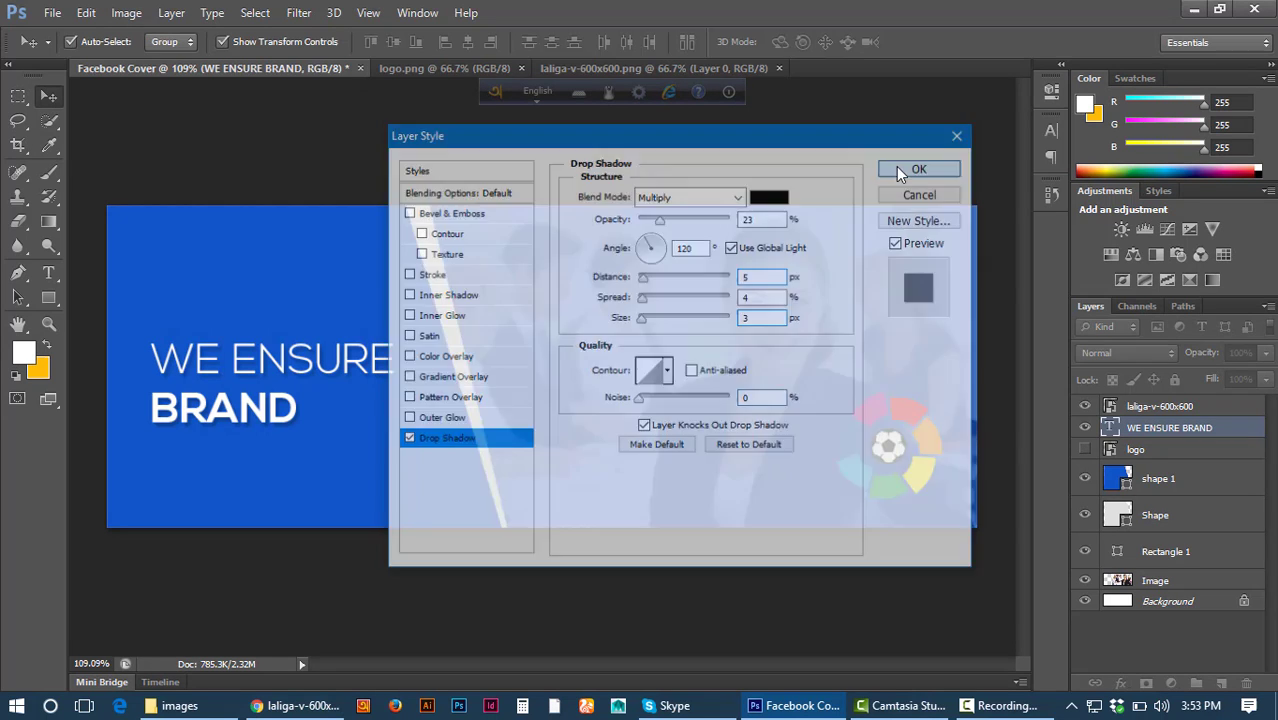
{"action": "left_click", "coordinate": [535, 165]}
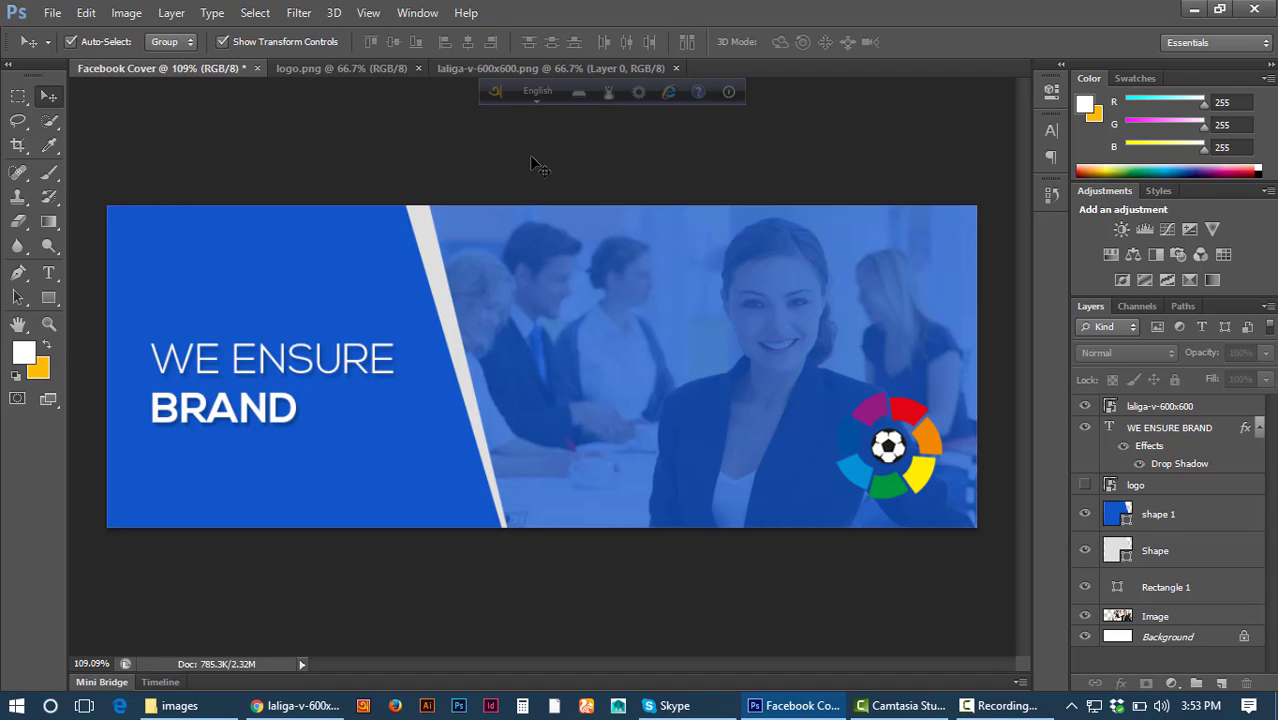
Compare the cover photo with the Rectangle 1 overlay hidden and shown.
{"action": "left_click", "coordinate": [1170, 590]}
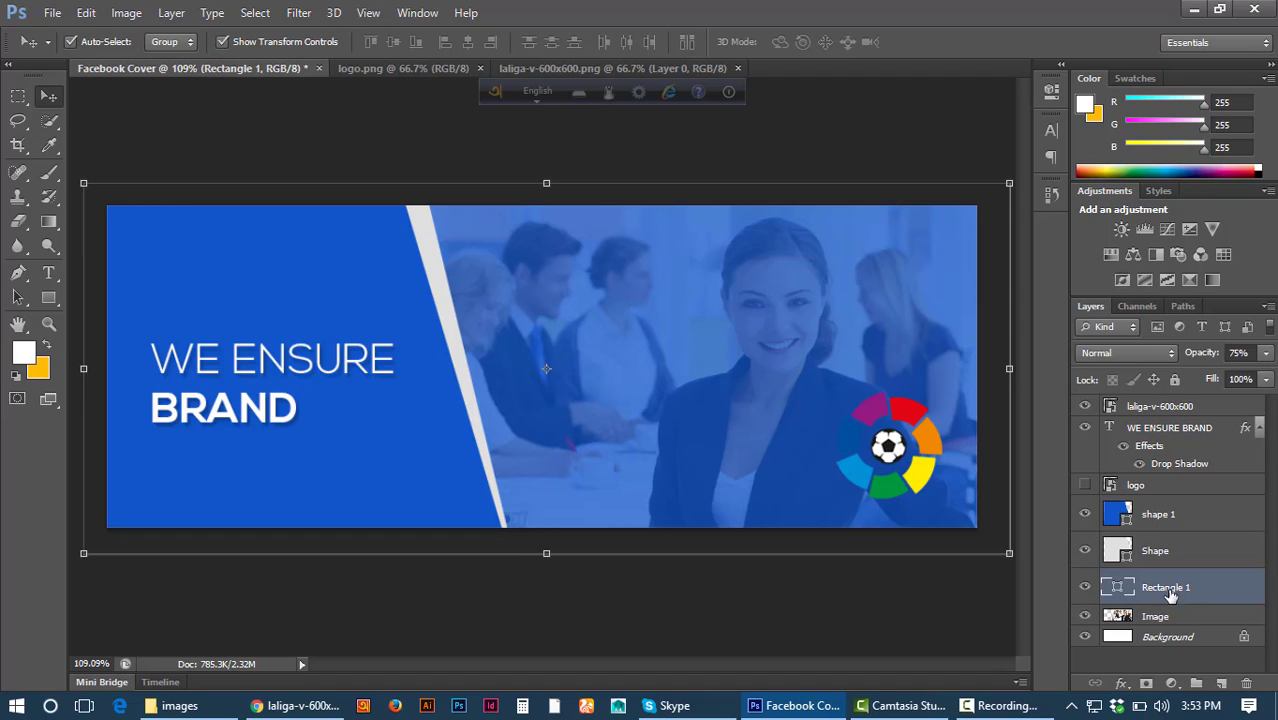
{"action": "left_click", "coordinate": [1085, 589]}
{"action": "left_click", "coordinate": [1085, 589]}
{"action": "left_click", "coordinate": [1085, 589]}
{"action": "left_click", "coordinate": [1085, 589]}
{"action": "left_click", "coordinate": [1085, 589]}
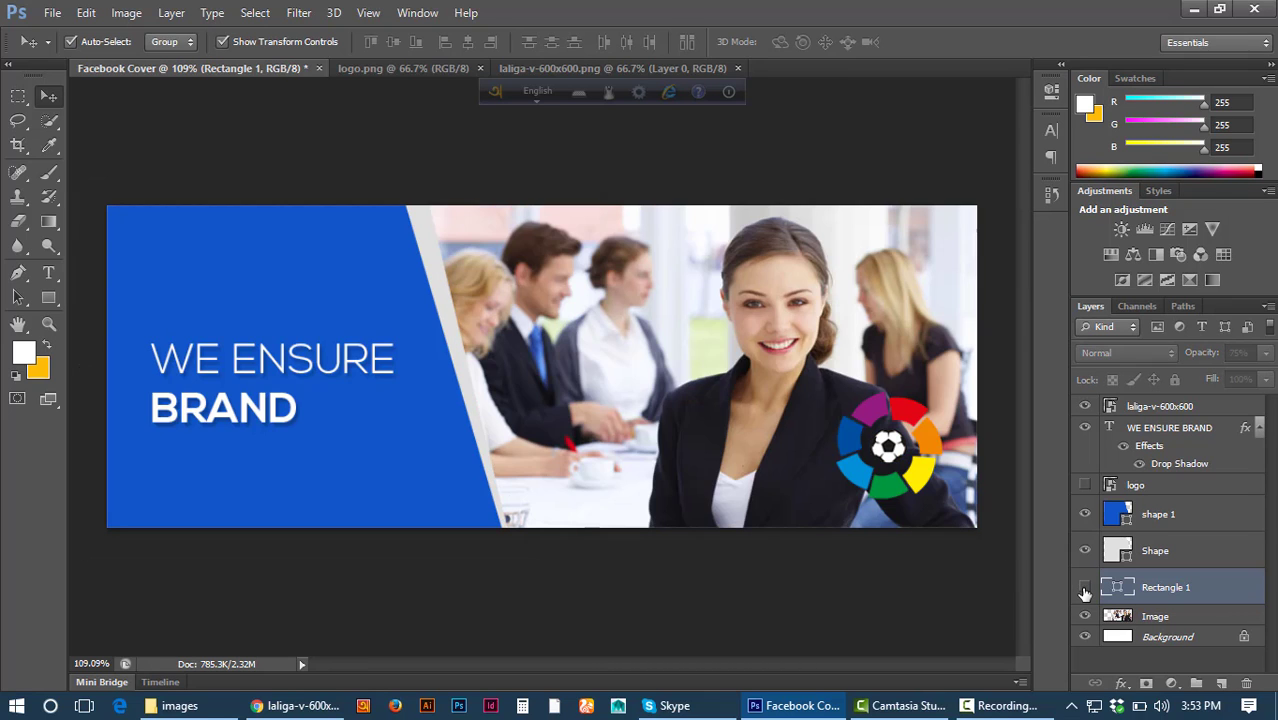
{"action": "left_click", "coordinate": [1085, 589]}
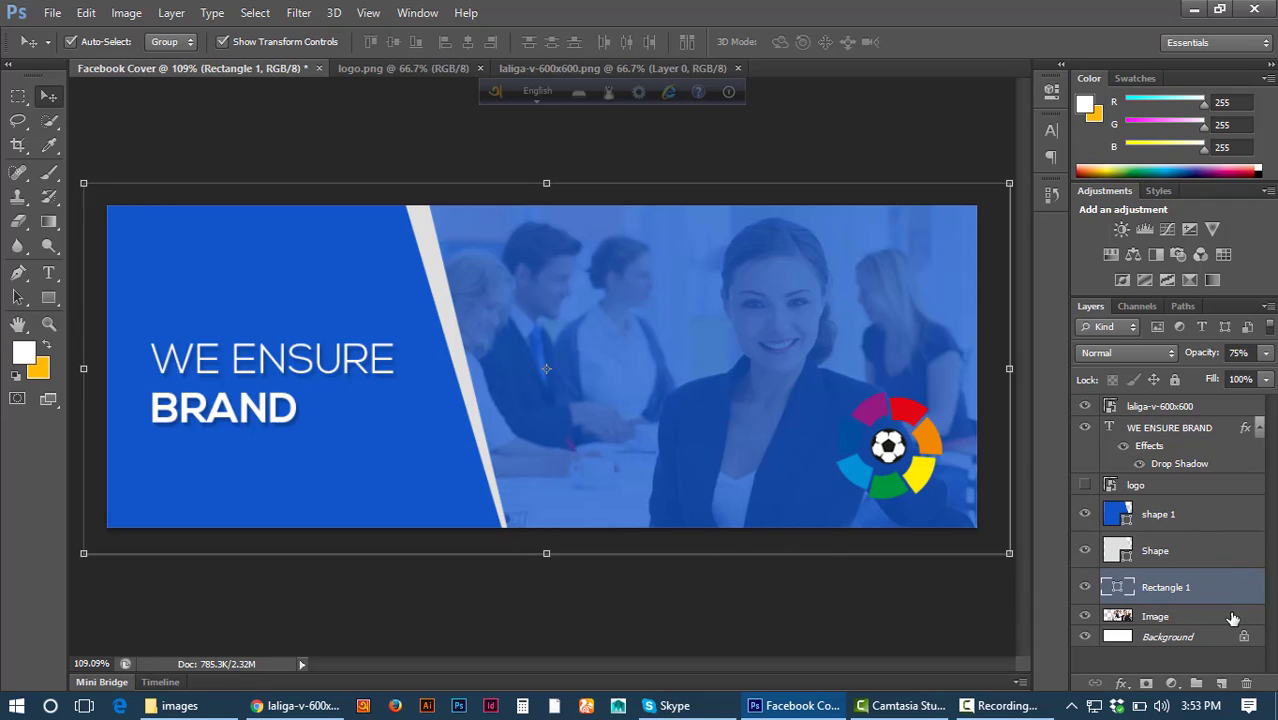
{"action": "left_click", "coordinate": [1122, 683]}
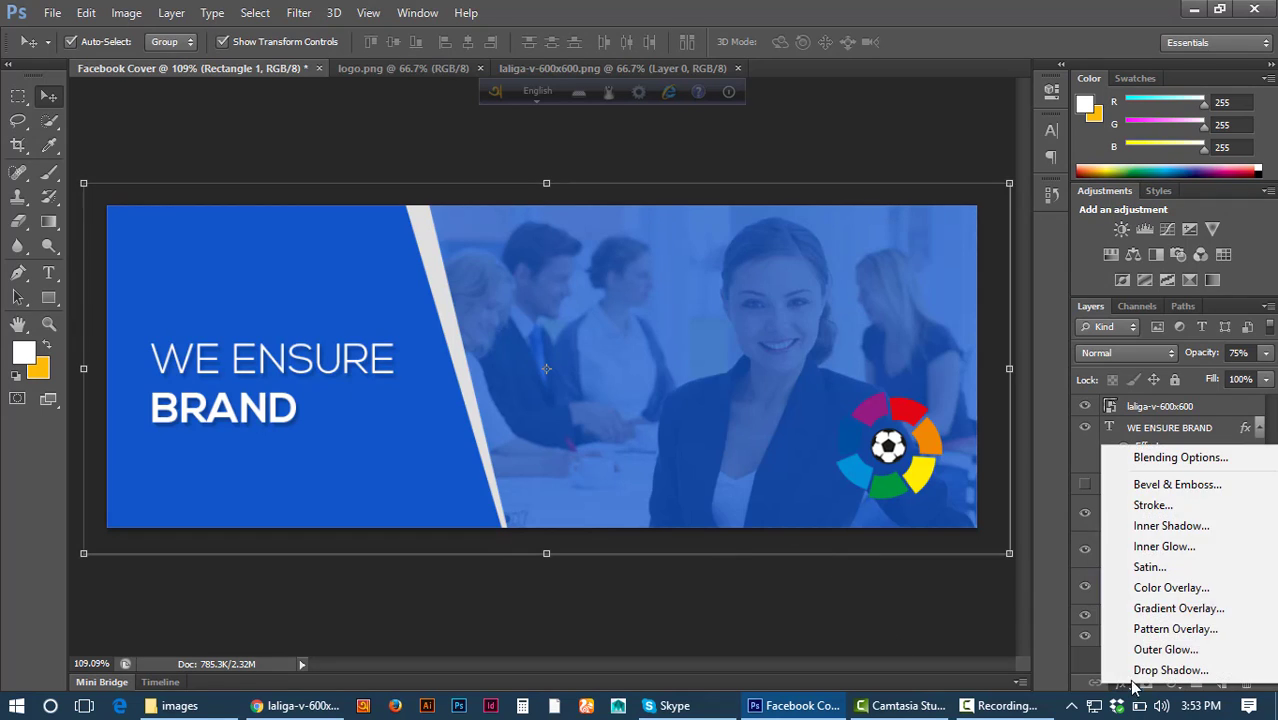
{"action": "left_click", "coordinate": [1043, 569]}
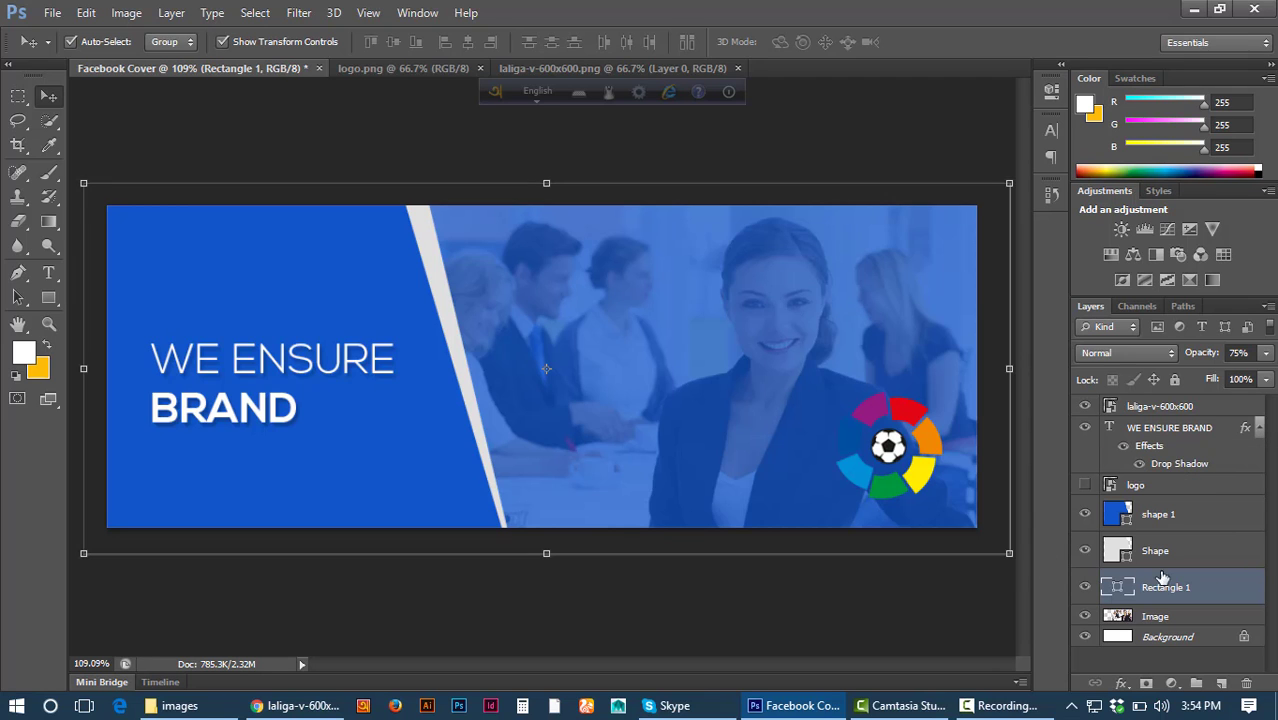
{"action": "double_click", "coordinate": [1237, 590]}
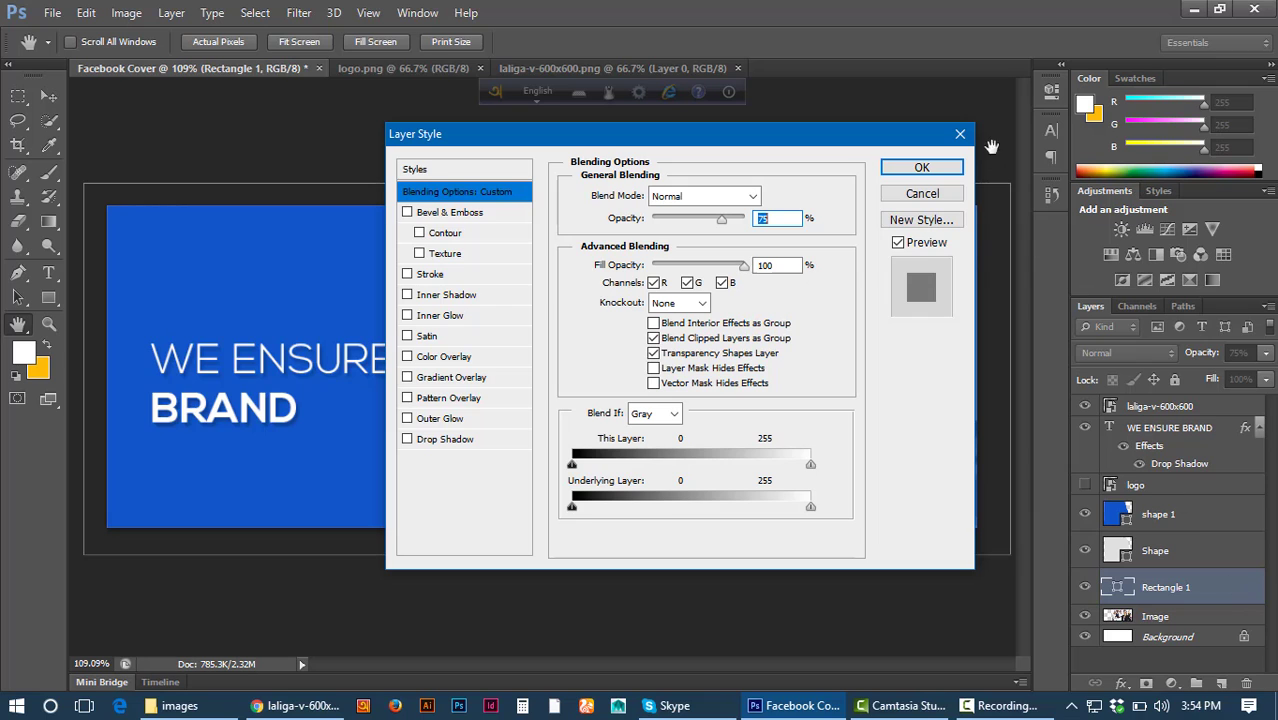
{"action": "left_click", "coordinate": [960, 133]}
Try a Bevel & Emboss effect on the Rectangle 1 layer and close its layer styles without applying it.
{"action": "right_click", "coordinate": [1240, 592]}
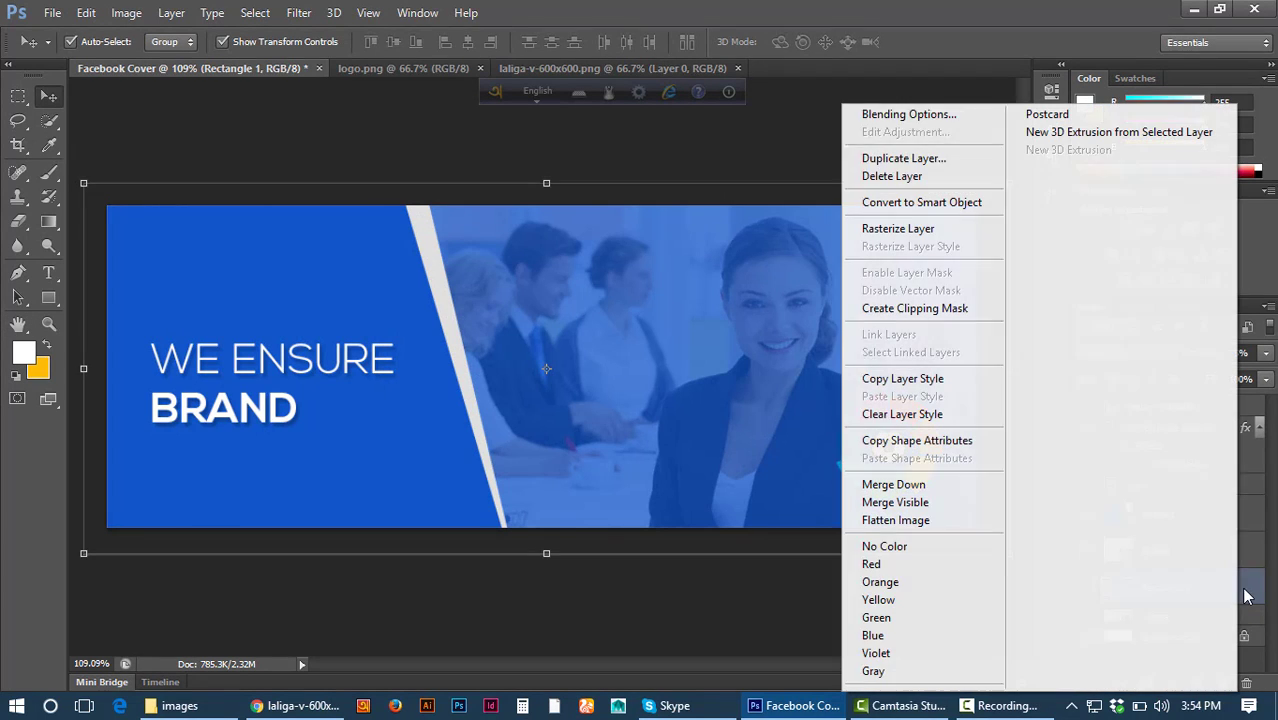
{"action": "left_click", "coordinate": [905, 117]}
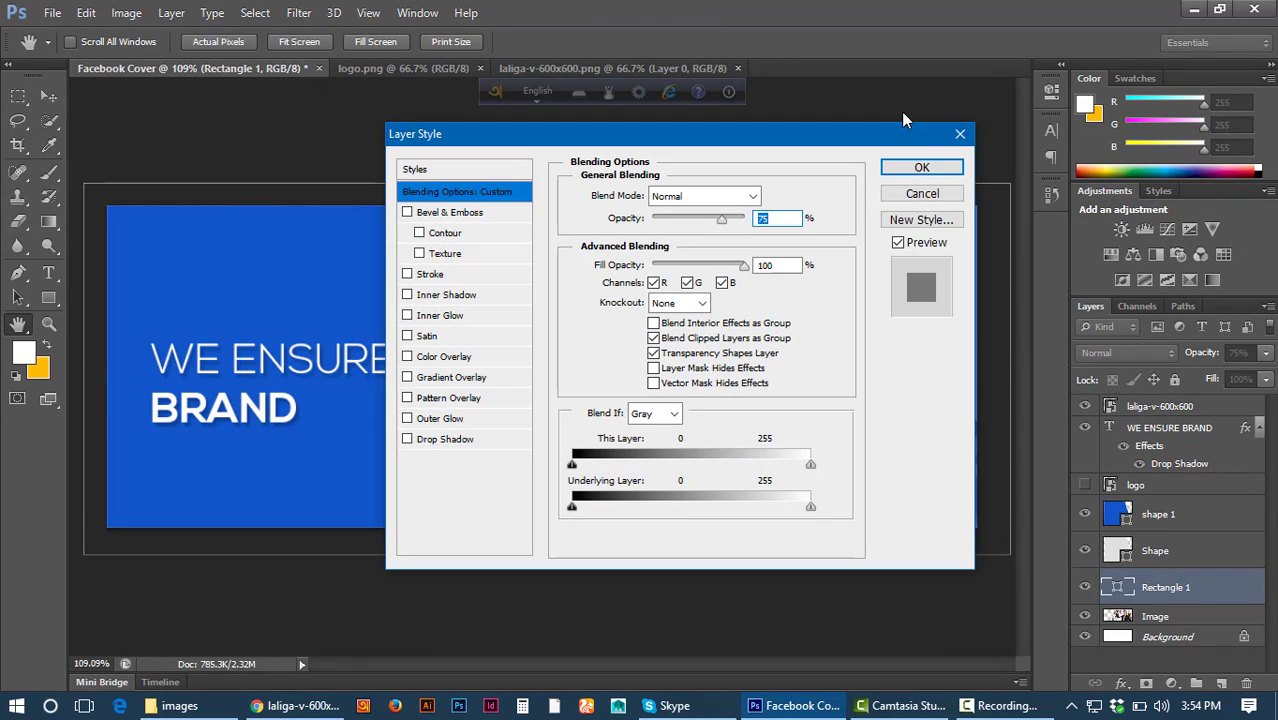
{"action": "left_click", "coordinate": [446, 214]}
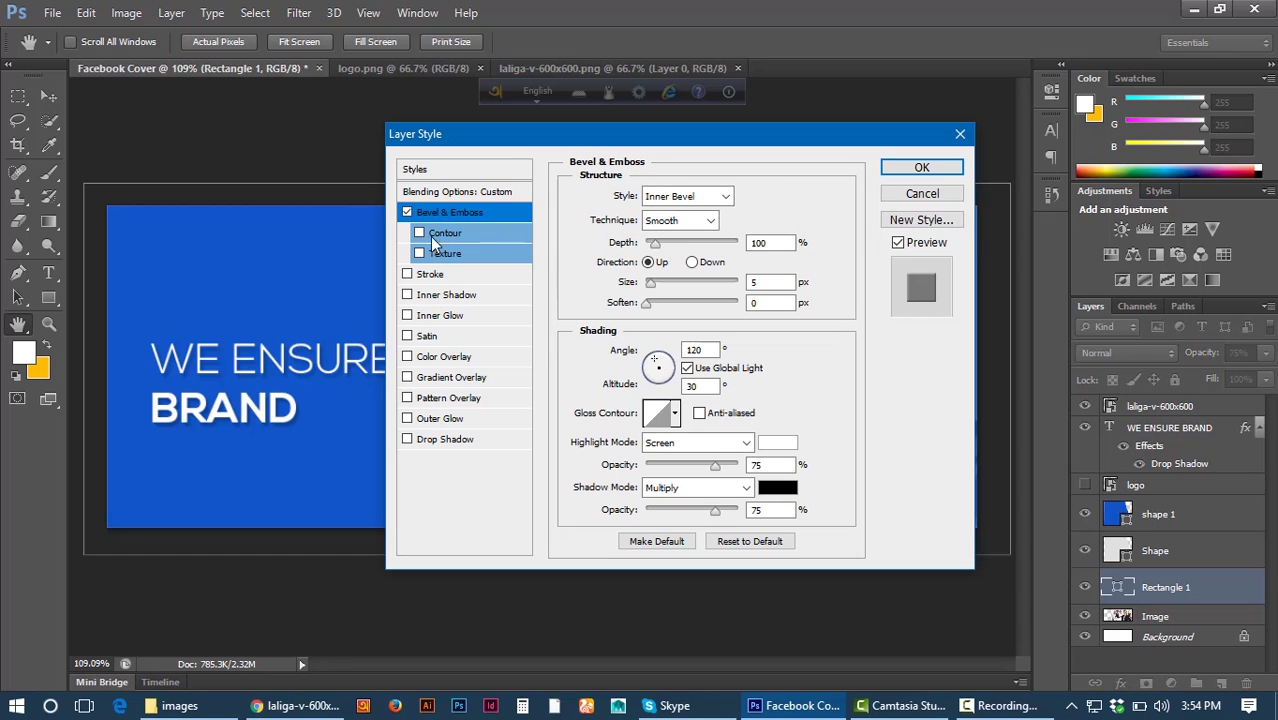
{"action": "left_click", "coordinate": [409, 213]}
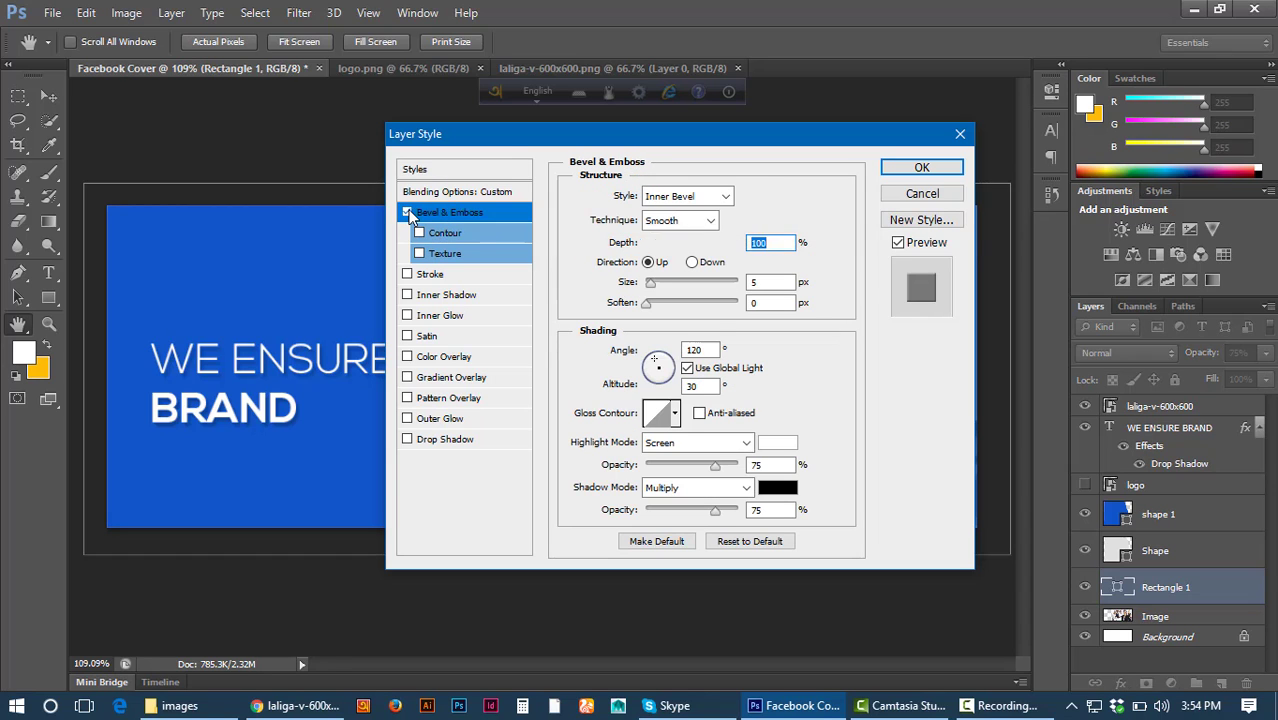
{"action": "left_click", "coordinate": [960, 134]}
Reopen Rectangle 1's layer styles, preview the Bevel & Emboss settings on the cover and switch the effect off.
{"action": "double_click", "coordinate": [1230, 597]}
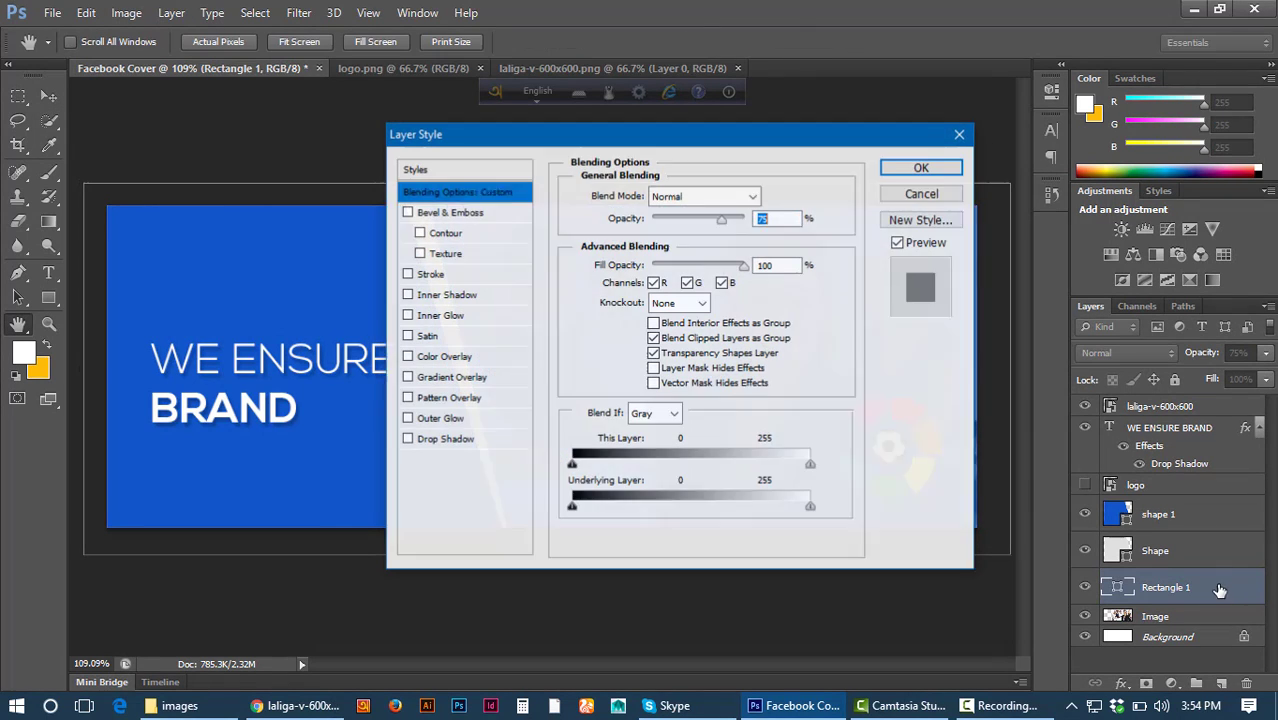
{"action": "left_click", "coordinate": [408, 213]}
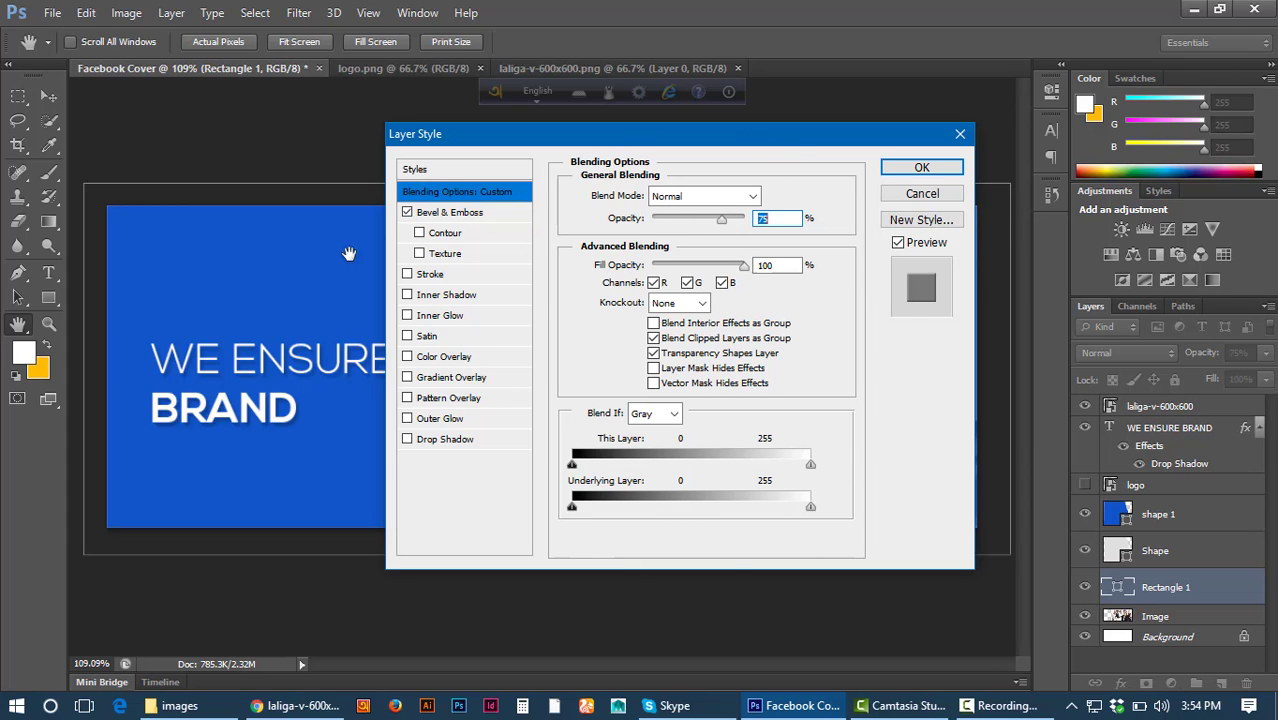
{"action": "left_click", "coordinate": [450, 214]}
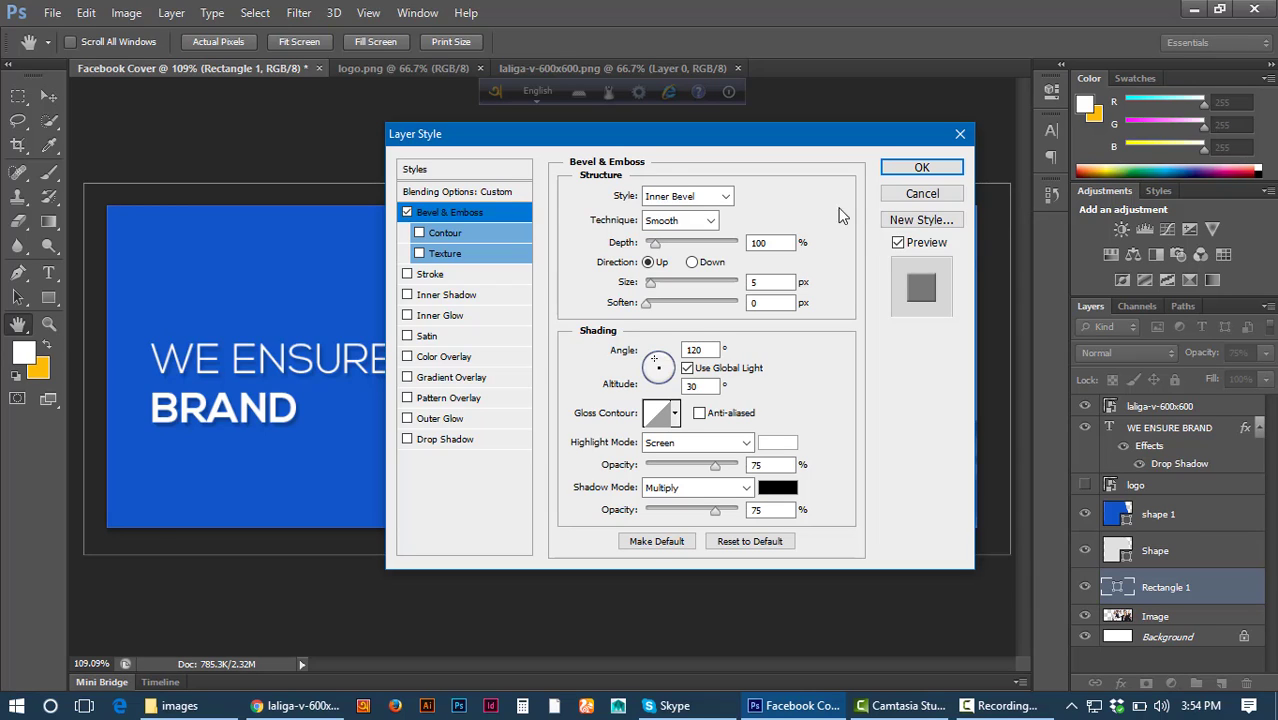
{"action": "left_click_drag", "start_coordinate": [627, 140], "coordinate": [687, 222]}
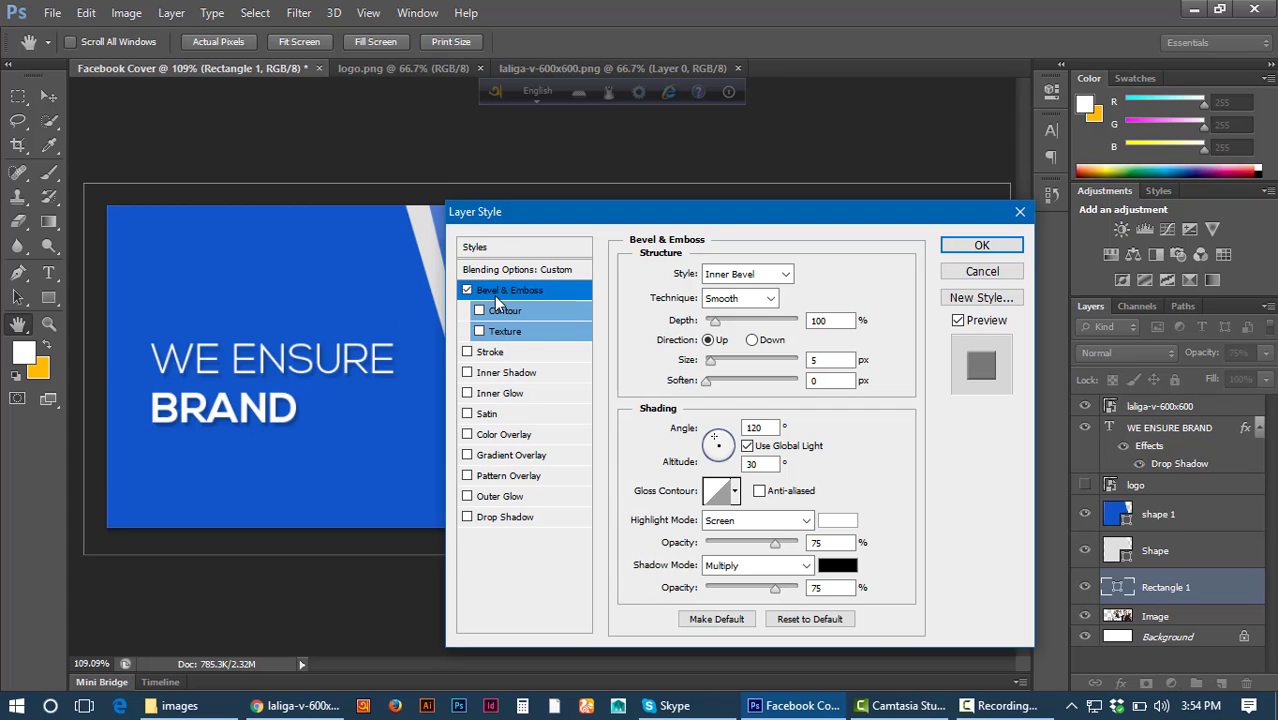
{"action": "left_click", "coordinate": [467, 290]}
{"action": "mouse_move", "coordinate": [612, 217]}
{"action": "left_mouse_down"}
{"action": "mouse_move", "coordinate": [922, 169]}
{"action": "mouse_move", "coordinate": [340, 295]}
{"action": "mouse_move", "coordinate": [72, 113]}
{"action": "mouse_move", "coordinate": [876, 368]}
{"action": "mouse_move", "coordinate": [974, 321]}
{"action": "left_mouse_up"}
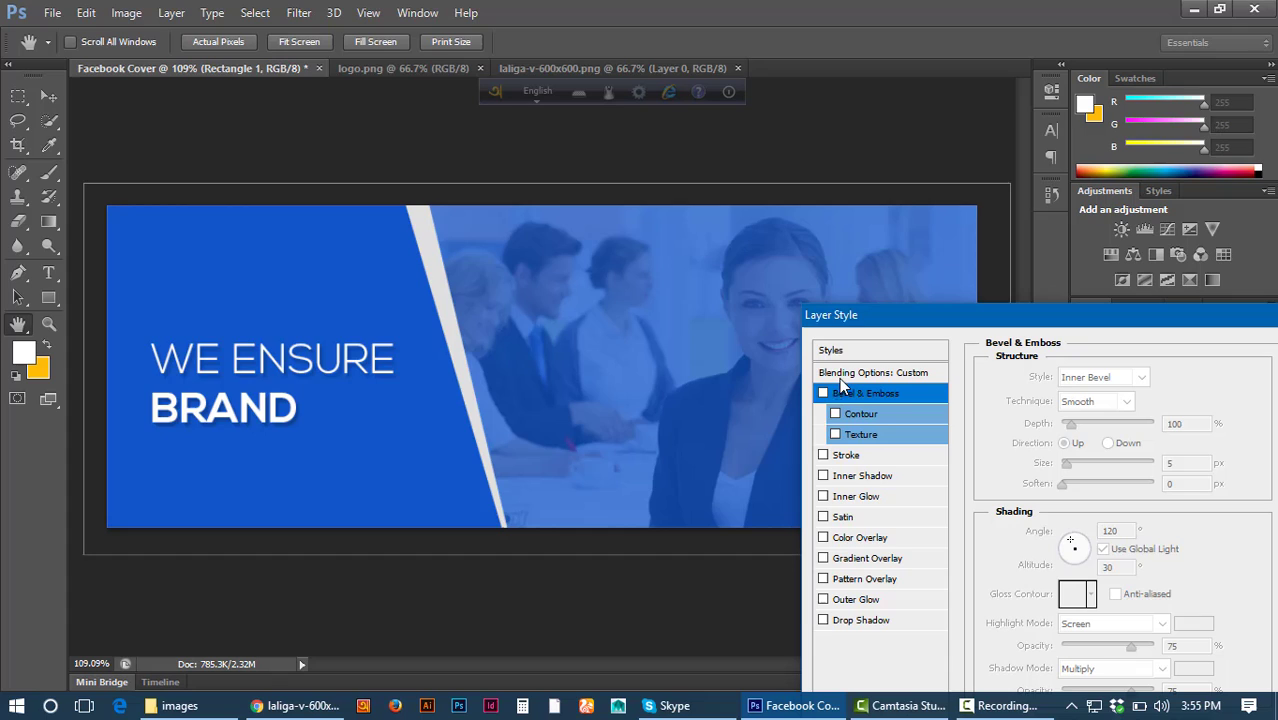
Try Stroke and Inner Shadow effects on Rectangle 1 and discard the layer style changes.
{"action": "left_click", "coordinate": [822, 457]}
{"action": "left_click", "coordinate": [822, 456]}
{"action": "left_click", "coordinate": [845, 476]}
{"action": "left_click_drag", "start_coordinate": [952, 323], "coordinate": [1047, 385]}
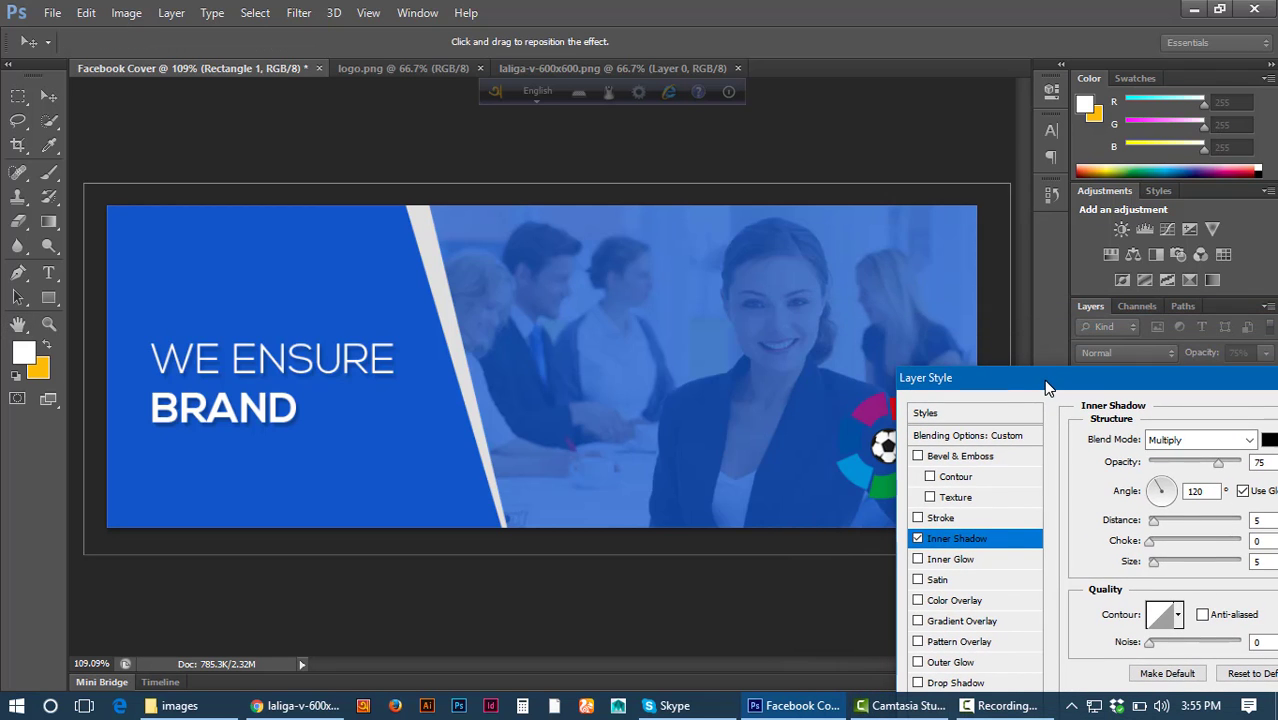
{"action": "left_click_drag", "start_coordinate": [950, 377], "coordinate": [495, 403]}
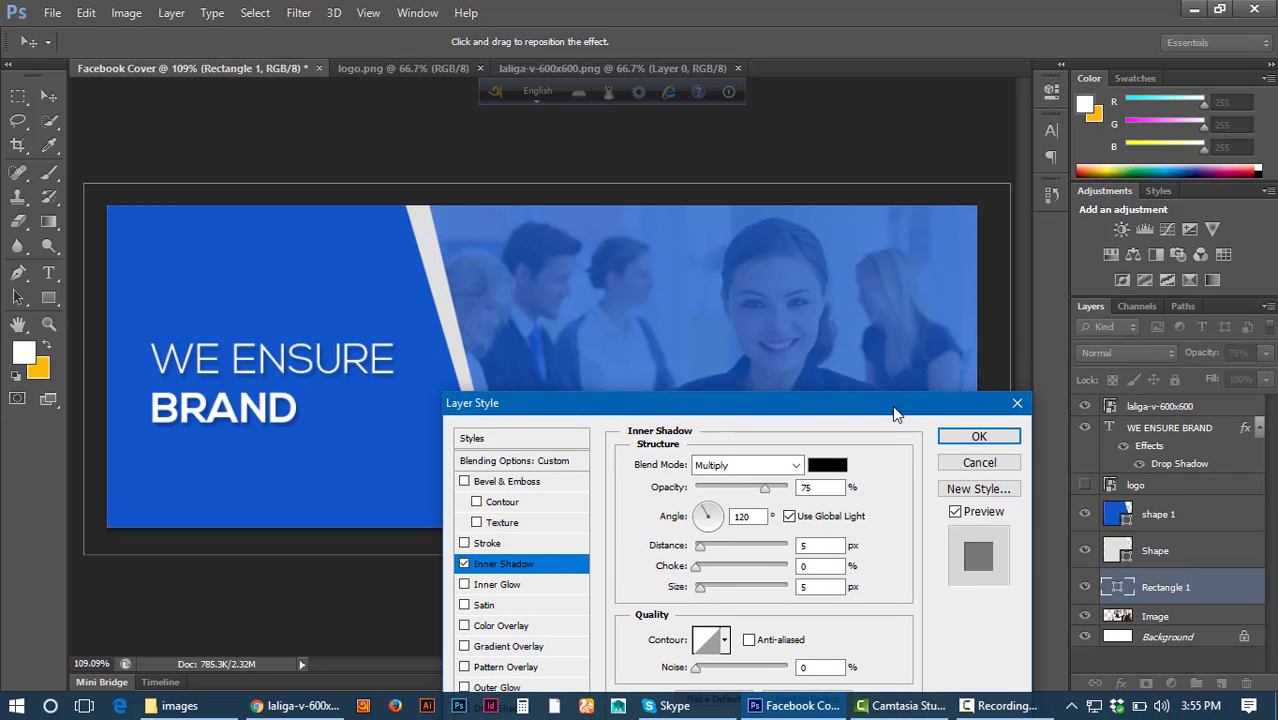
{"action": "left_click_drag", "start_coordinate": [892, 405], "coordinate": [890, 250]}
{"action": "left_click", "coordinate": [1014, 248]}
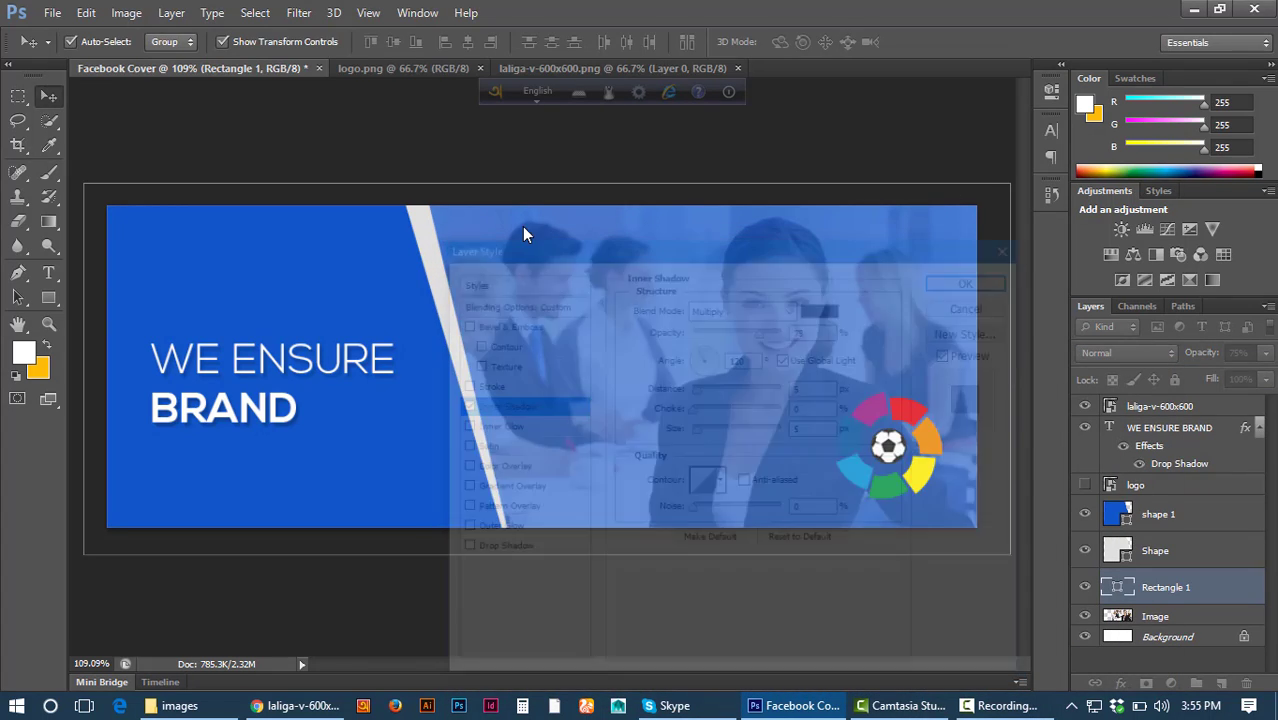
Open the layer styles of the laliga-v-600x600 logo layer and enable a Stroke effect on it.
{"action": "left_click", "coordinate": [903, 397]}
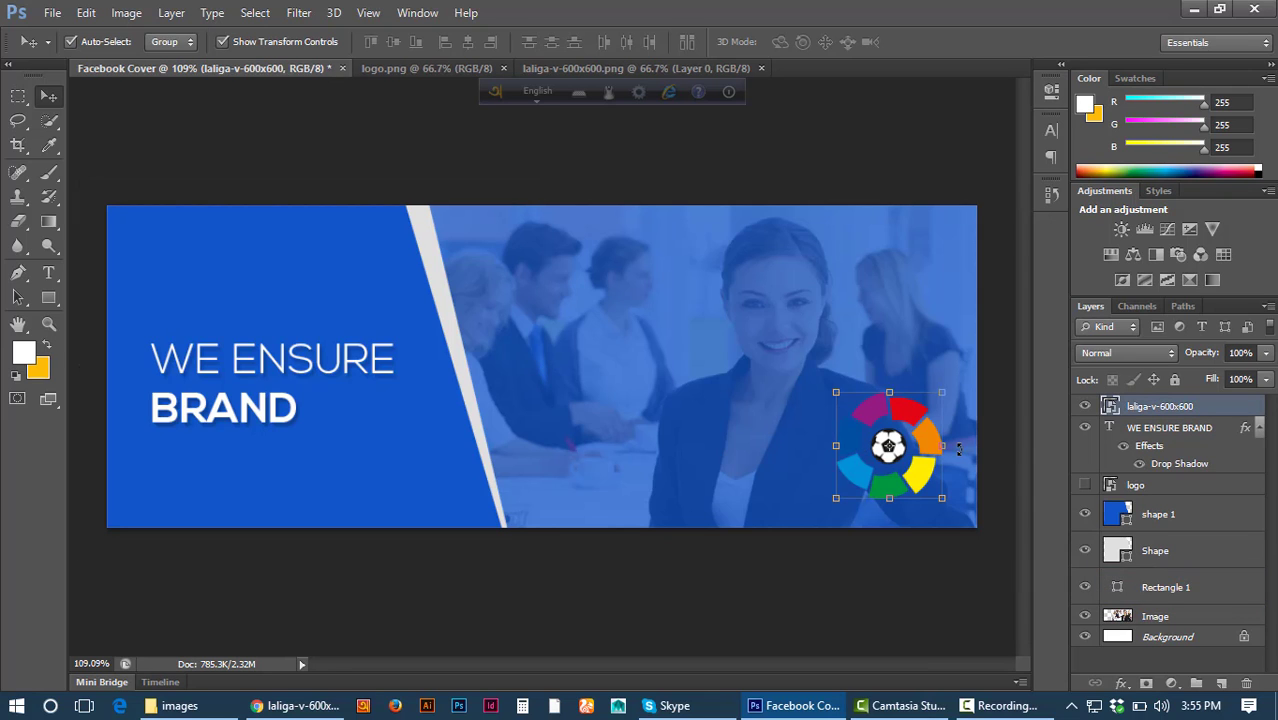
{"action": "double_click", "coordinate": [1237, 415]}
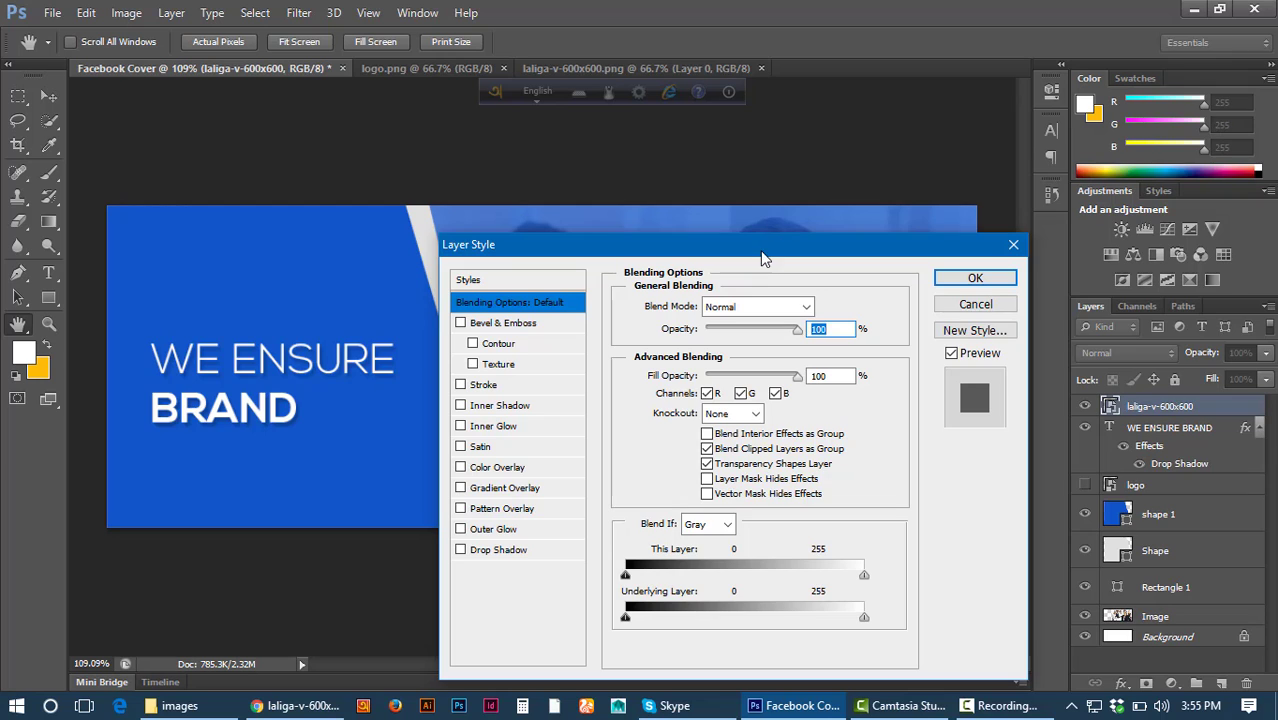
{"action": "mouse_move", "coordinate": [762, 258]}
{"action": "left_mouse_down"}
{"action": "mouse_move", "coordinate": [1193, 129]}
{"action": "mouse_move", "coordinate": [1276, 194]}
{"action": "mouse_move", "coordinate": [1277, 233]}
{"action": "left_mouse_up"}
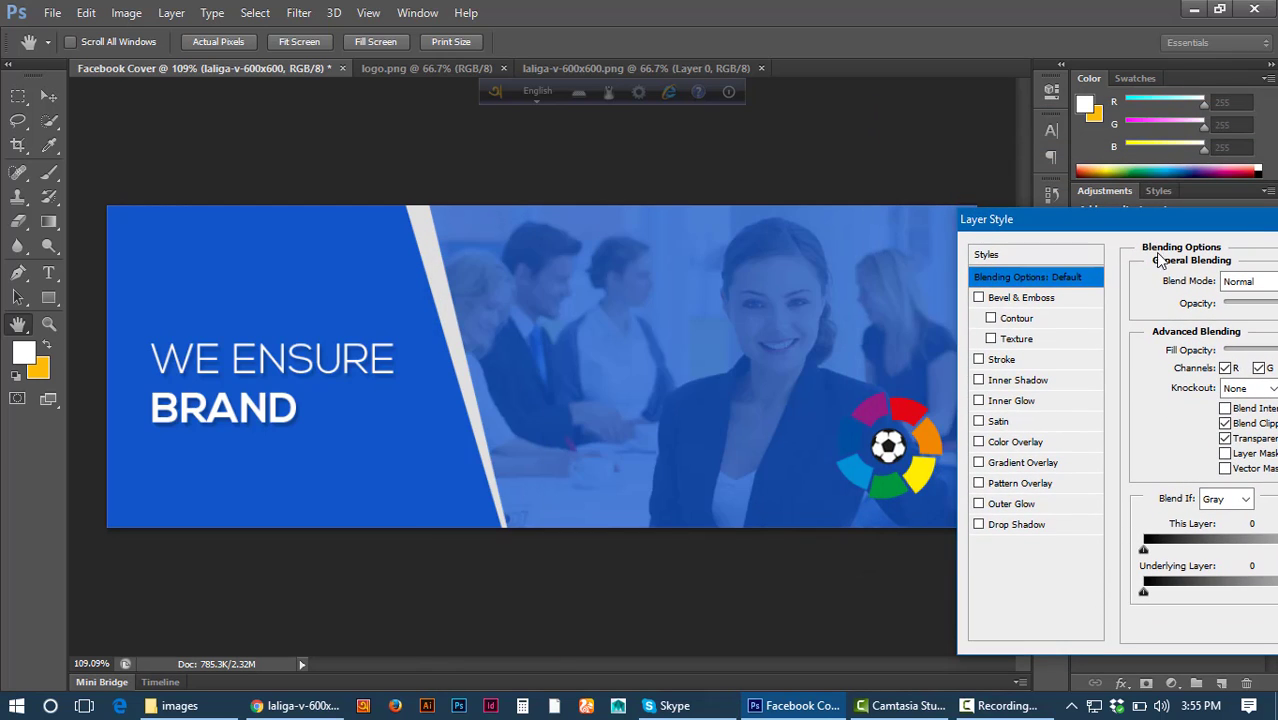
{"action": "left_click", "coordinate": [980, 360]}
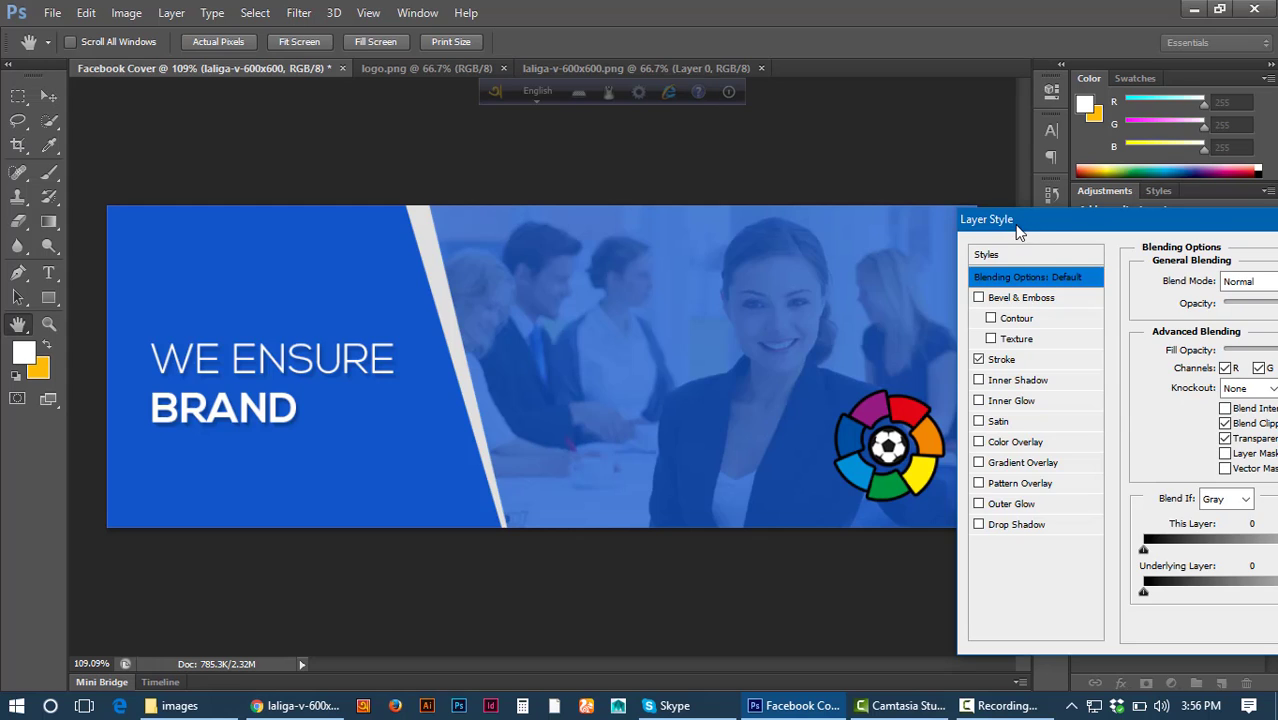
{"action": "left_click_drag", "start_coordinate": [1018, 232], "coordinate": [175, 176]}
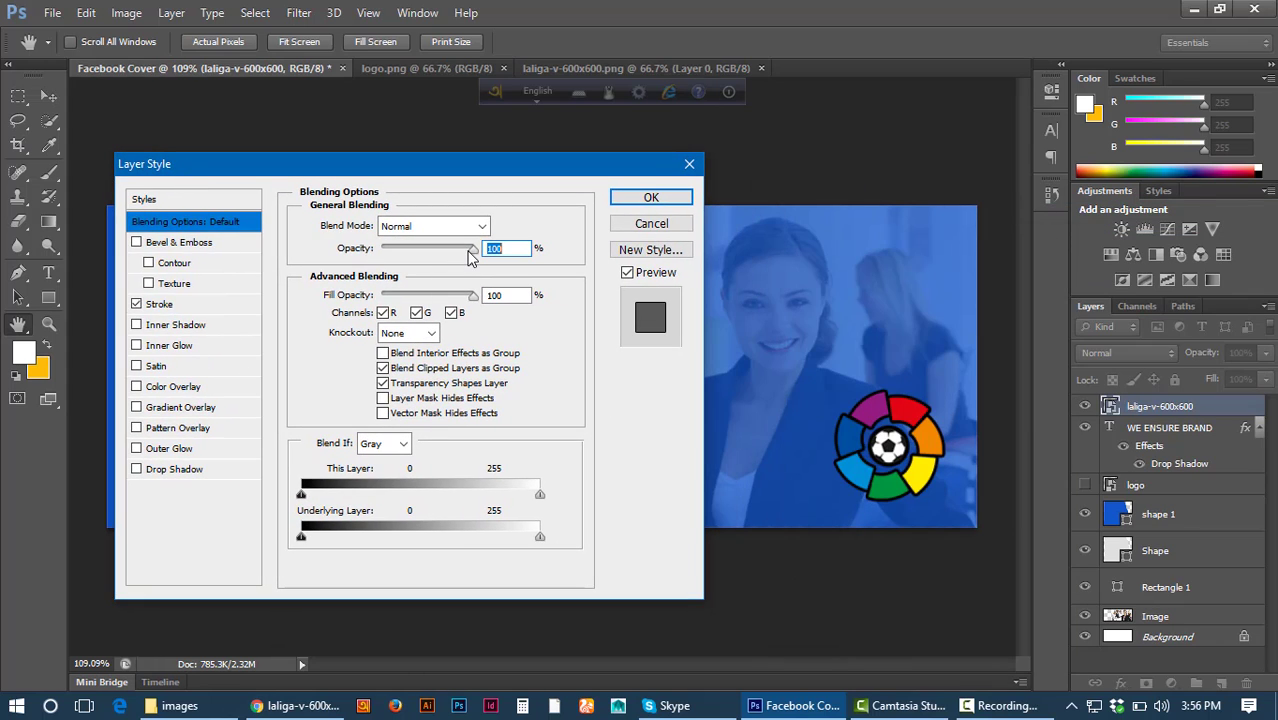
Try lowering the logo layer's opacity and then its fill opacity, restoring each to 100%.
{"action": "left_click_drag", "start_coordinate": [473, 249], "coordinate": [347, 254]}
{"action": "left_click_drag", "start_coordinate": [427, 253], "coordinate": [513, 251]}
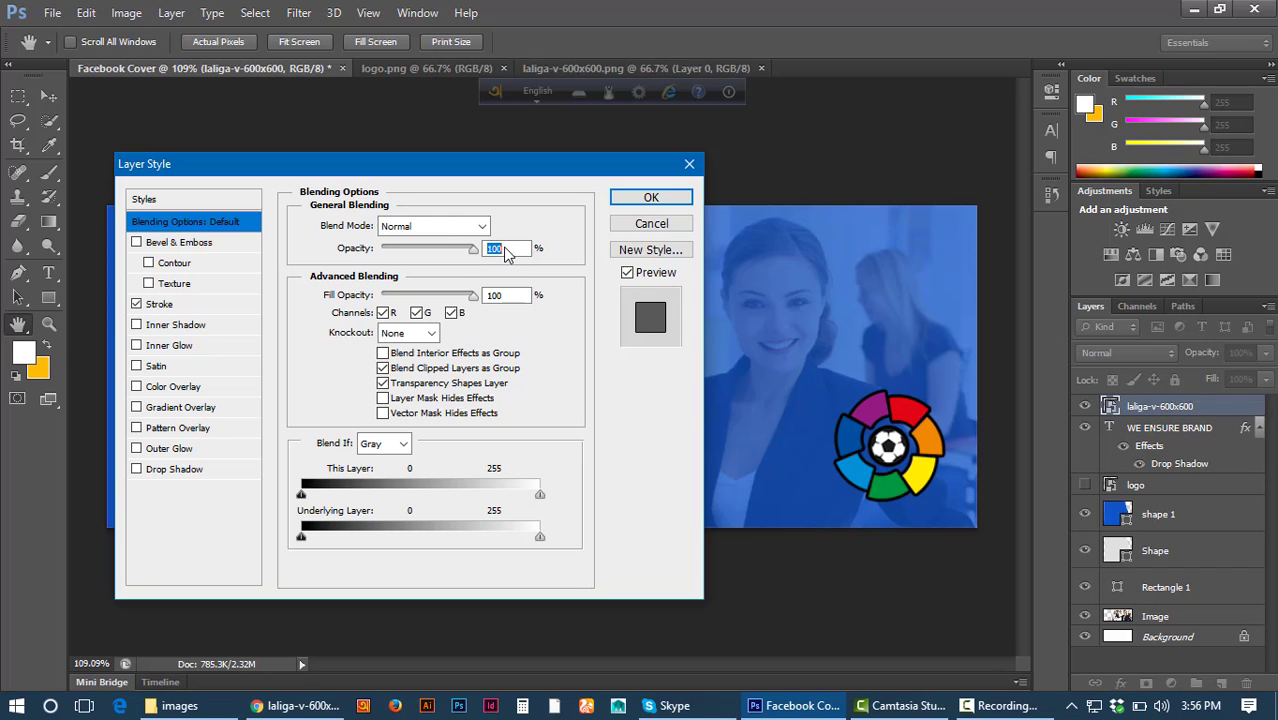
{"action": "left_click_drag", "start_coordinate": [475, 305], "coordinate": [350, 293]}
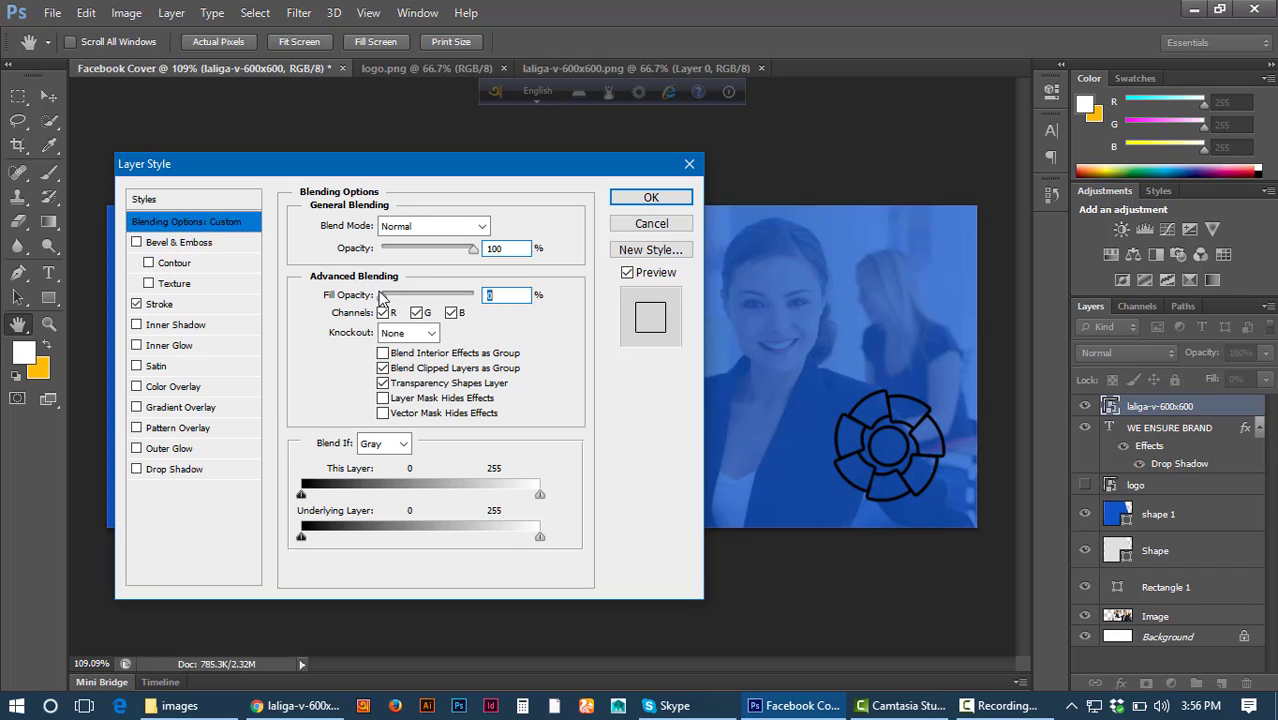
{"action": "left_click_drag", "start_coordinate": [380, 298], "coordinate": [475, 298]}
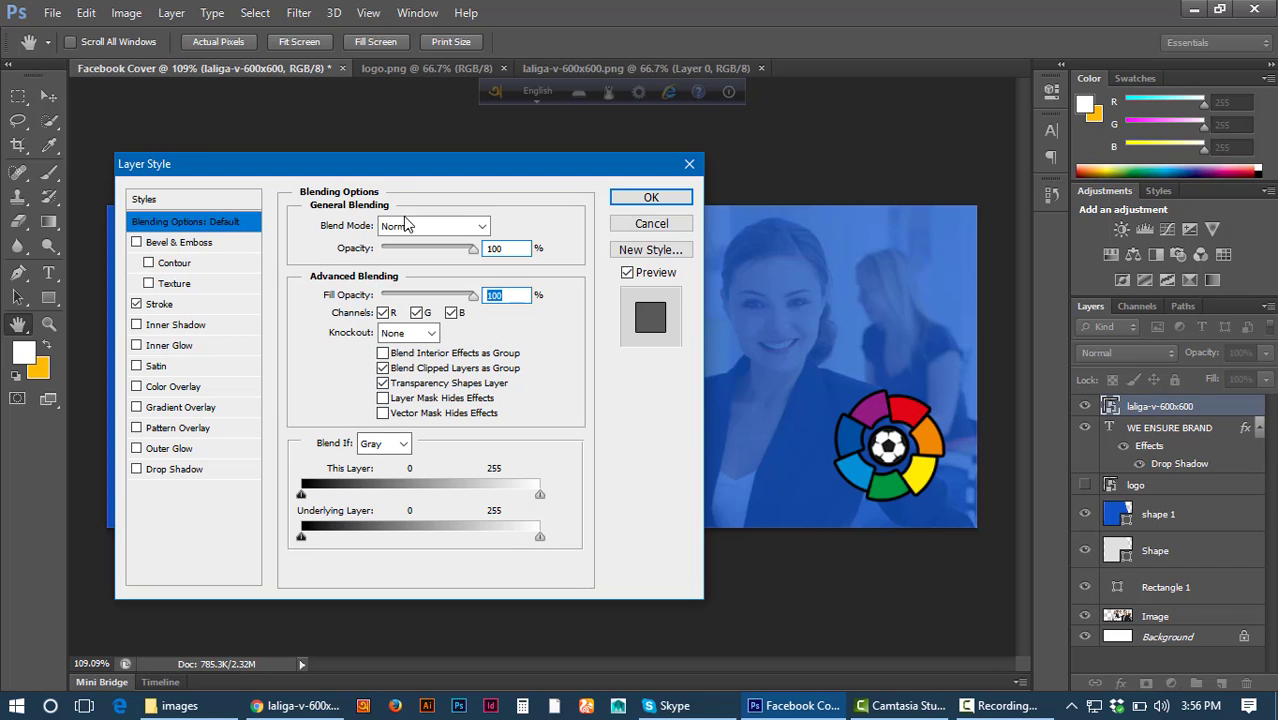
{"action": "left_click_drag", "start_coordinate": [412, 166], "coordinate": [669, 133]}
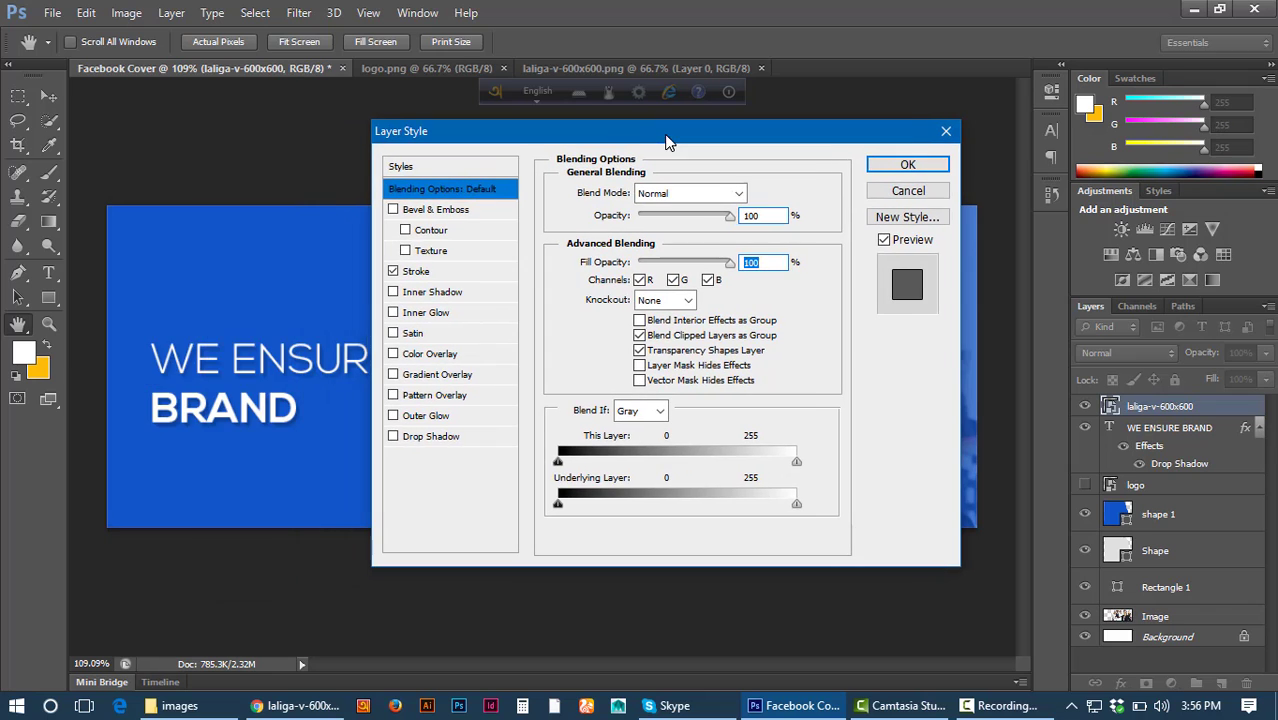
Set the logo's stroke size to 1 px and, after trying Inside, set its position to Center.
{"action": "left_click", "coordinate": [418, 274]}
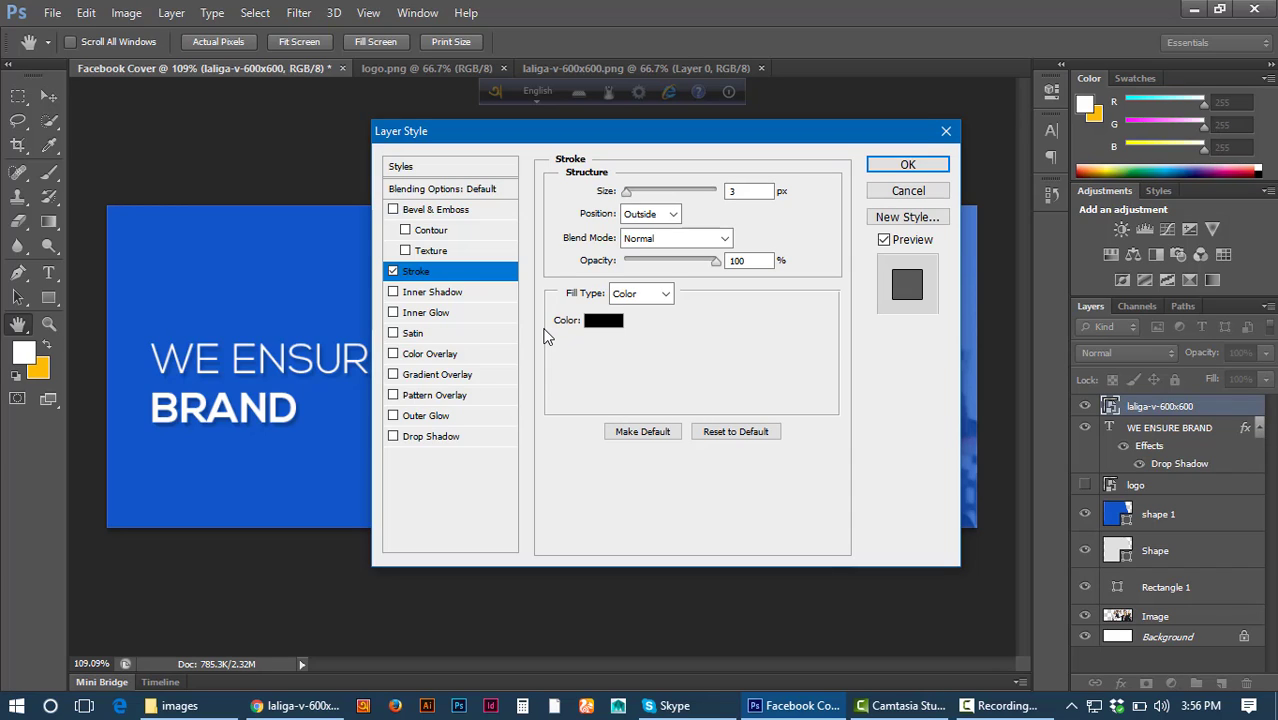
{"action": "left_click_drag", "start_coordinate": [611, 138], "coordinate": [270, 113]}
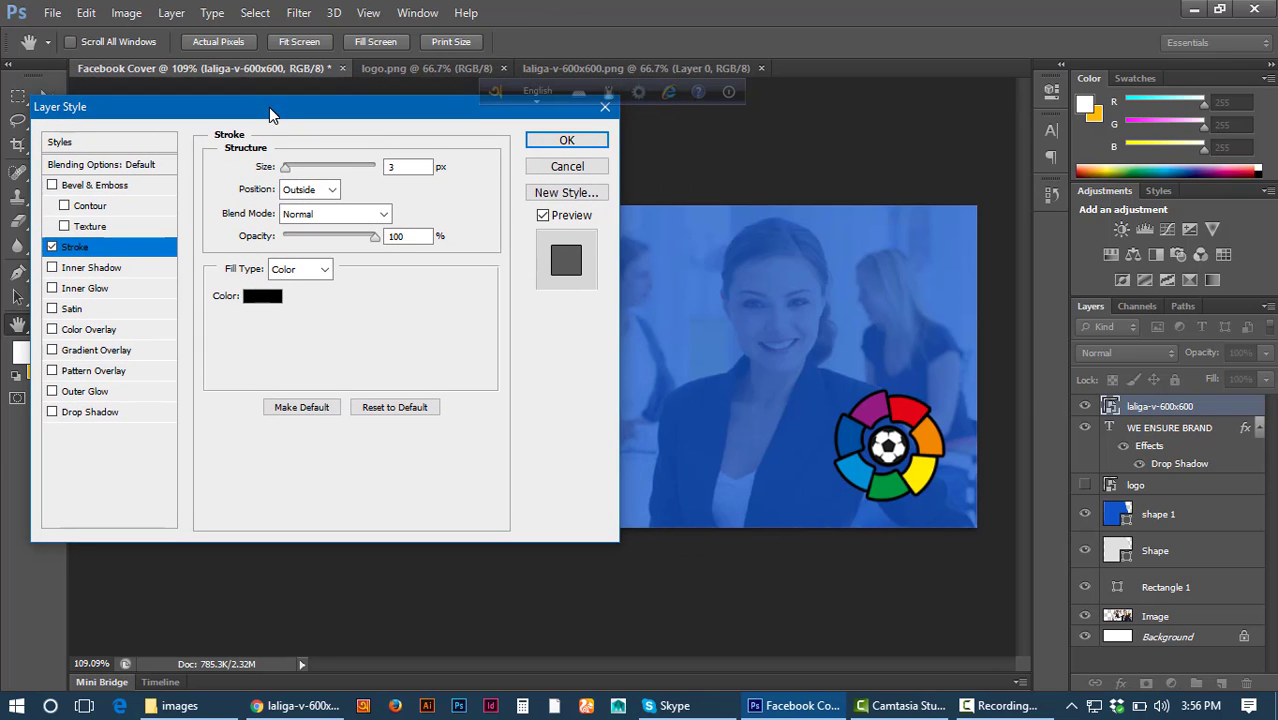
{"action": "mouse_move", "coordinate": [287, 167]}
{"action": "left_mouse_down"}
{"action": "mouse_move", "coordinate": [318, 169]}
{"action": "mouse_move", "coordinate": [280, 178]}
{"action": "mouse_move", "coordinate": [366, 190]}
{"action": "mouse_move", "coordinate": [279, 193]}
{"action": "left_mouse_up"}
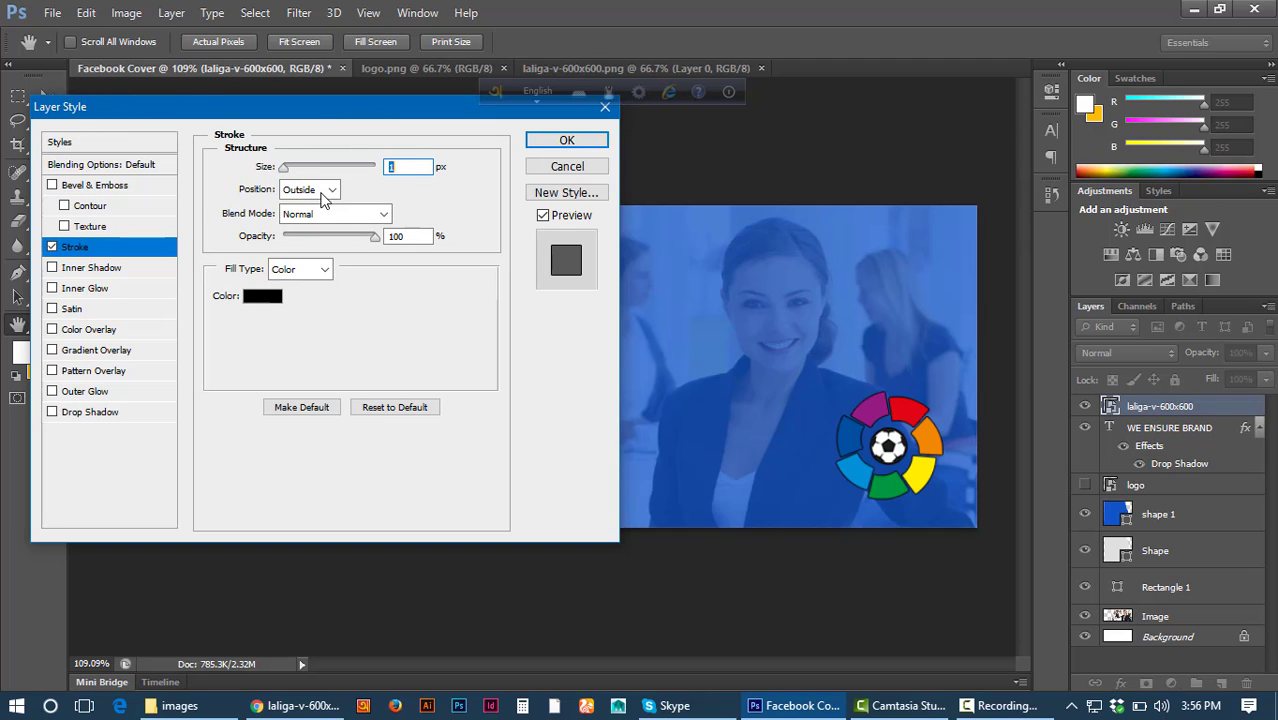
{"action": "left_click", "coordinate": [322, 193]}
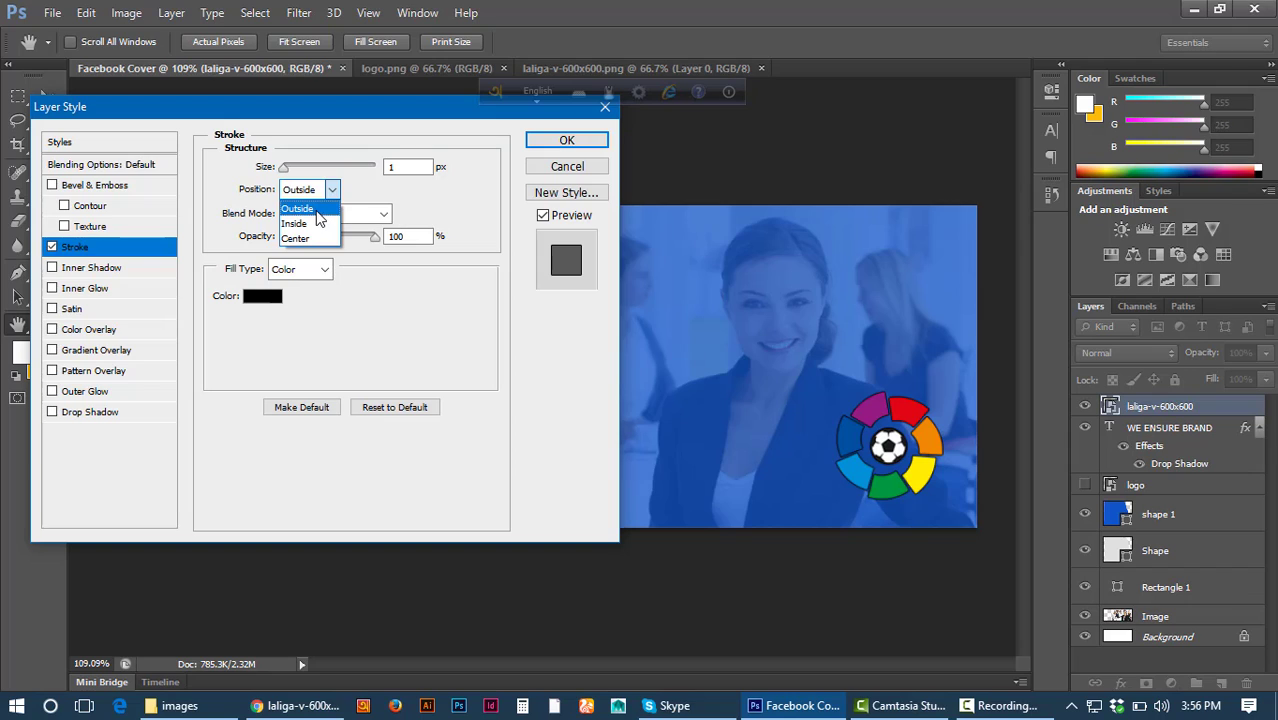
{"action": "left_click", "coordinate": [303, 224]}
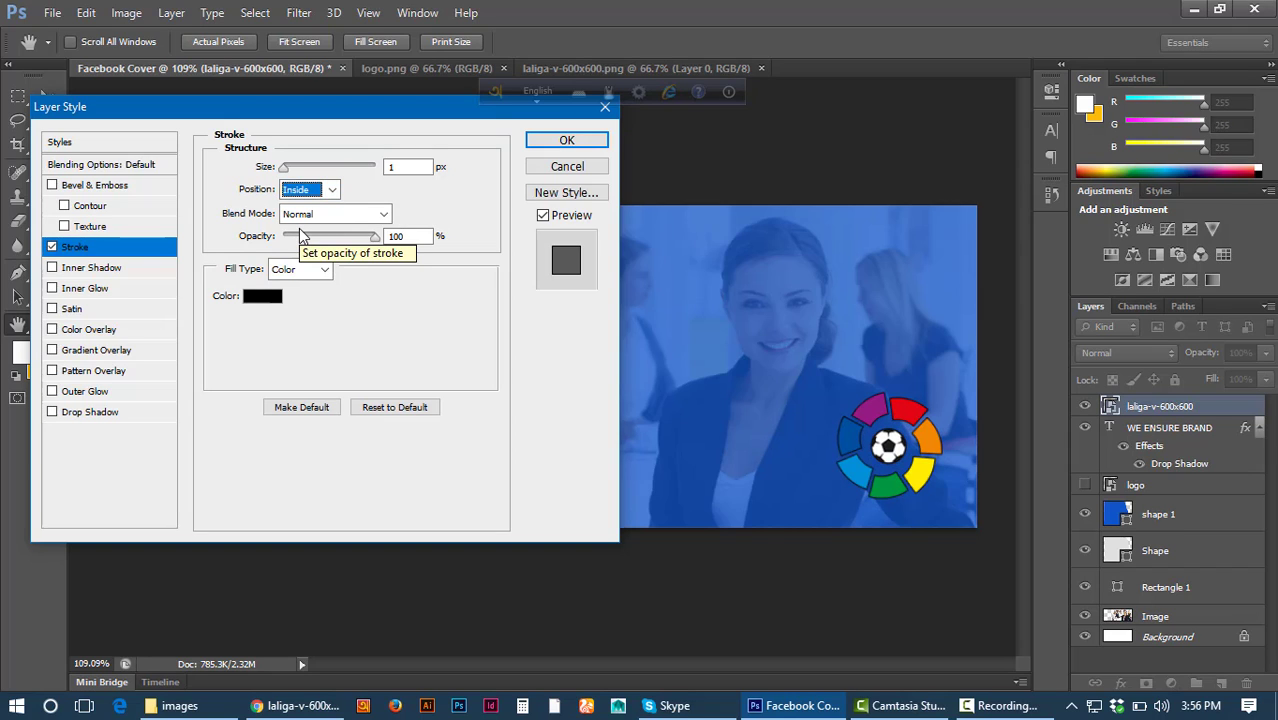
{"action": "left_click", "coordinate": [310, 189]}
{"action": "left_click", "coordinate": [296, 237]}
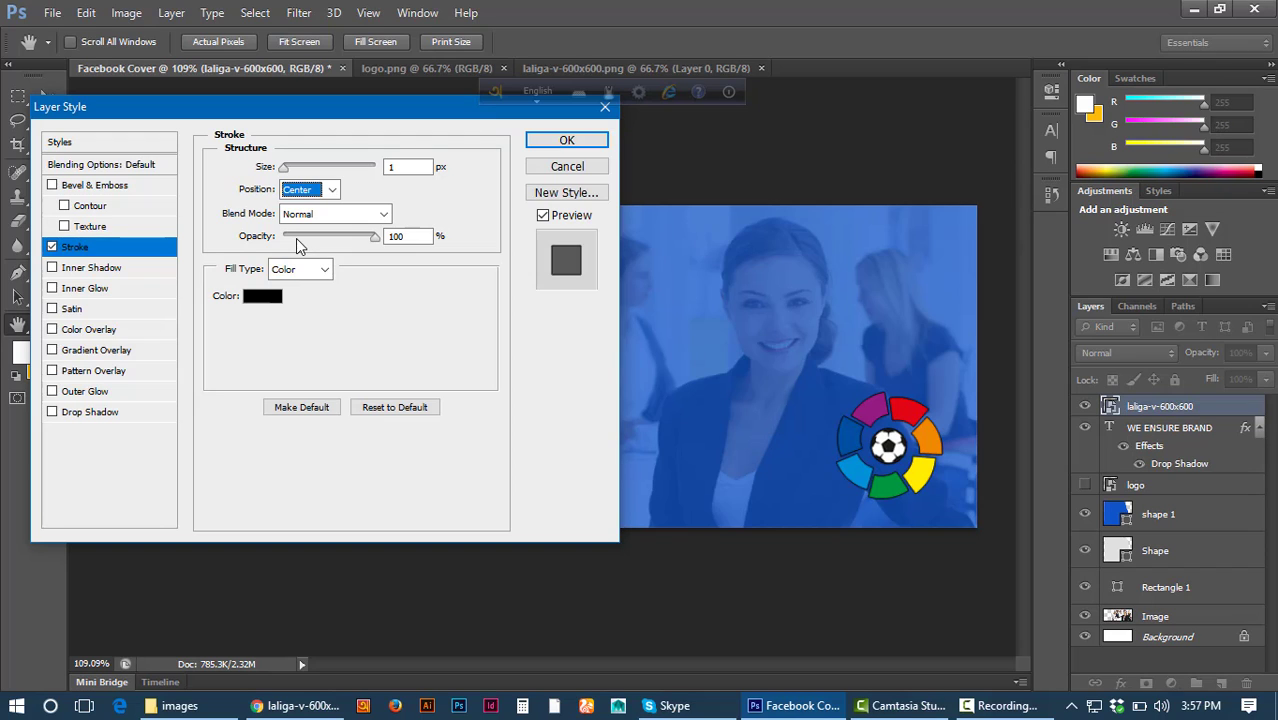
Try the Dissolve blend mode on the logo's stroke with its size increased to 18 px.
{"action": "left_click", "coordinate": [311, 212]}
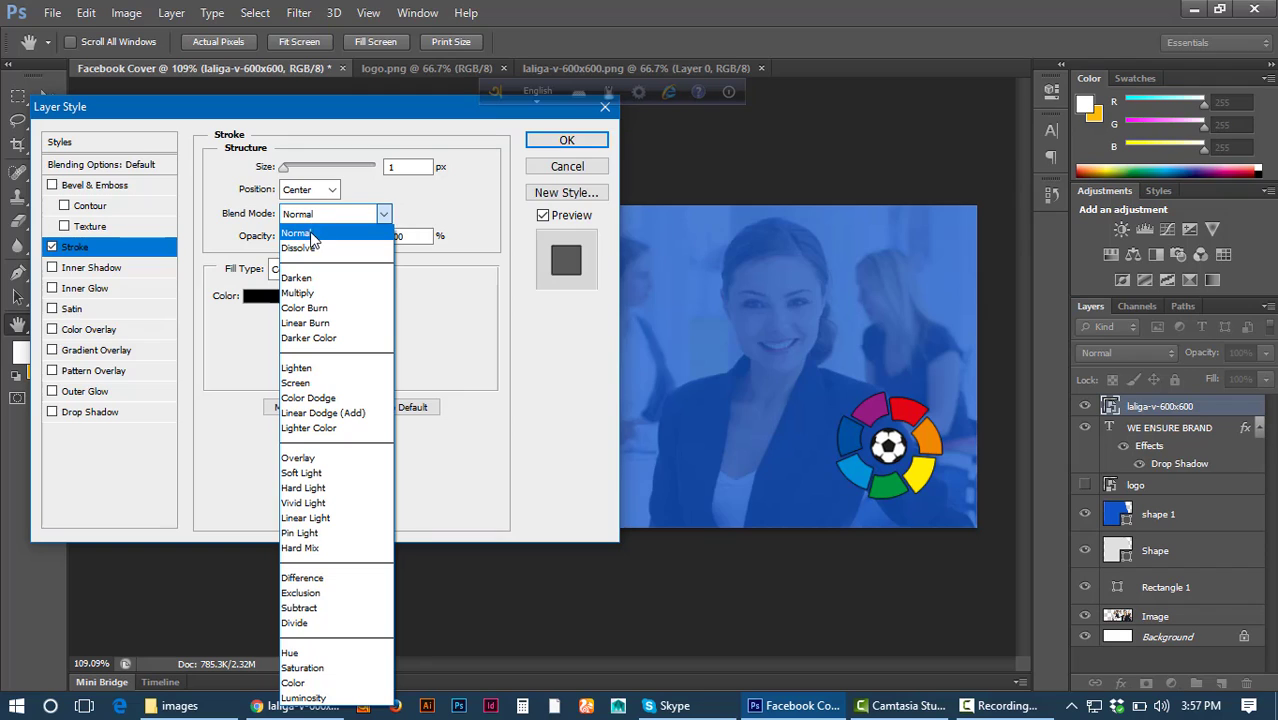
{"action": "left_click", "coordinate": [318, 212]}
{"action": "left_click", "coordinate": [318, 212]}
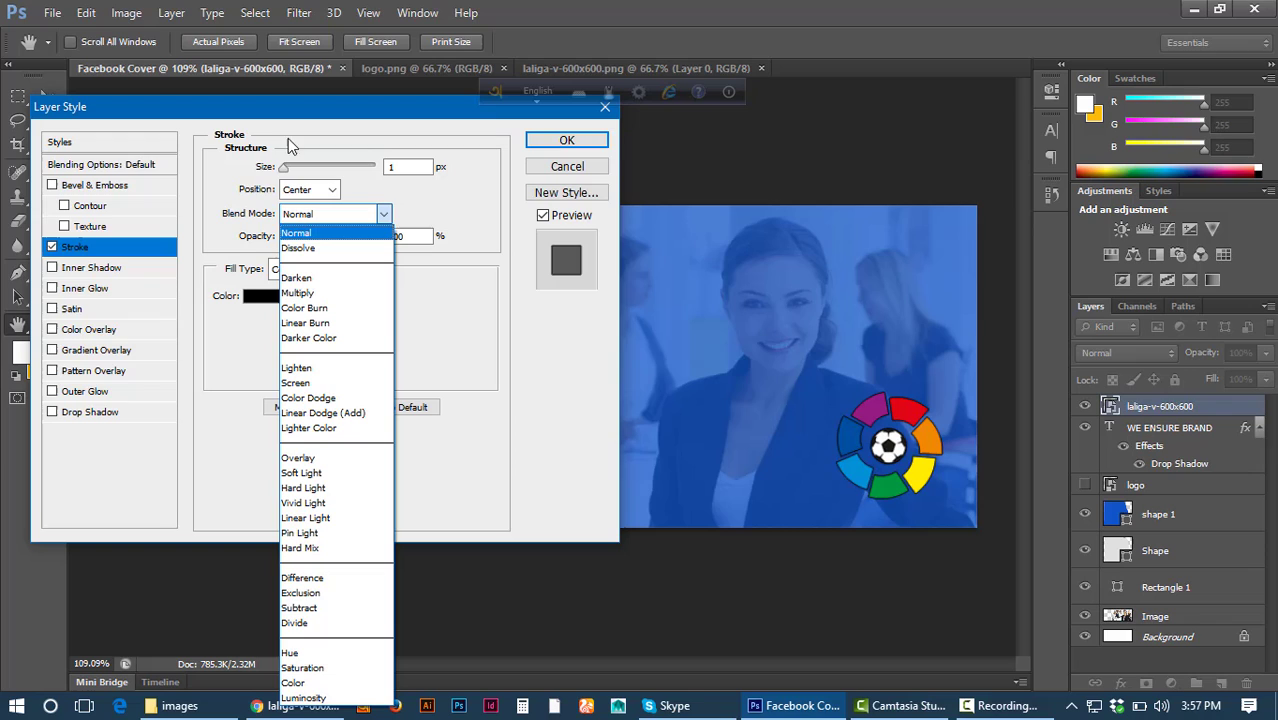
{"action": "left_click", "coordinate": [313, 248]}
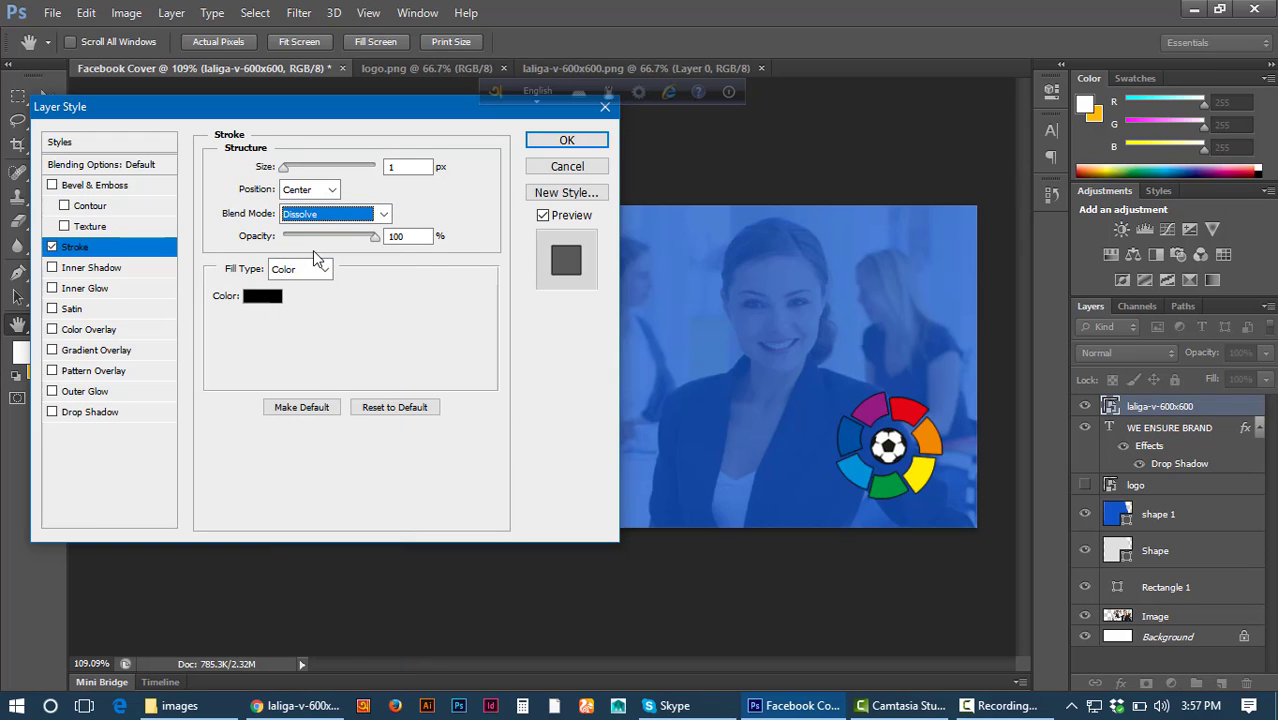
{"action": "left_click_drag", "start_coordinate": [310, 172], "coordinate": [296, 170]}
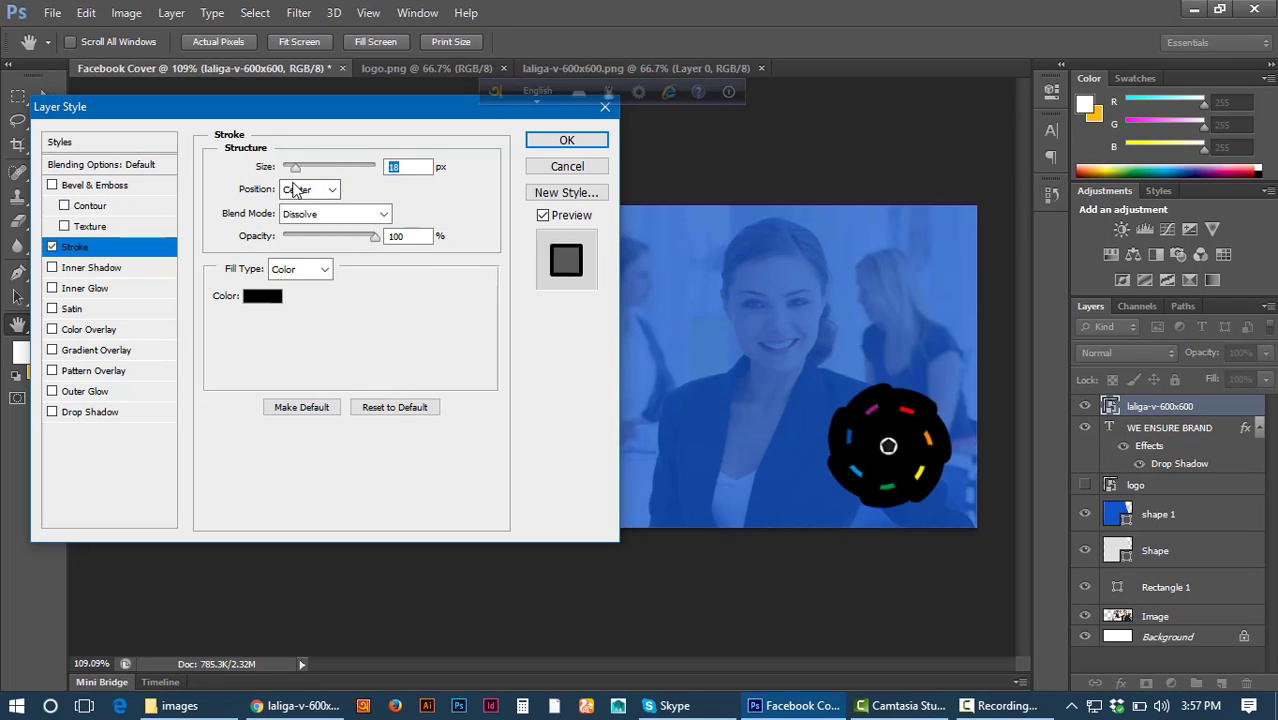
Try the Darken, Lighten and Linear Dodge (Add) blend modes on the logo's stroke and return it to Normal.
{"action": "left_click", "coordinate": [305, 216]}
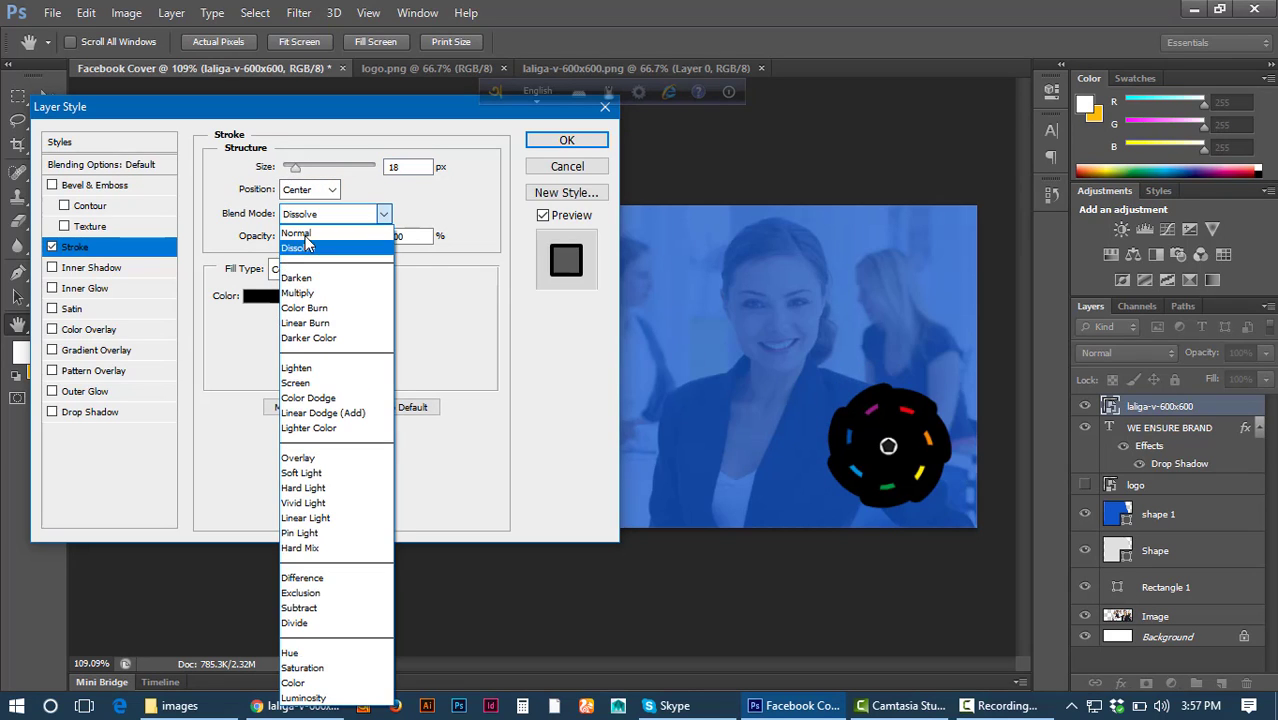
{"action": "left_click", "coordinate": [300, 276]}
{"action": "scroll", "coordinate": [305, 222], "scroll_direction": "down", "scroll_amount": 5}
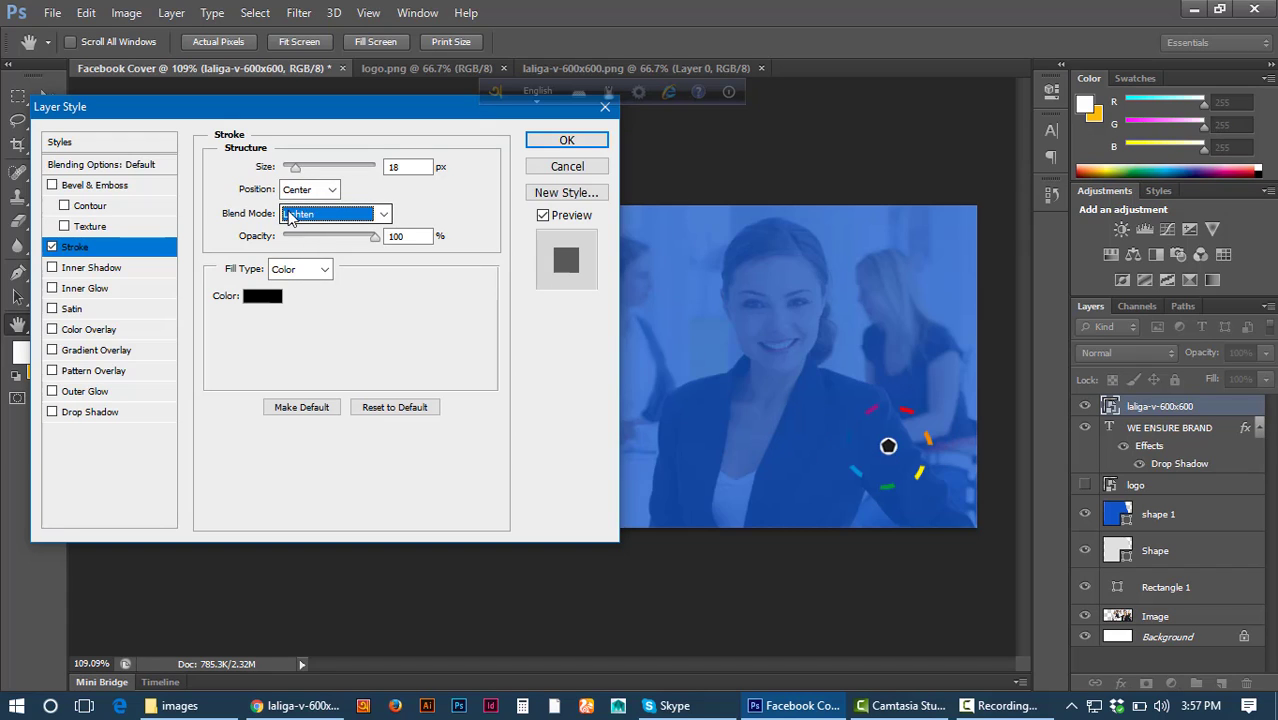
{"action": "scroll", "coordinate": [335, 220], "scroll_direction": "up", "scroll_amount": 2}
{"action": "left_click", "coordinate": [331, 216]}
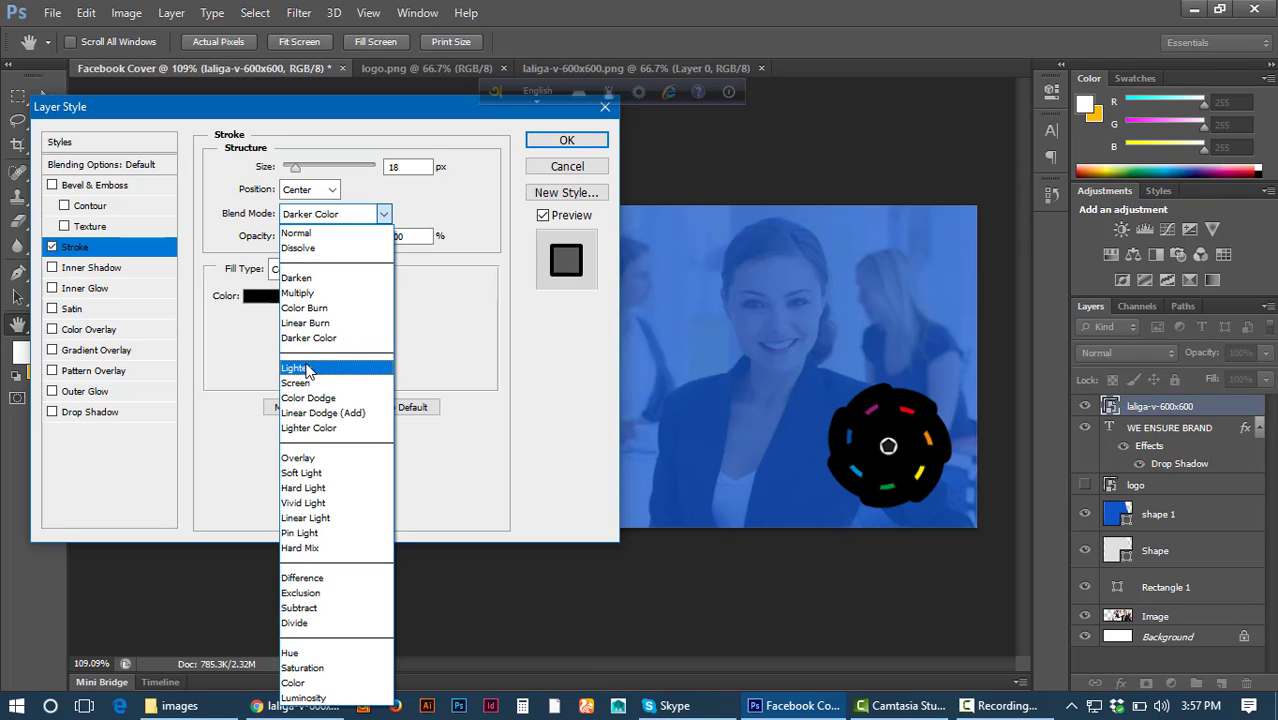
{"action": "left_click", "coordinate": [308, 371]}
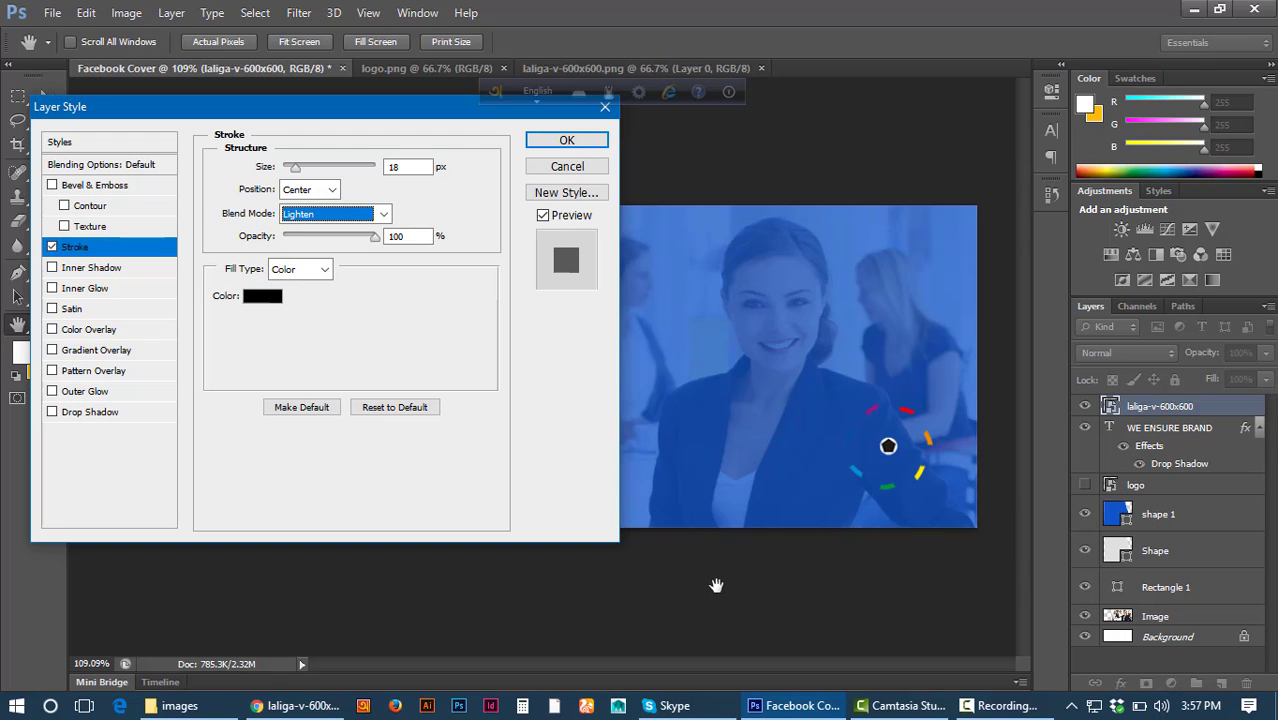
{"action": "left_click", "coordinate": [362, 214]}
{"action": "left_click", "coordinate": [322, 412]}
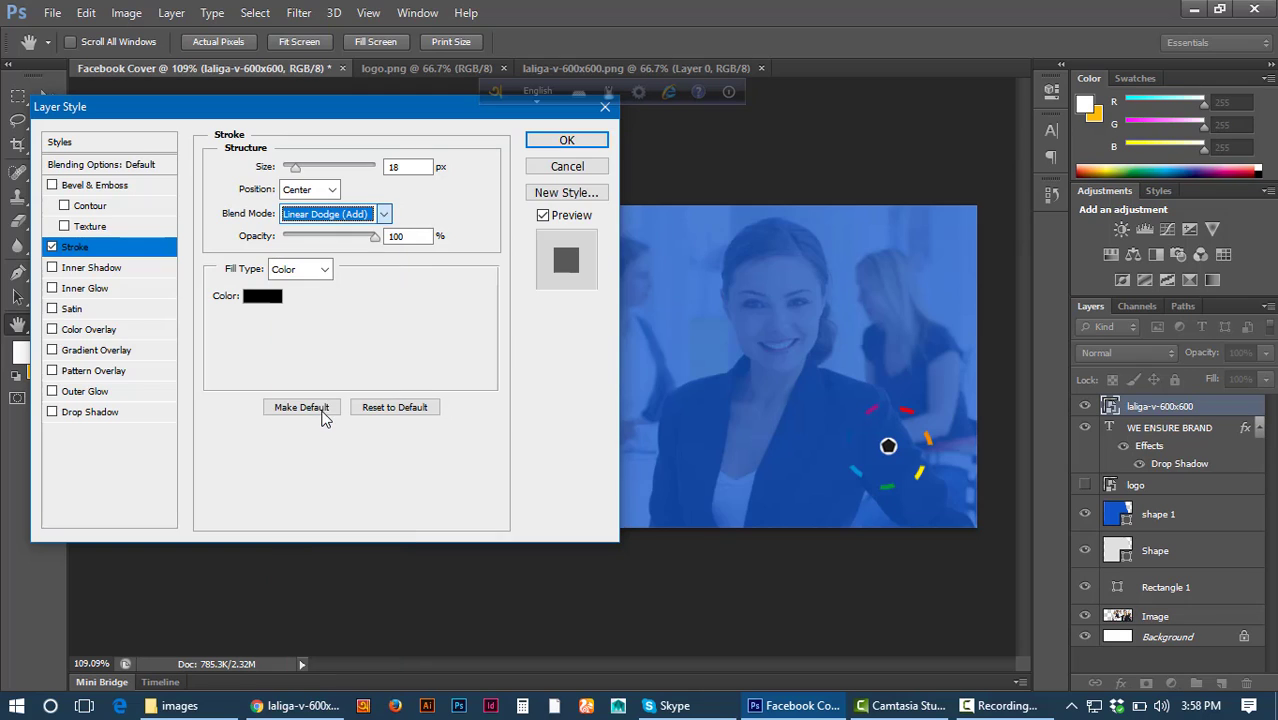
{"action": "left_click", "coordinate": [338, 214]}
{"action": "left_click", "coordinate": [312, 247]}
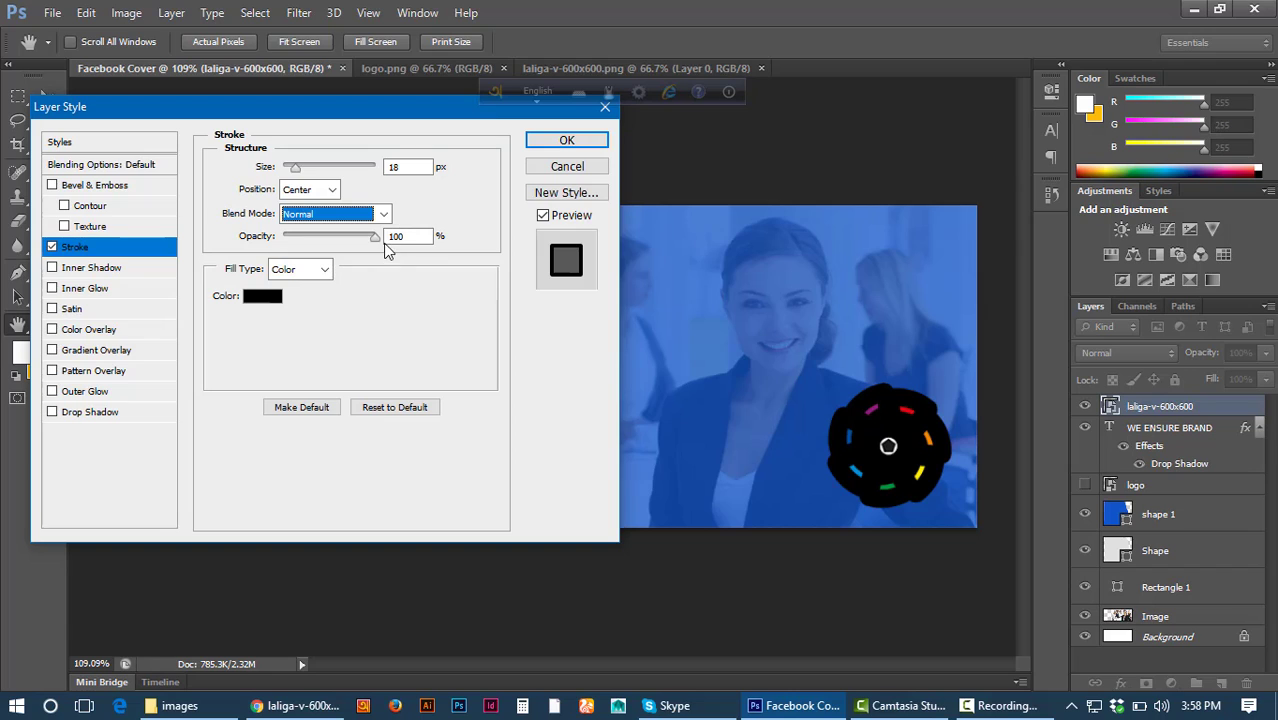
Set the logo's stroke size to 2 px and its opacity to 14%, and open the stroke colour picker.
{"action": "left_click_drag", "start_coordinate": [295, 167], "coordinate": [287, 168]}
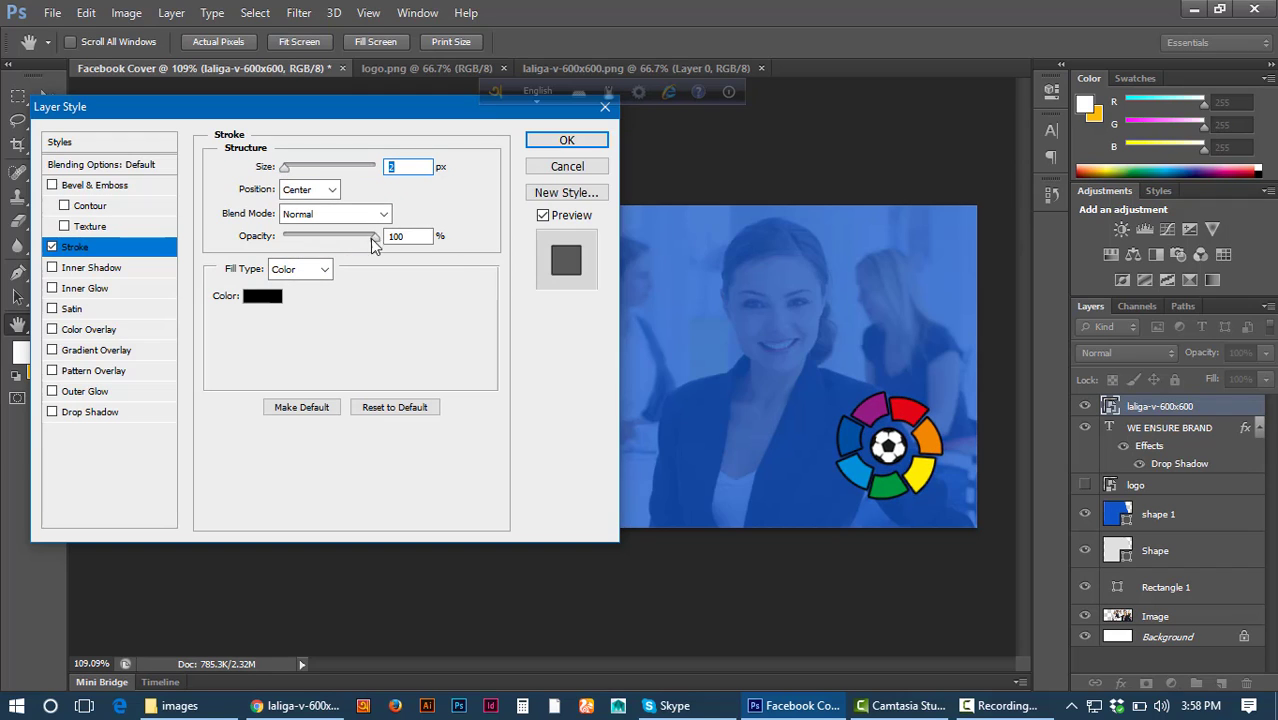
{"action": "mouse_move", "coordinate": [372, 246]}
{"action": "left_mouse_down"}
{"action": "mouse_move", "coordinate": [292, 244]}
{"action": "mouse_move", "coordinate": [584, 266]}
{"action": "mouse_move", "coordinate": [343, 268]}
{"action": "mouse_move", "coordinate": [297, 250]}
{"action": "left_mouse_up"}
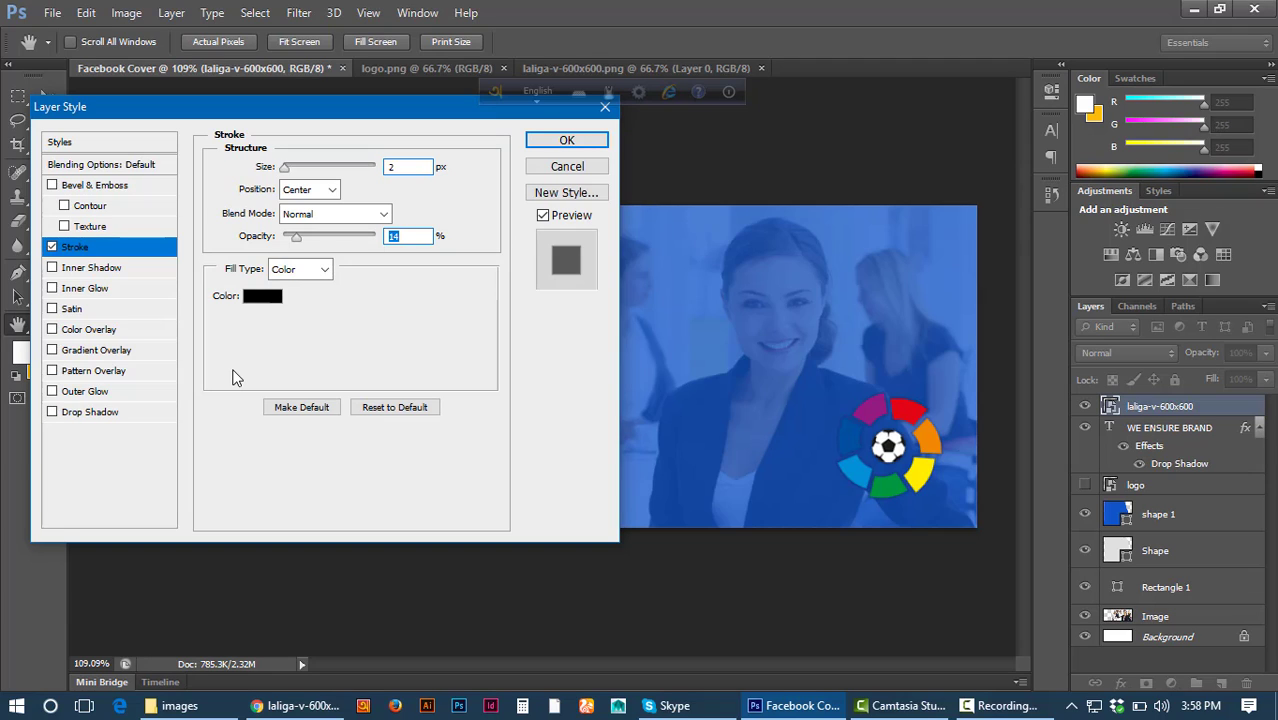
{"action": "left_click", "coordinate": [263, 297]}
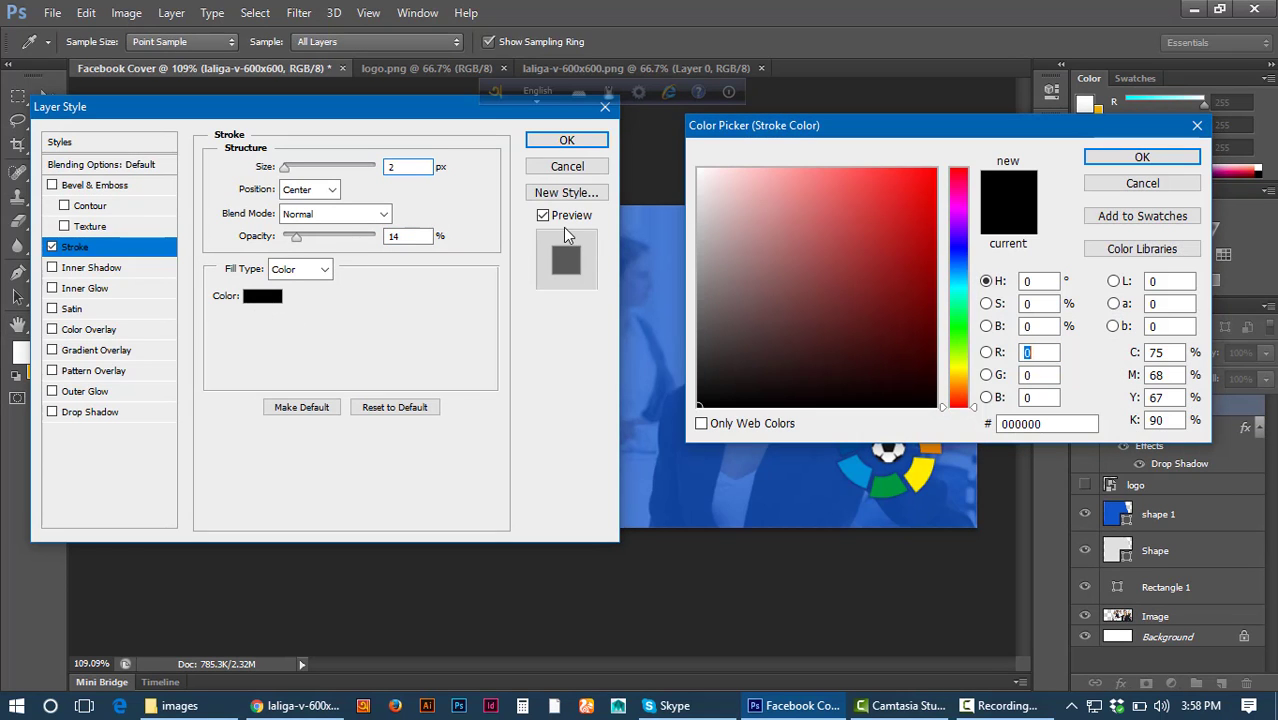
{"action": "left_click", "coordinate": [995, 705]}
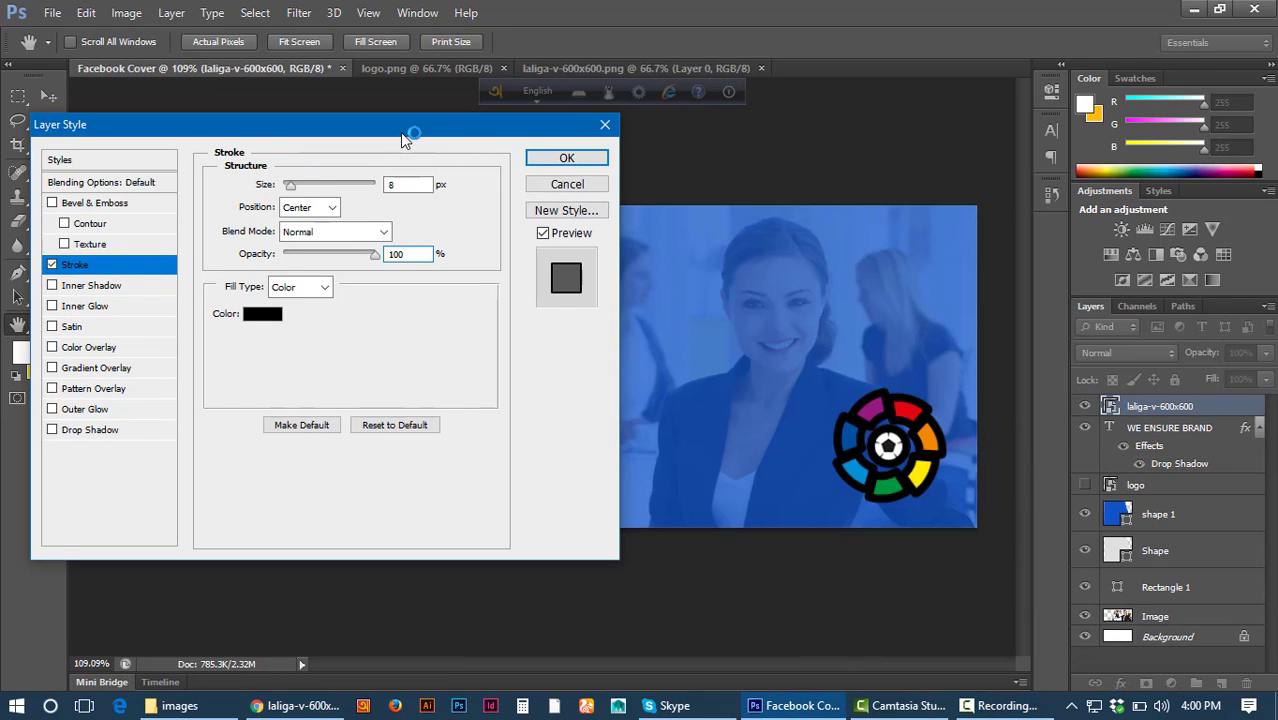
Try red (#f60e0e) as the logo's stroke colour, and set it to the cover's blue (#1055c8) sampled from the canvas.
{"action": "left_click_drag", "start_coordinate": [401, 114], "coordinate": [427, 89]}
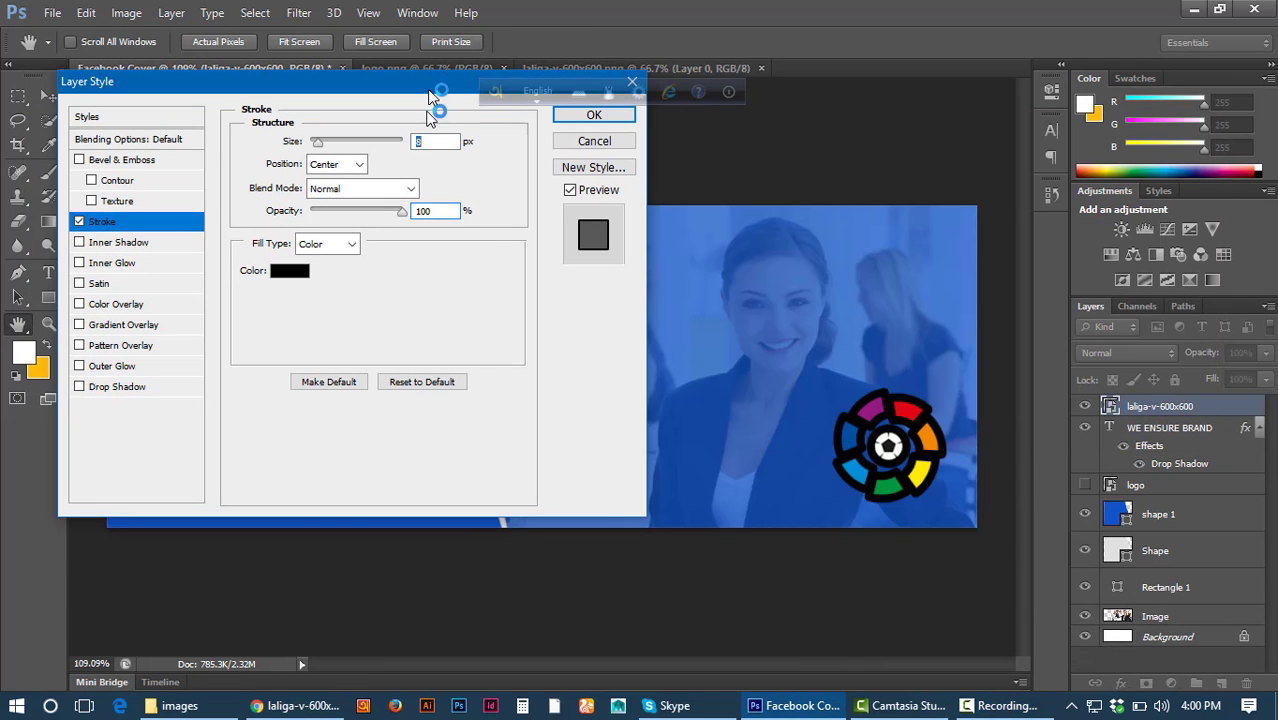
{"action": "left_click", "coordinate": [288, 271]}
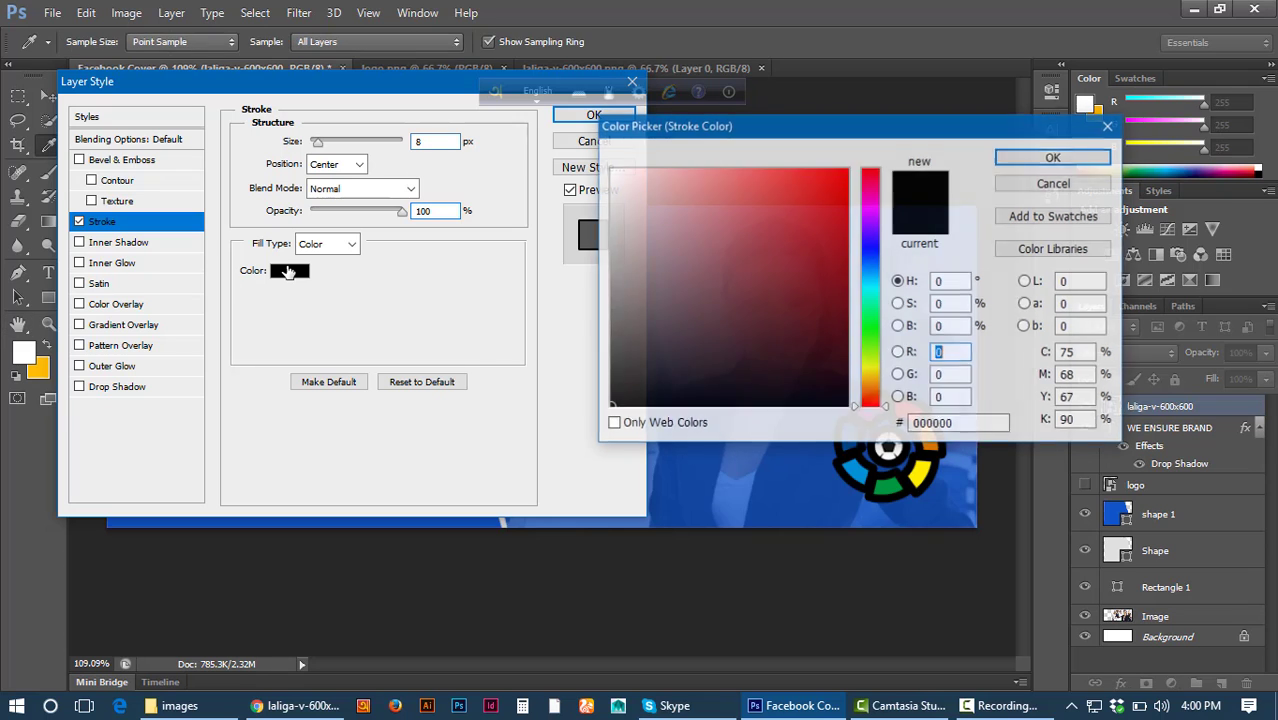
{"action": "left_click_drag", "start_coordinate": [718, 115], "coordinate": [408, 145]}
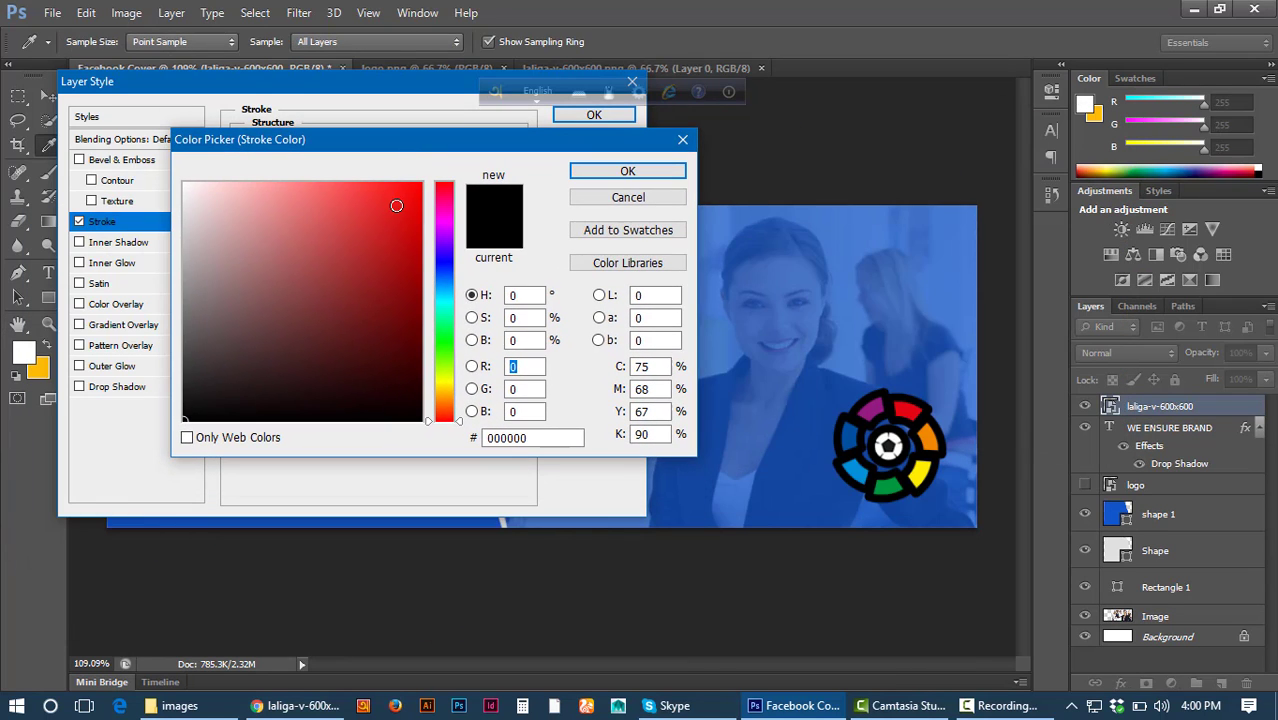
{"action": "left_click", "coordinate": [409, 190]}
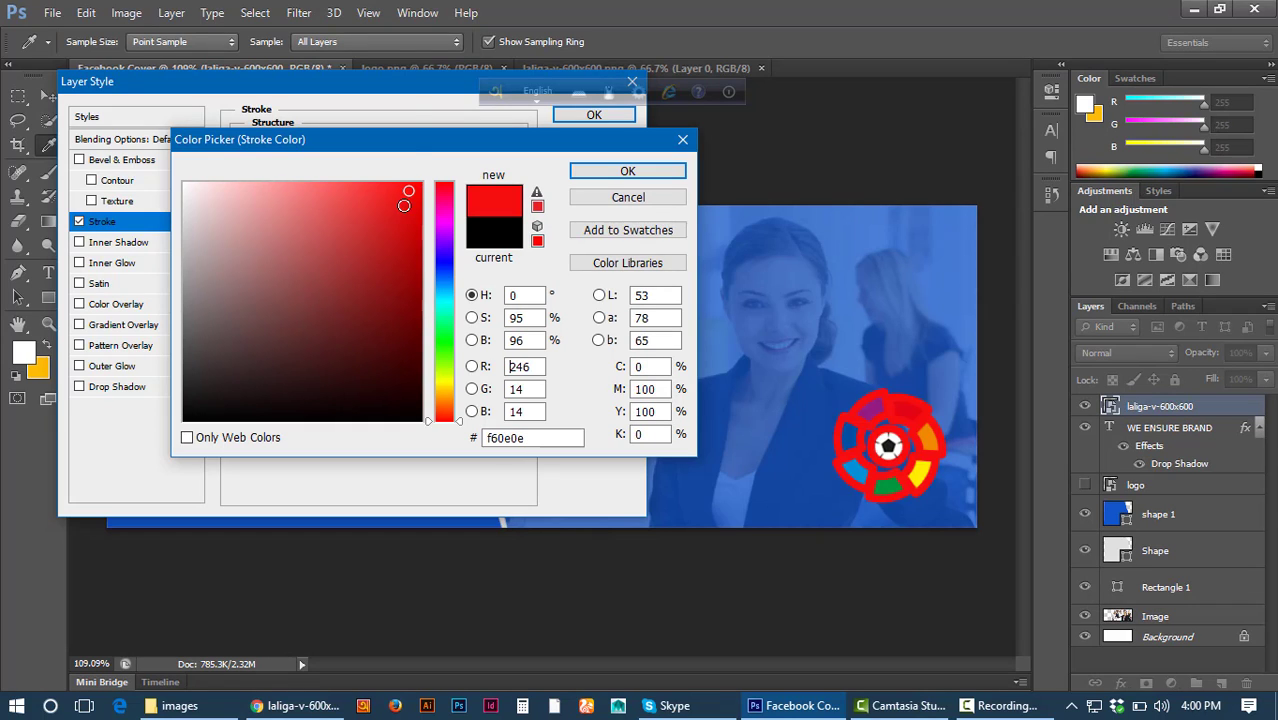
{"action": "left_click_drag", "start_coordinate": [384, 133], "coordinate": [403, 107]}
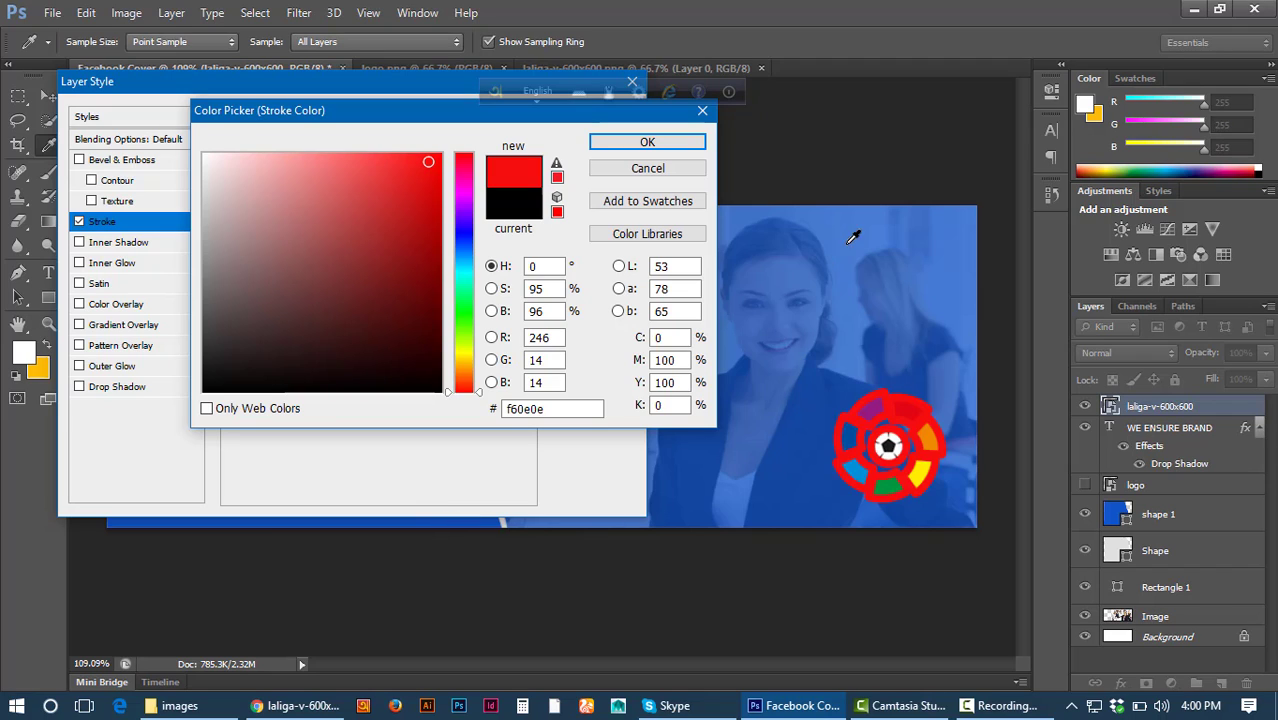
{"action": "left_click", "coordinate": [370, 519]}
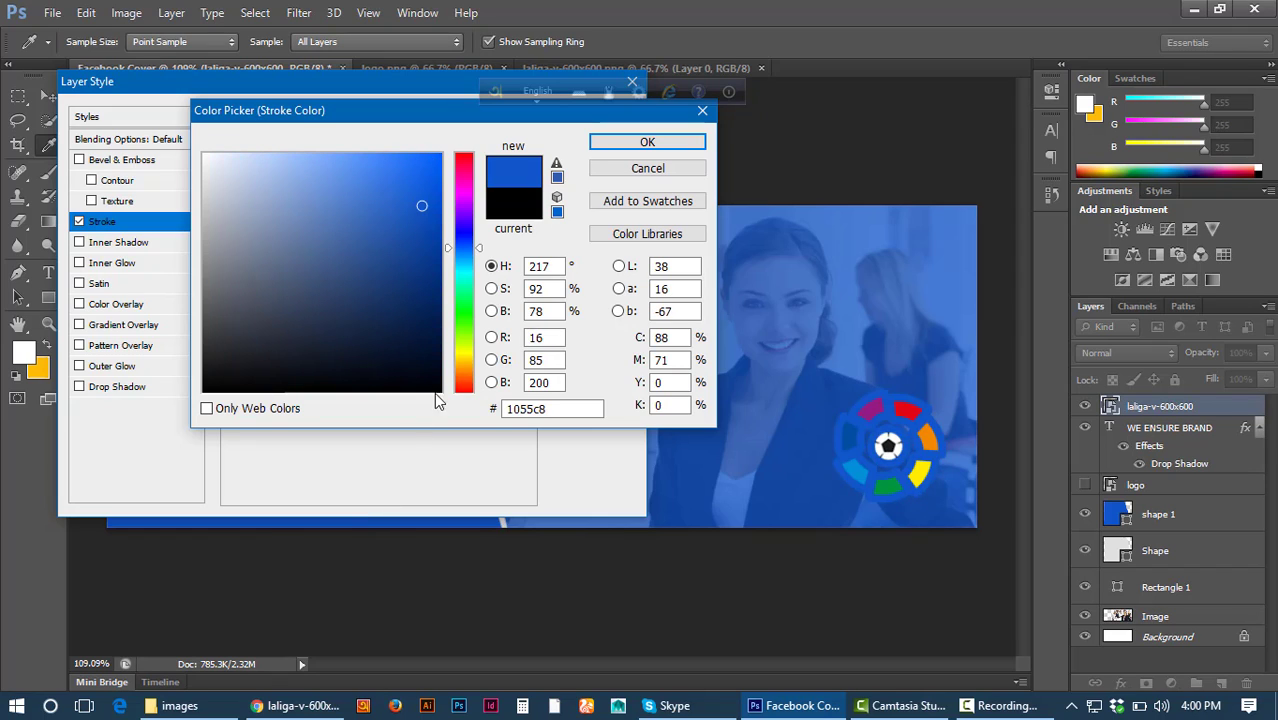
{"action": "left_click", "coordinate": [652, 142]}
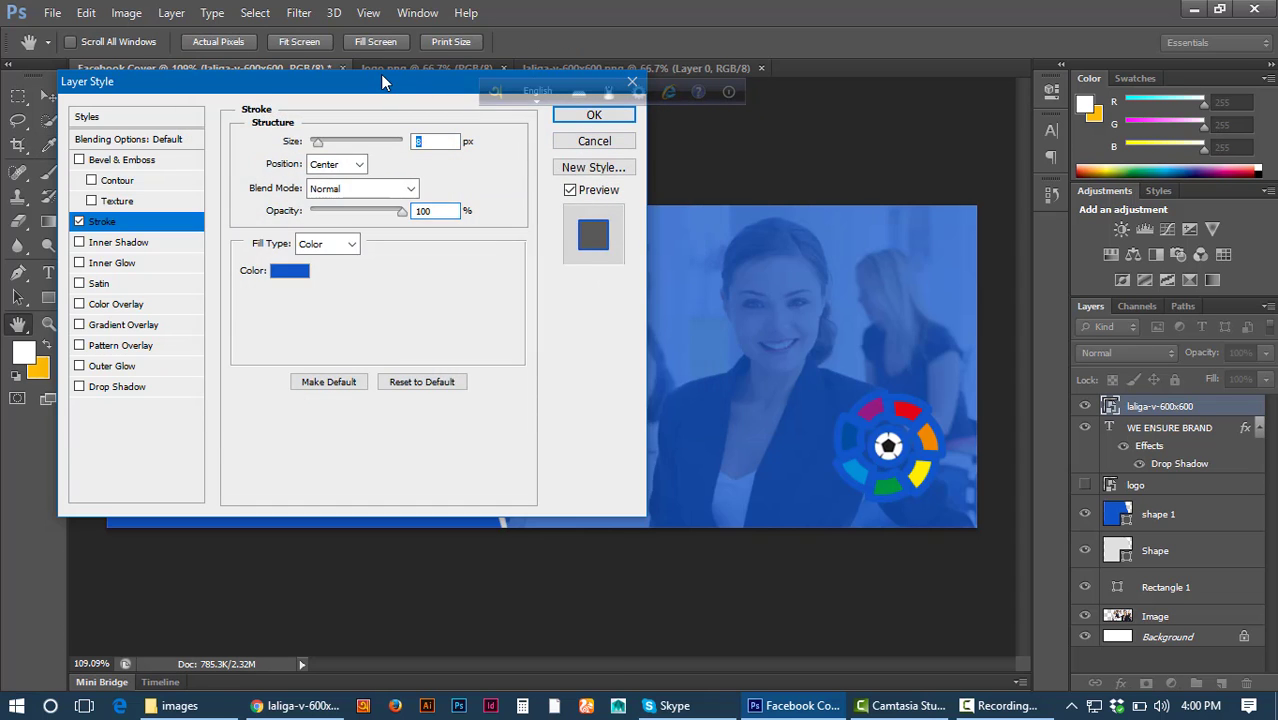
Reduce the logo's stroke size to 3 px and apply the layer style, and undo the stroke.
{"action": "left_click_drag", "start_coordinate": [383, 81], "coordinate": [553, 512]}
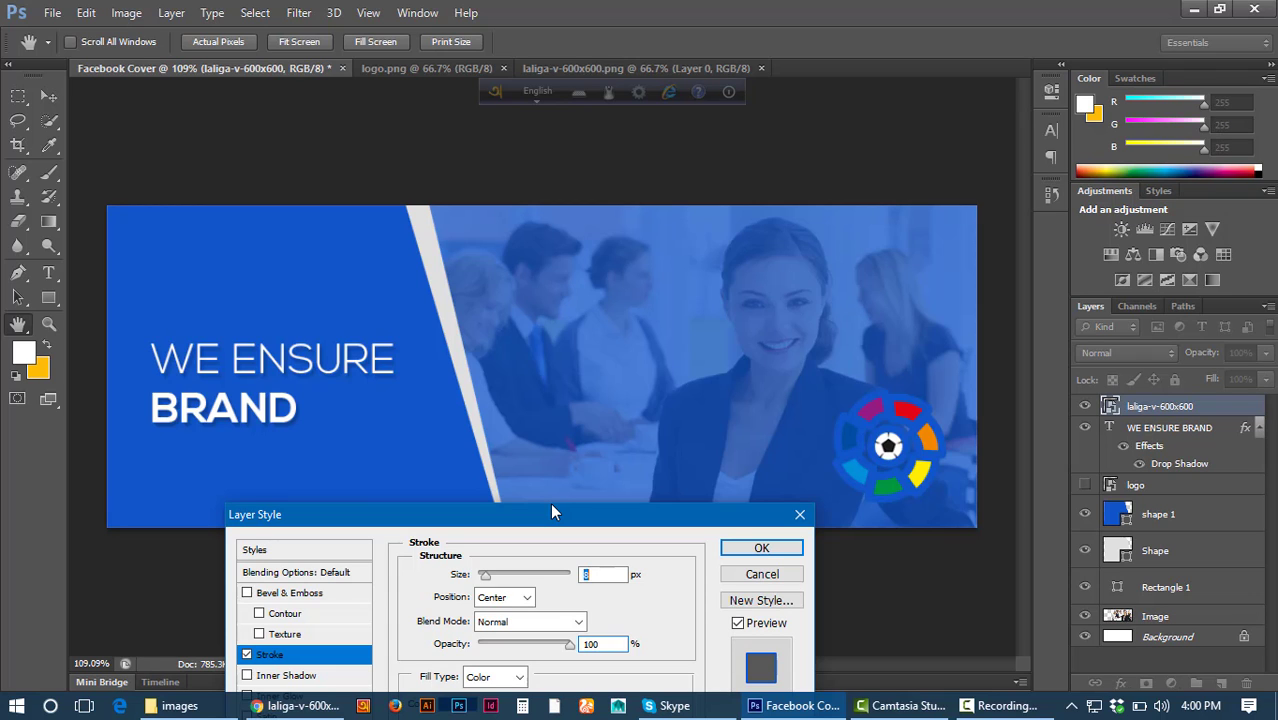
{"action": "left_click_drag", "start_coordinate": [553, 512], "coordinate": [448, 130]}
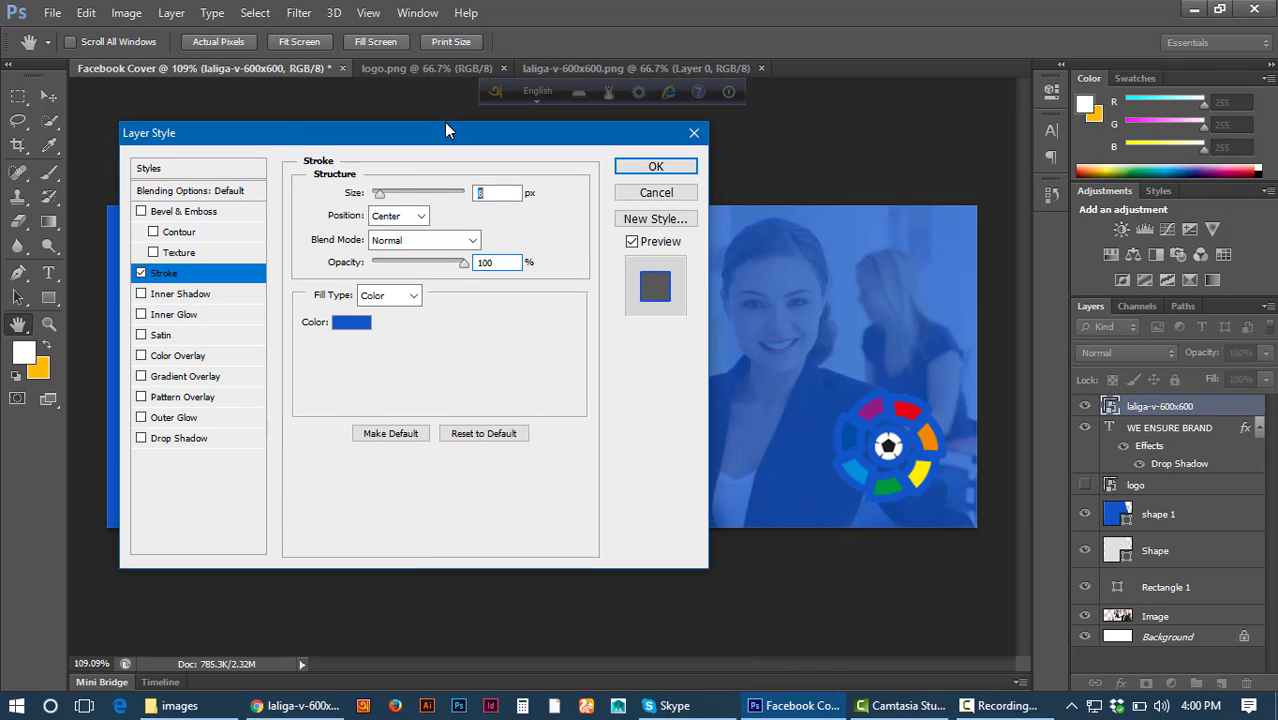
{"action": "left_click", "coordinate": [374, 194]}
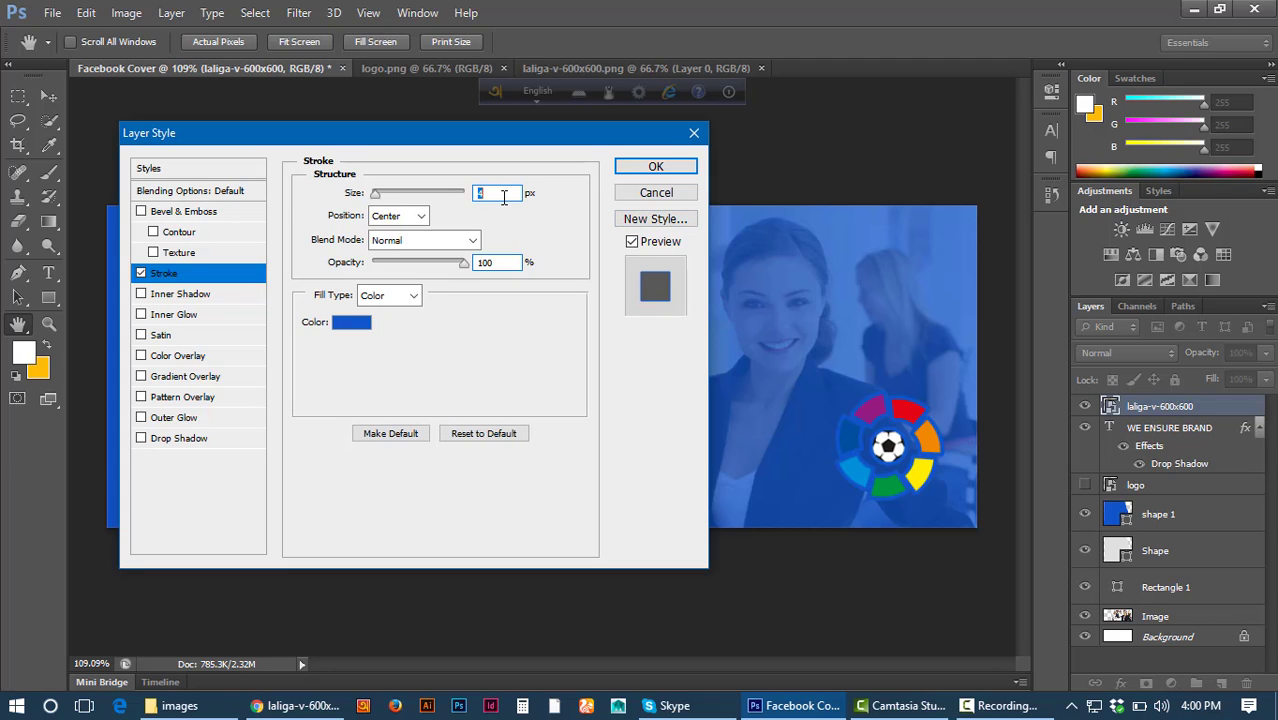
{"action": "key", "text": "Down"}
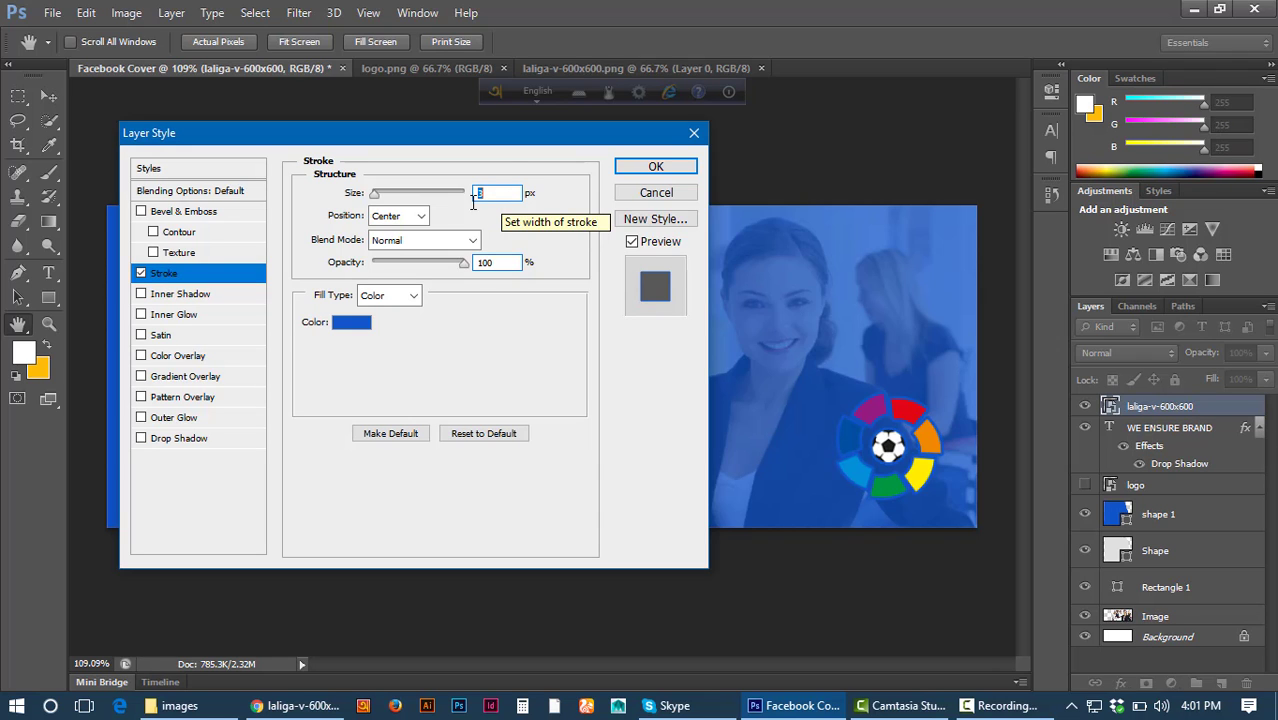
{"action": "left_click", "coordinate": [650, 166]}
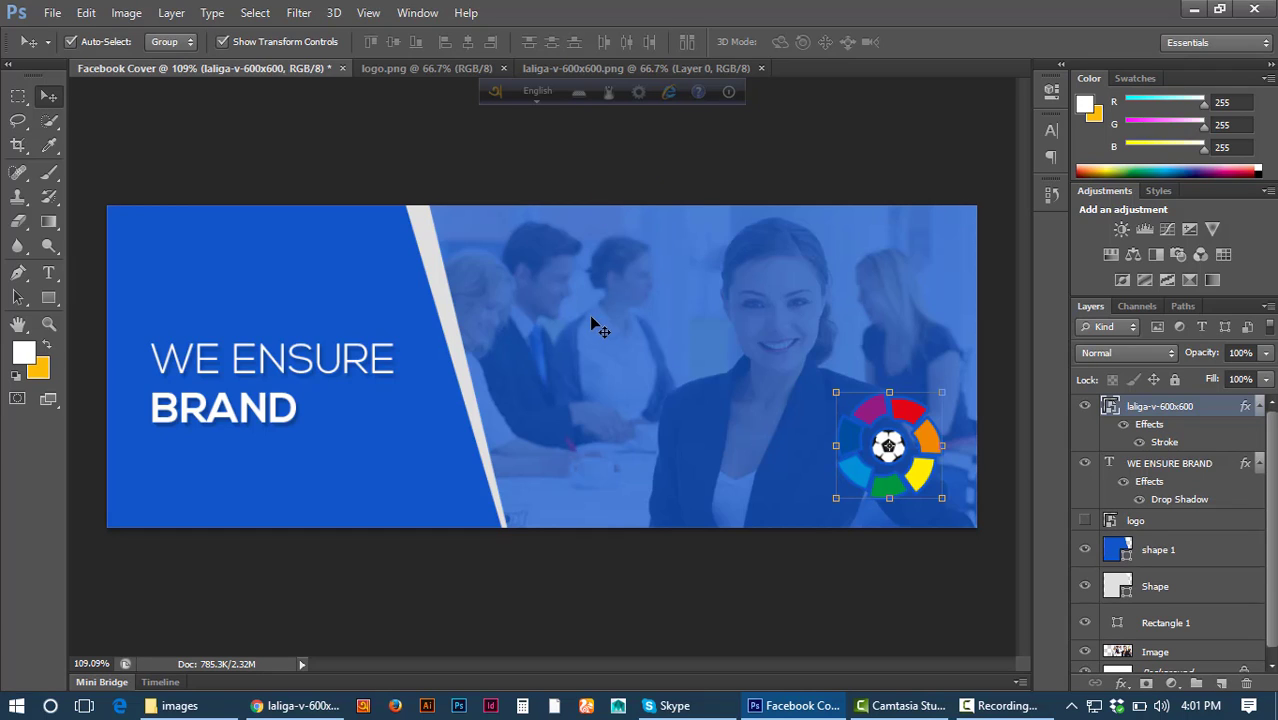
{"action": "key", "text": "ctrl+z"}
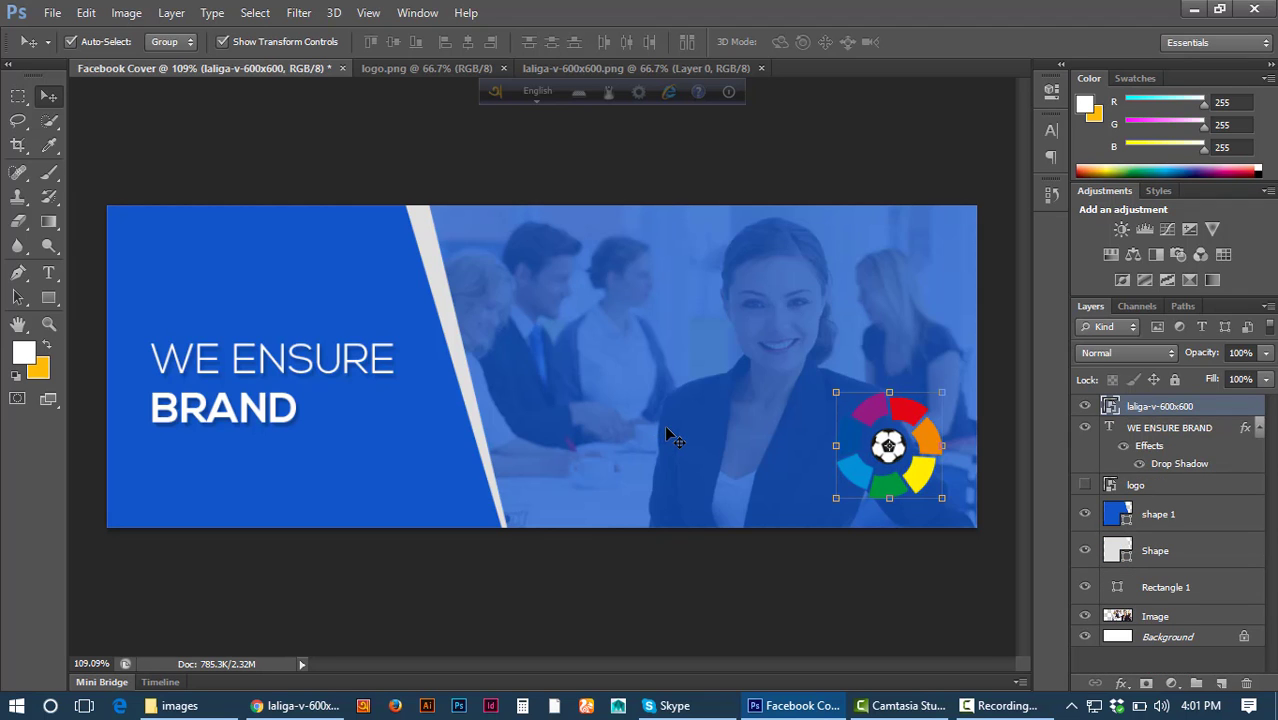
Reopen the layer style settings of the laliga-v-600x600 layer and enable Inner Shadow, showing its options.
{"action": "double_click", "coordinate": [1218, 412]}
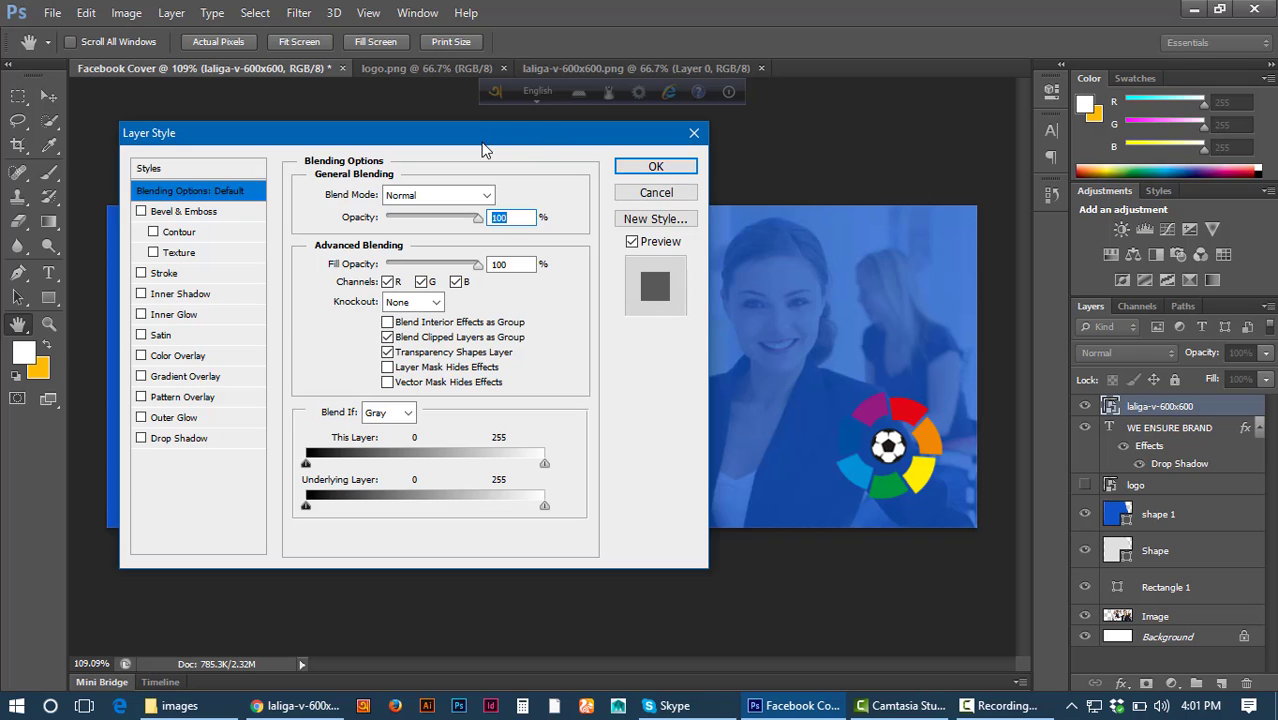
{"action": "left_click_drag", "start_coordinate": [503, 143], "coordinate": [707, 145]}
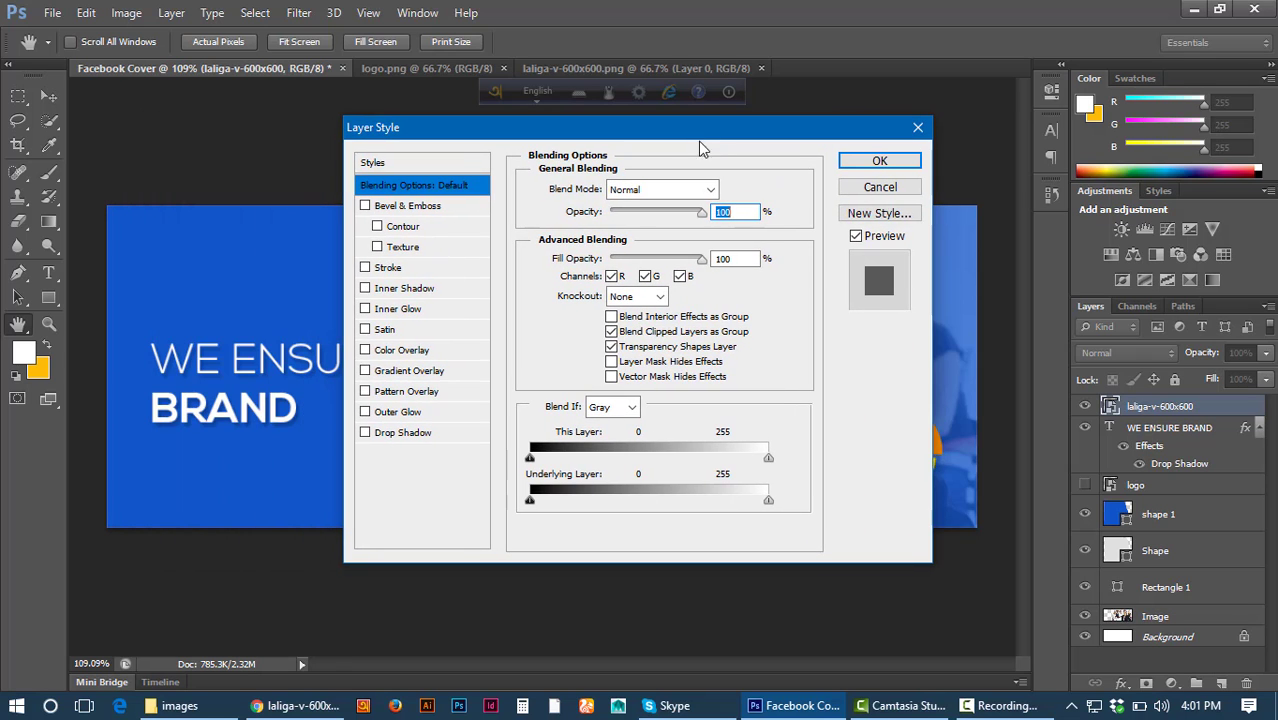
{"action": "left_click_drag", "start_coordinate": [461, 137], "coordinate": [863, 167]}
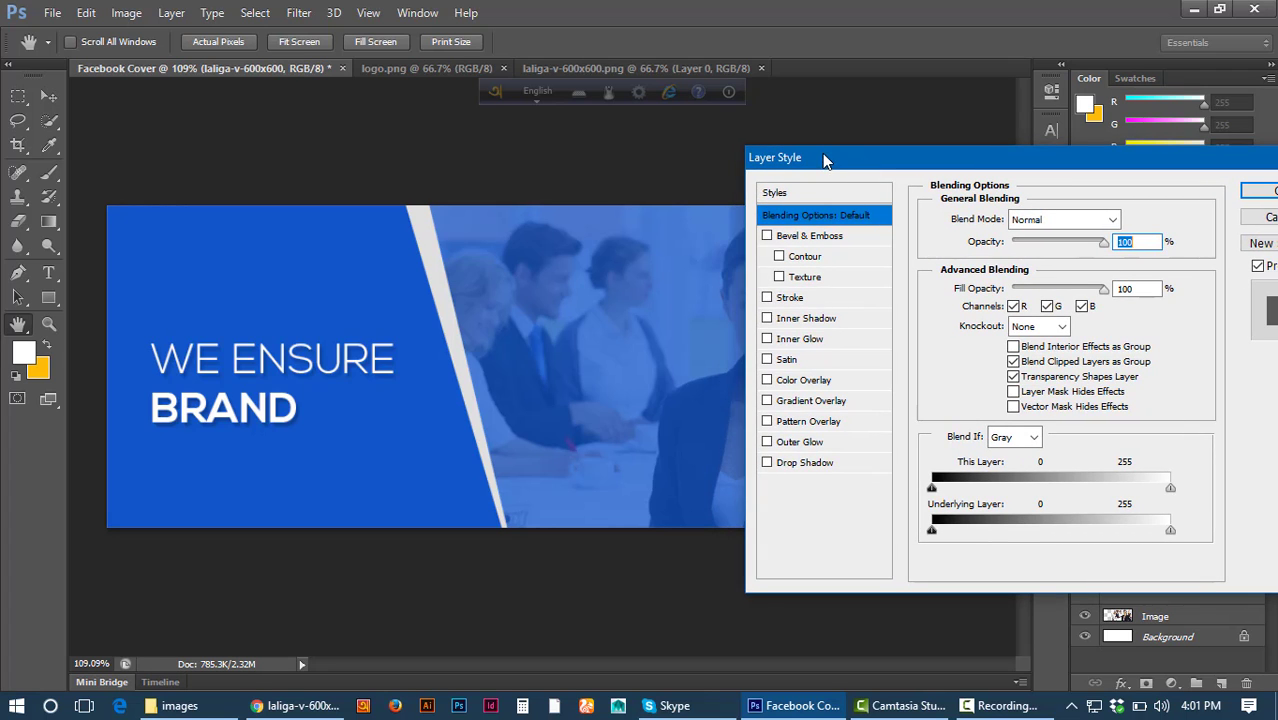
{"action": "left_click_drag", "start_coordinate": [886, 157], "coordinate": [264, 153]}
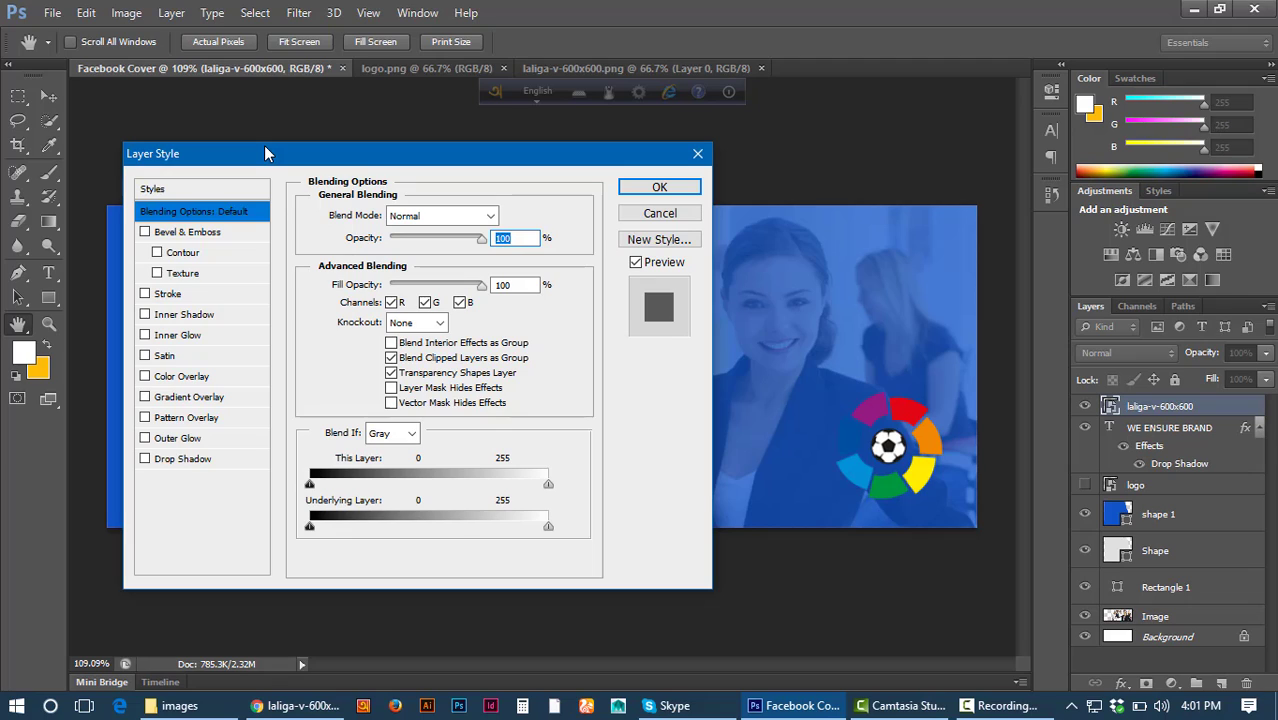
{"action": "left_click", "coordinate": [144, 314]}
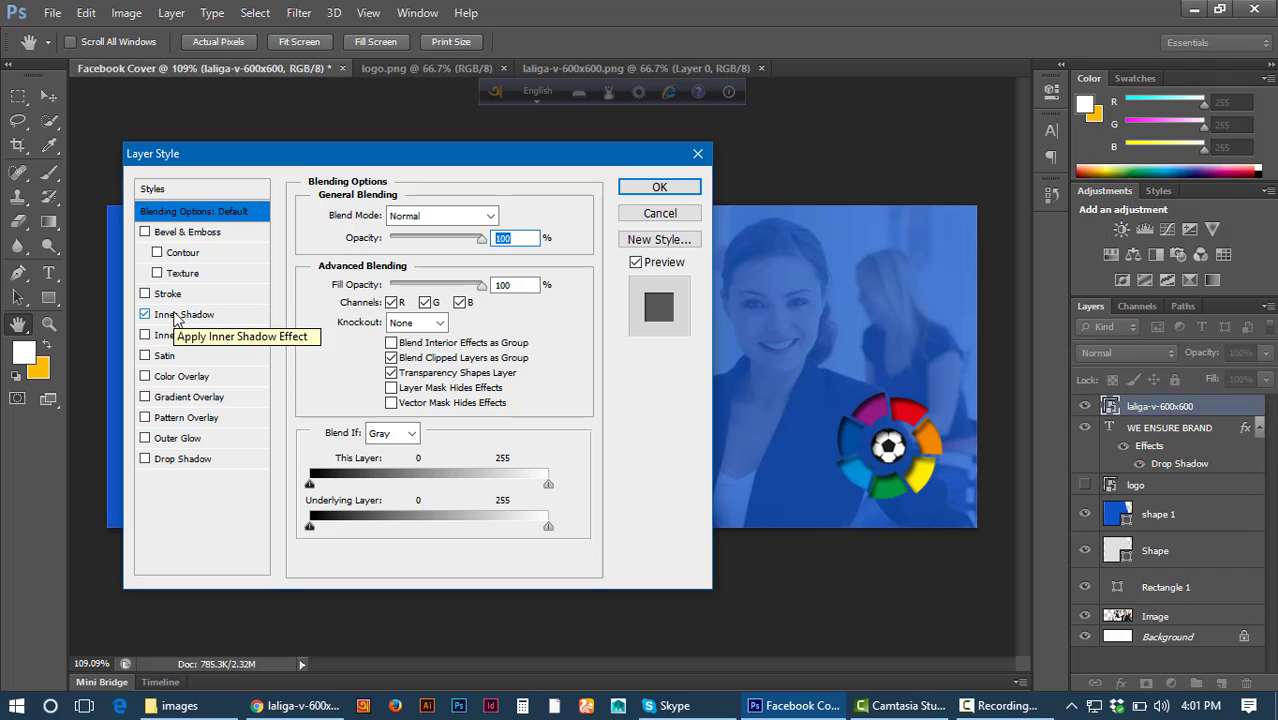
{"action": "left_click", "coordinate": [188, 314]}
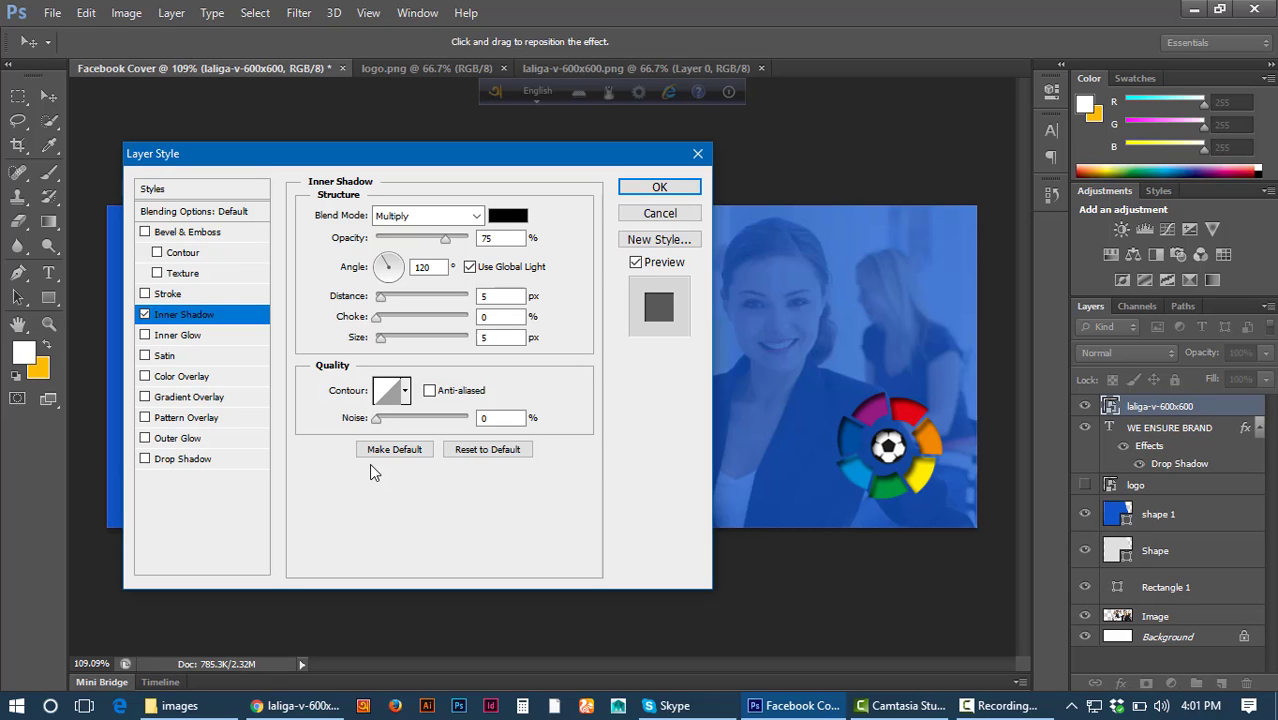
Set the logo's inner shadow to 81% opacity, 0 px distance, 31% choke and 7 px size.
{"action": "left_click_drag", "start_coordinate": [444, 240], "coordinate": [452, 268]}
{"action": "mouse_move", "coordinate": [380, 297]}
{"action": "left_mouse_down"}
{"action": "mouse_move", "coordinate": [449, 310]}
{"action": "mouse_move", "coordinate": [374, 305]}
{"action": "left_mouse_up"}
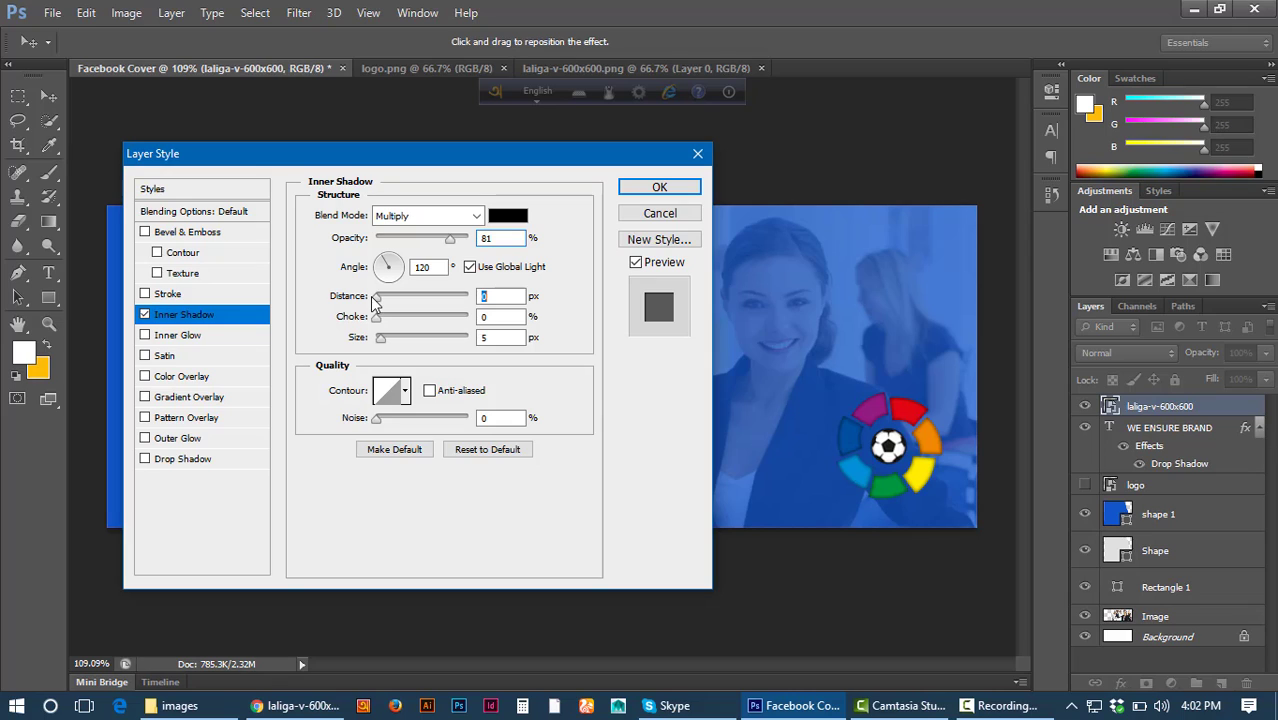
{"action": "left_click", "coordinate": [377, 318]}
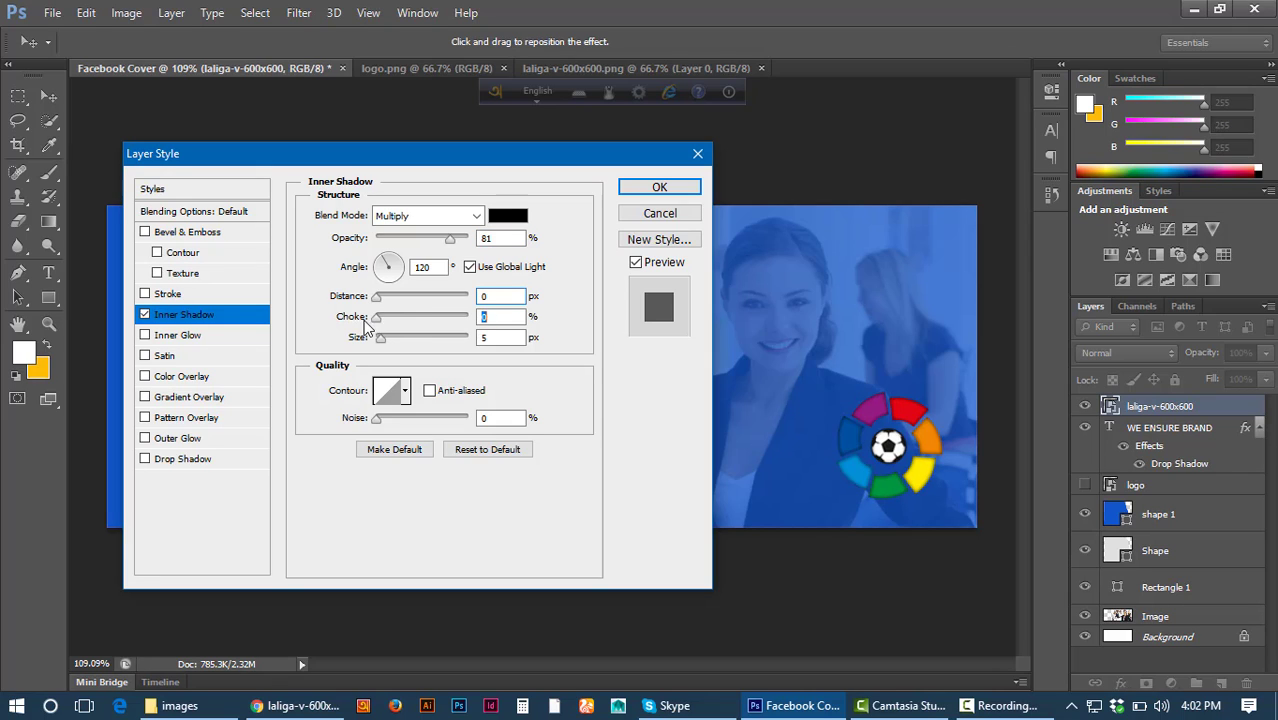
{"action": "left_click_drag", "start_coordinate": [366, 324], "coordinate": [407, 333]}
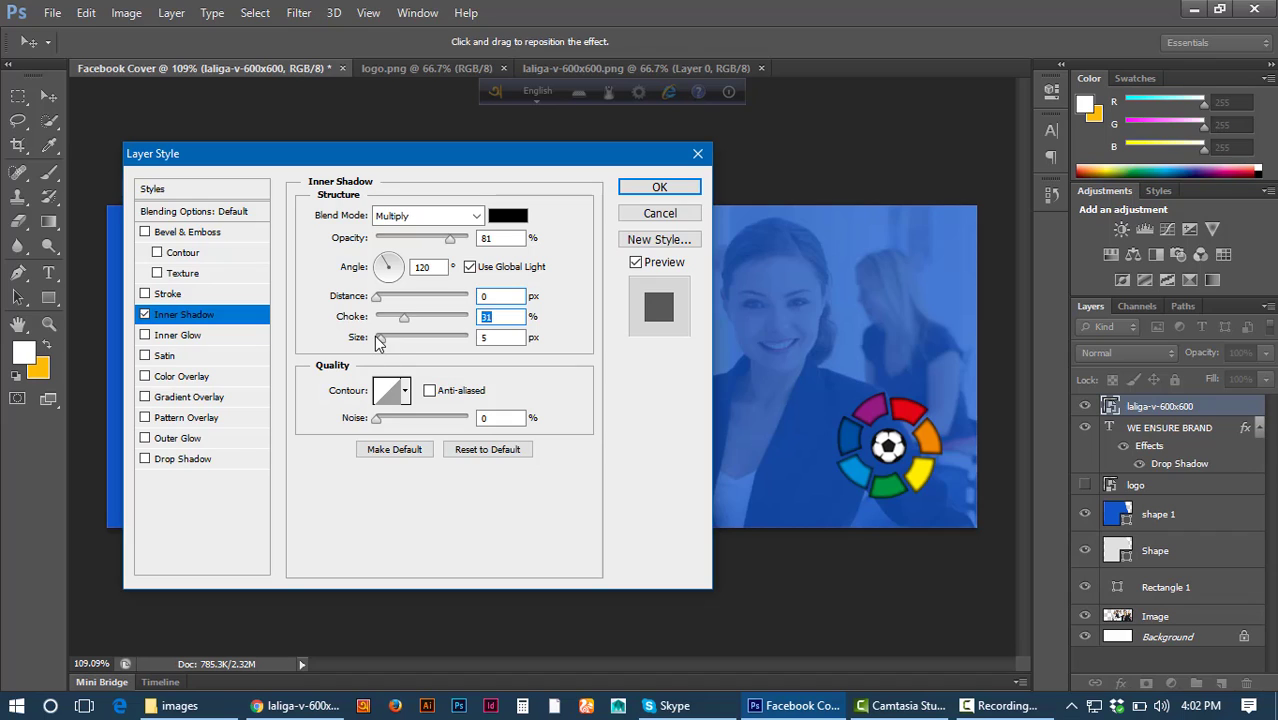
{"action": "mouse_move", "coordinate": [381, 337]}
{"action": "left_mouse_down"}
{"action": "mouse_move", "coordinate": [401, 345]}
{"action": "mouse_move", "coordinate": [383, 348]}
{"action": "left_mouse_up"}
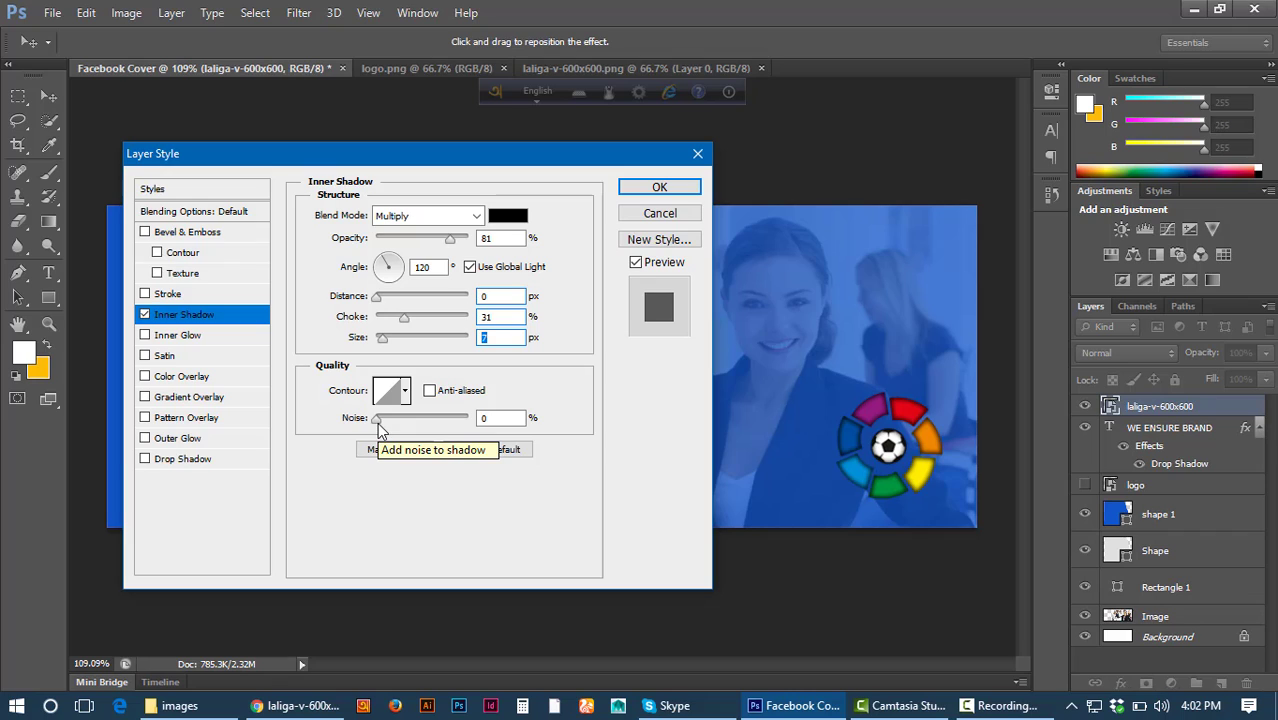
Try 71% noise on the logo's inner shadow, and reset the effect to its defaults and switch it off.
{"action": "left_click_drag", "start_coordinate": [377, 419], "coordinate": [440, 421]}
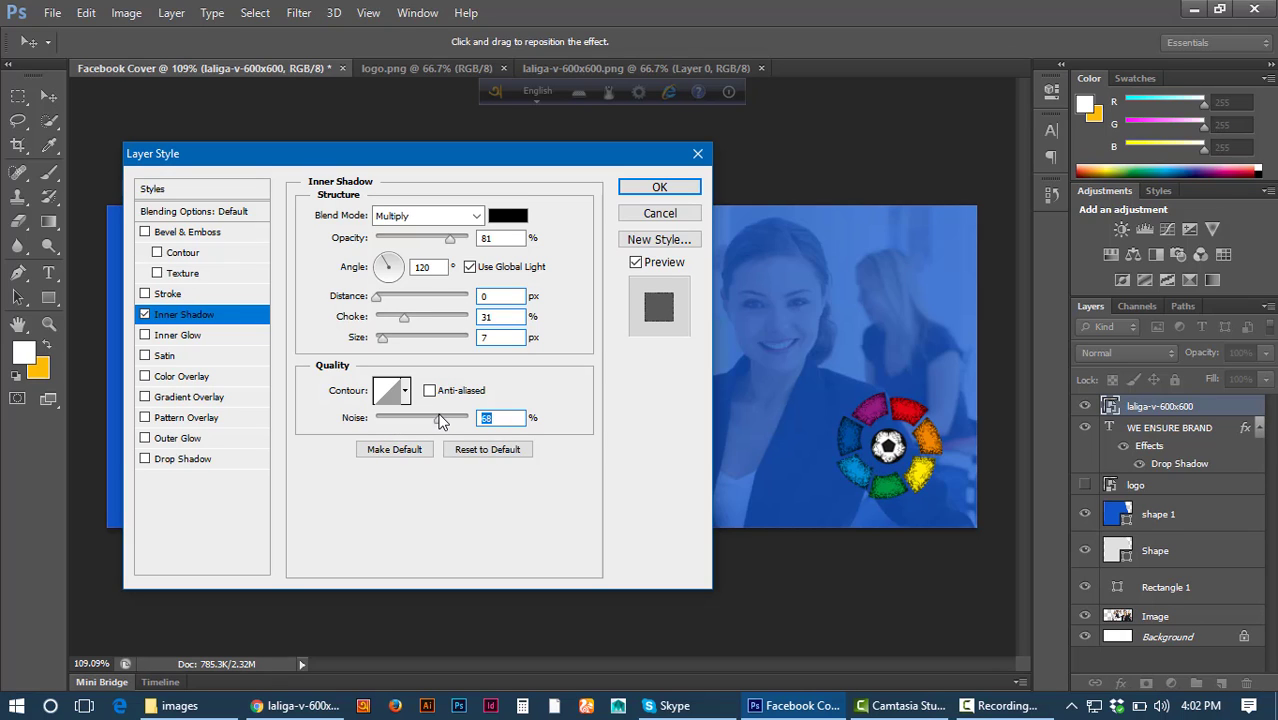
{"action": "left_click_drag", "start_coordinate": [440, 421], "coordinate": [444, 421]}
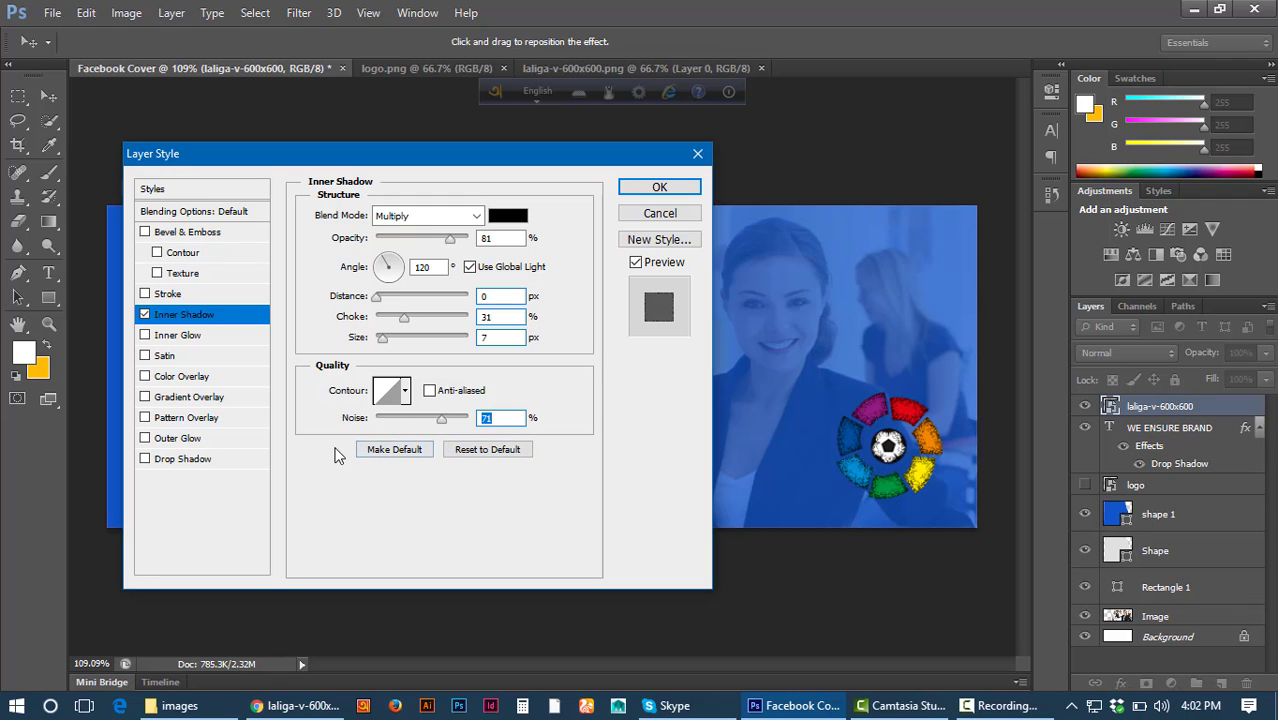
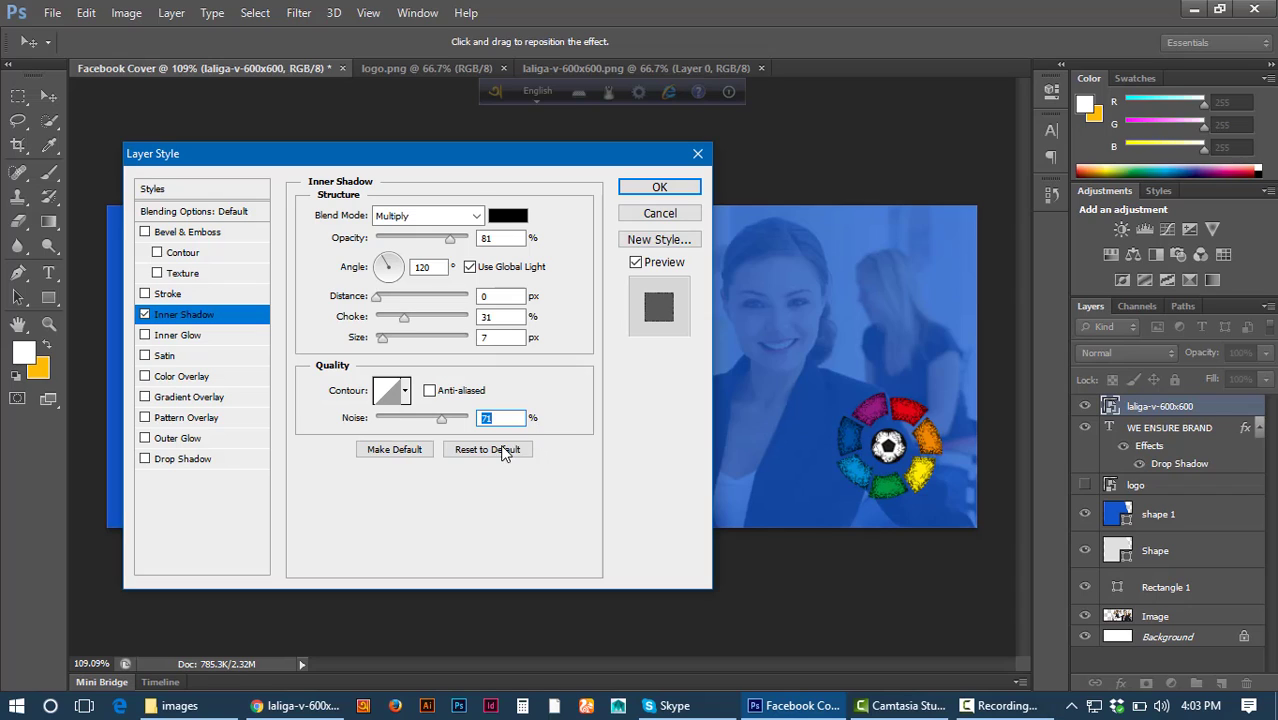
{"action": "left_click", "coordinate": [487, 449]}
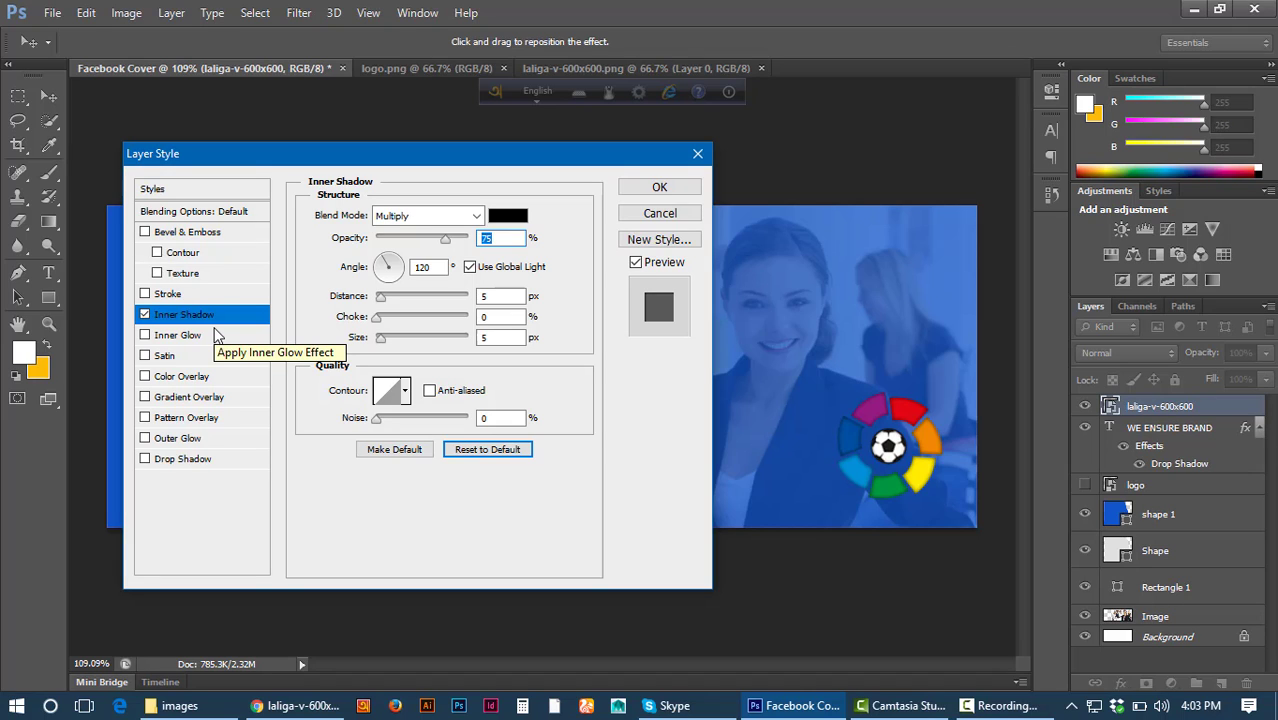
{"action": "left_click", "coordinate": [145, 316]}
Try an Inner Glow on the logo at 100% opacity with 0% noise, and switch the effect off.
{"action": "left_click", "coordinate": [165, 338]}
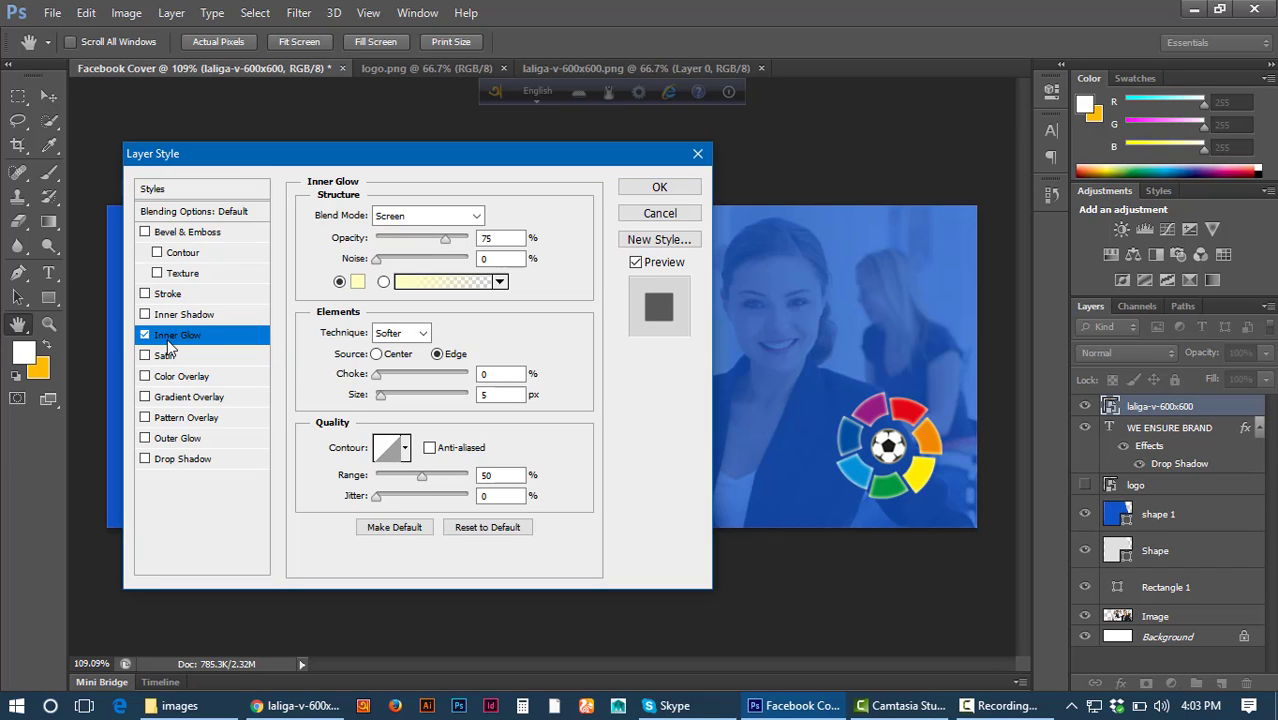
{"action": "left_click", "coordinate": [180, 342]}
{"action": "left_click_drag", "start_coordinate": [446, 240], "coordinate": [468, 252]}
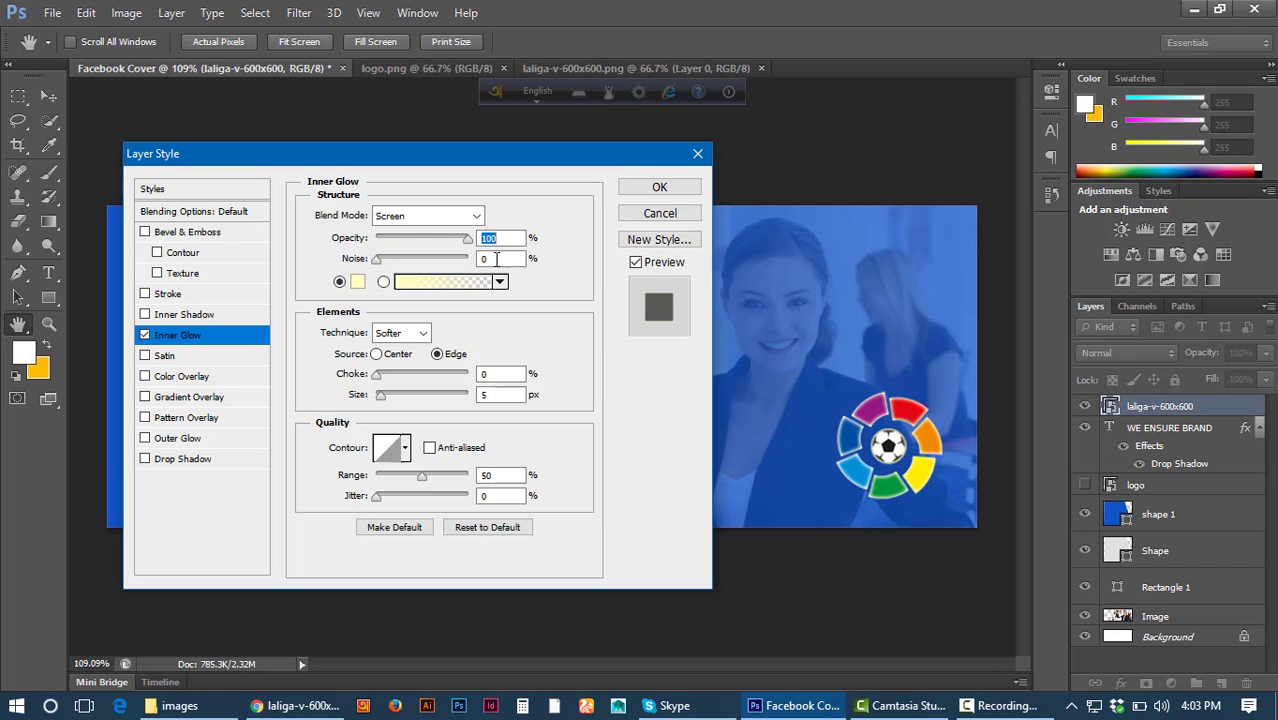
{"action": "mouse_move", "coordinate": [378, 261]}
{"action": "left_mouse_down"}
{"action": "mouse_move", "coordinate": [467, 272]}
{"action": "mouse_move", "coordinate": [375, 285]}
{"action": "left_mouse_up"}
{"action": "left_click", "coordinate": [145, 335]}
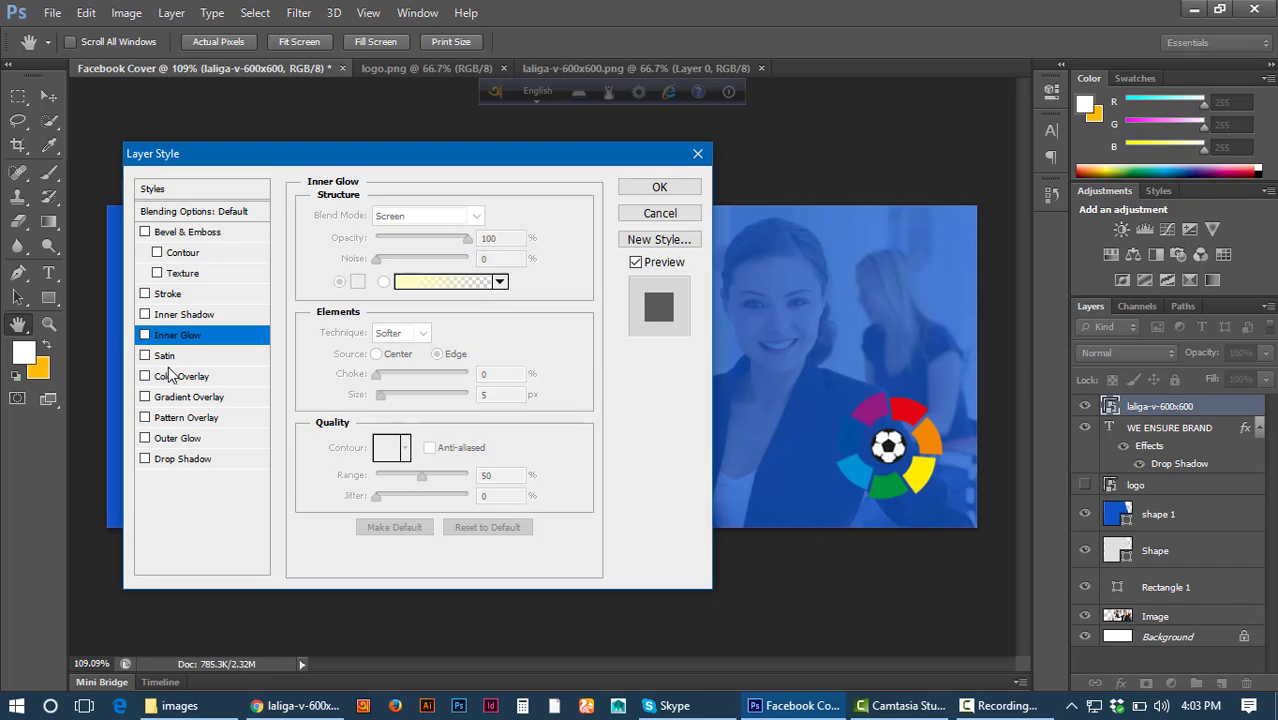
Enable the Satin effect on the logo and set its opacity to 31%.
{"action": "left_click", "coordinate": [164, 356]}
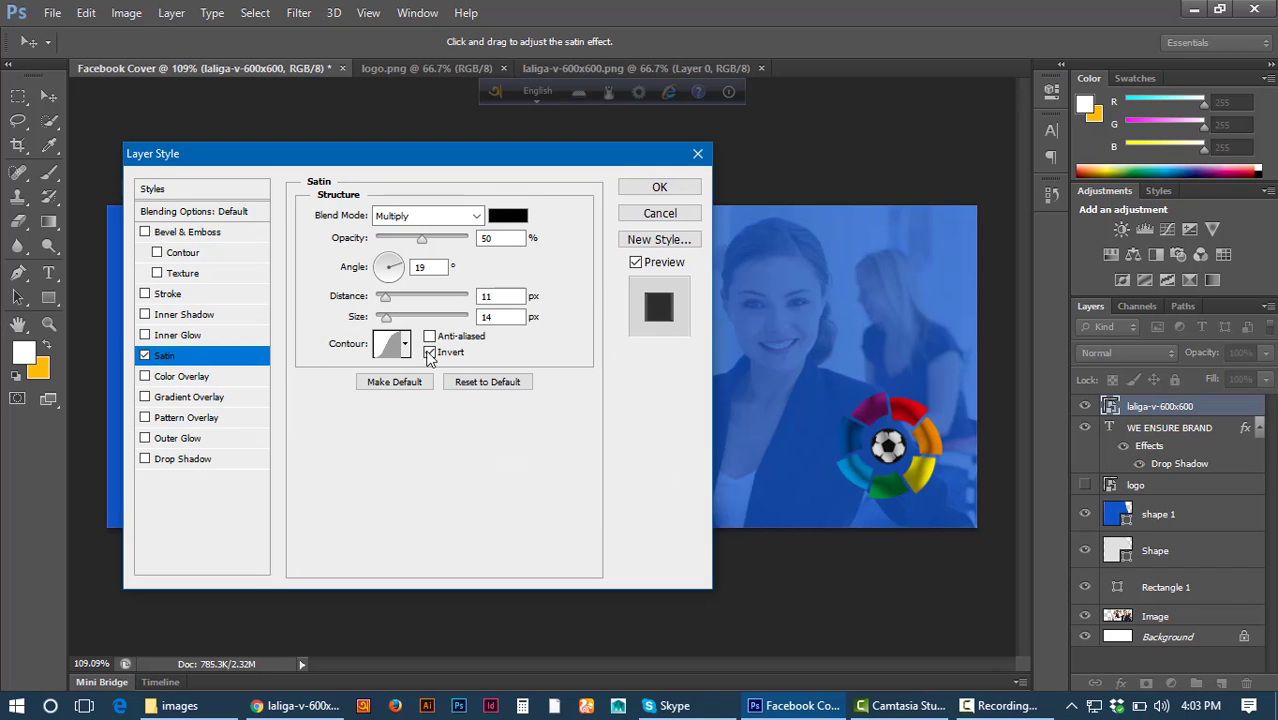
{"action": "left_click", "coordinate": [424, 245]}
{"action": "left_click_drag", "start_coordinate": [424, 245], "coordinate": [411, 257]}
Try the Linear Burn, Darker Color and Color Dodge blend modes on the logo's satin effect and set Linear Dodge (Add).
{"action": "left_click", "coordinate": [428, 215]}
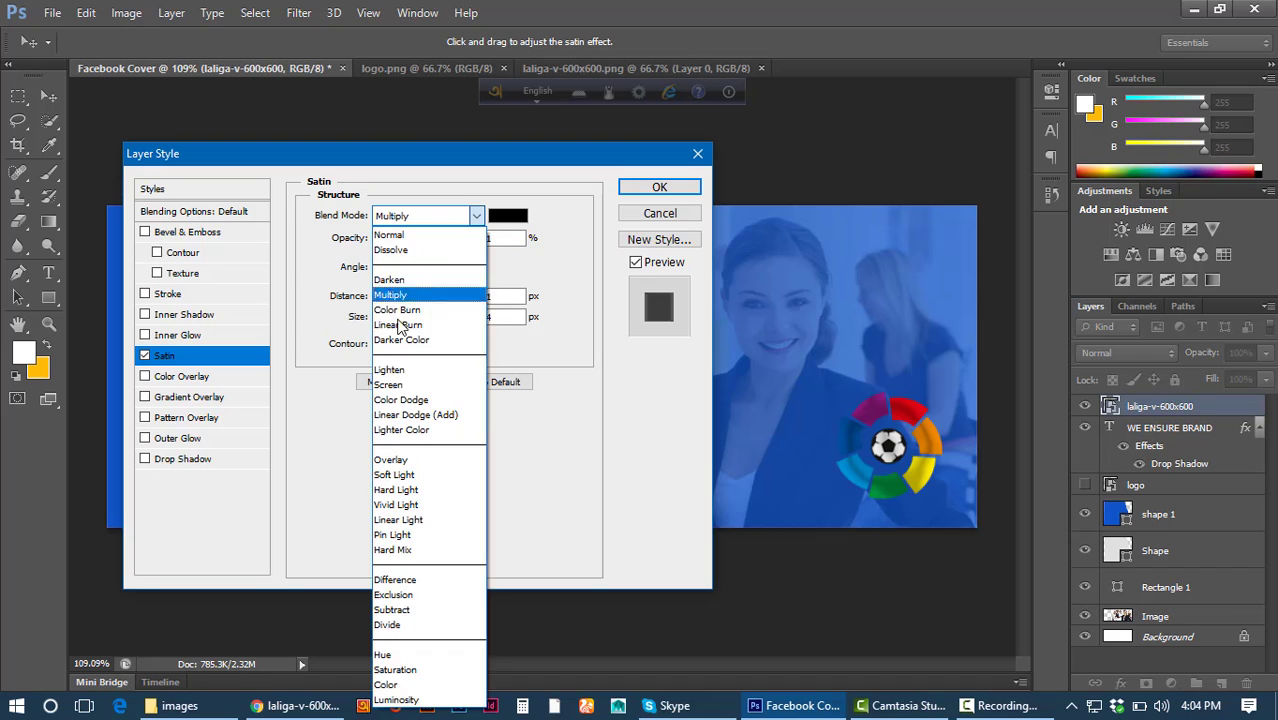
{"action": "left_click", "coordinate": [397, 326]}
{"action": "scroll", "coordinate": [417, 218], "scroll_direction": "down", "scroll_amount": 2}
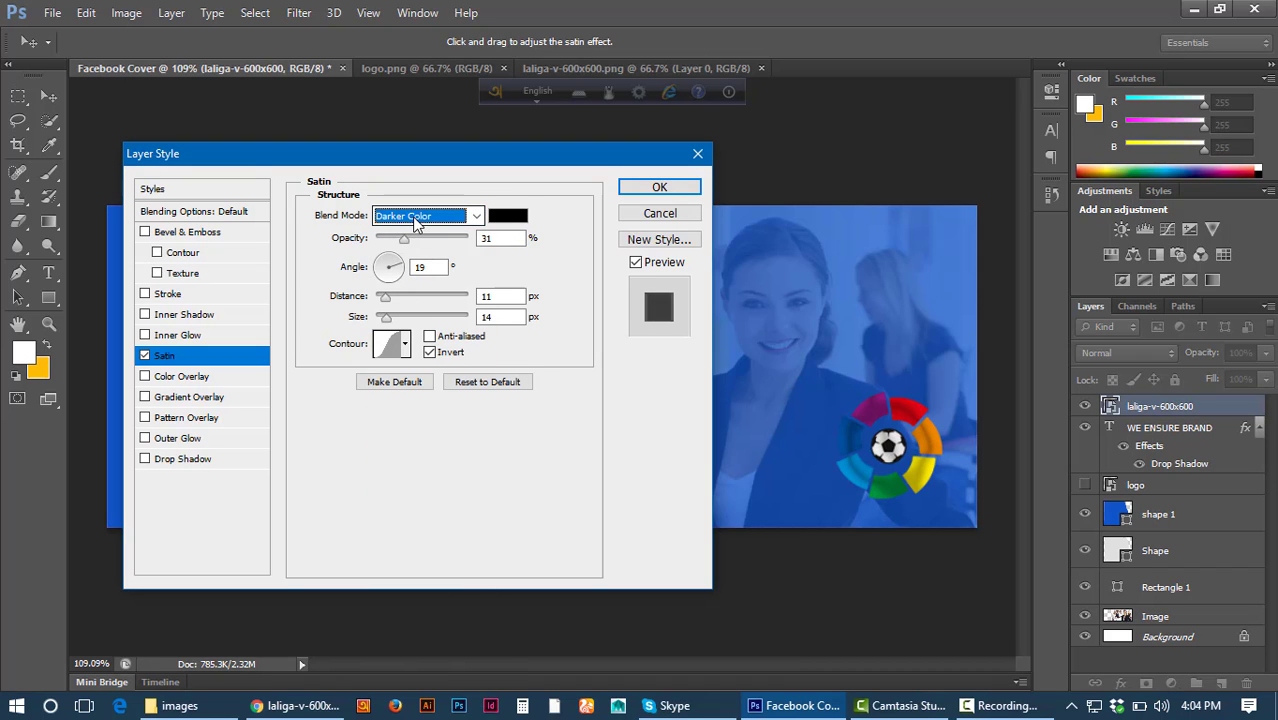
{"action": "scroll", "coordinate": [417, 222], "scroll_direction": "down", "scroll_amount": 1}
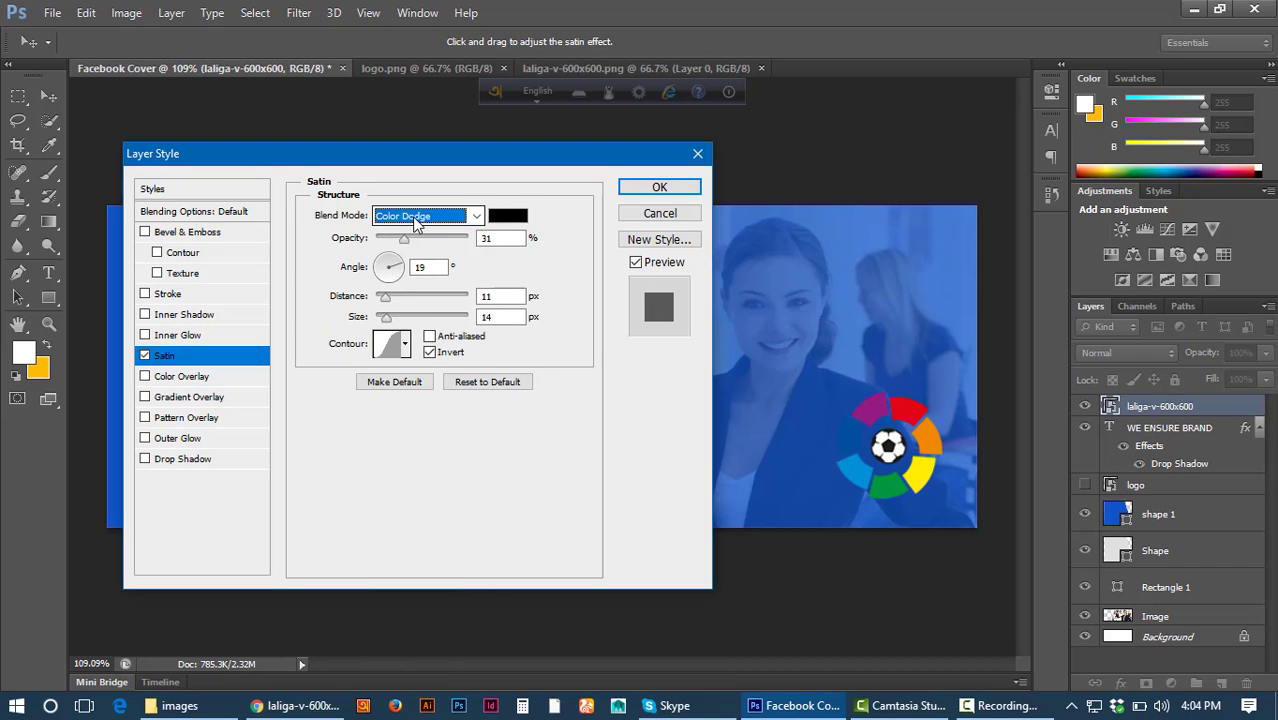
{"action": "scroll", "coordinate": [417, 222], "scroll_direction": "down", "scroll_amount": 1}
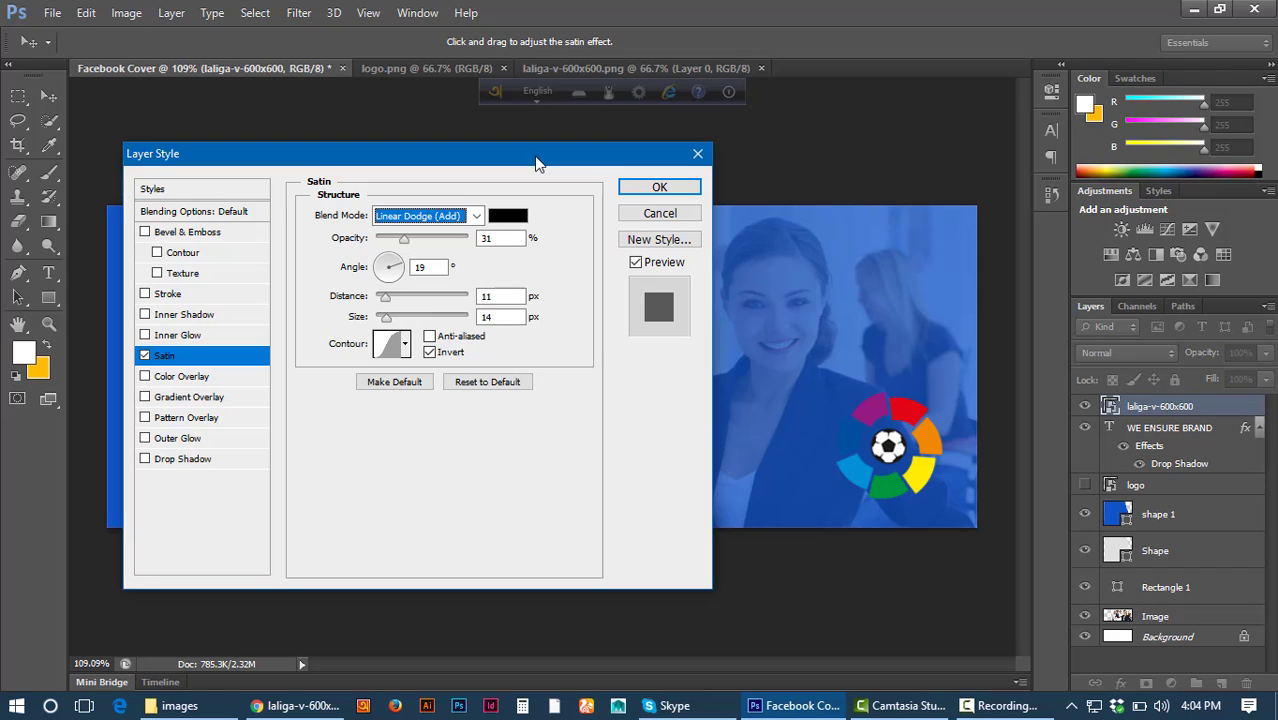
Try the Darken, Multiply, Darker Color and Color Dodge blend modes on the logo's satin effect and set Linear Light.
{"action": "left_click", "coordinate": [457, 222]}
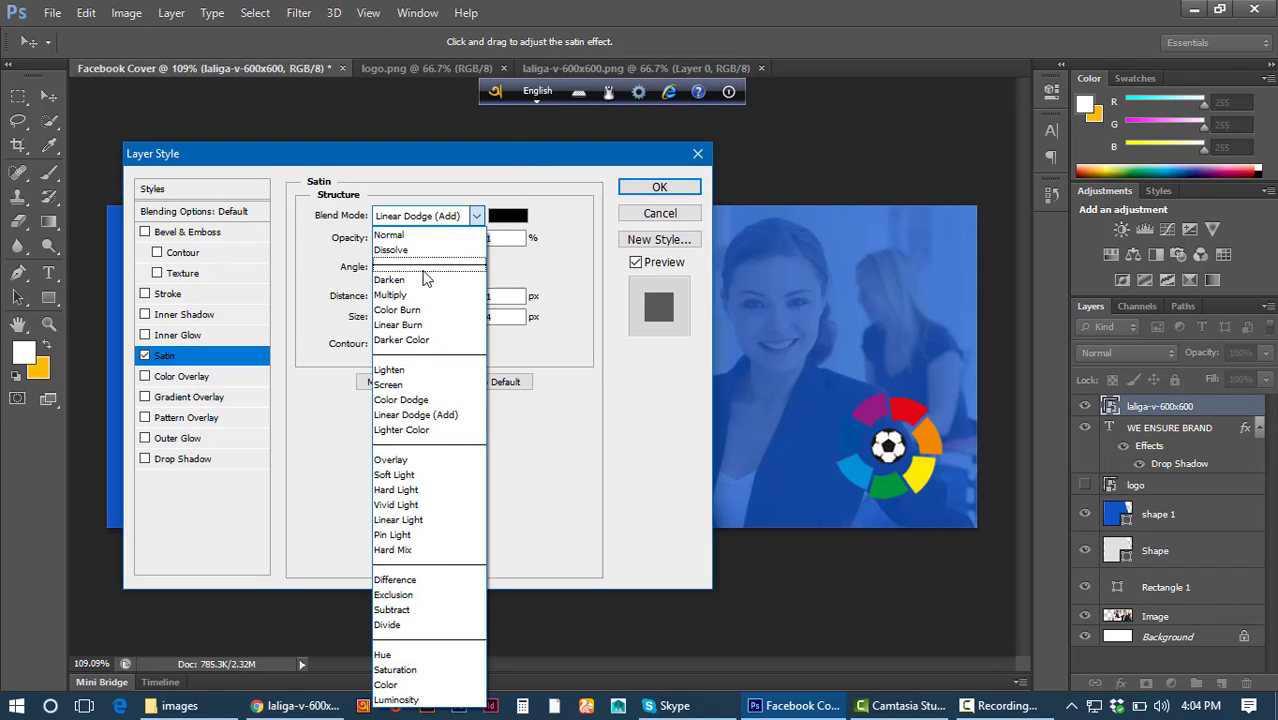
{"action": "left_click", "coordinate": [428, 277]}
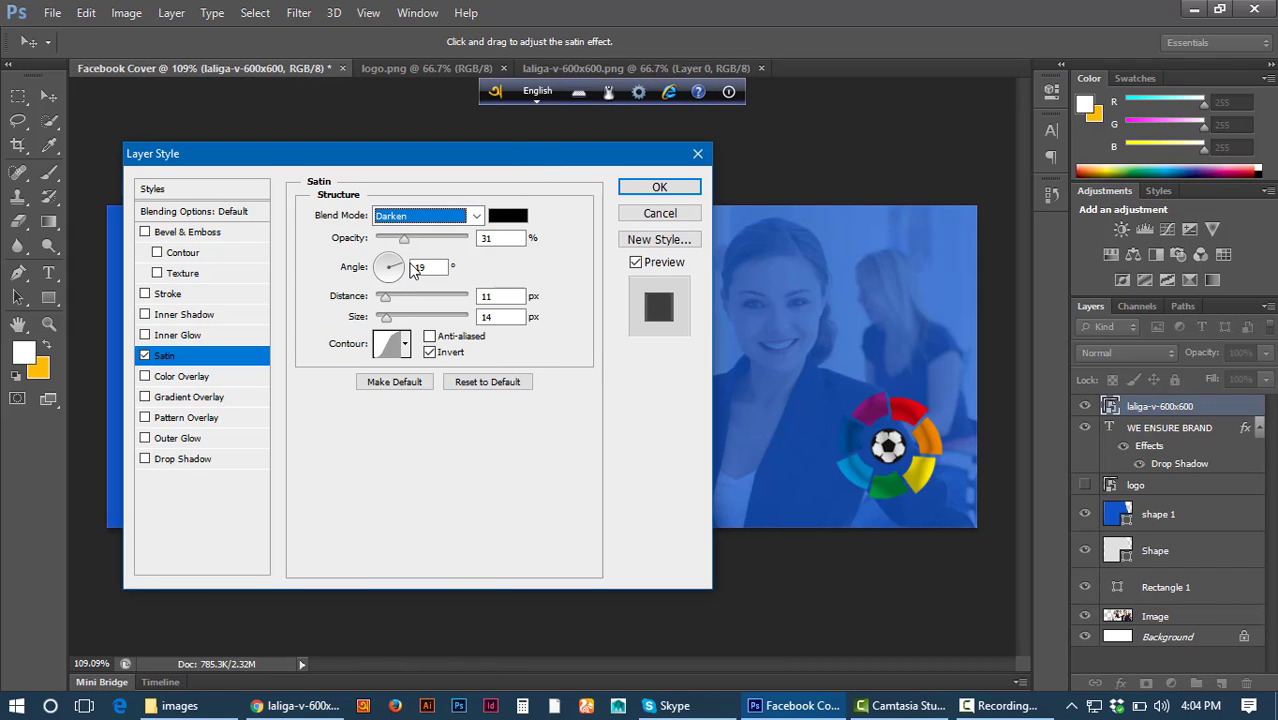
{"action": "scroll", "coordinate": [437, 220], "scroll_direction": "down", "scroll_amount": 1}
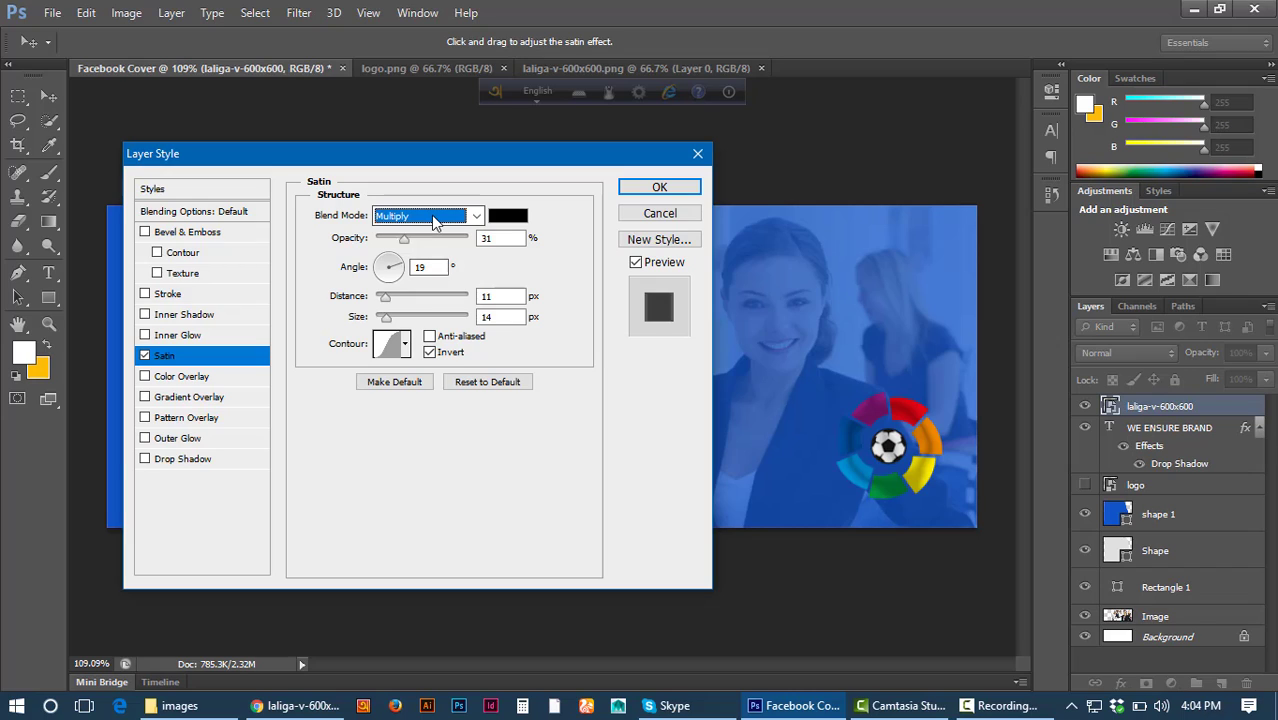
{"action": "scroll", "coordinate": [434, 219], "scroll_direction": "down", "scroll_amount": 1}
{"action": "scroll", "coordinate": [434, 220], "scroll_direction": "down", "scroll_amount": 1}
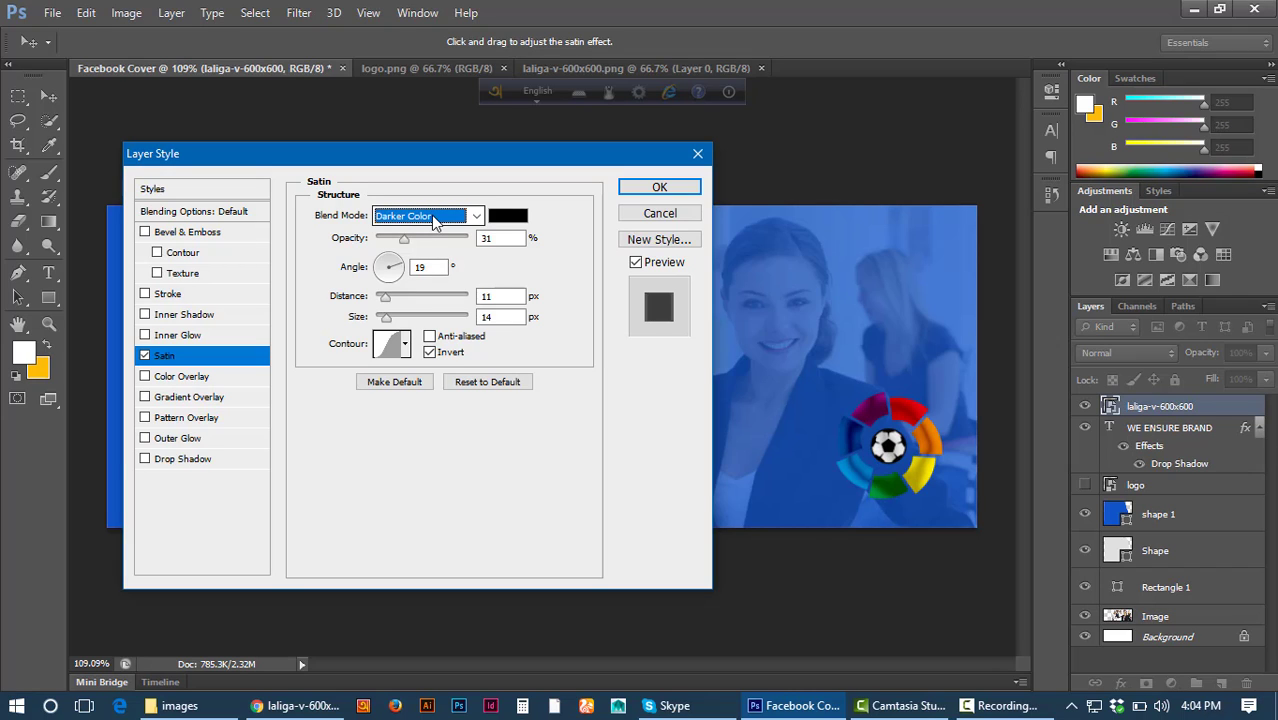
{"action": "scroll", "coordinate": [434, 220], "scroll_direction": "down", "scroll_amount": 2}
{"action": "scroll", "coordinate": [434, 220], "scroll_direction": "down", "scroll_amount": 5}
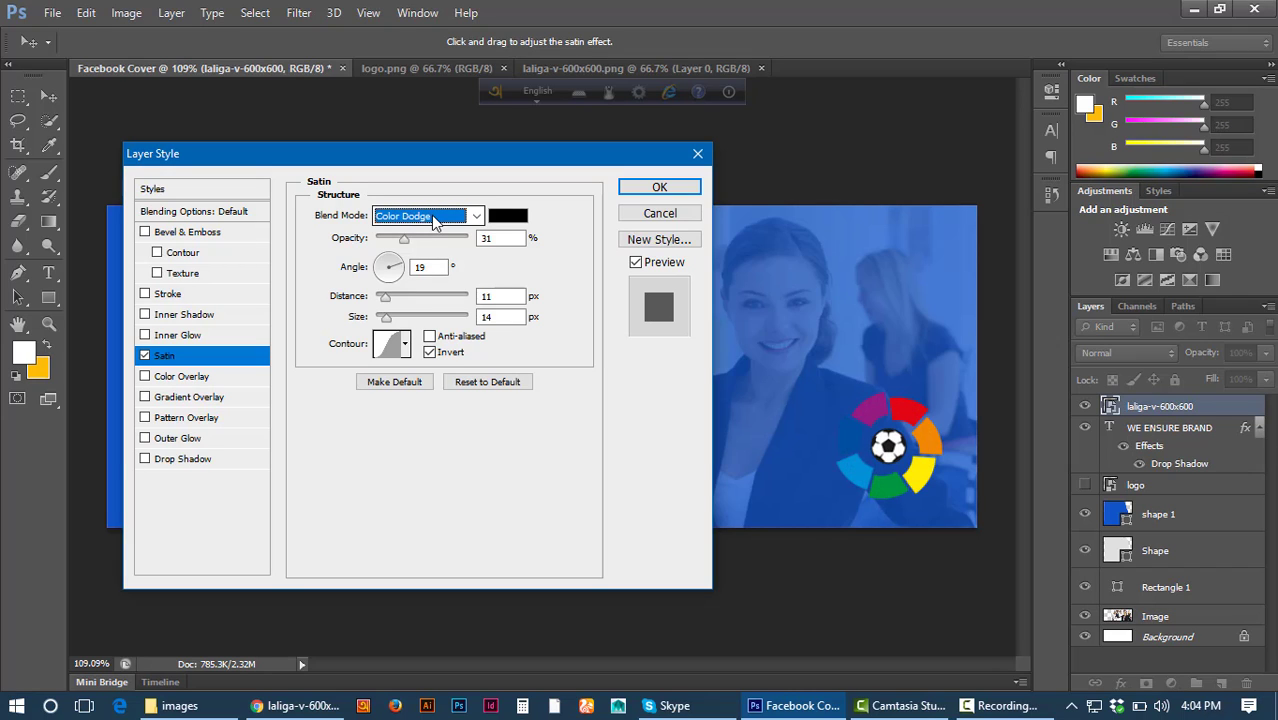
{"action": "scroll", "coordinate": [434, 220], "scroll_direction": "down", "scroll_amount": 4}
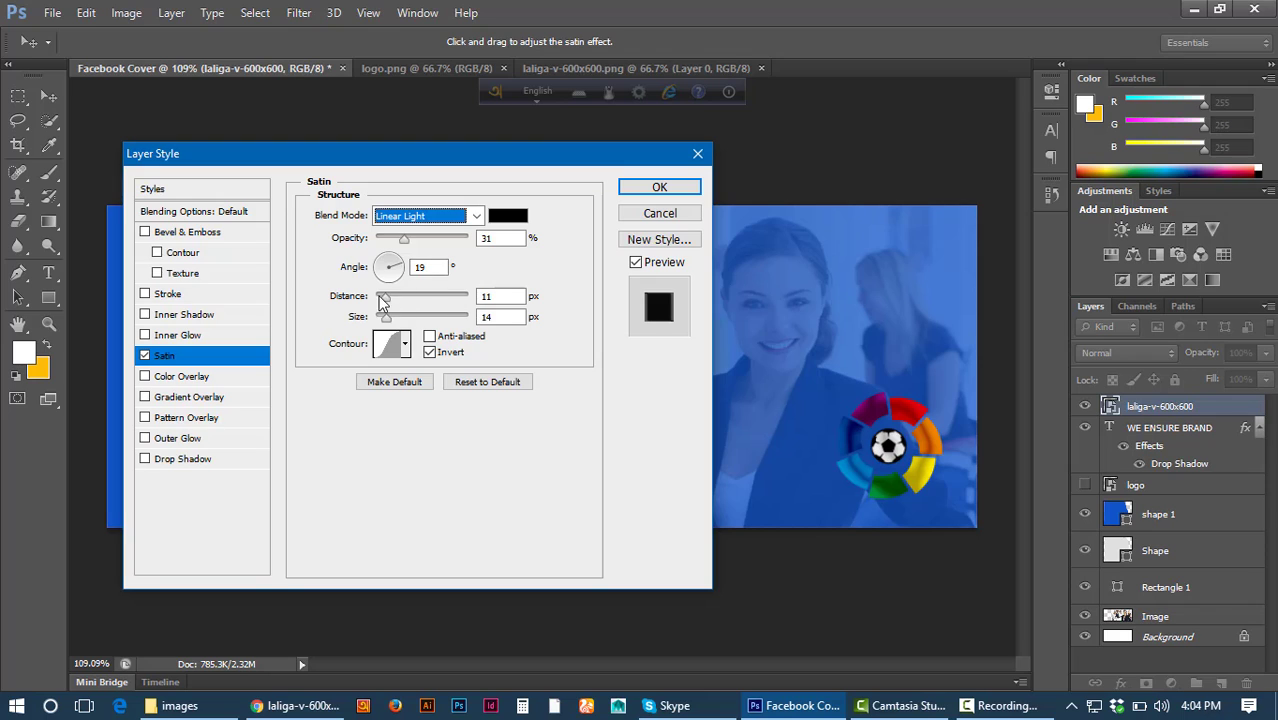
Try a distance of 93 px for the logo's satin effect, and switch the effect off.
{"action": "key", "text": "Tab"}
{"action": "left_click_drag", "start_coordinate": [396, 303], "coordinate": [437, 270]}
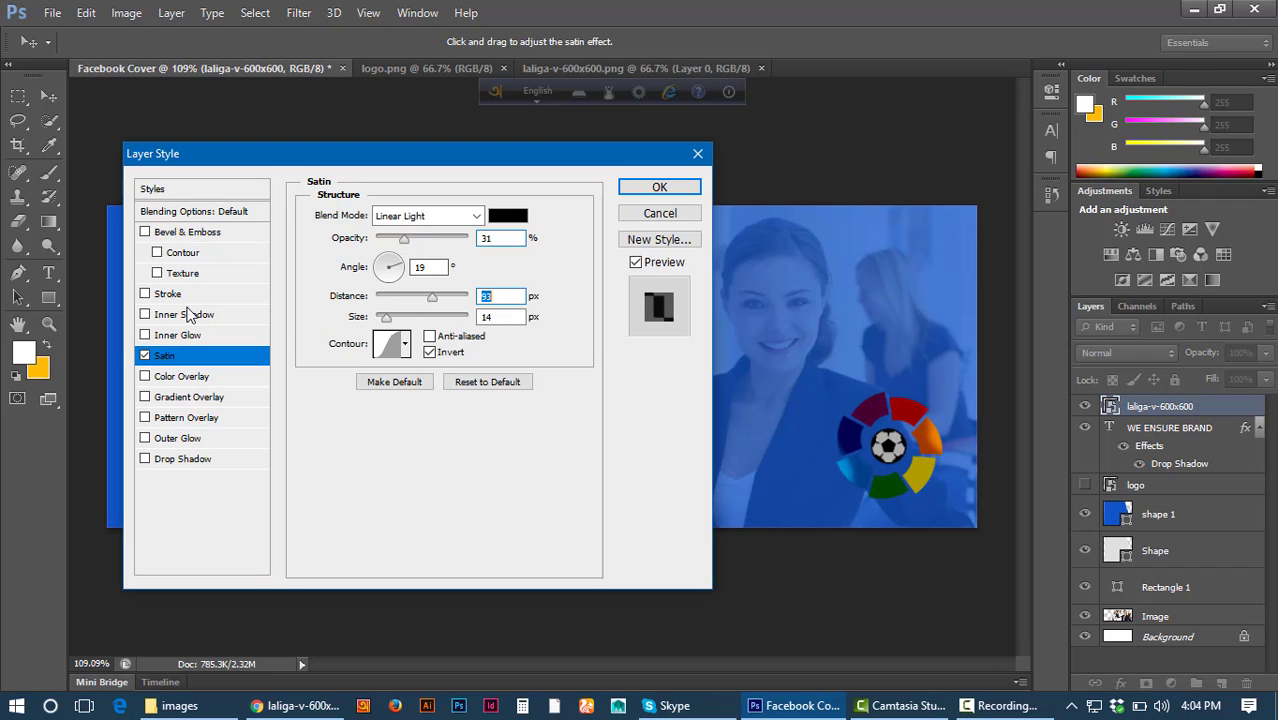
{"action": "left_click", "coordinate": [143, 357]}
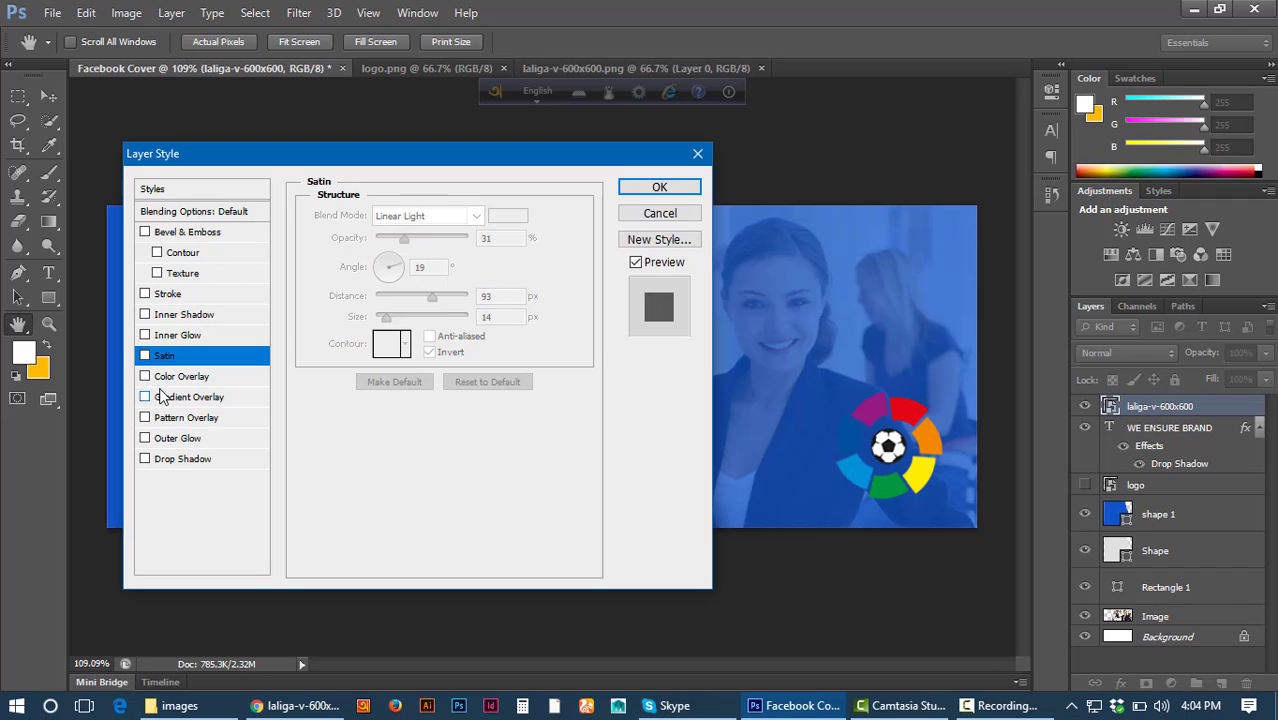
Try a white Color Overlay on the logo, check it against the whole cover, and switch the effect off.
{"action": "left_click", "coordinate": [168, 377]}
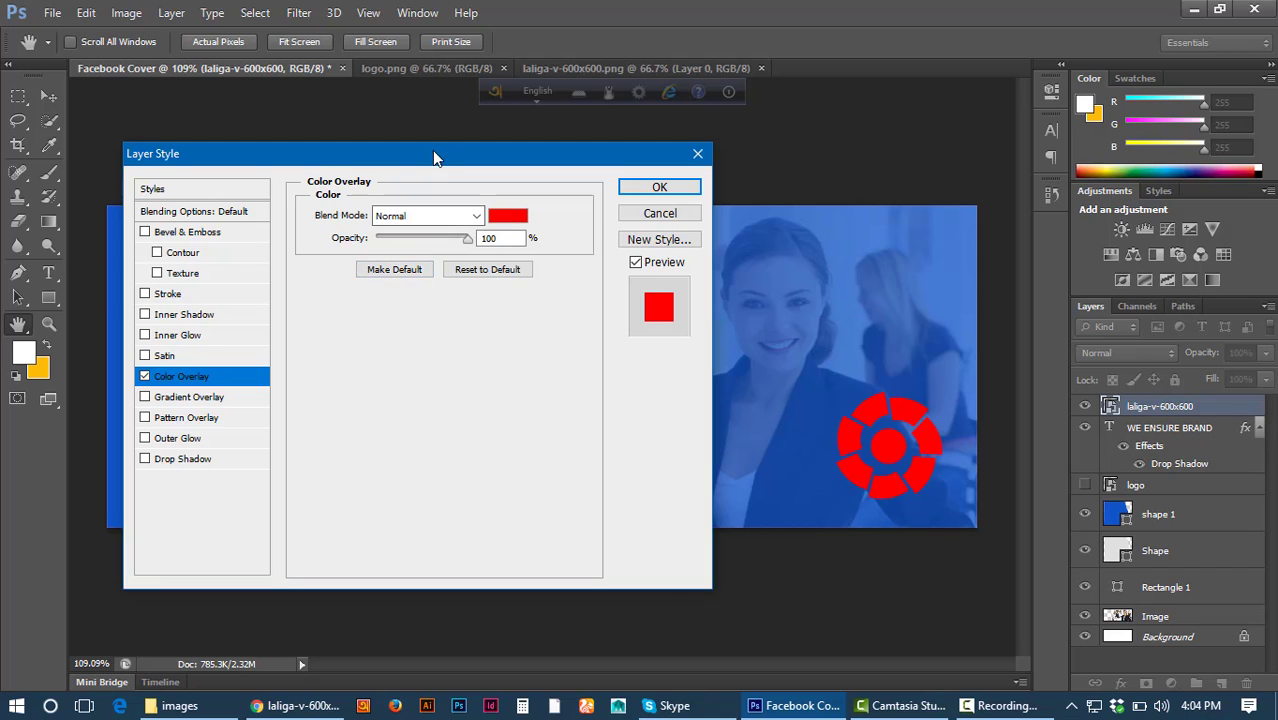
{"action": "left_click_drag", "start_coordinate": [434, 152], "coordinate": [398, 158]}
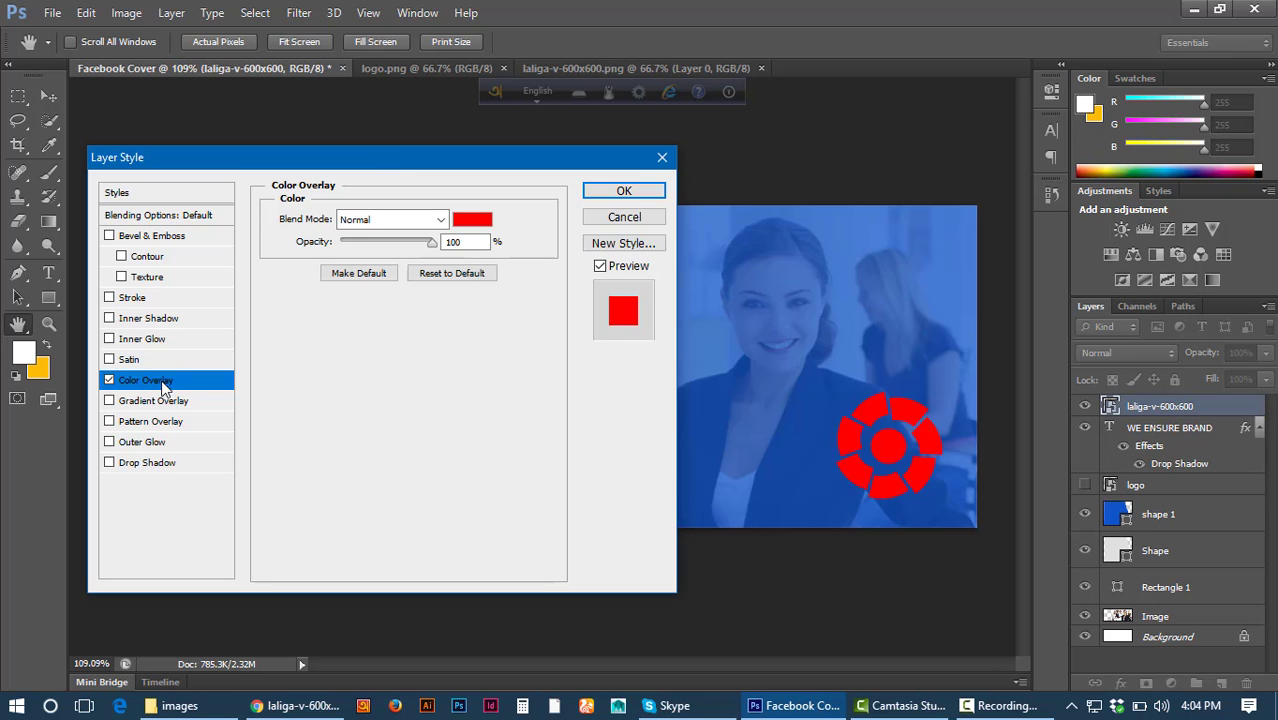
{"action": "left_click_drag", "start_coordinate": [348, 160], "coordinate": [369, 90]}
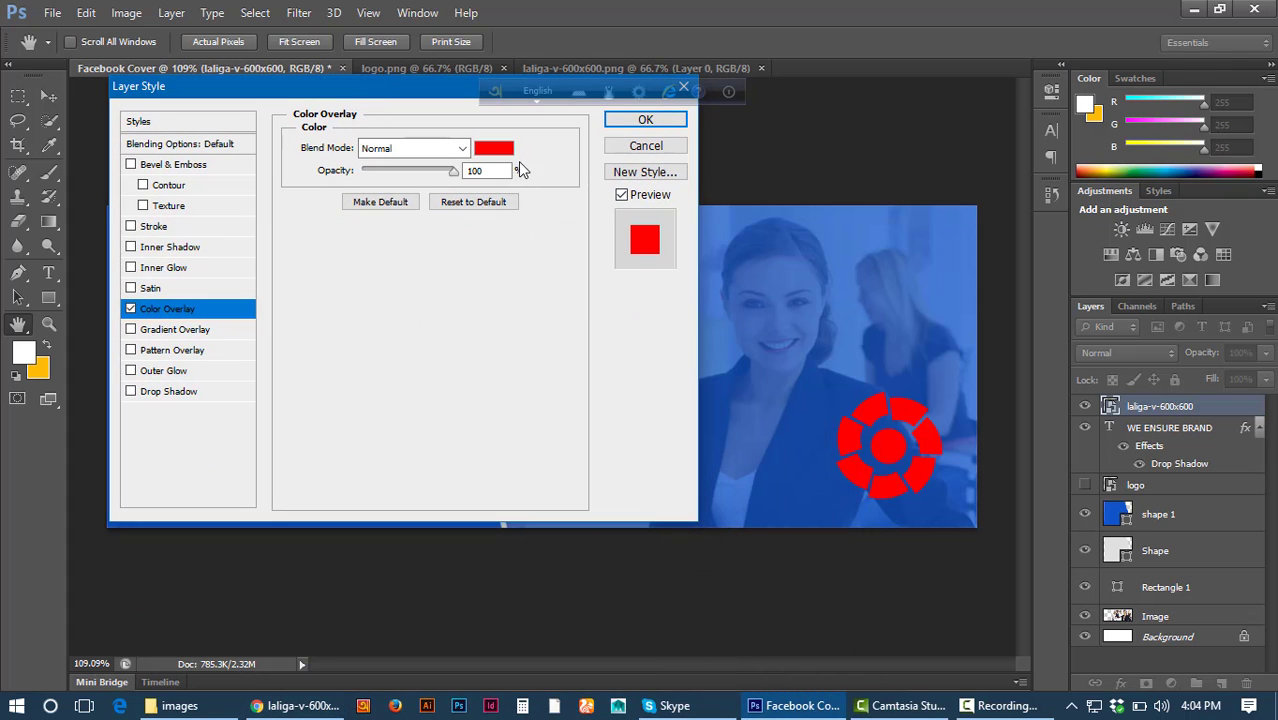
{"action": "left_click", "coordinate": [500, 149]}
{"action": "left_click_drag", "start_coordinate": [222, 170], "coordinate": [203, 154]}
{"action": "left_click", "coordinate": [630, 143]}
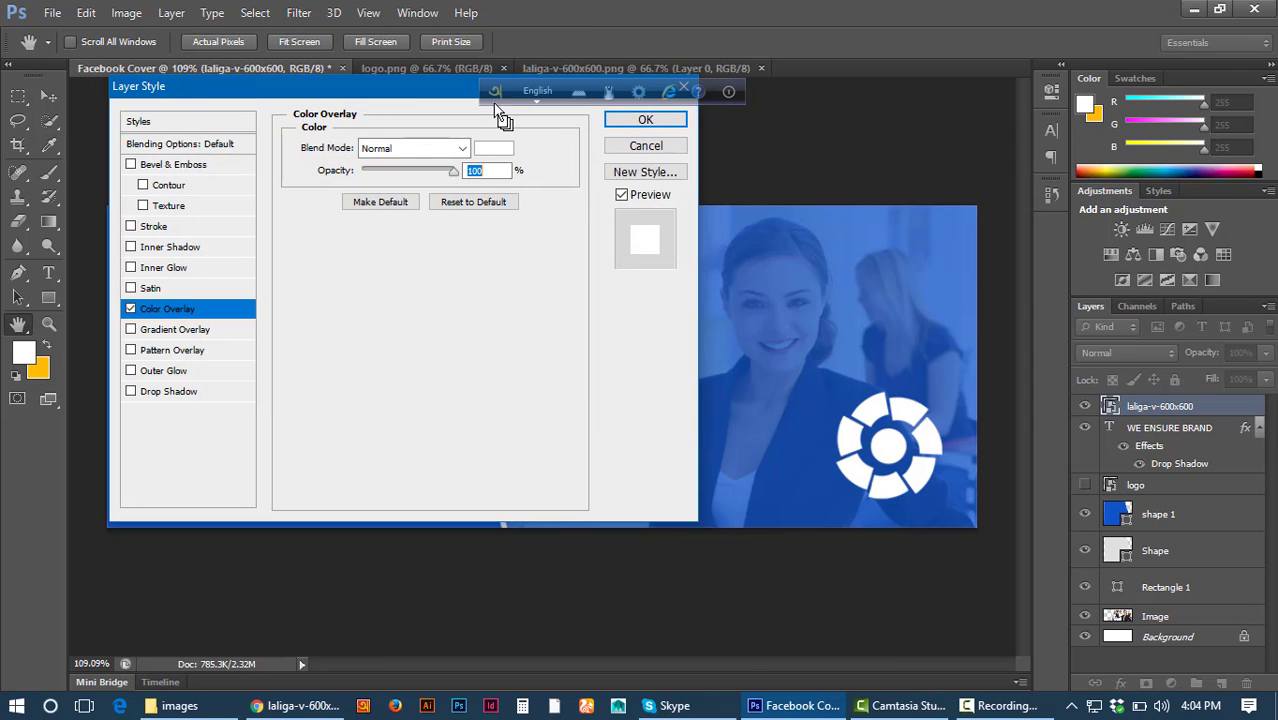
{"action": "left_click_drag", "start_coordinate": [413, 100], "coordinate": [463, 522]}
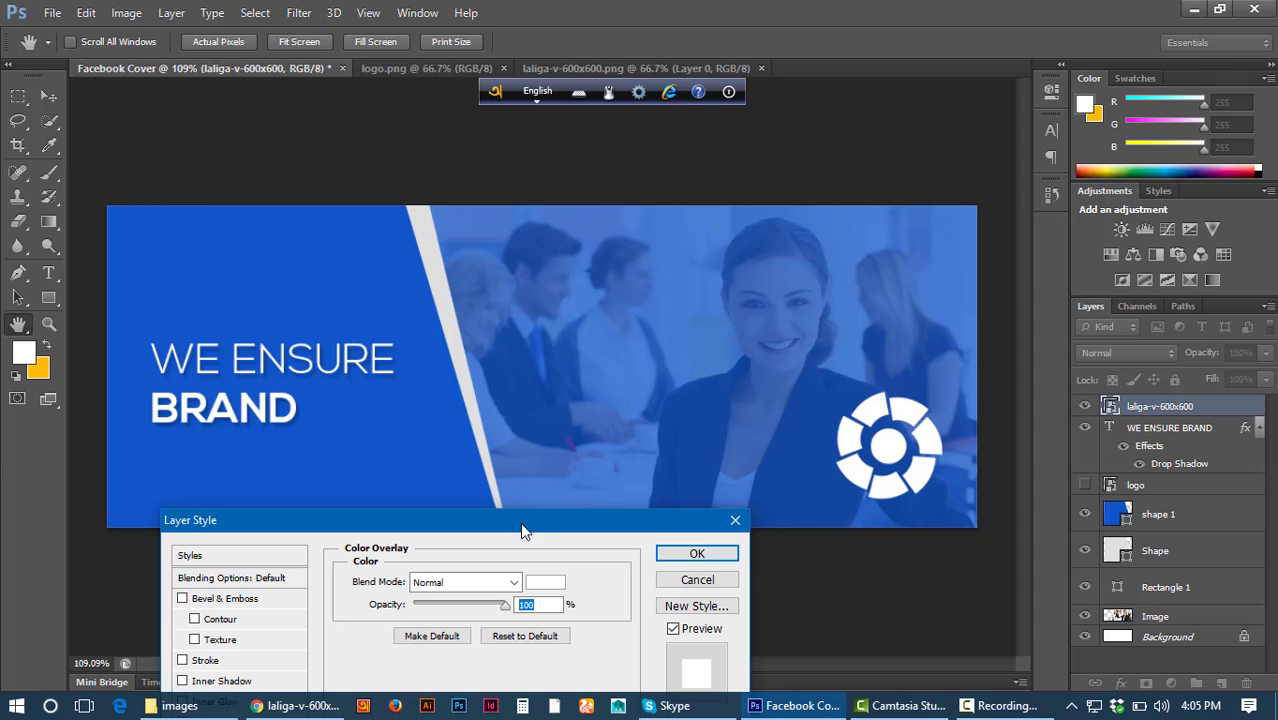
{"action": "left_click_drag", "start_coordinate": [521, 522], "coordinate": [490, 110]}
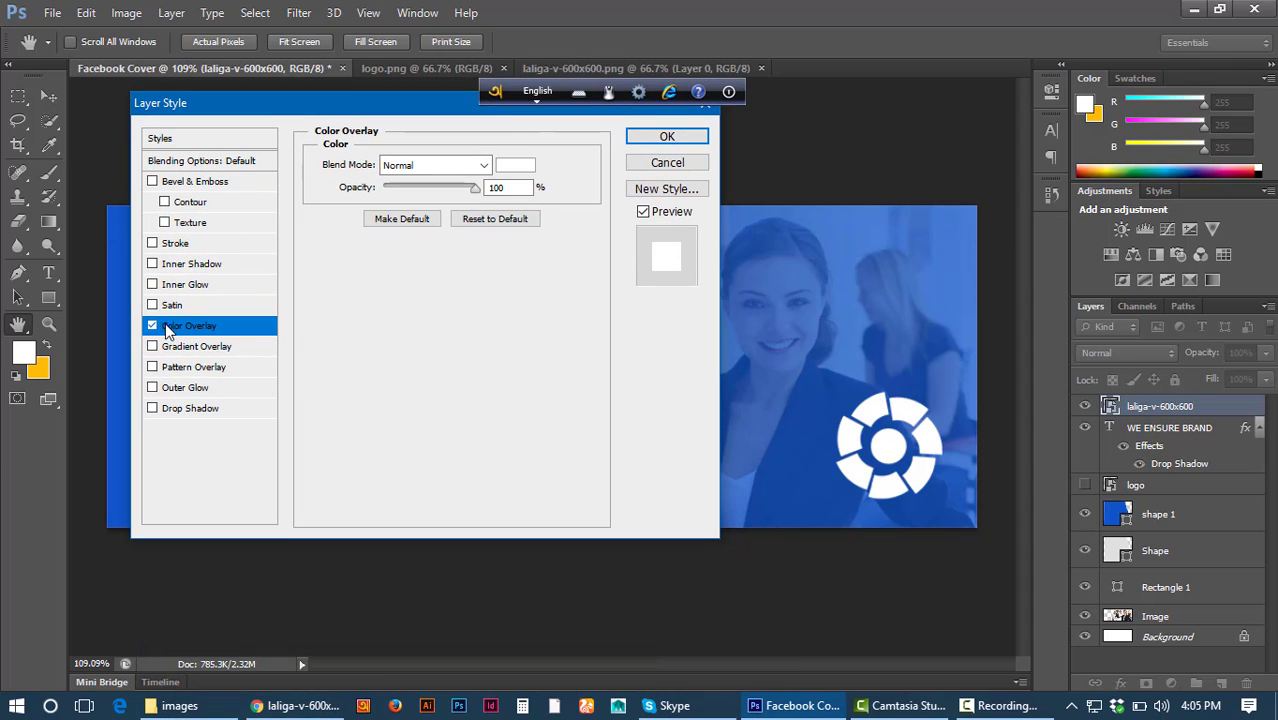
{"action": "left_click", "coordinate": [153, 326]}
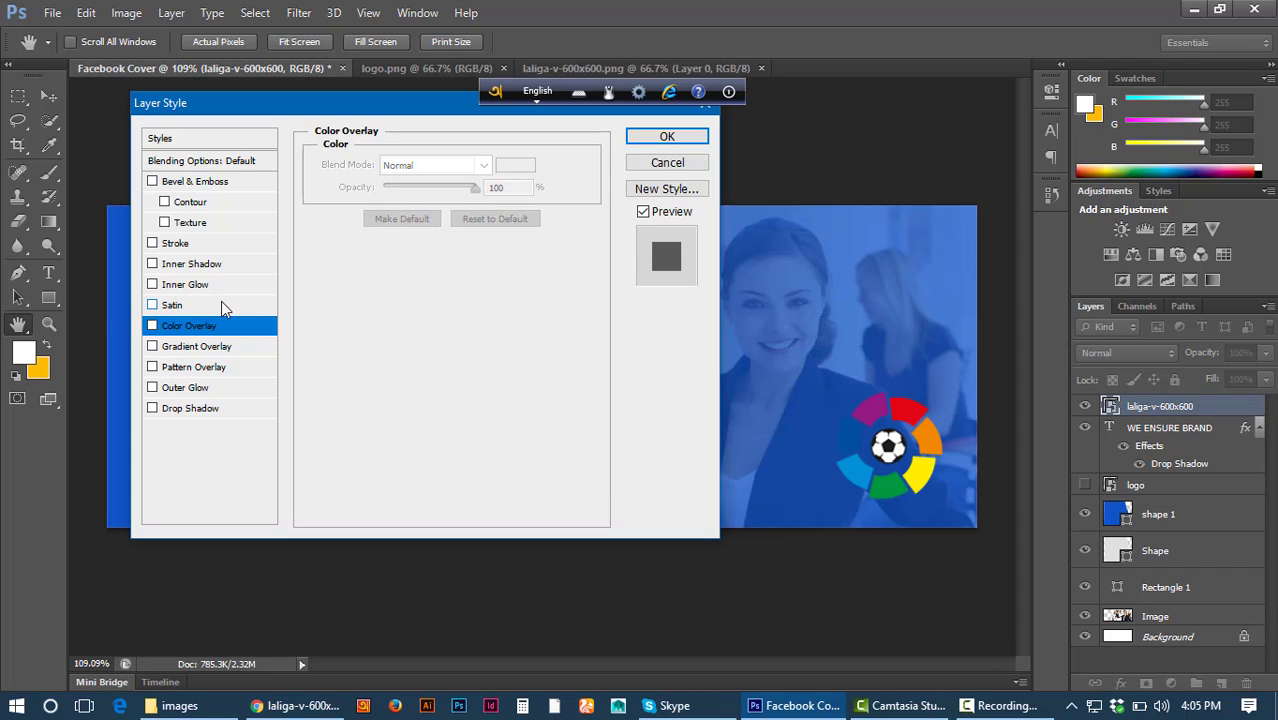
Enable the Gradient Overlay effect on the logo and open its gradient for editing.
{"action": "left_click", "coordinate": [180, 346]}
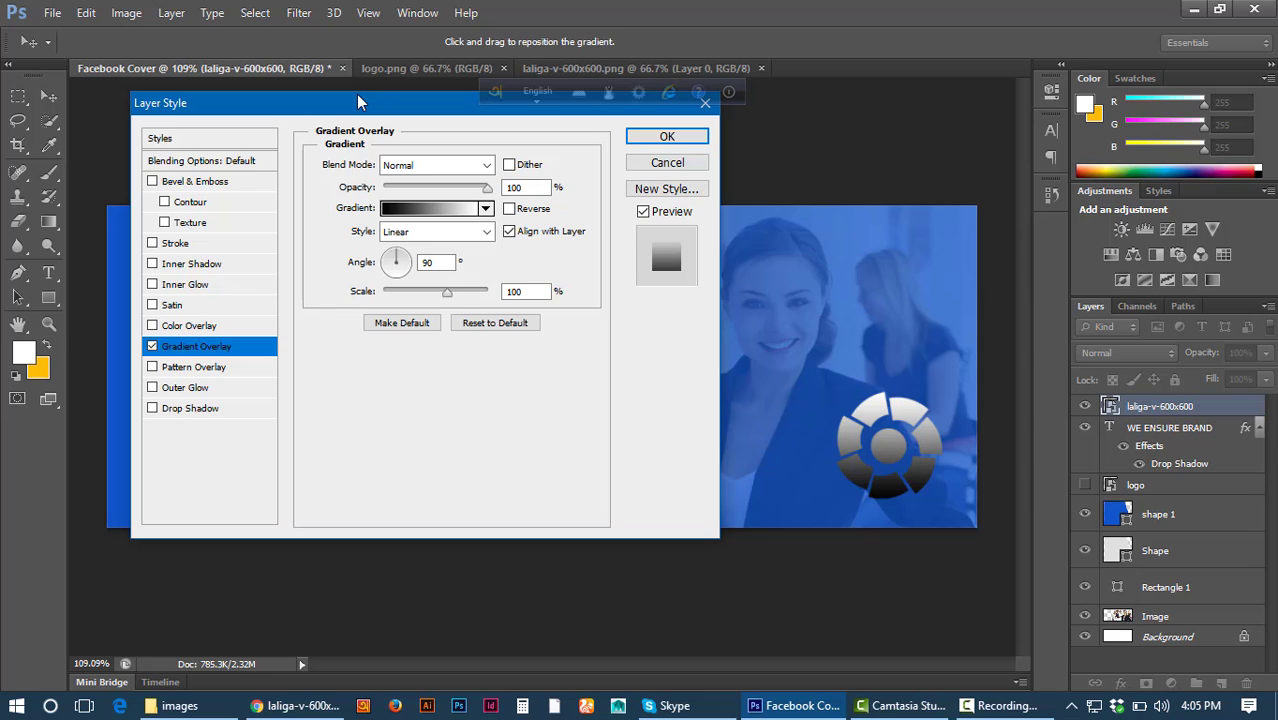
{"action": "left_click_drag", "start_coordinate": [358, 103], "coordinate": [306, 203]}
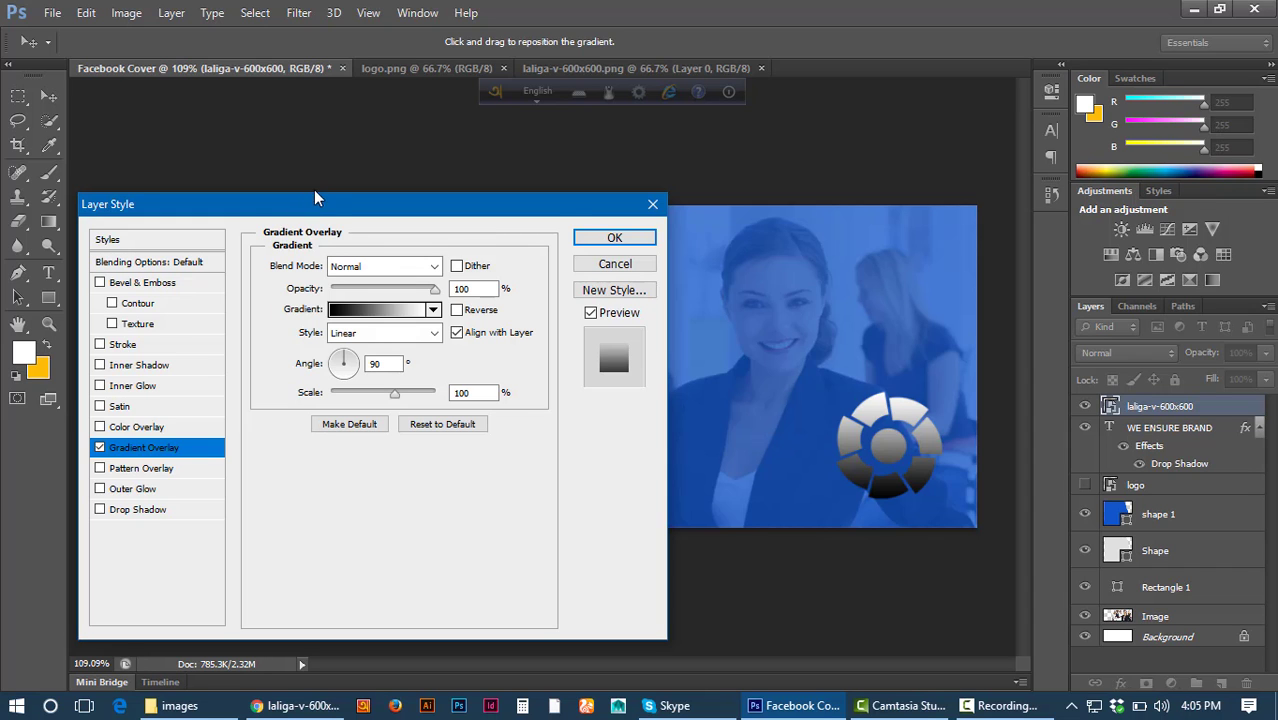
{"action": "left_click_drag", "start_coordinate": [312, 200], "coordinate": [413, 155]}
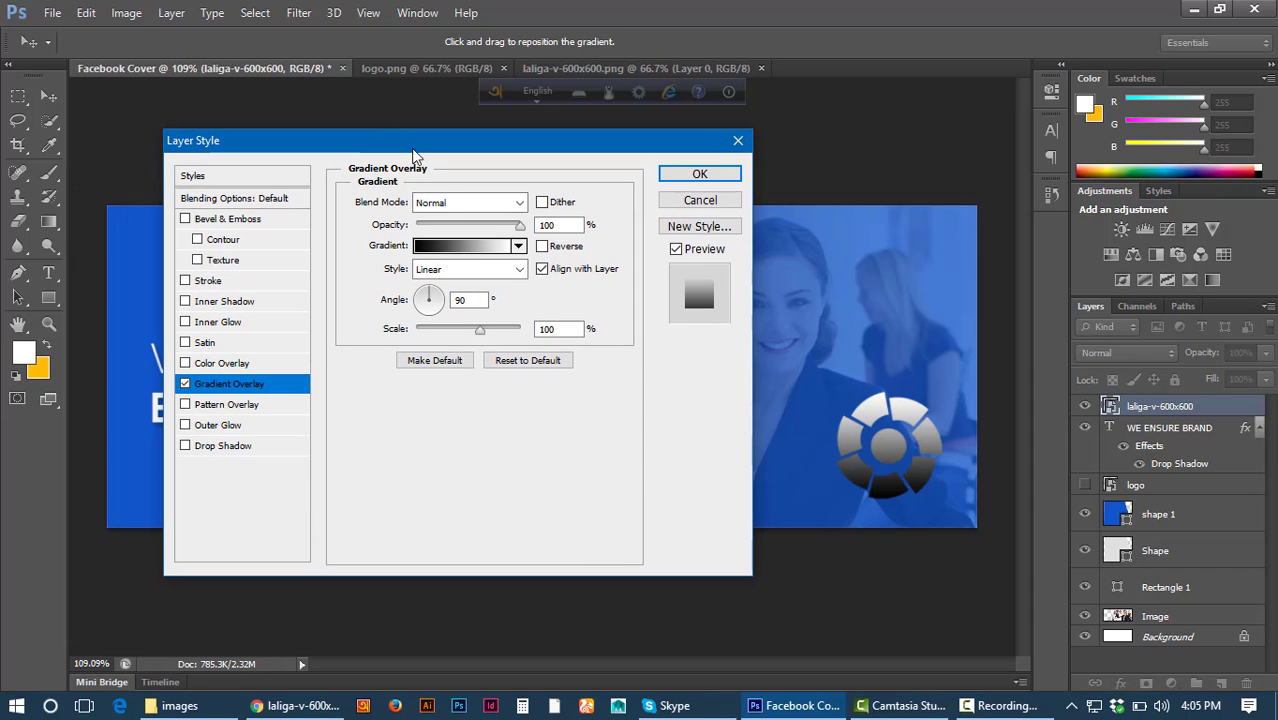
{"action": "left_click", "coordinate": [514, 247]}
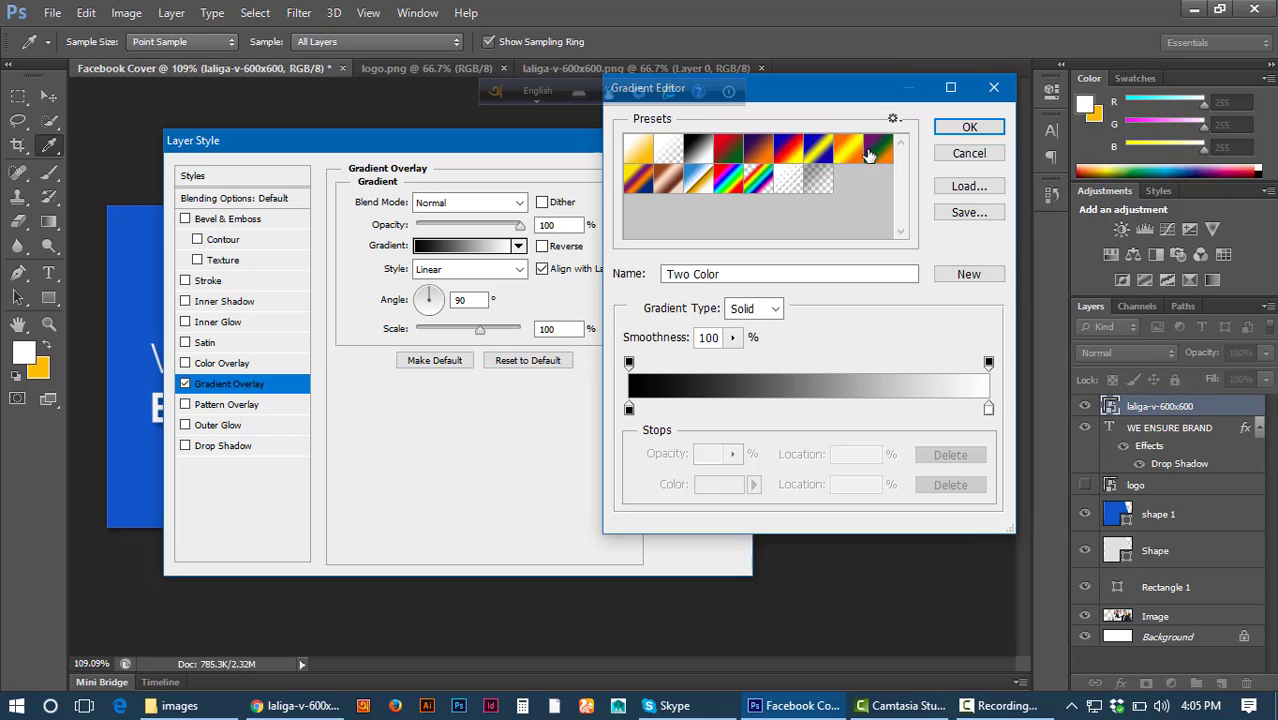
{"action": "left_click", "coordinate": [969, 127]}
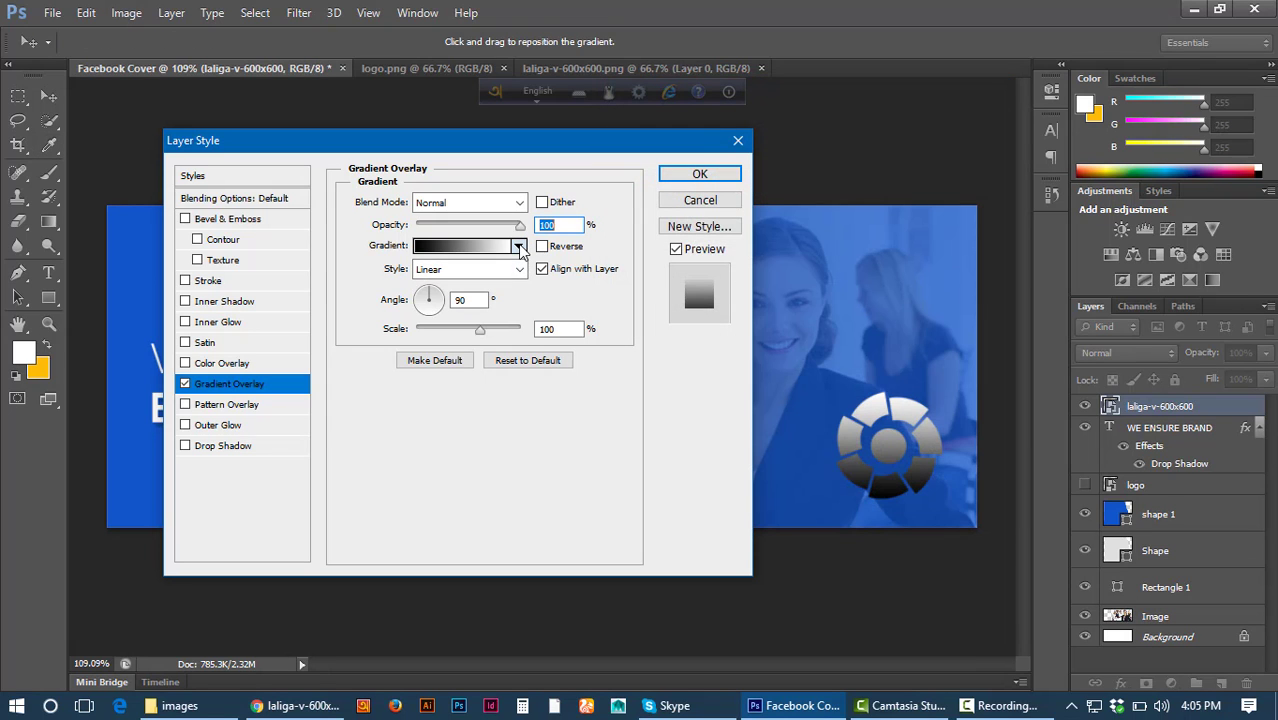
{"action": "left_click", "coordinate": [518, 246]}
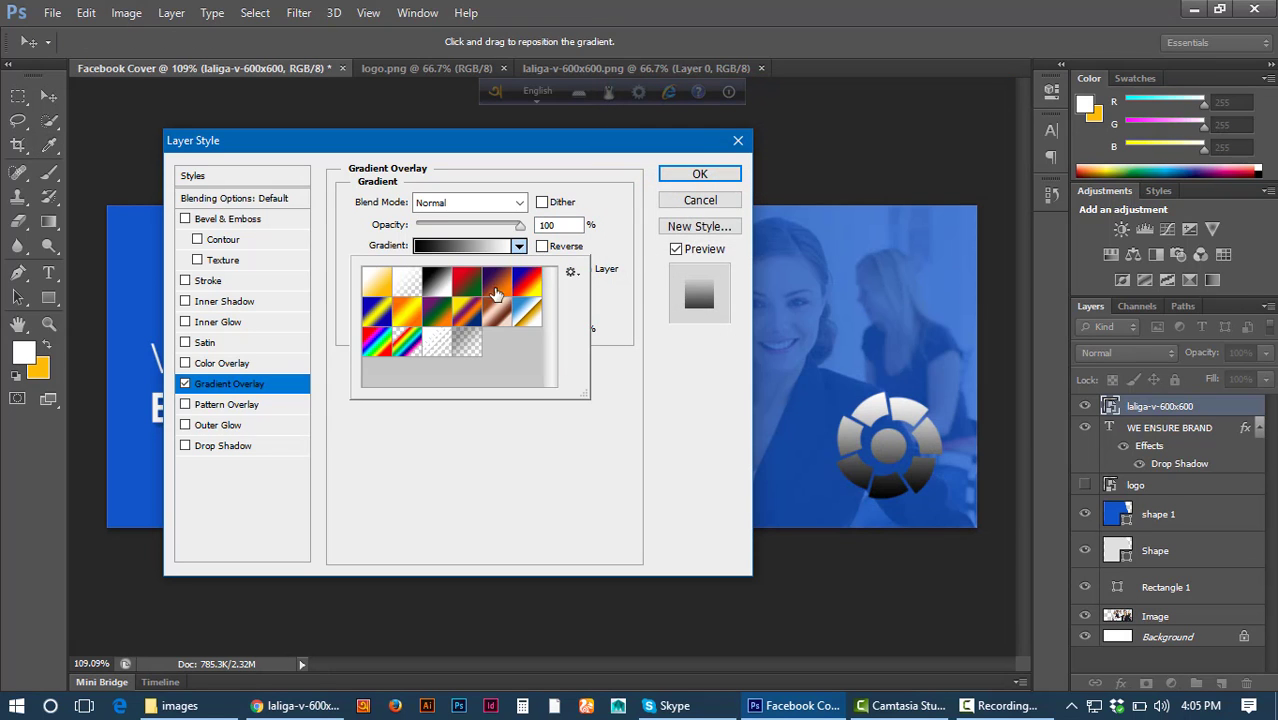
{"action": "left_click", "coordinate": [447, 247]}
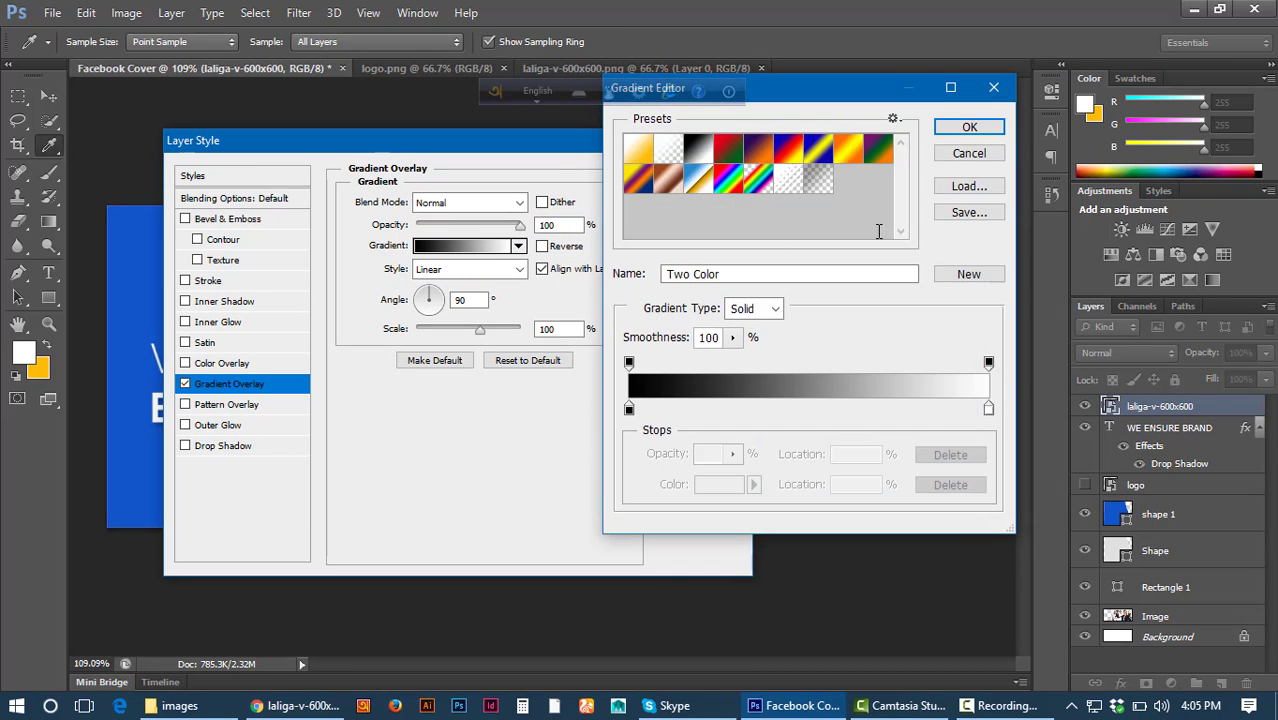
Try several gradient presets on the logo, from Blue, Red, Yellow through Violet, Green, Orange and Chrome to Yellow, Violet, Orange, Blue.
{"action": "left_click_drag", "start_coordinate": [839, 88], "coordinate": [416, 114]}
{"action": "left_click", "coordinate": [365, 177]}
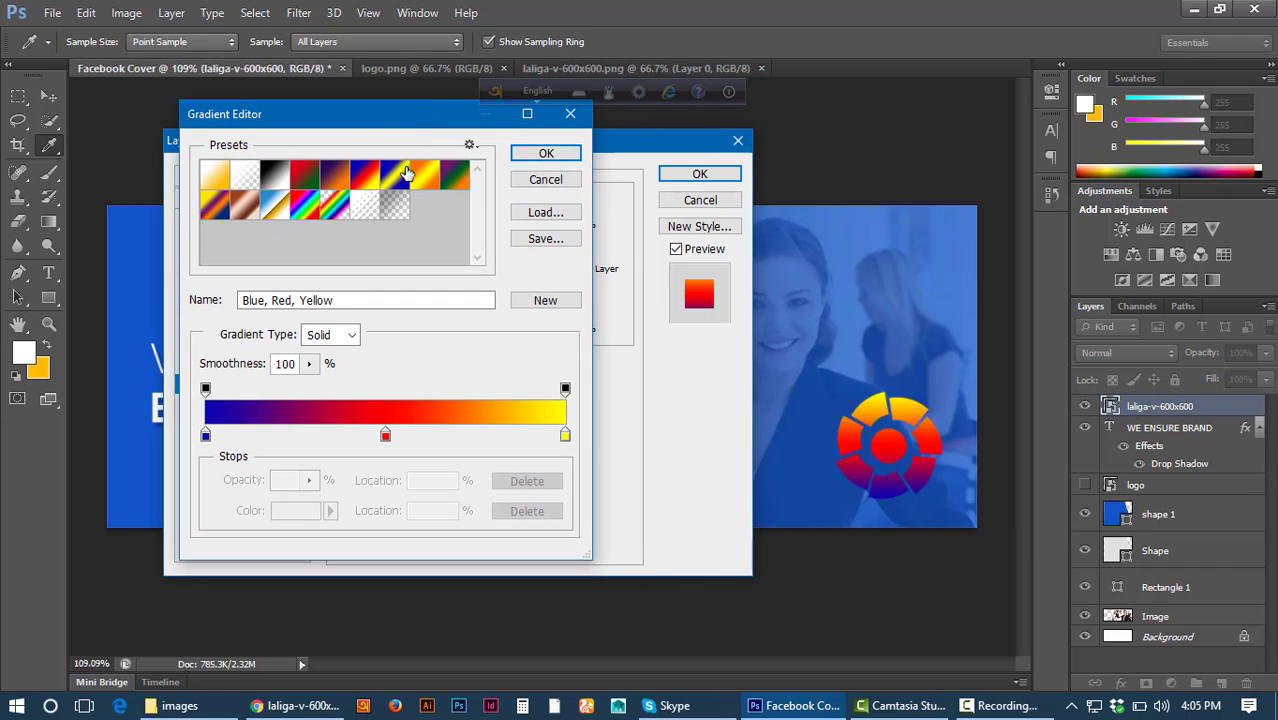
{"action": "left_click", "coordinate": [395, 177]}
{"action": "left_click", "coordinate": [425, 177]}
{"action": "left_click", "coordinate": [455, 177]}
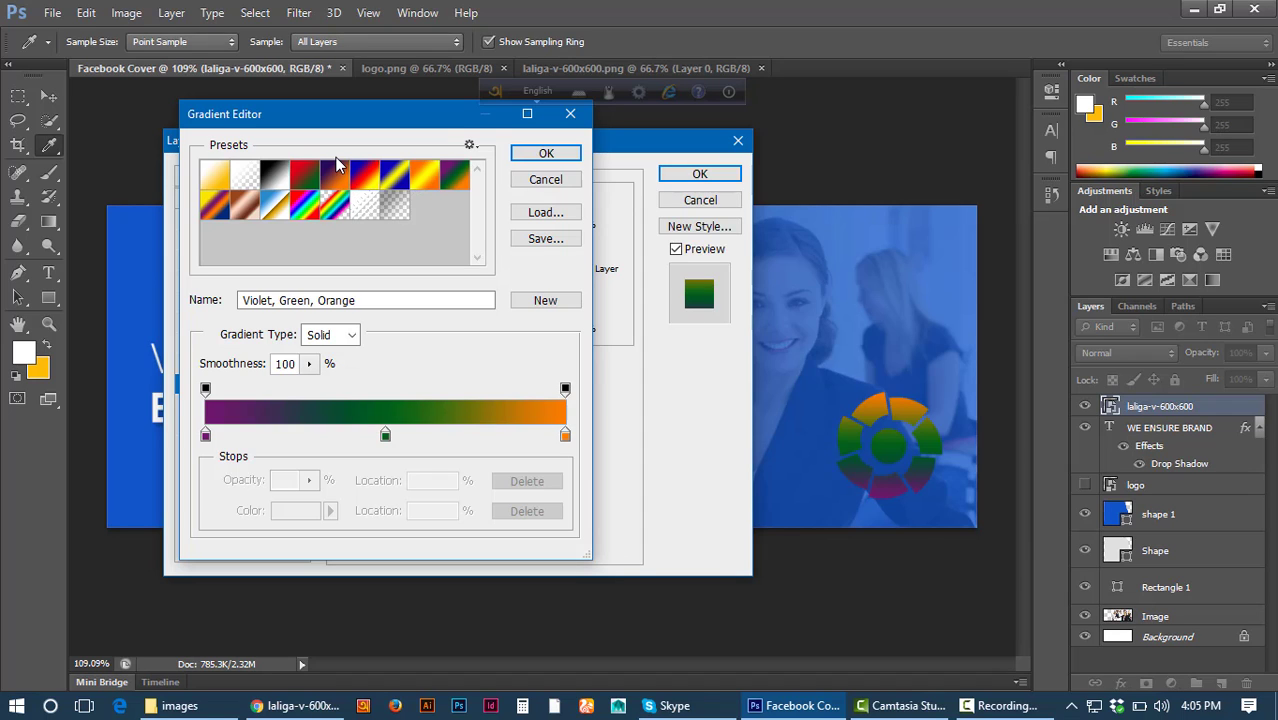
{"action": "left_click", "coordinate": [330, 205]}
{"action": "left_click", "coordinate": [310, 207]}
{"action": "left_click", "coordinate": [276, 207]}
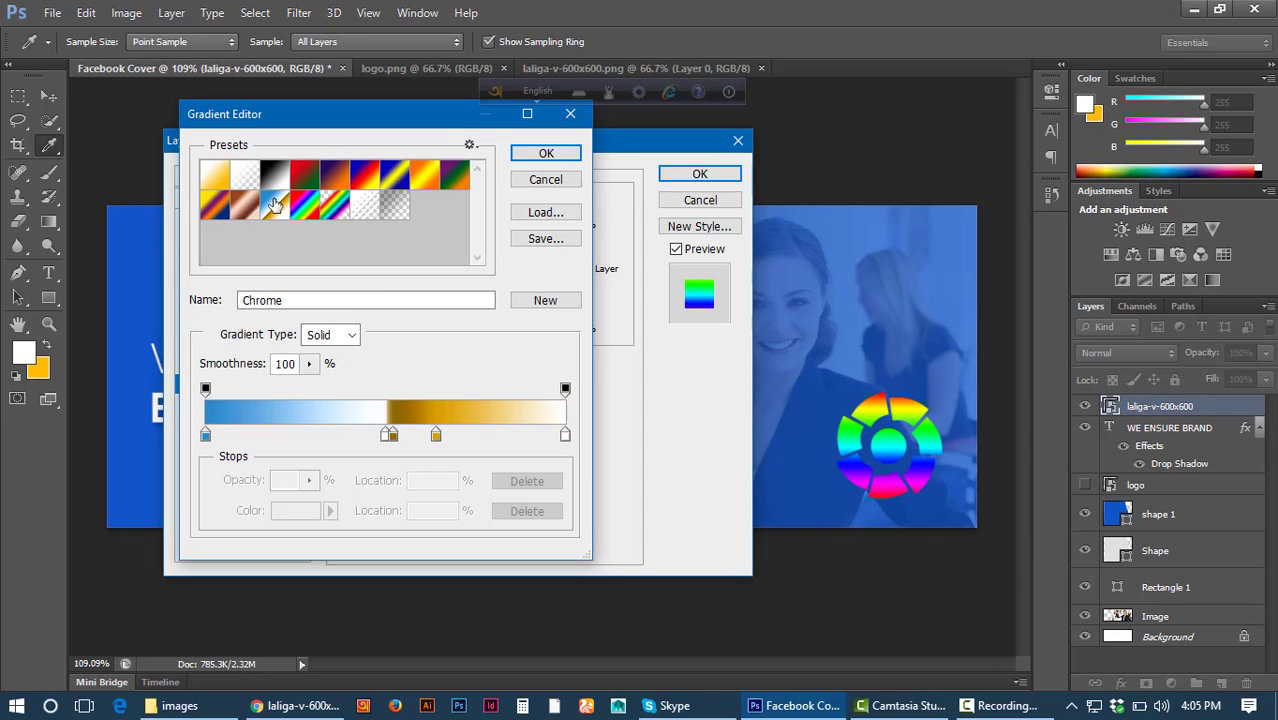
{"action": "left_click", "coordinate": [248, 207]}
{"action": "left_click", "coordinate": [222, 205]}
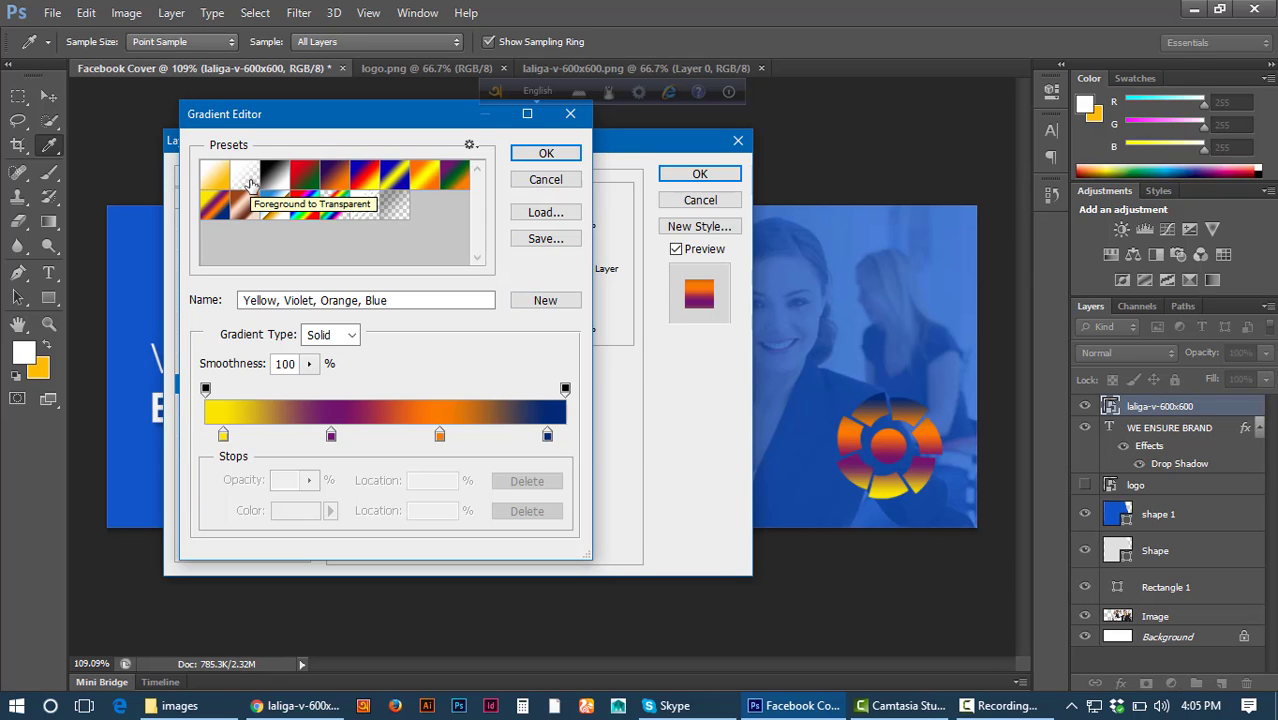
Apply the Black, White gradient preset to the logo and change its black stop to the cover's blue, 1055c8.
{"action": "left_click", "coordinate": [279, 180]}
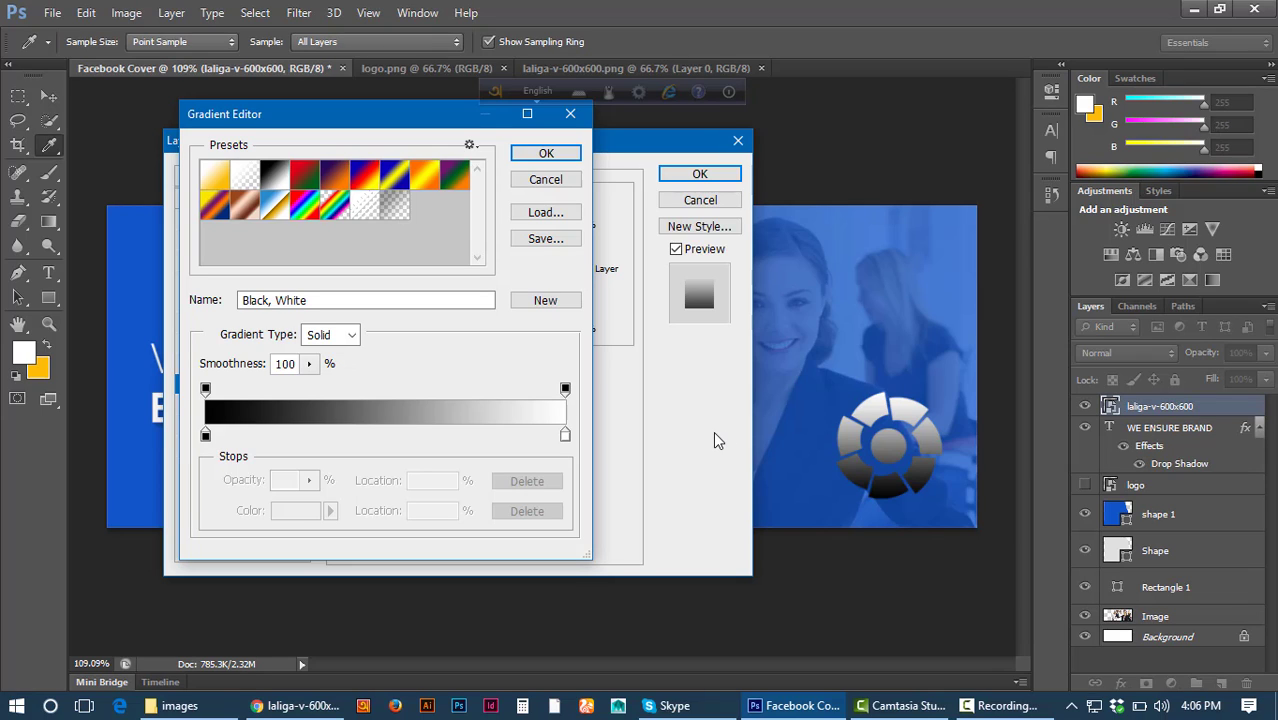
{"action": "left_click", "coordinate": [206, 436]}
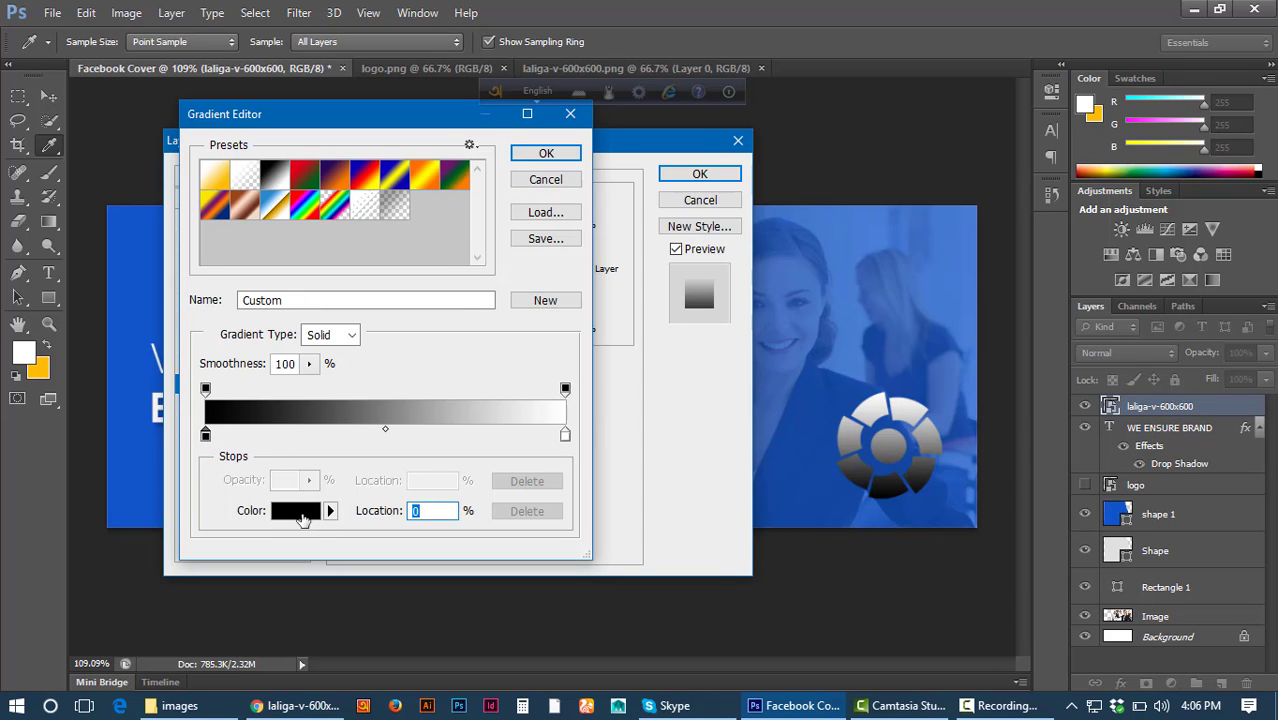
{"action": "left_click", "coordinate": [300, 513]}
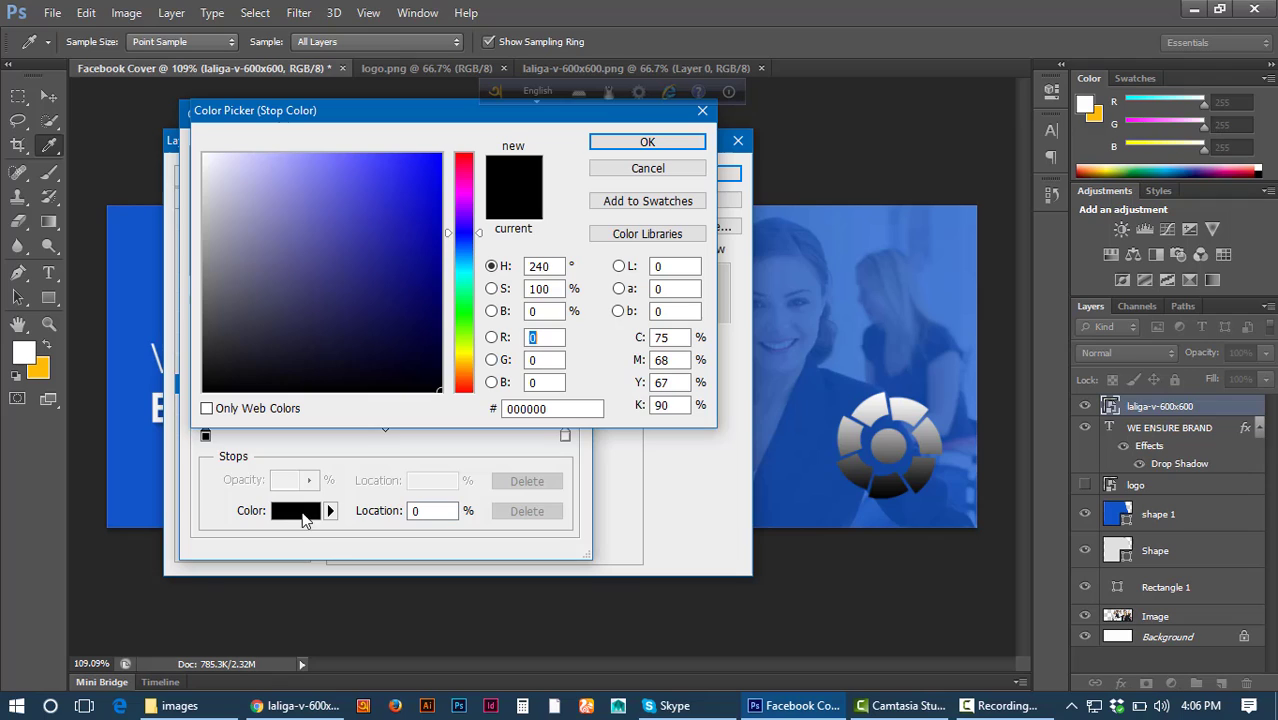
{"action": "left_click", "coordinate": [147, 314]}
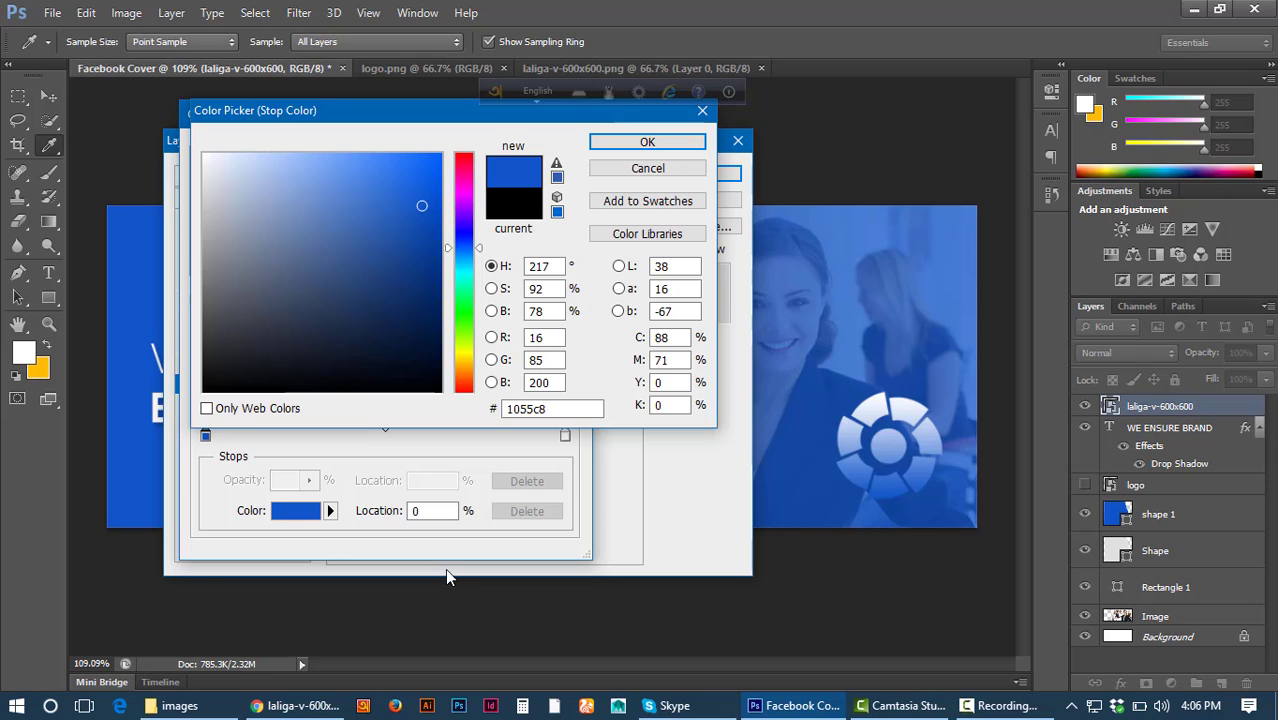
{"action": "left_click", "coordinate": [601, 145]}
{"action": "left_click", "coordinate": [551, 157]}
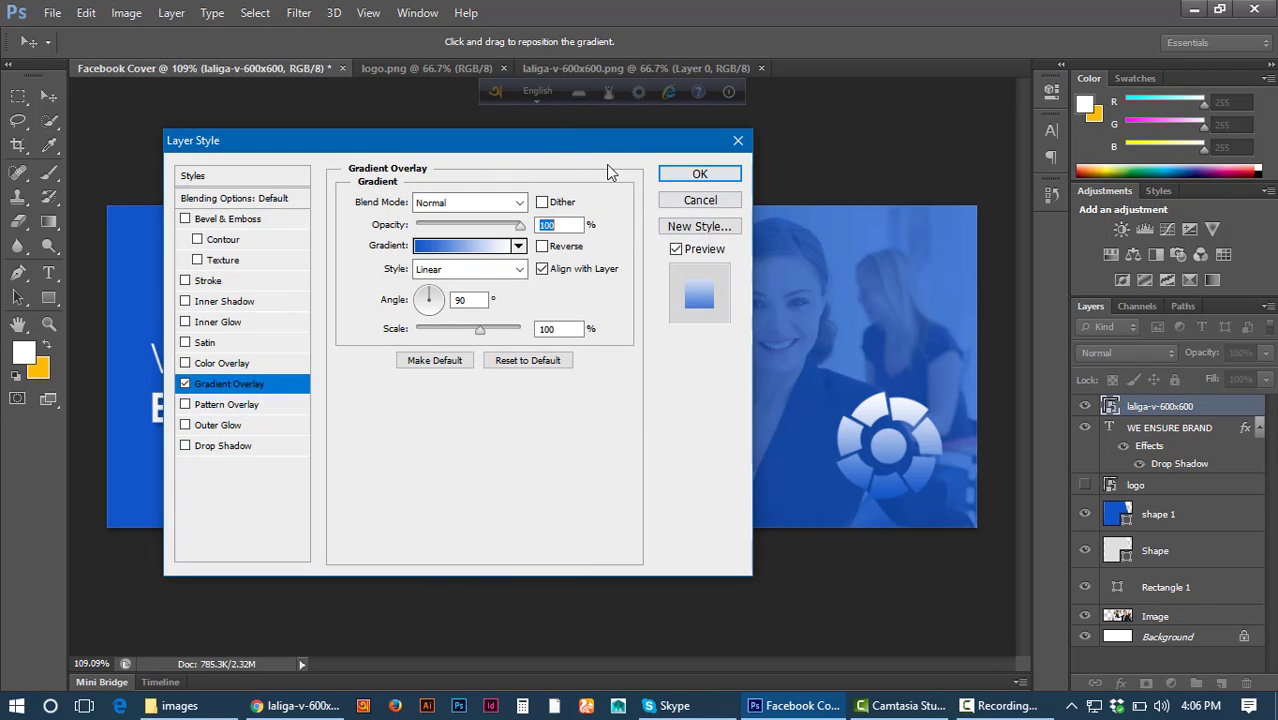
Check the blue-to-white logo against the whole cover, and switch the Gradient Overlay off.
{"action": "left_click_drag", "start_coordinate": [547, 147], "coordinate": [577, 413]}
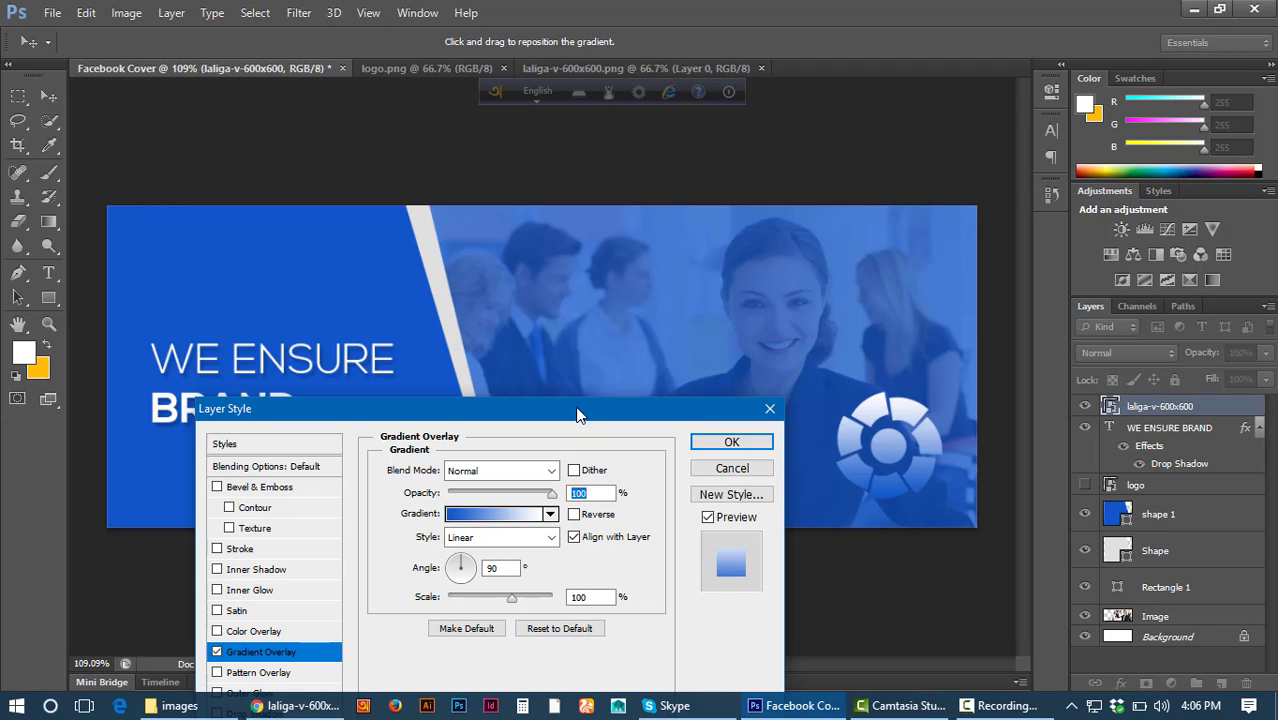
{"action": "left_click_drag", "start_coordinate": [577, 414], "coordinate": [573, 166]}
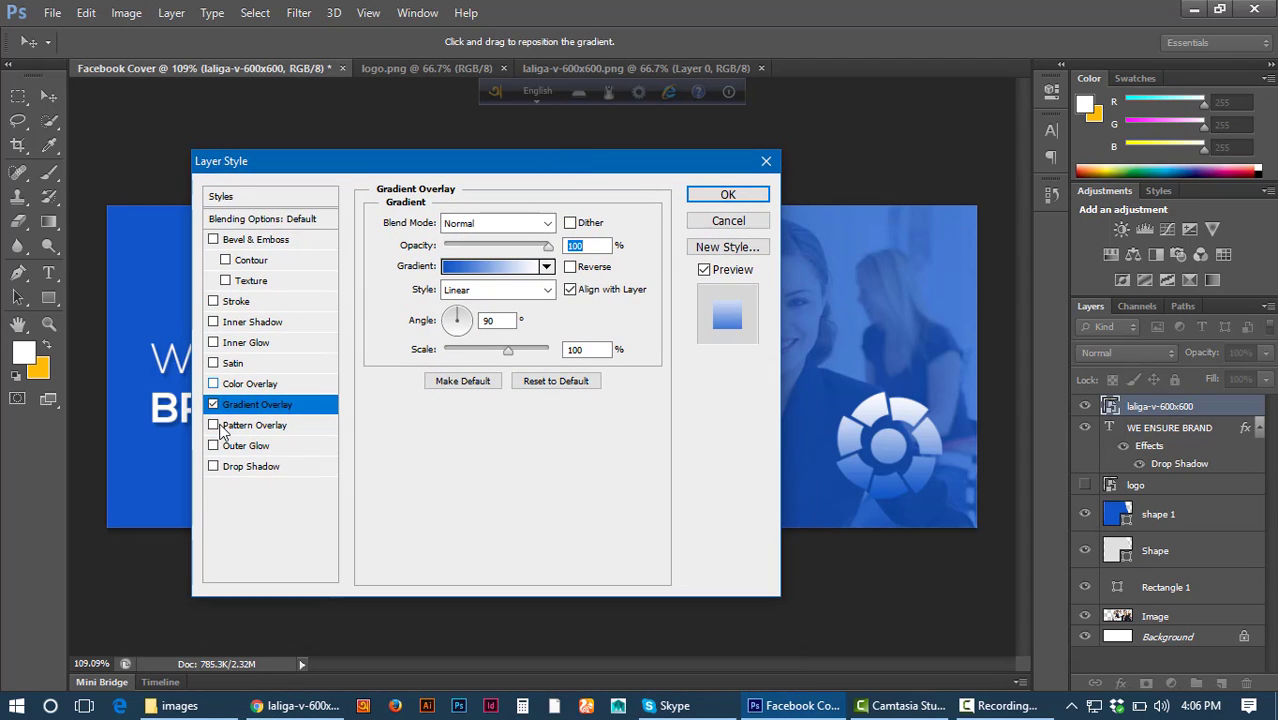
{"action": "left_click", "coordinate": [212, 404]}
Enable the Pattern Overlay effect on the logo and uncover the logo to preview it.
{"action": "left_click", "coordinate": [252, 428]}
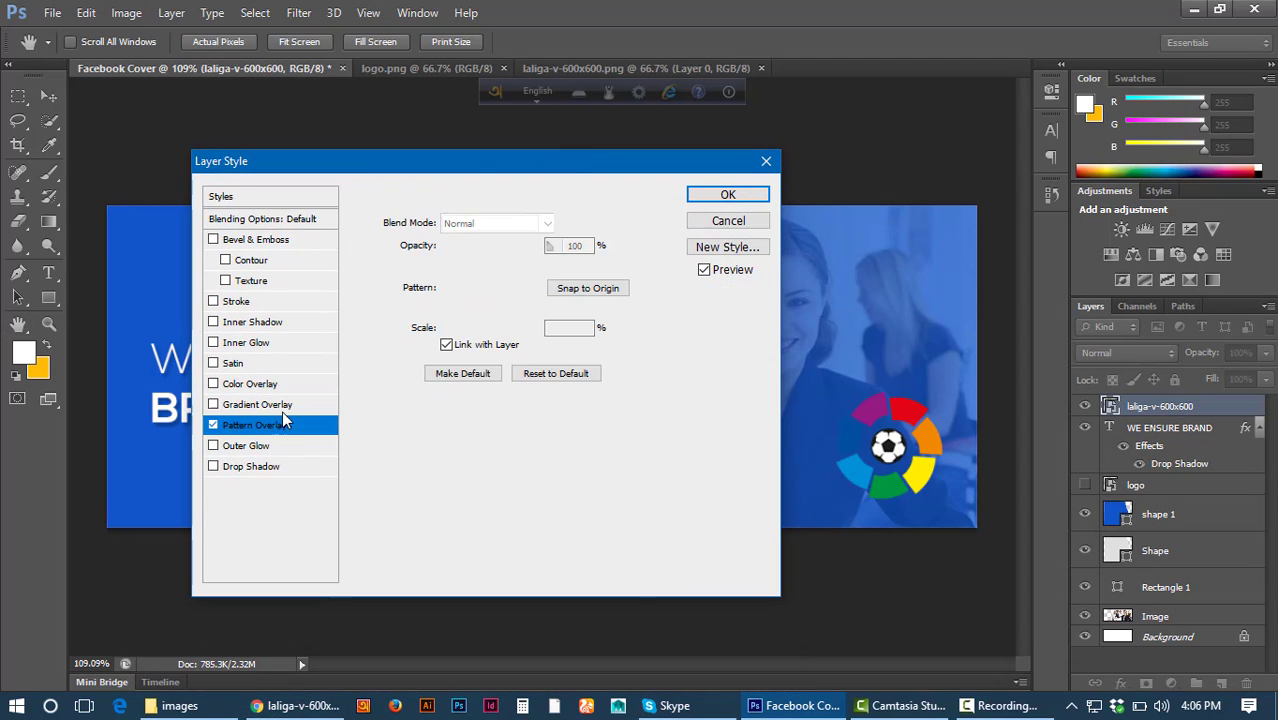
{"action": "left_click_drag", "start_coordinate": [465, 160], "coordinate": [313, 100]}
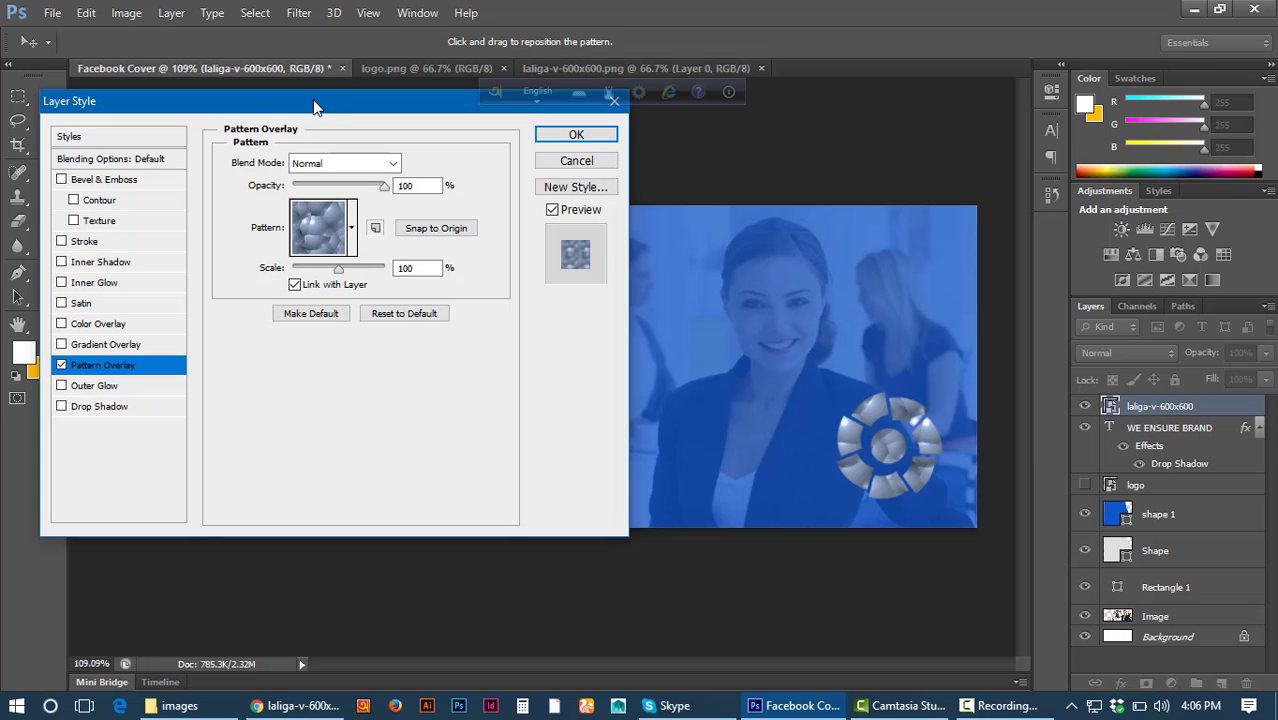
Try all five preset patterns on the logo, from the bubbles and rainbow tie-dye to the grey and white textures, and switch Pattern Overlay off.
{"action": "left_click", "coordinate": [354, 224]}
{"action": "left_click", "coordinate": [261, 286]}
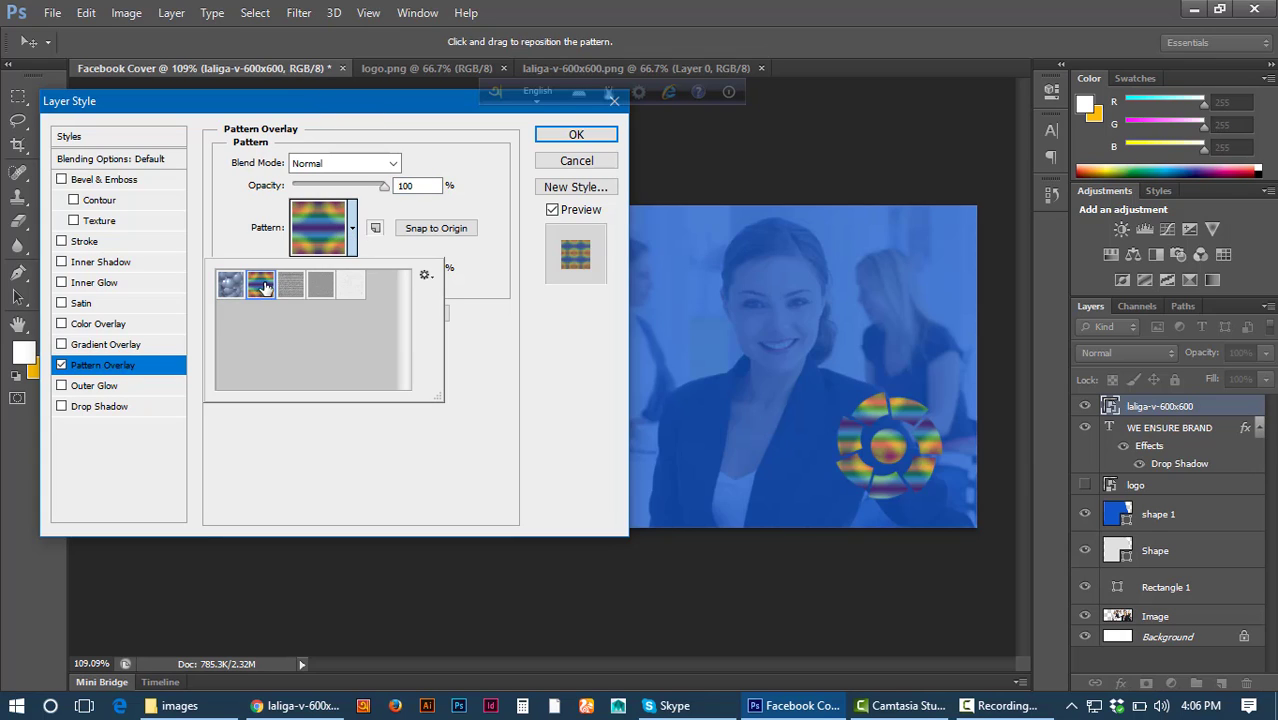
{"action": "left_click", "coordinate": [311, 288]}
{"action": "left_click", "coordinate": [338, 288]}
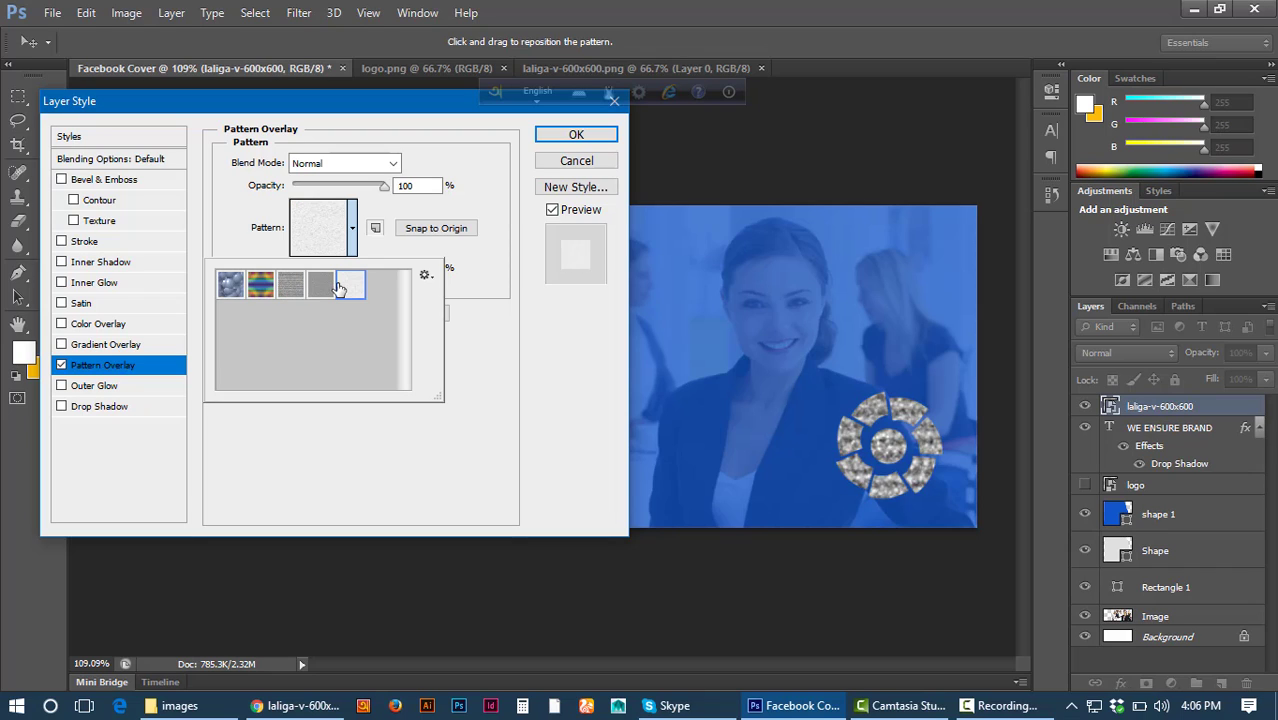
{"action": "left_click", "coordinate": [292, 287]}
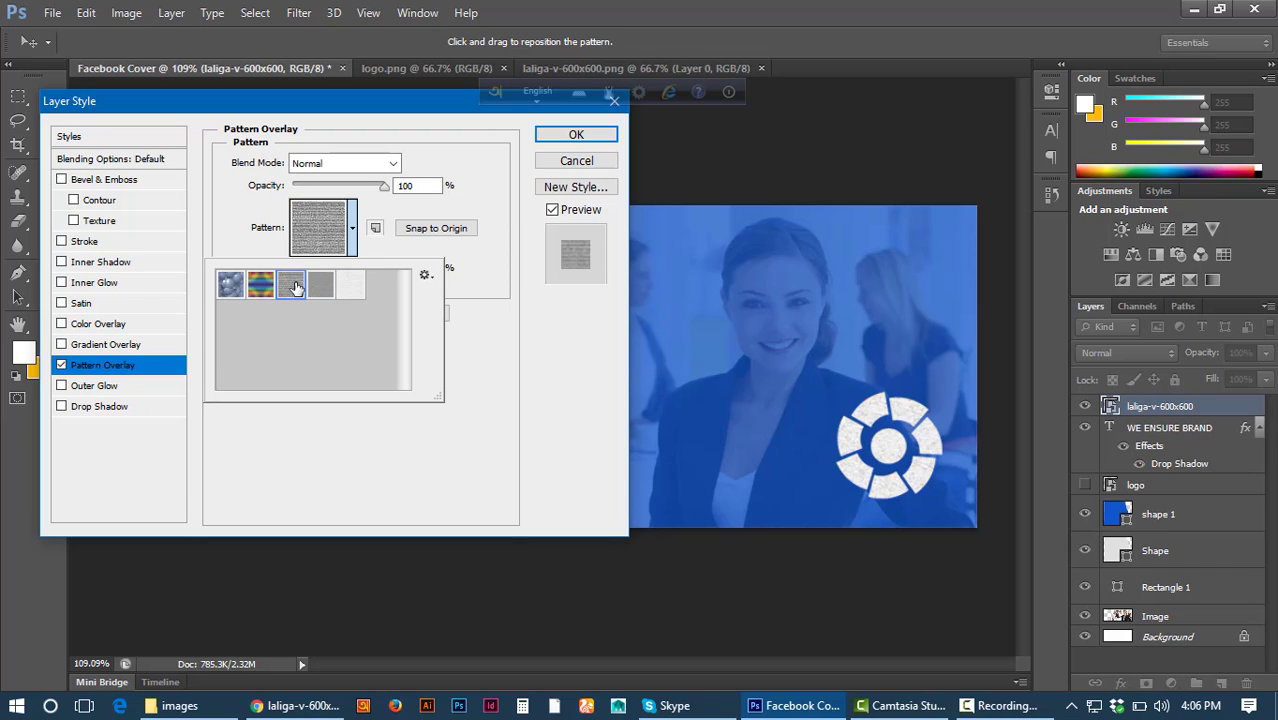
{"action": "left_click", "coordinate": [261, 286]}
{"action": "left_click", "coordinate": [230, 286]}
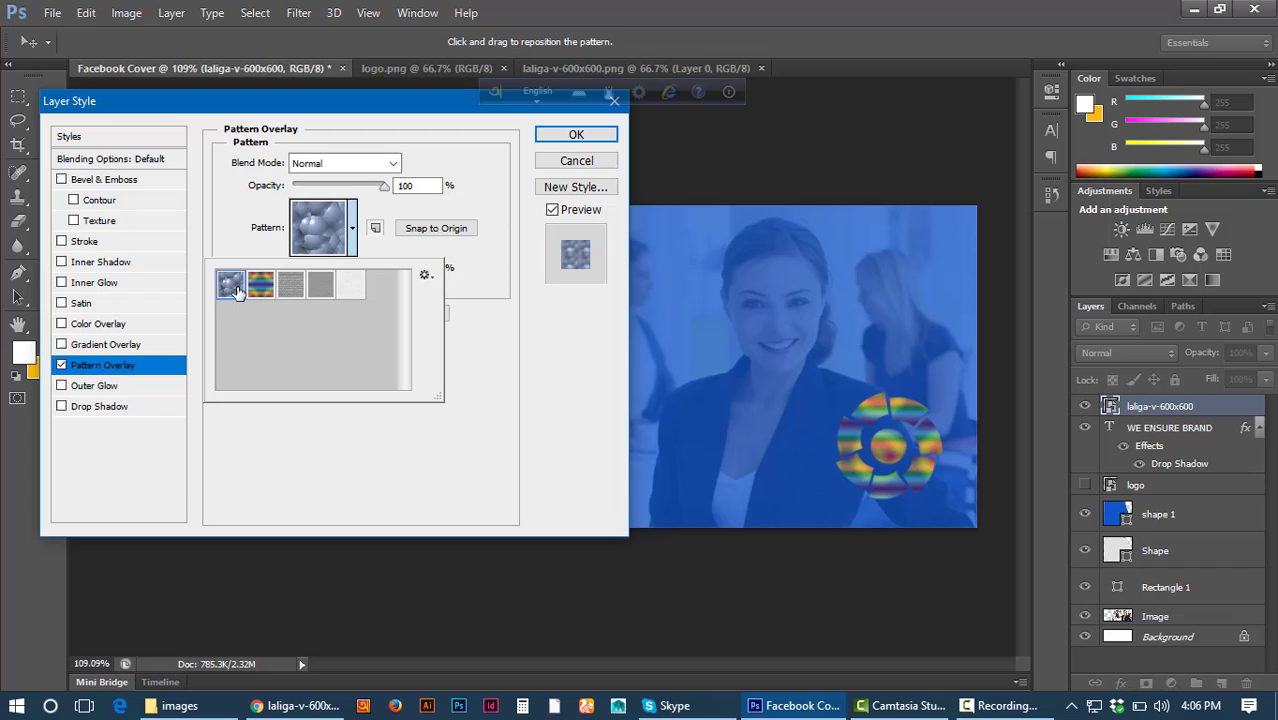
{"action": "left_click", "coordinate": [290, 286]}
{"action": "left_click", "coordinate": [320, 286]}
{"action": "left_click", "coordinate": [351, 285]}
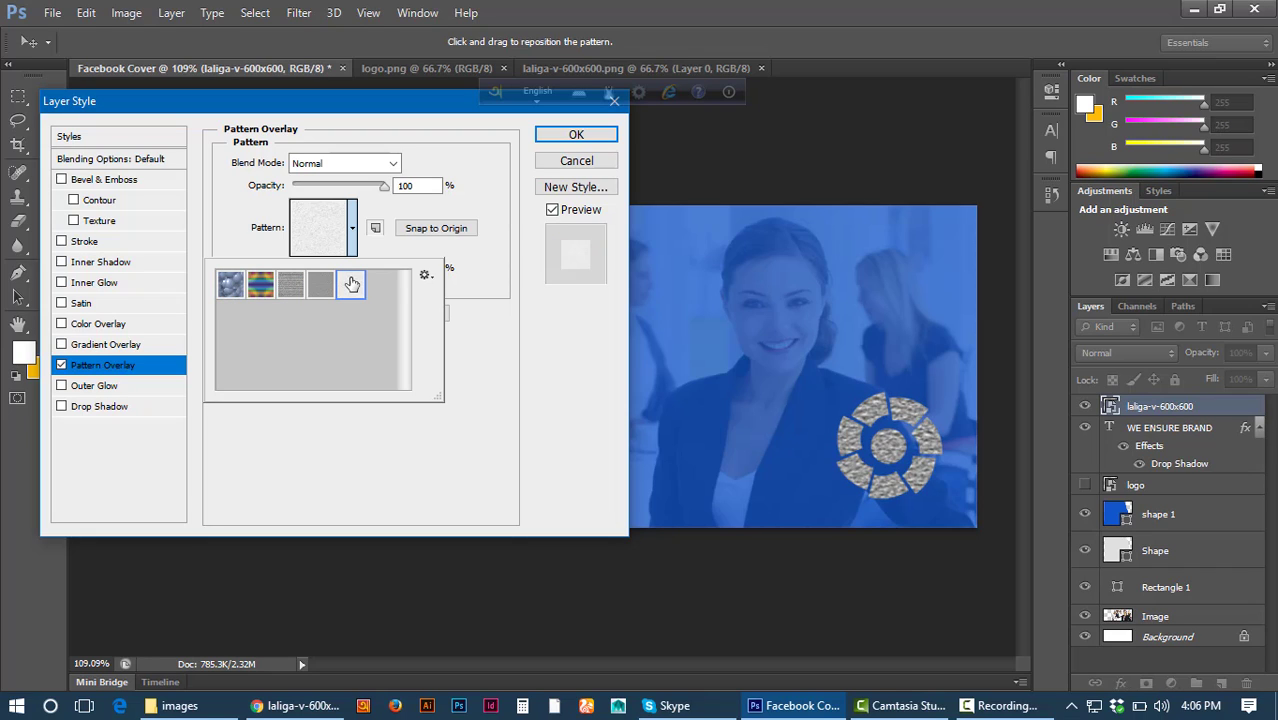
{"action": "left_click", "coordinate": [319, 286]}
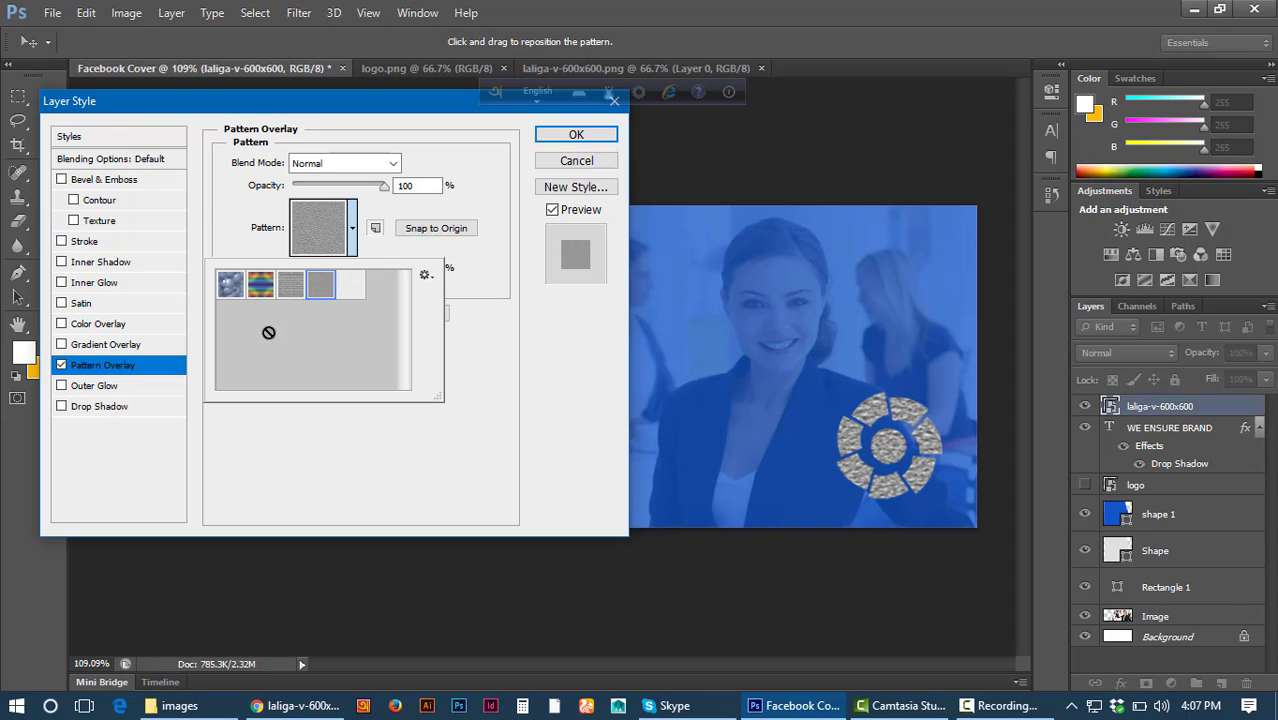
{"action": "left_click", "coordinate": [82, 366]}
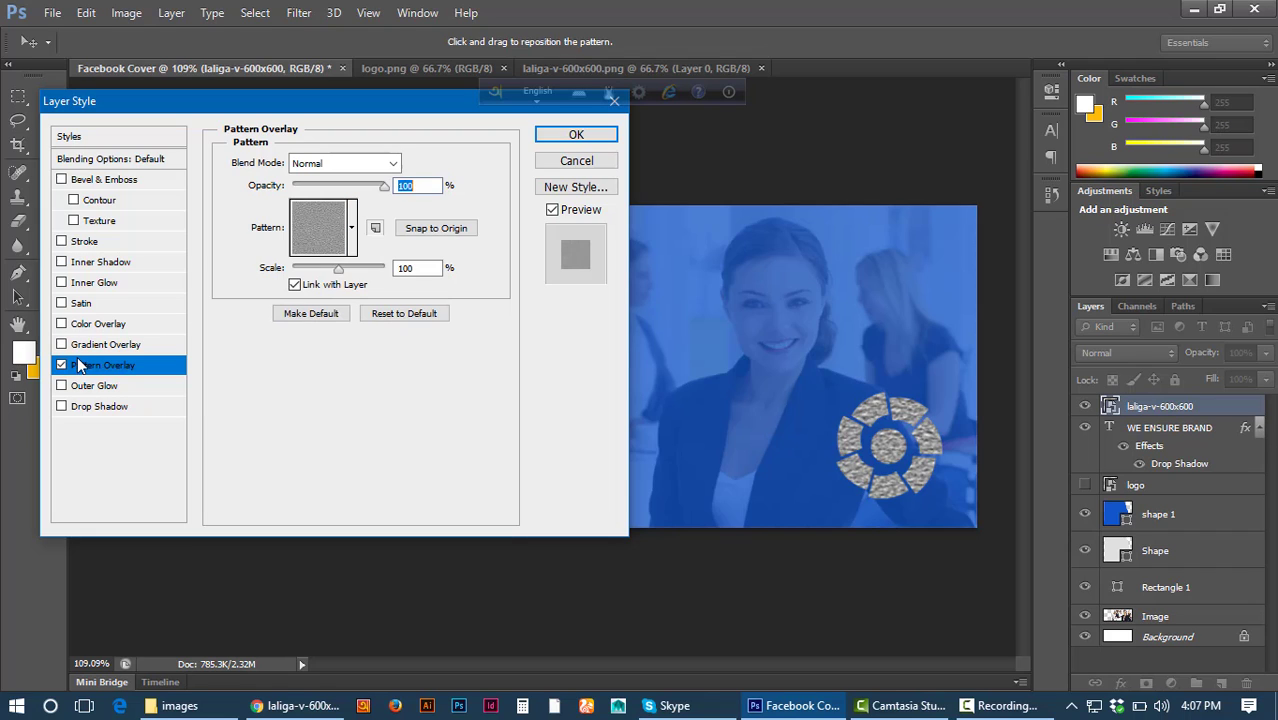
{"action": "left_click", "coordinate": [62, 365]}
Try an Outer Glow on the logo with 11% spread and 32 px size, and switch the effect off.
{"action": "left_click", "coordinate": [90, 388]}
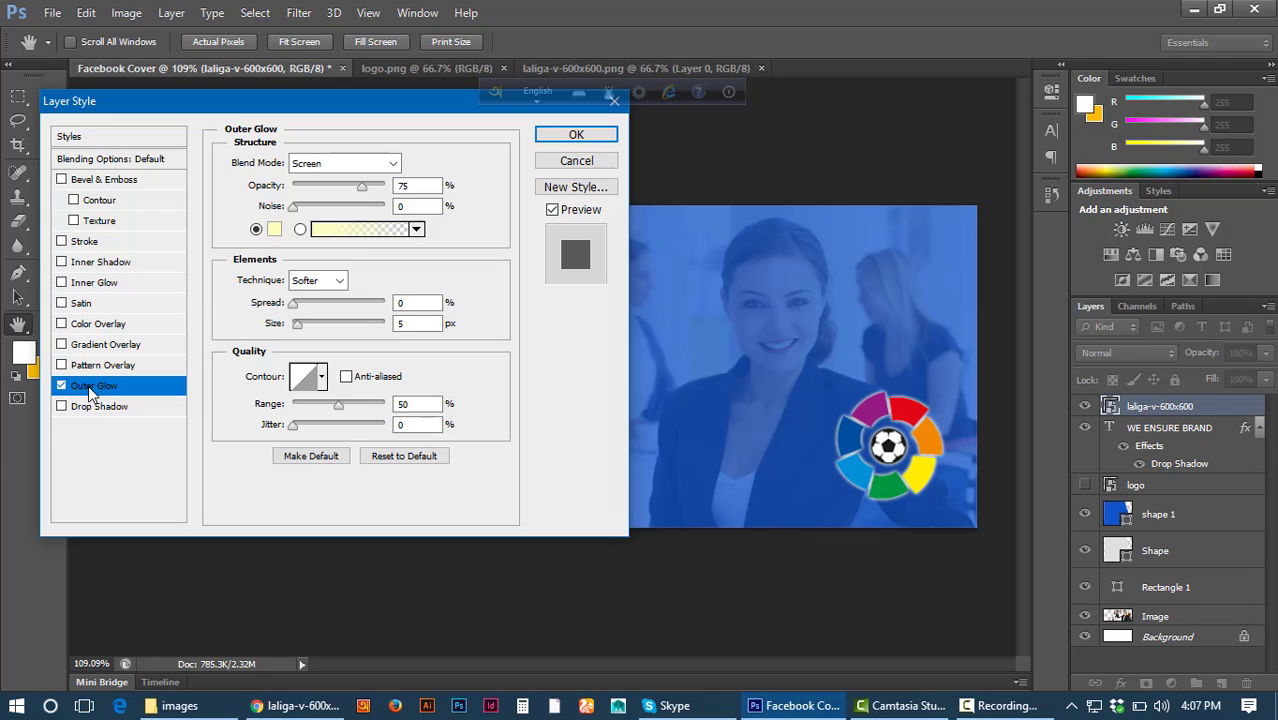
{"action": "left_click", "coordinate": [92, 390]}
{"action": "left_click_drag", "start_coordinate": [302, 304], "coordinate": [310, 336]}
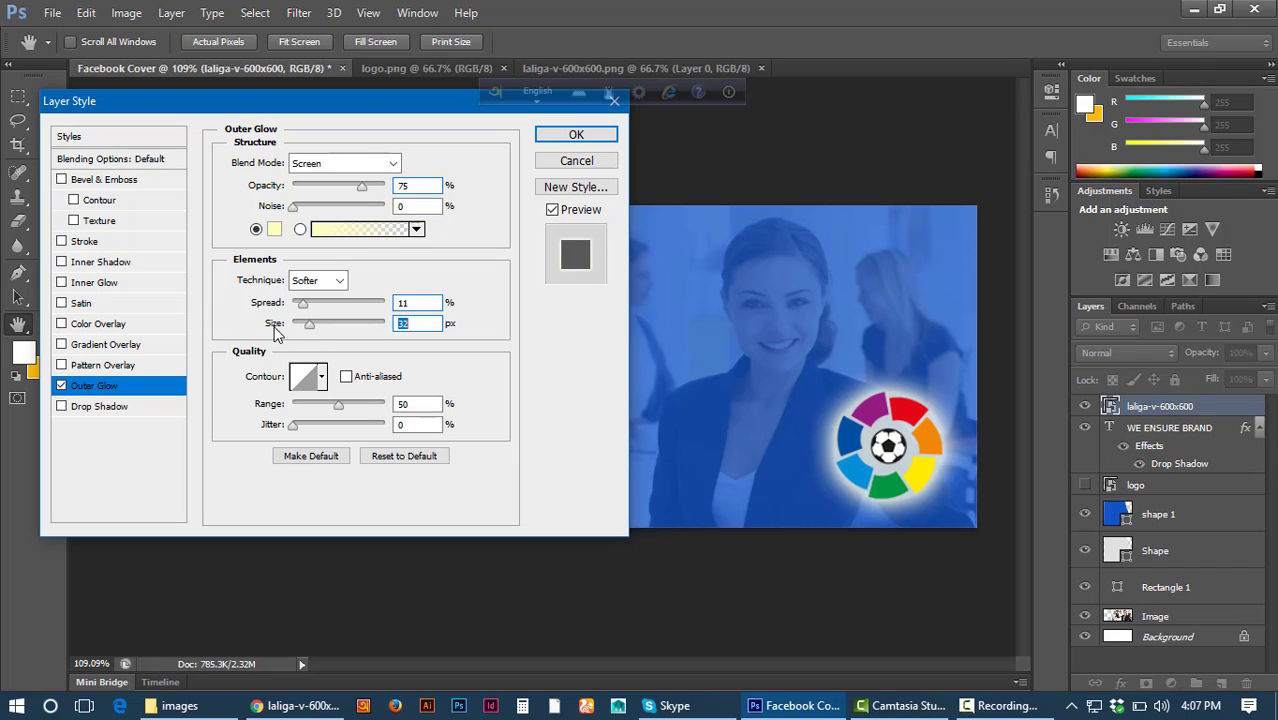
{"action": "left_click", "coordinate": [63, 386]}
Enable the Drop Shadow effect on the logo and uncover the headline text to view its shadow.
{"action": "left_click", "coordinate": [112, 410]}
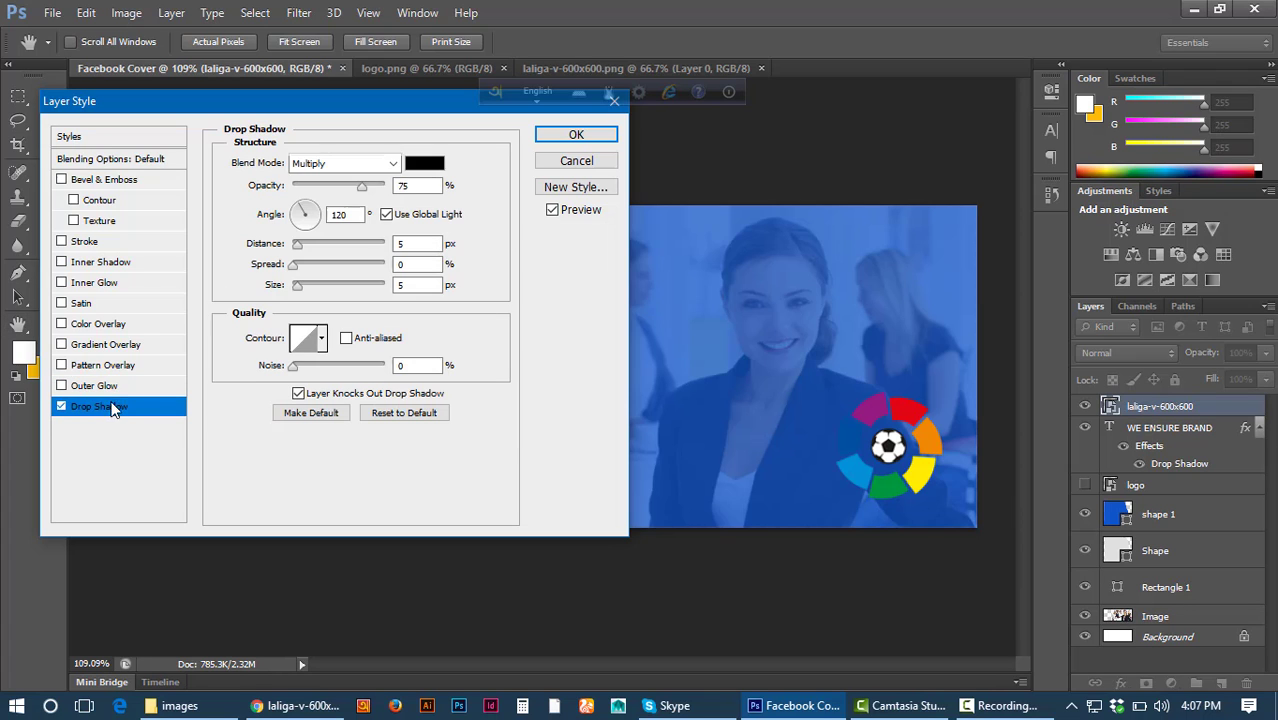
{"action": "left_click_drag", "start_coordinate": [215, 101], "coordinate": [678, 371]}
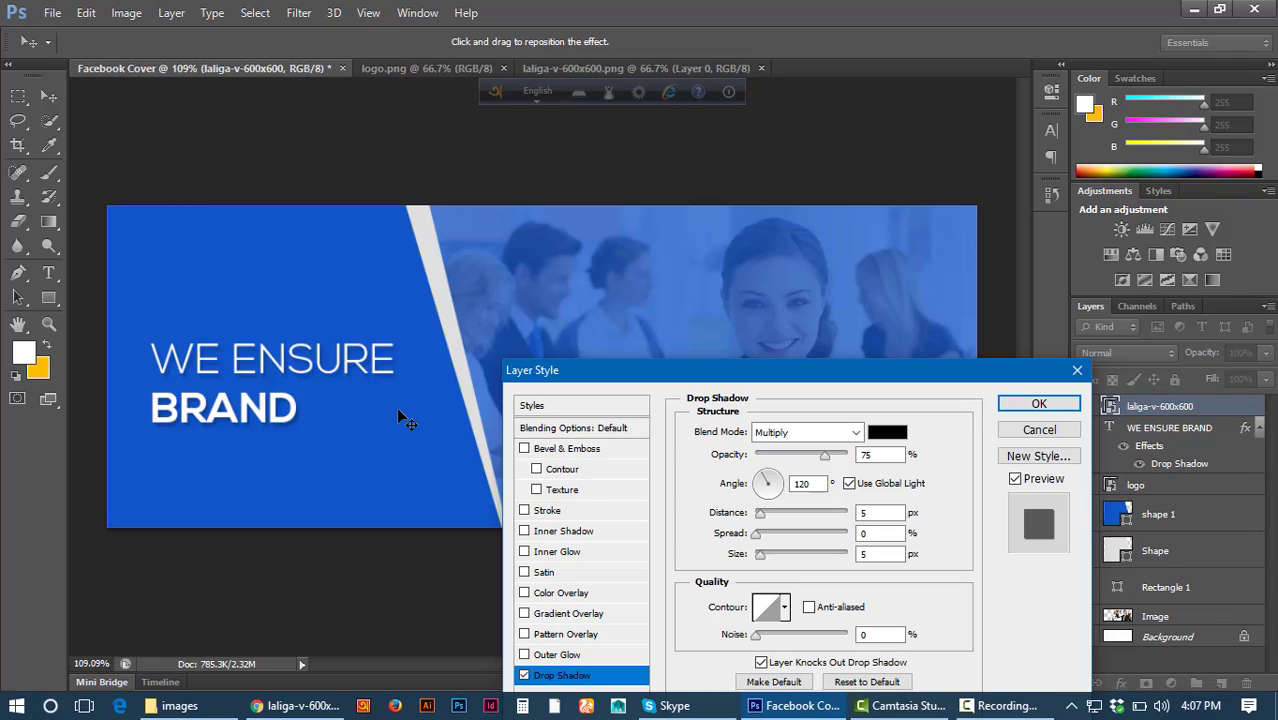
{"action": "left_click_drag", "start_coordinate": [606, 370], "coordinate": [525, 290]}
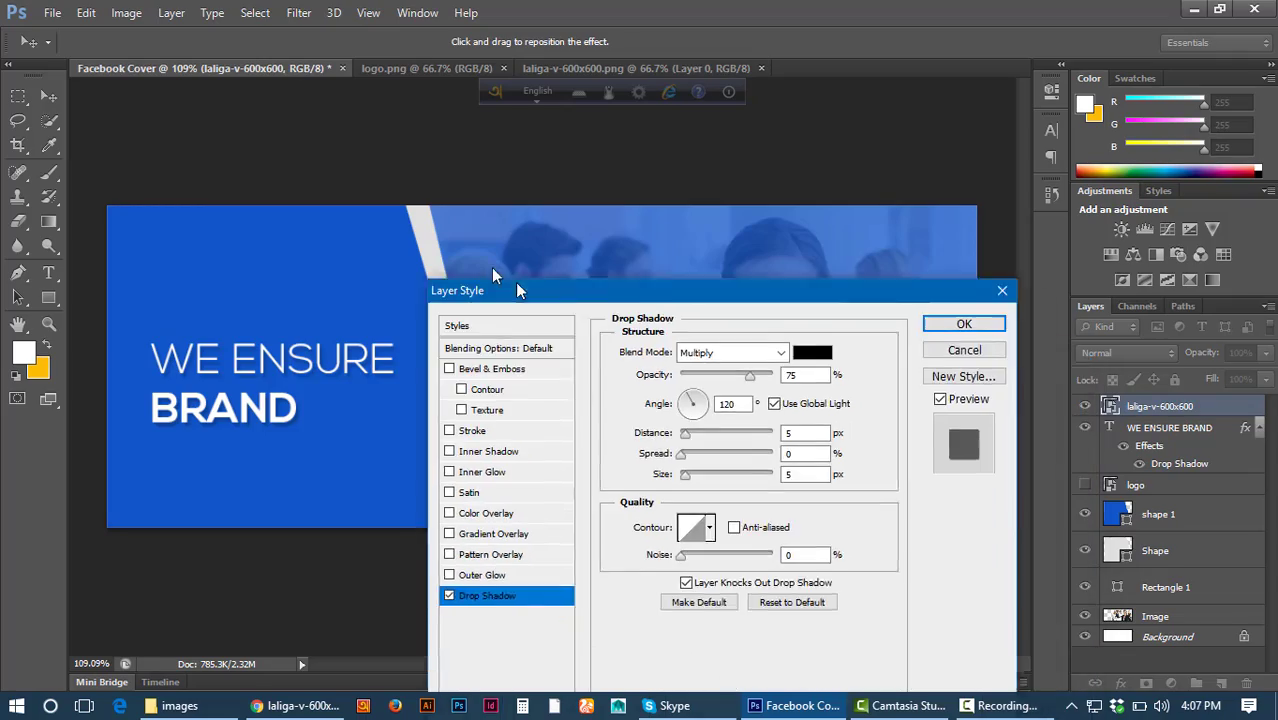